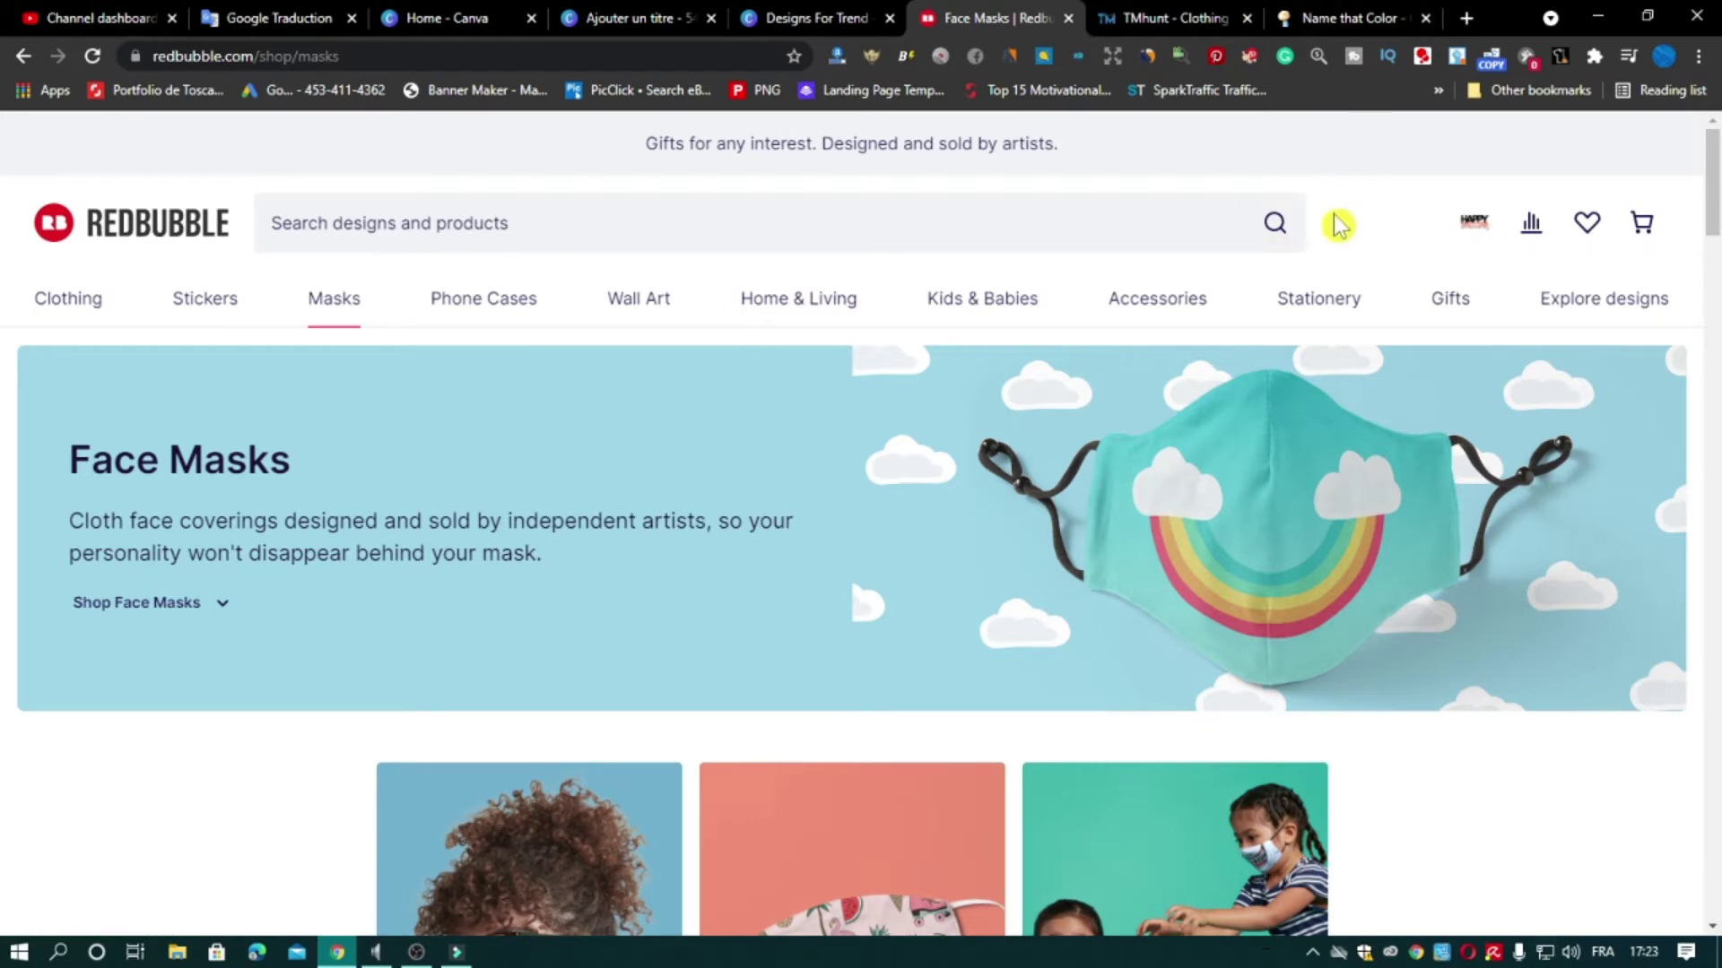
Browse Redbubble's face masks page and open the full listing of face masks
scroll(1575, 357, "down", 7)
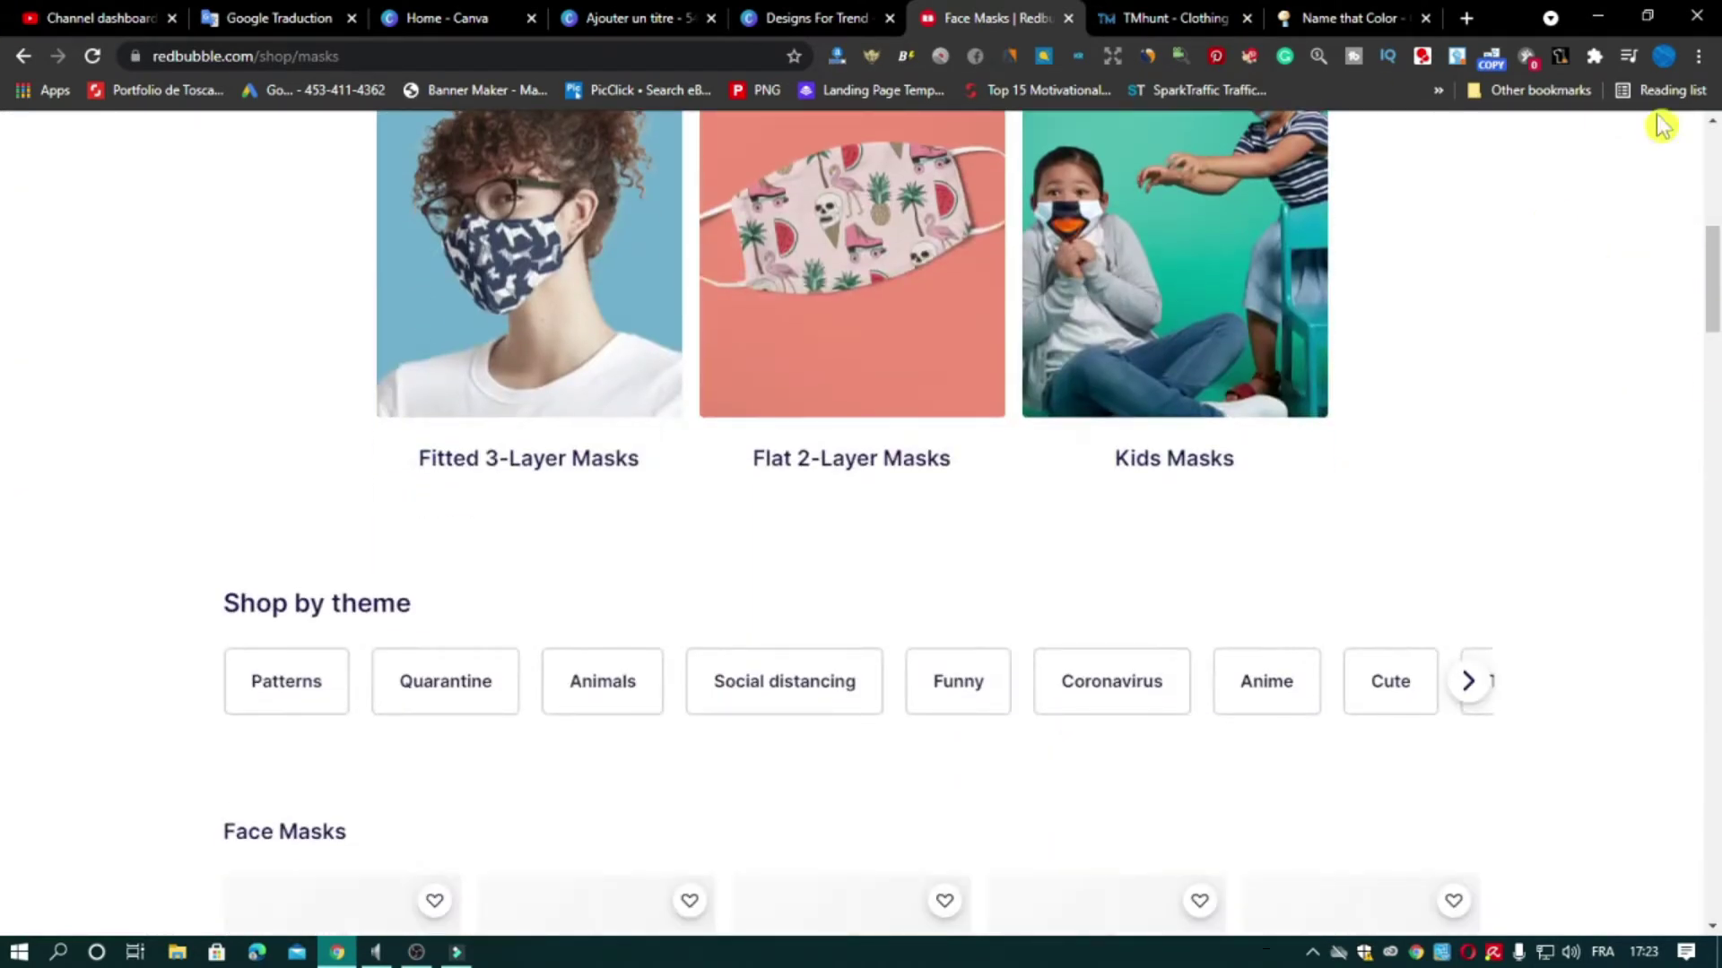
scroll(1695, 495, "down", 19)
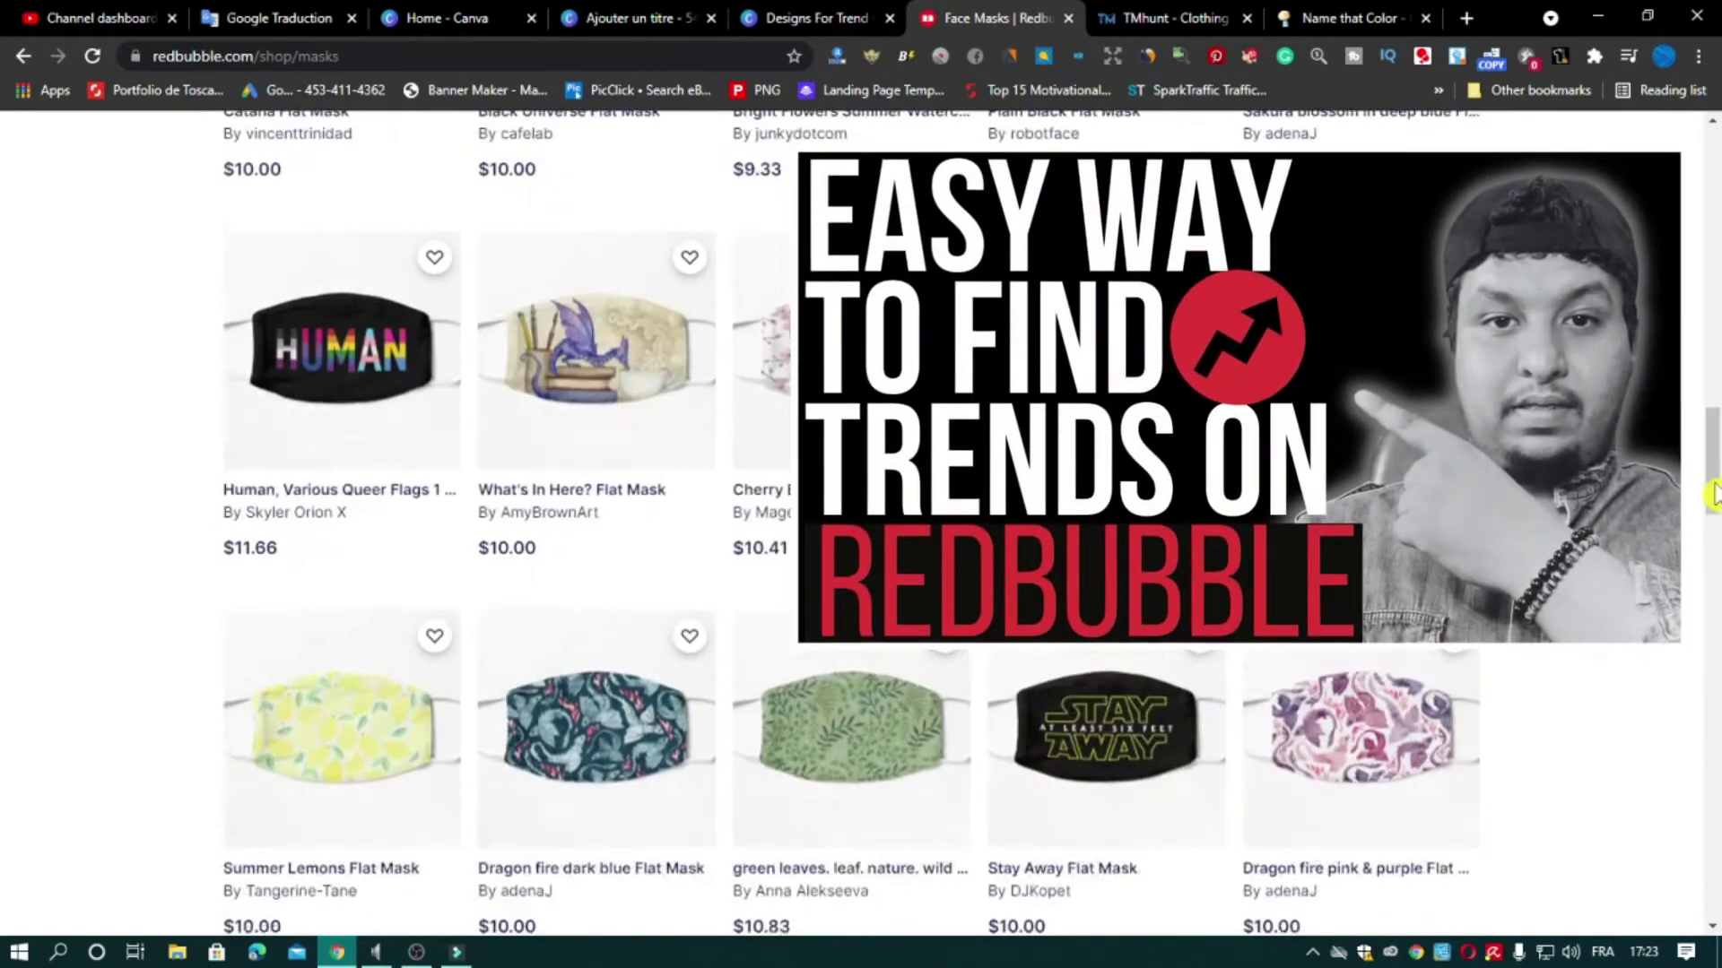
scroll(1704, 494, "down", 12)
scroll(1661, 489, "up", 12)
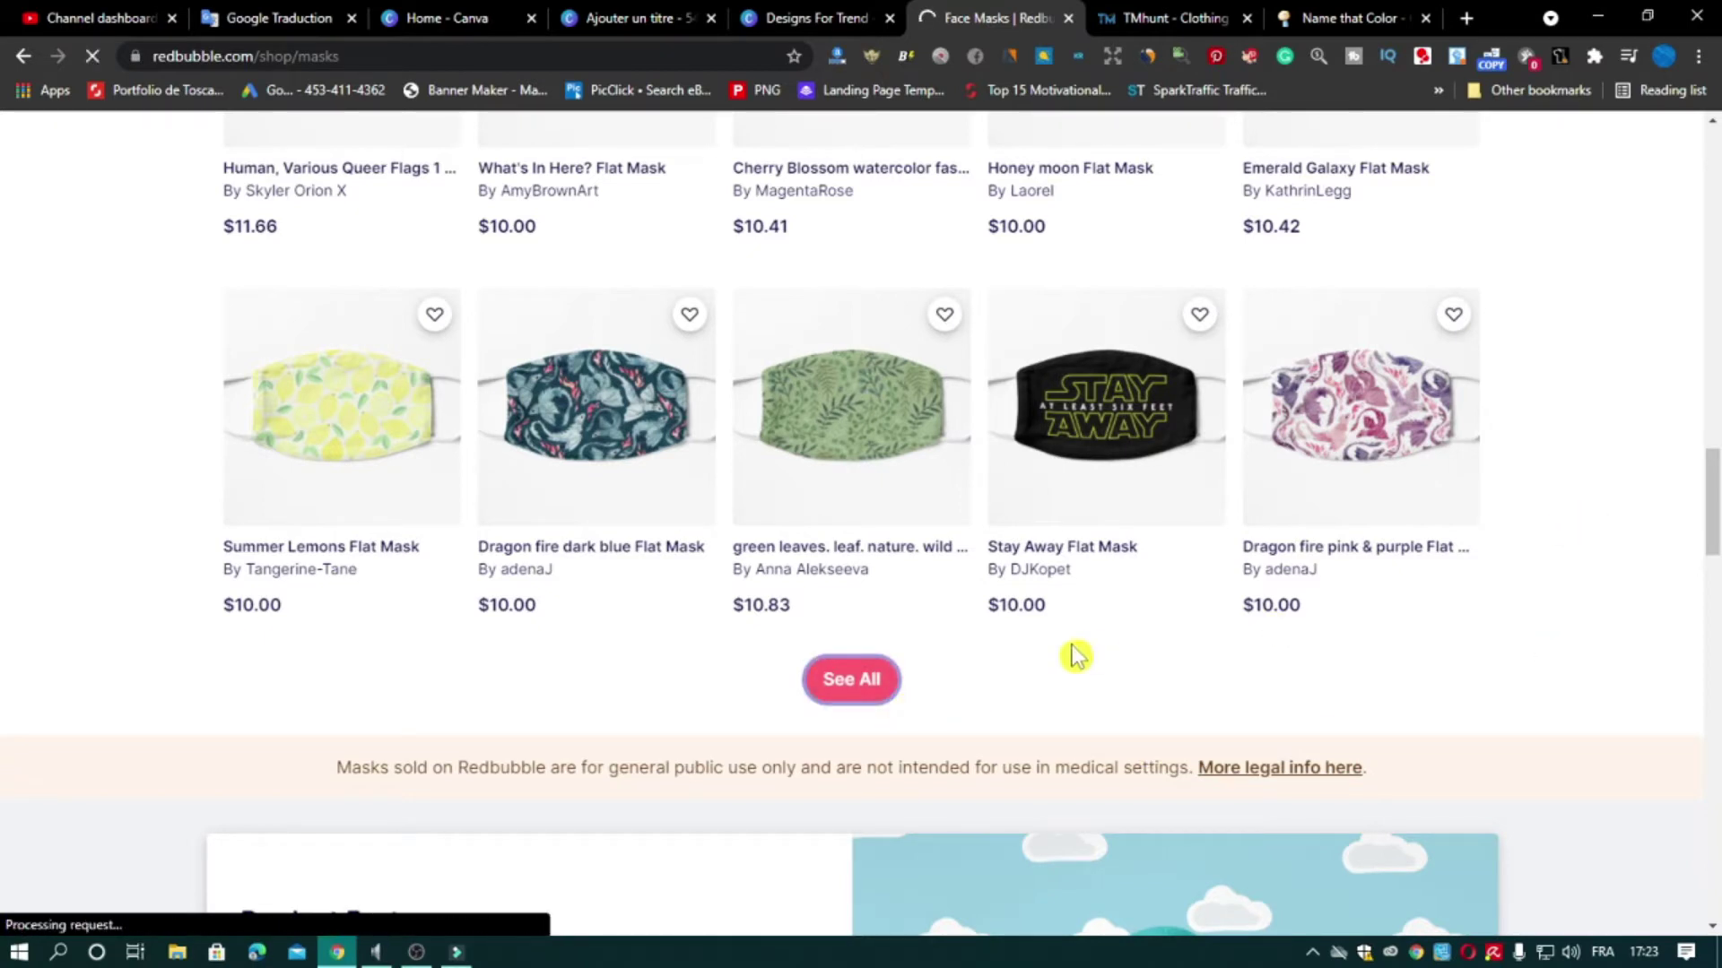
left_click(882, 686)
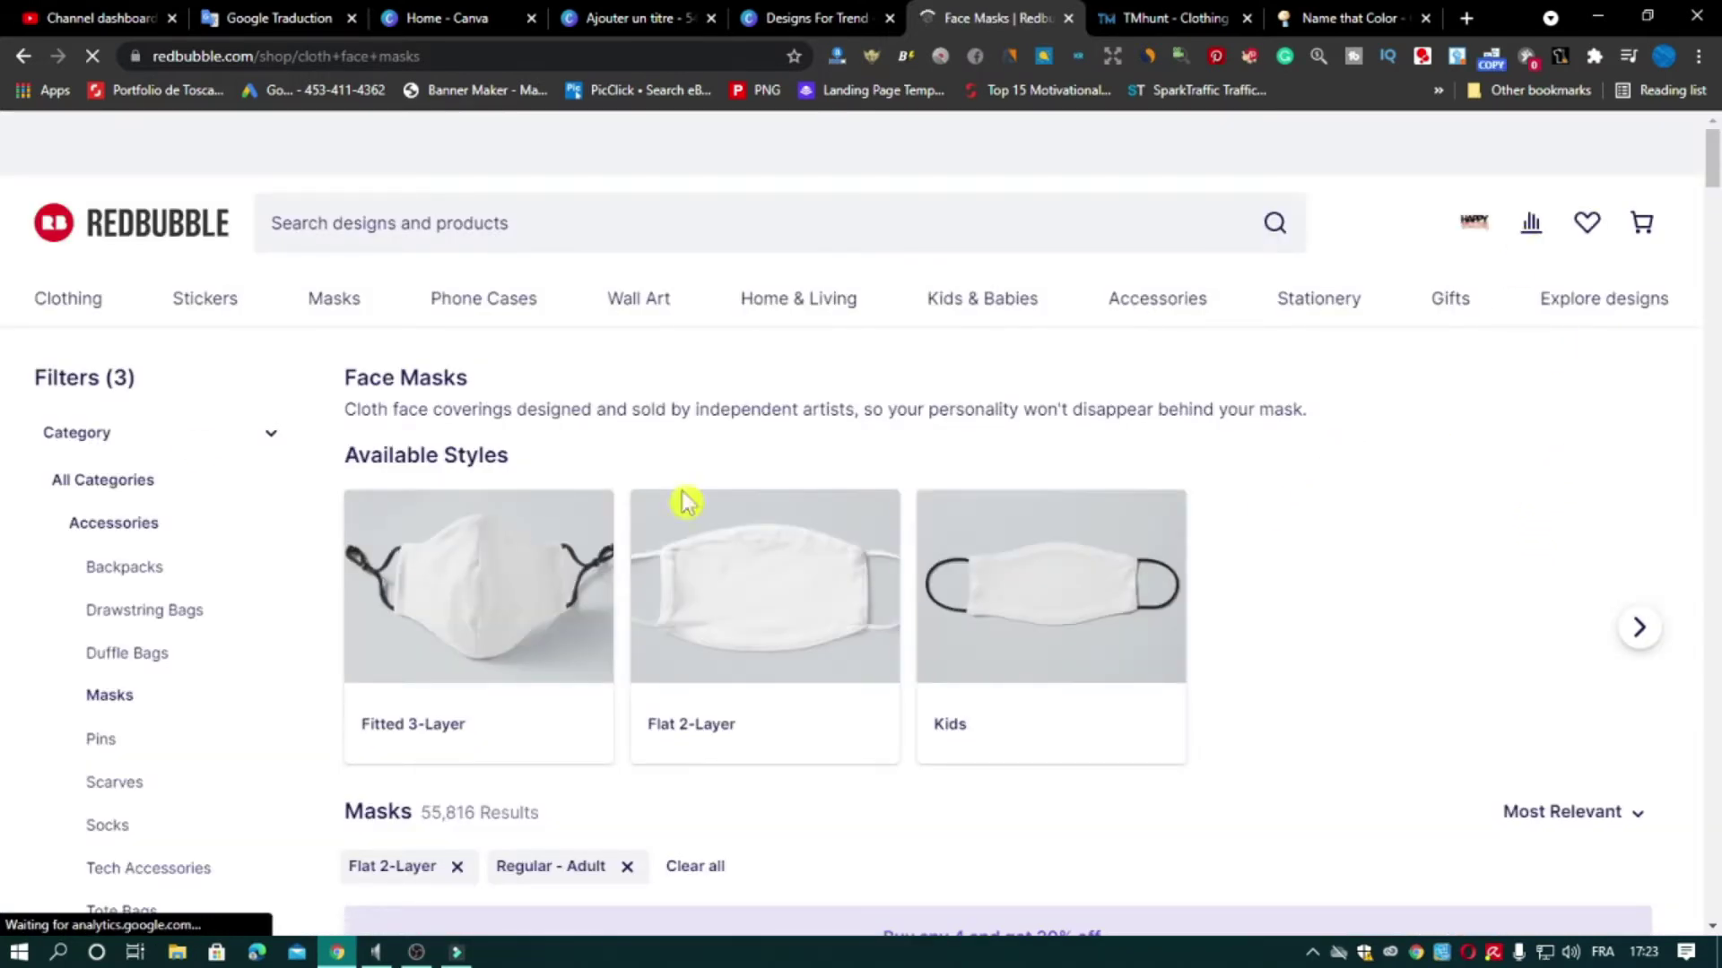
Check Redbubble's search suggestions for "a" and "z", and open the results for the trending search "zote"
left_click(421, 223)
type("a")
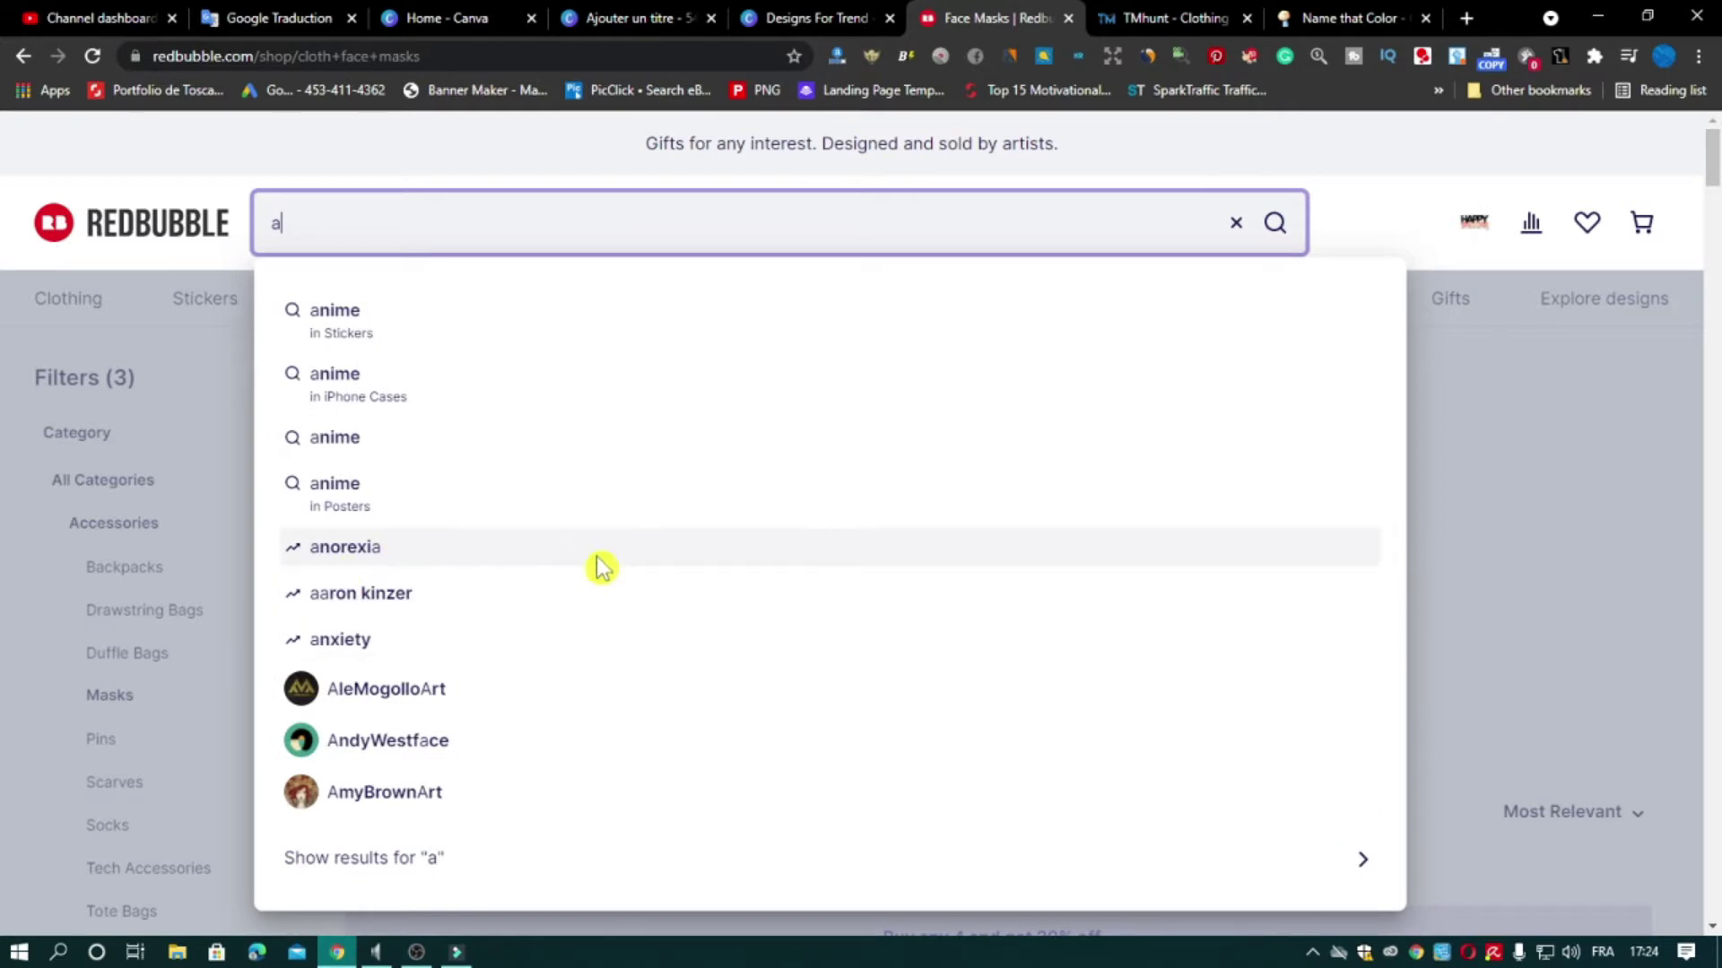
key("BackSpace")
type("z")
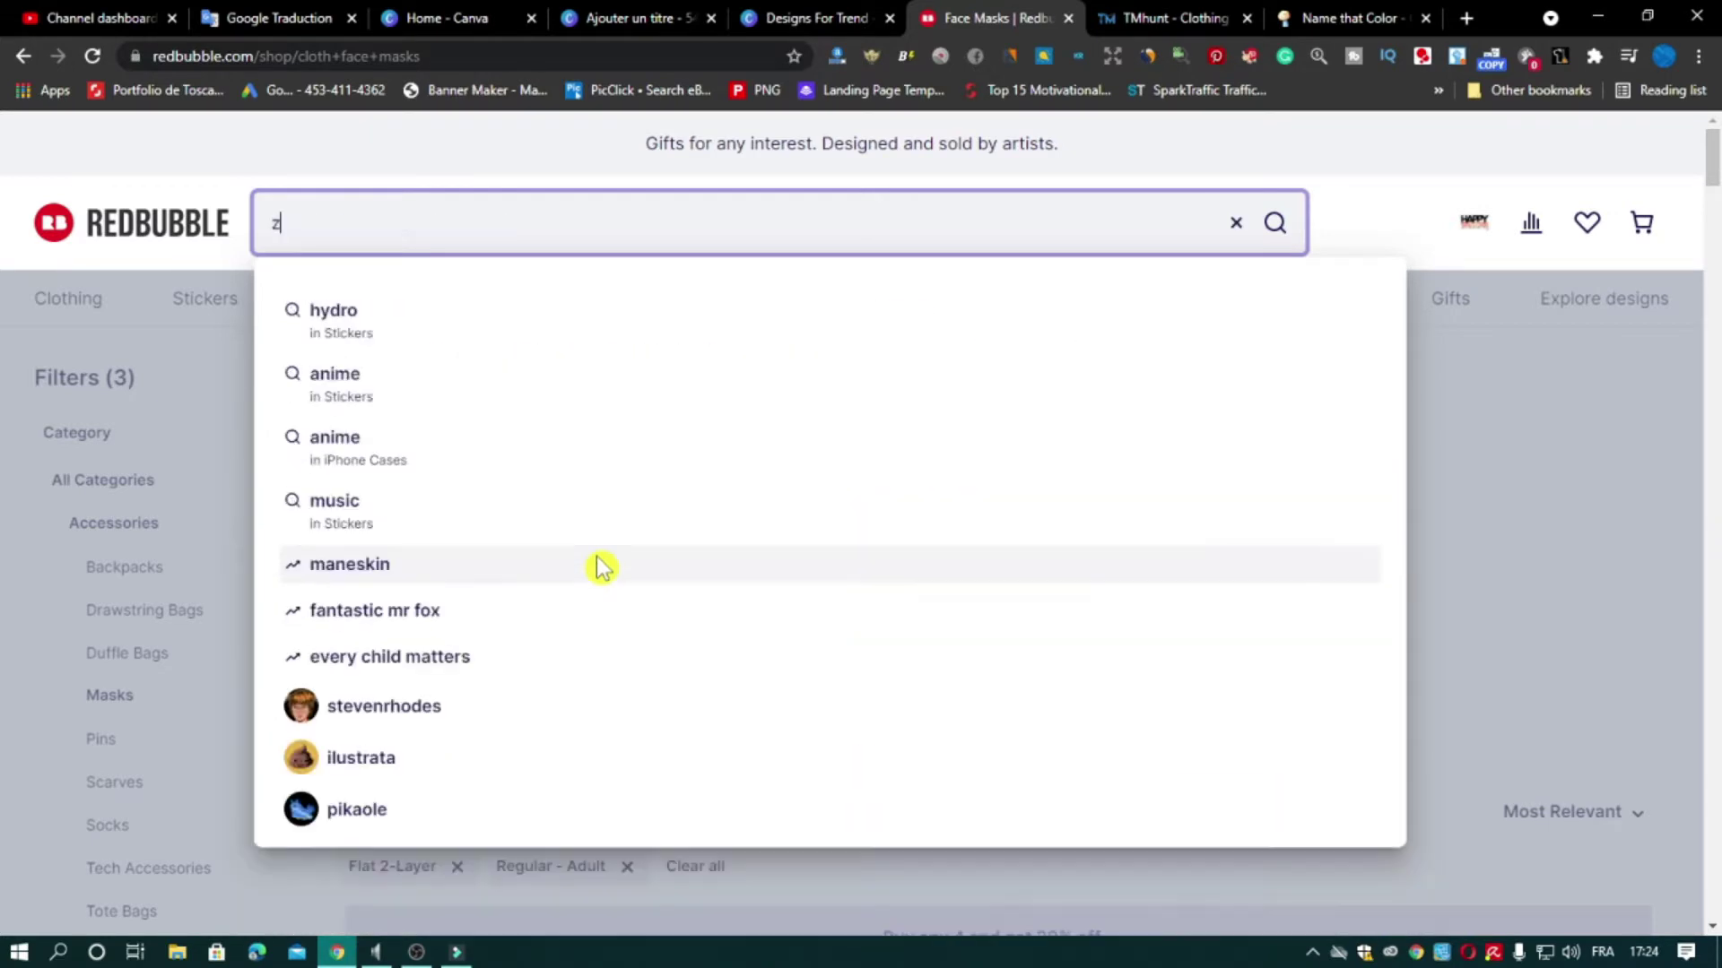
left_click(601, 567)
Check the search suggestions for "e", "r" and "t", and open the trending search "the best dads have daughters who ride motorcycles"
left_click(509, 211)
type("e")
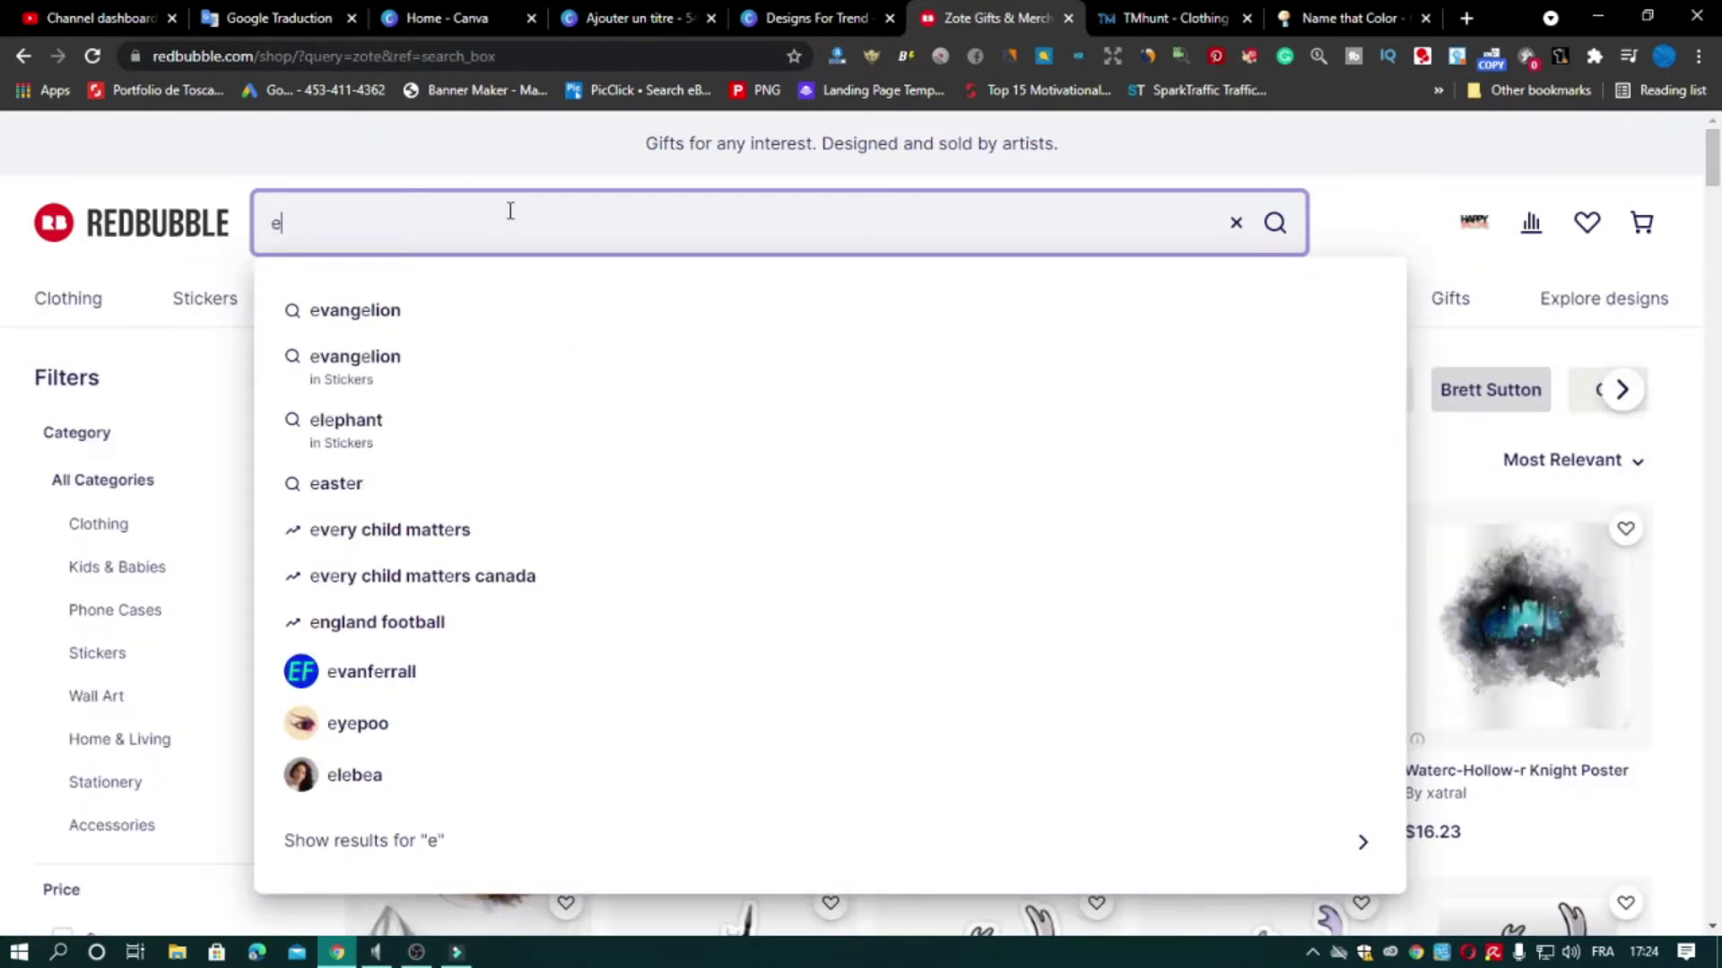
key("BackSpace")
type("r")
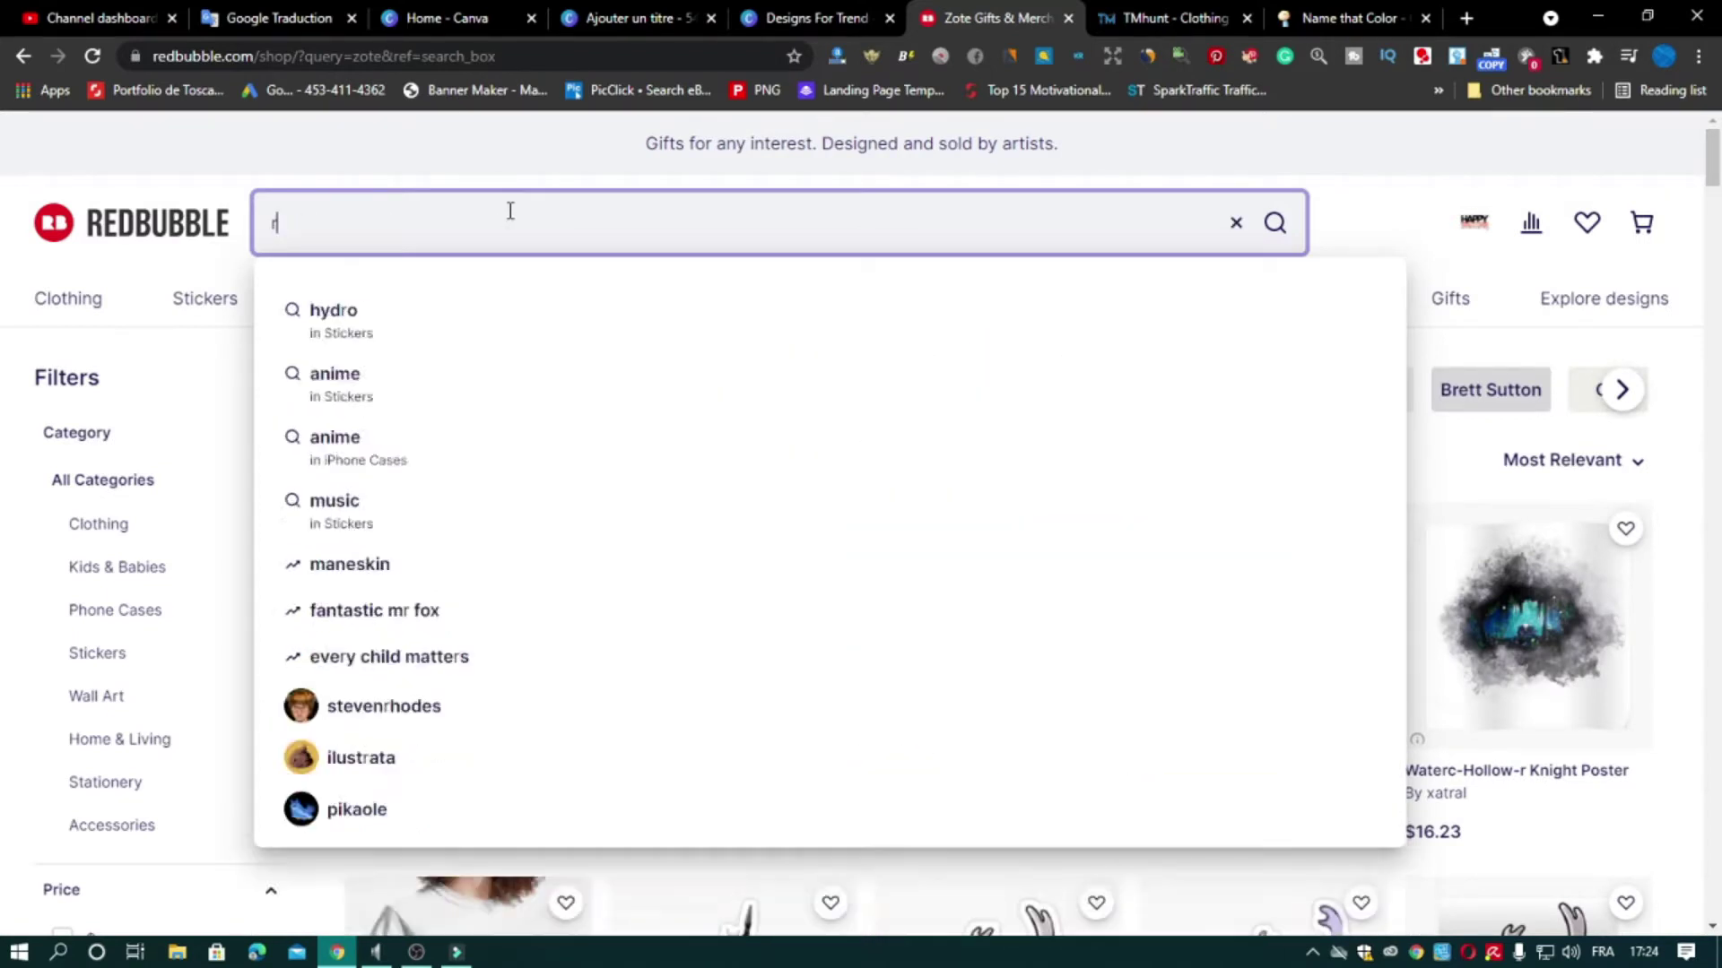
key("BackSpace")
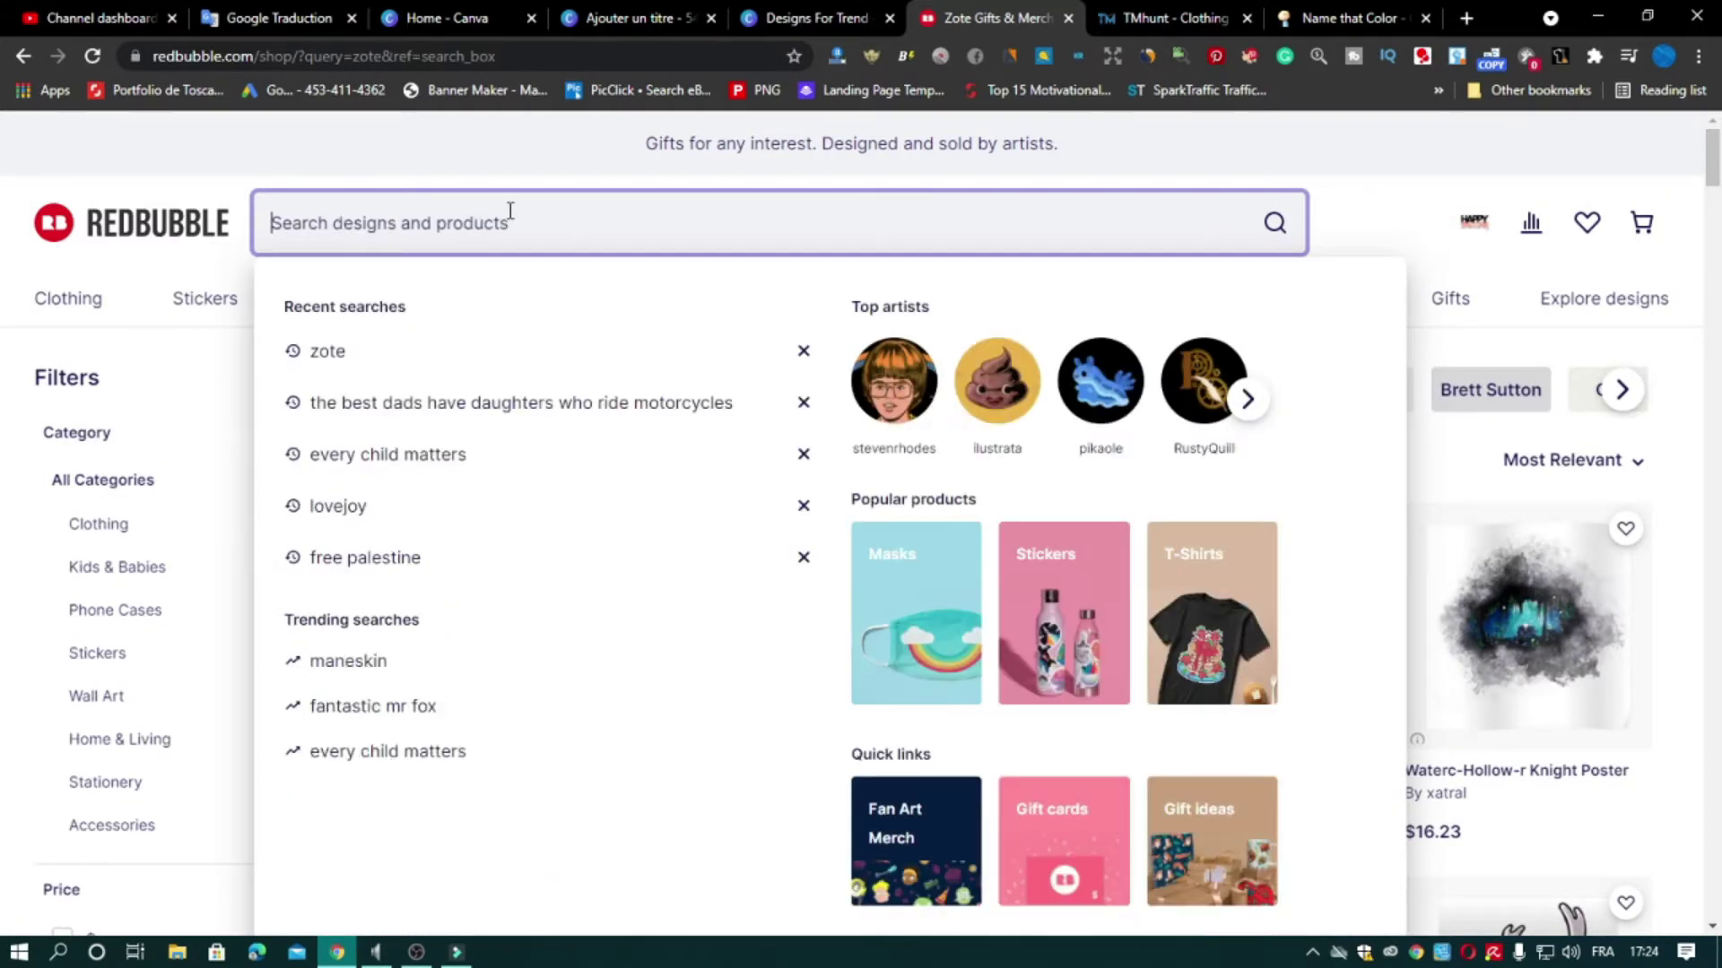
type("t")
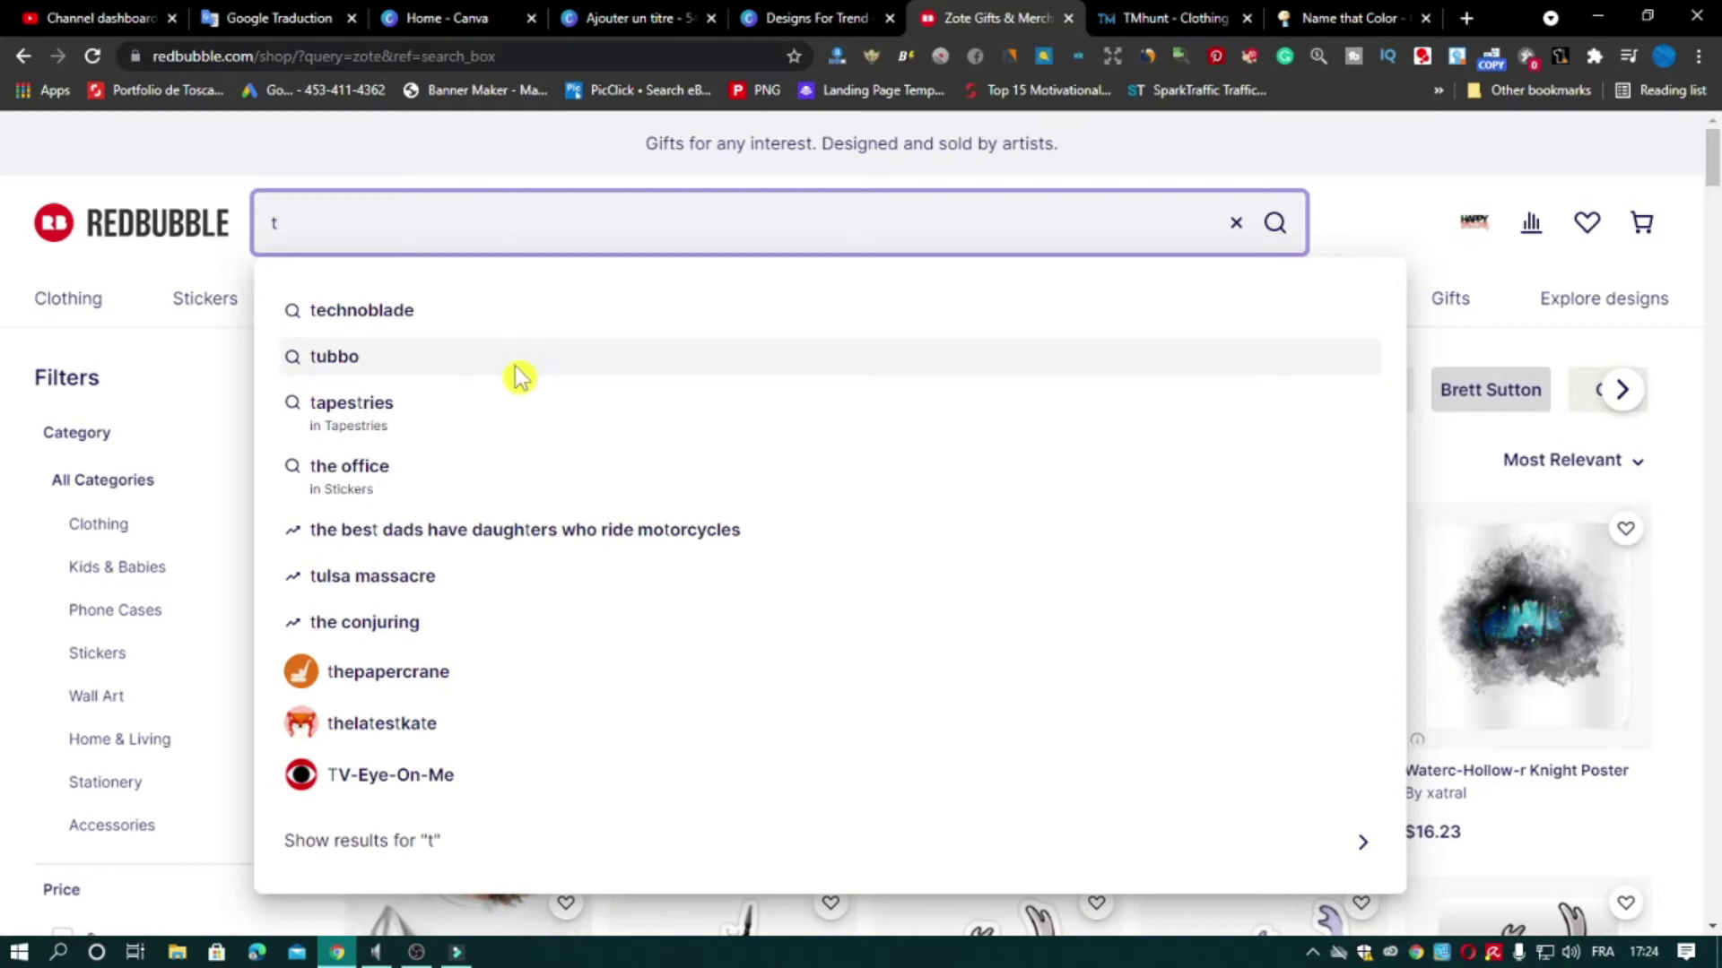
left_click(636, 529)
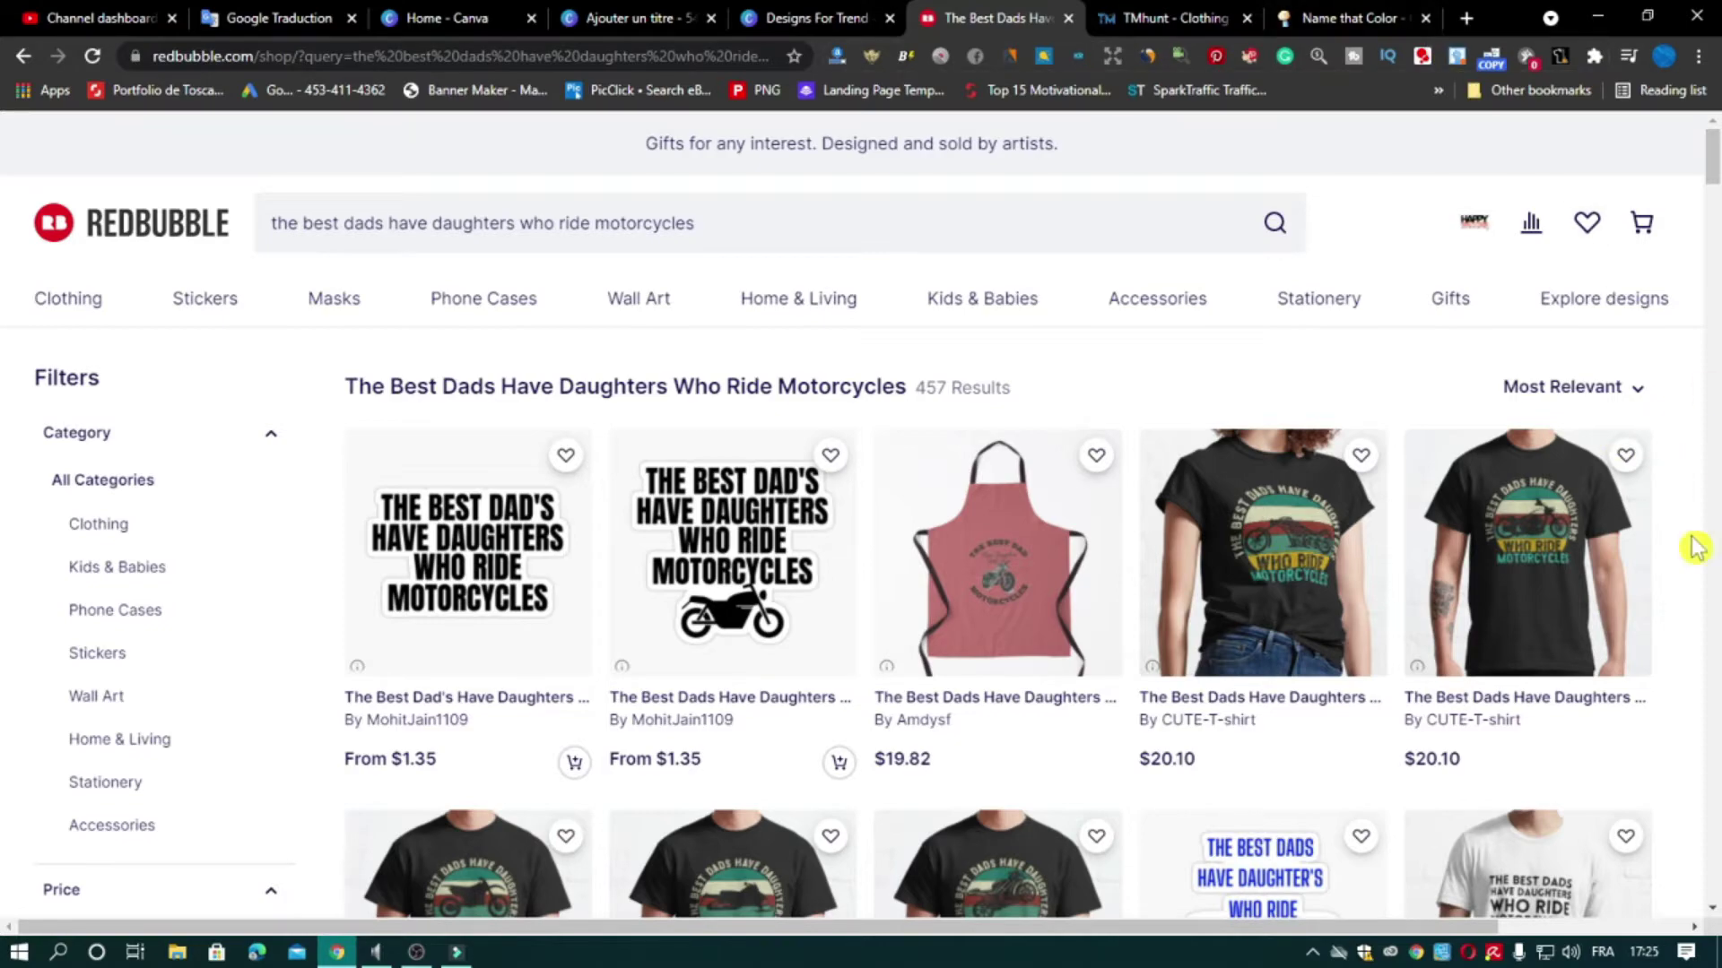
Look over the search results and copy the heading phrase "The Best Dads Have Daughters Who Ride Motorcycles"
scroll(1663, 549, "down", 8)
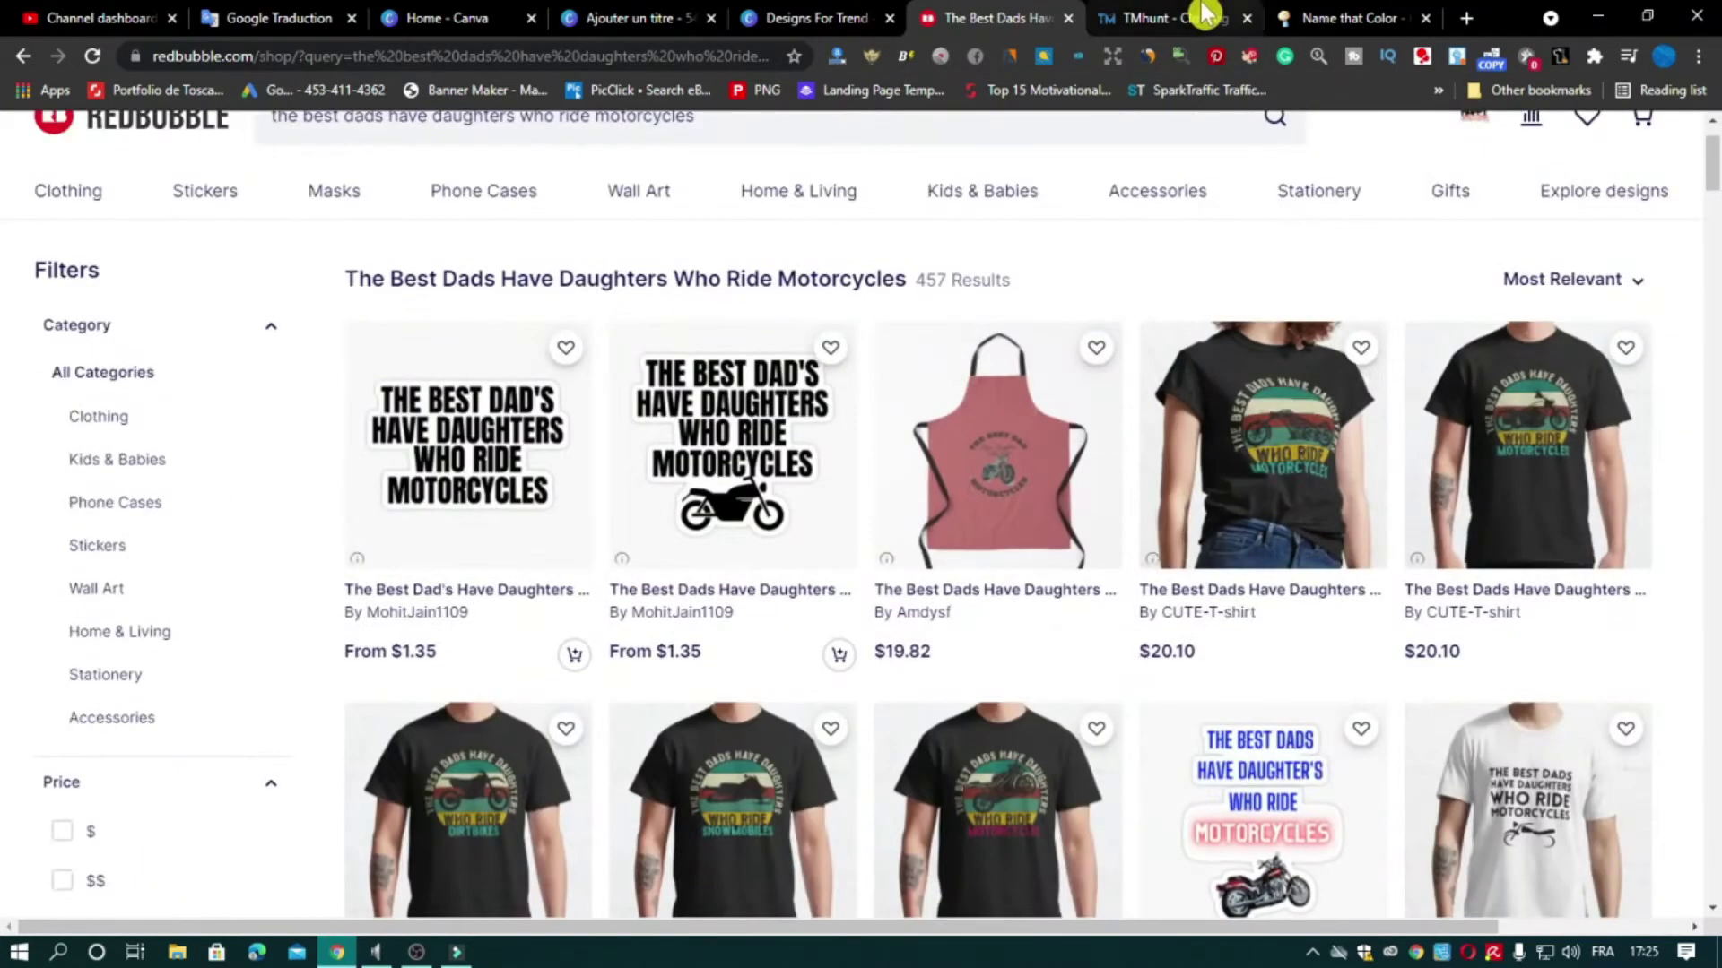
scroll(1686, 476, "down", 6)
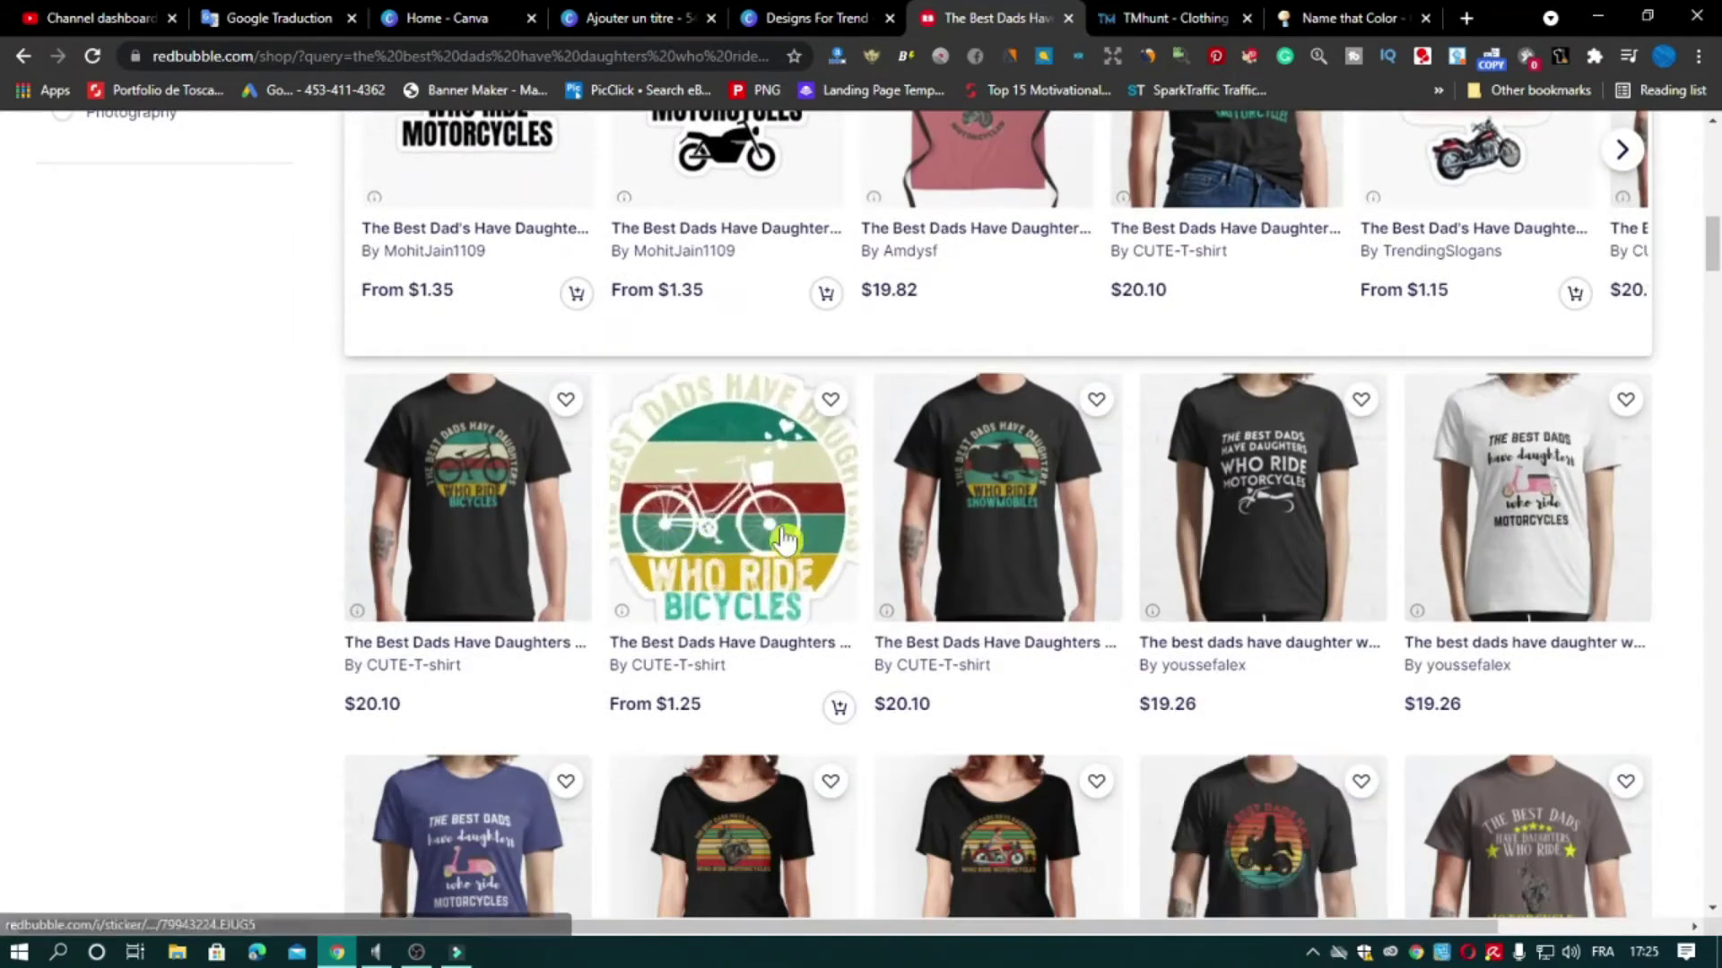
scroll(474, 644, "down", 2)
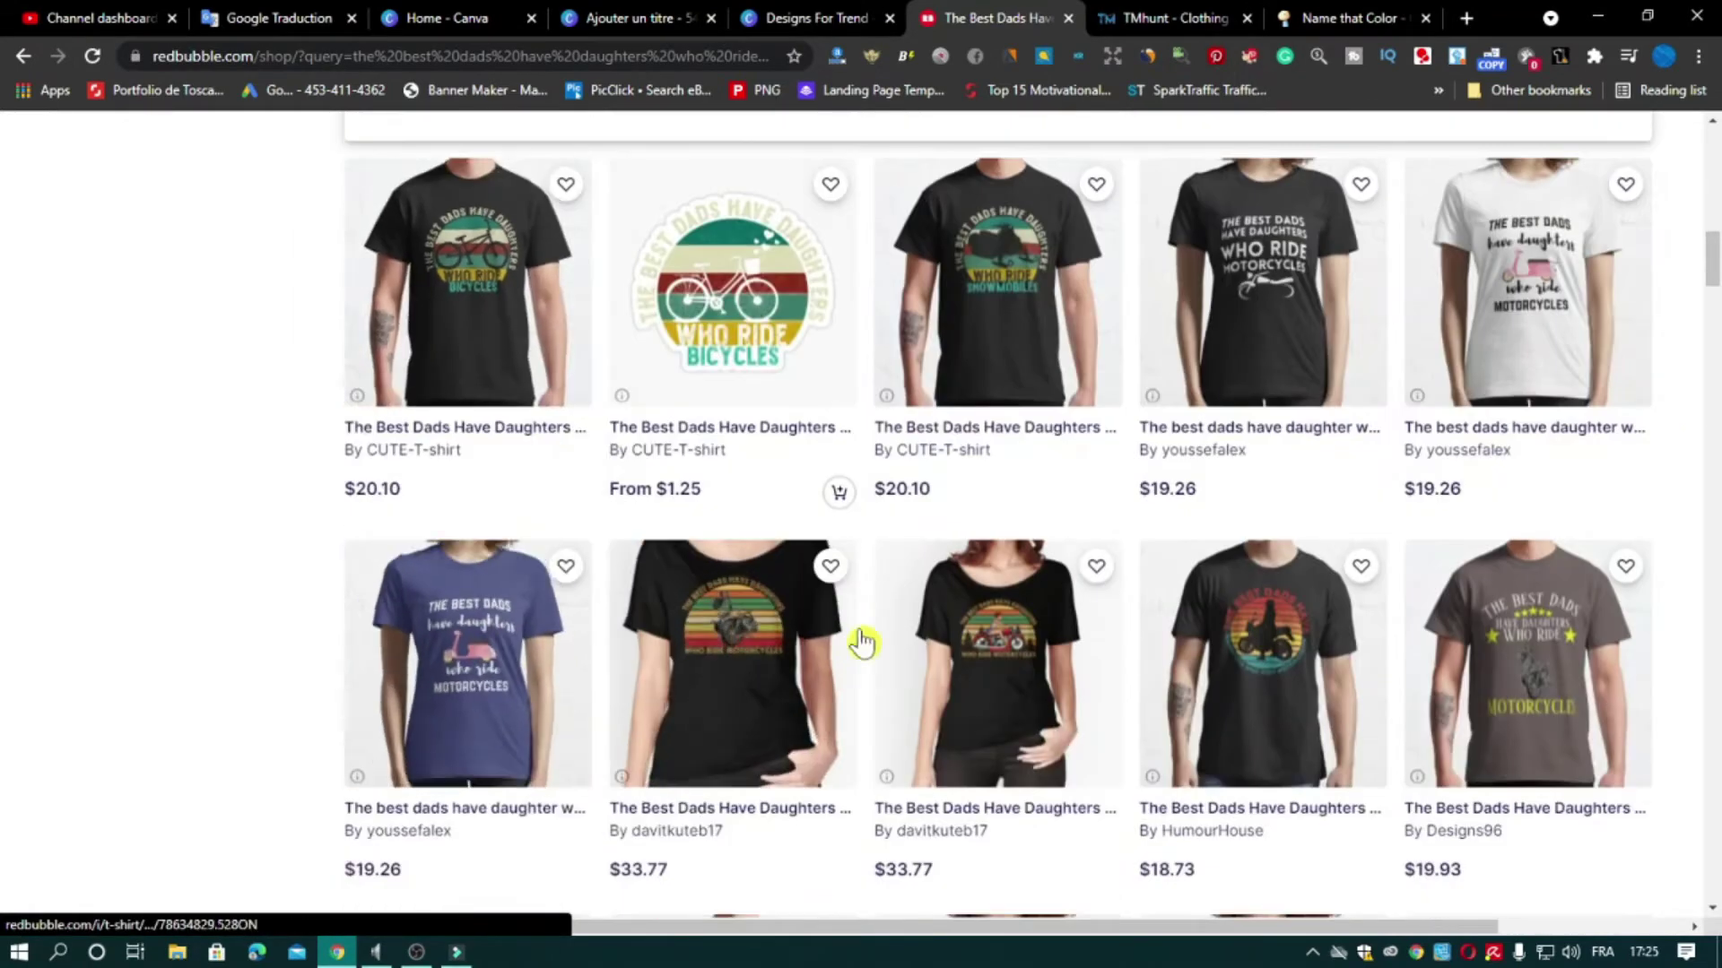
scroll(1585, 537, "up", 8)
scroll(1586, 537, "up", 8)
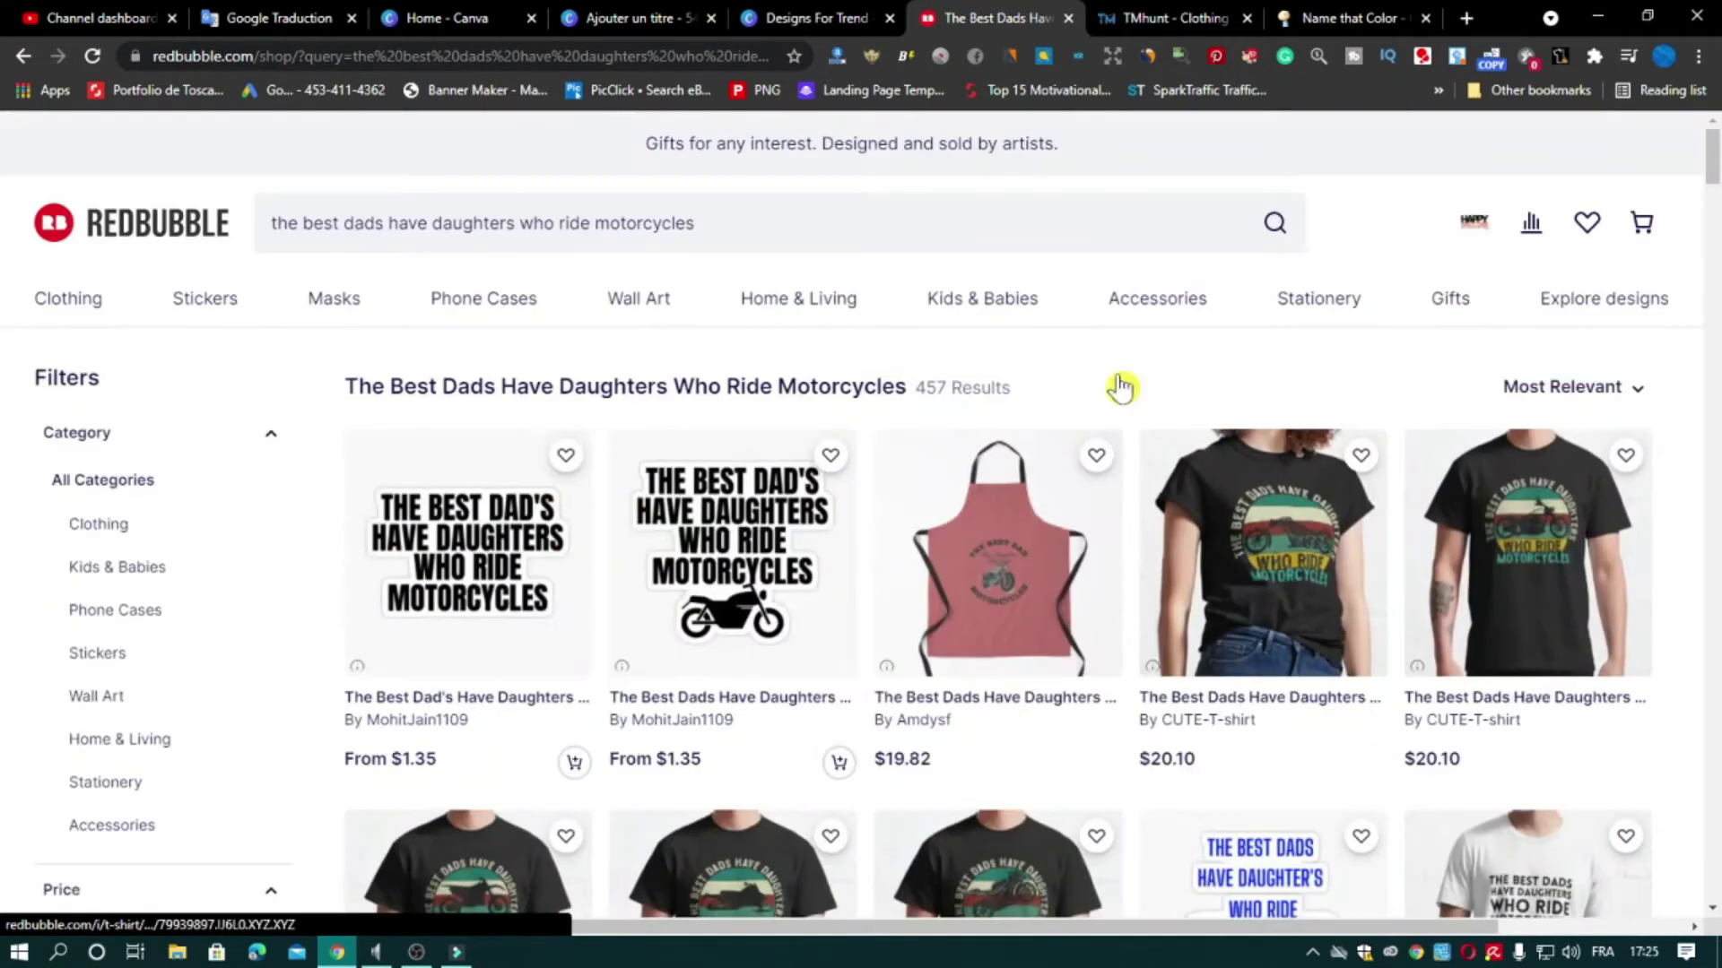
left_click_drag(349, 385, 888, 394)
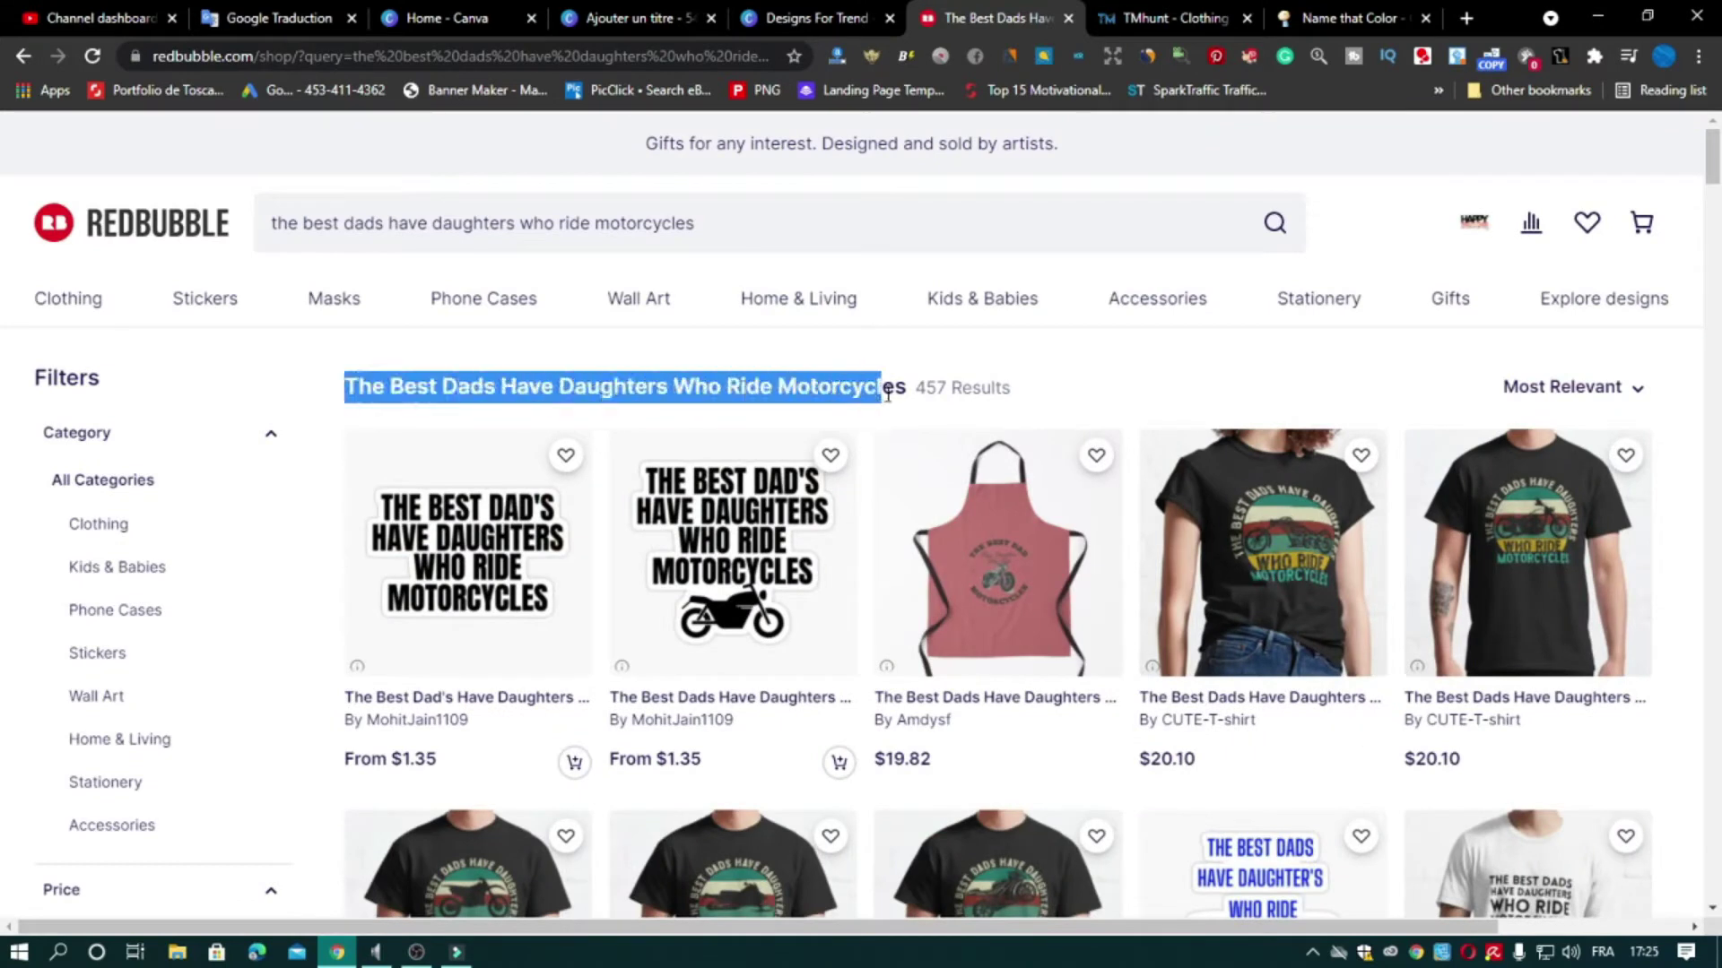
right_click(849, 397)
left_click(958, 419)
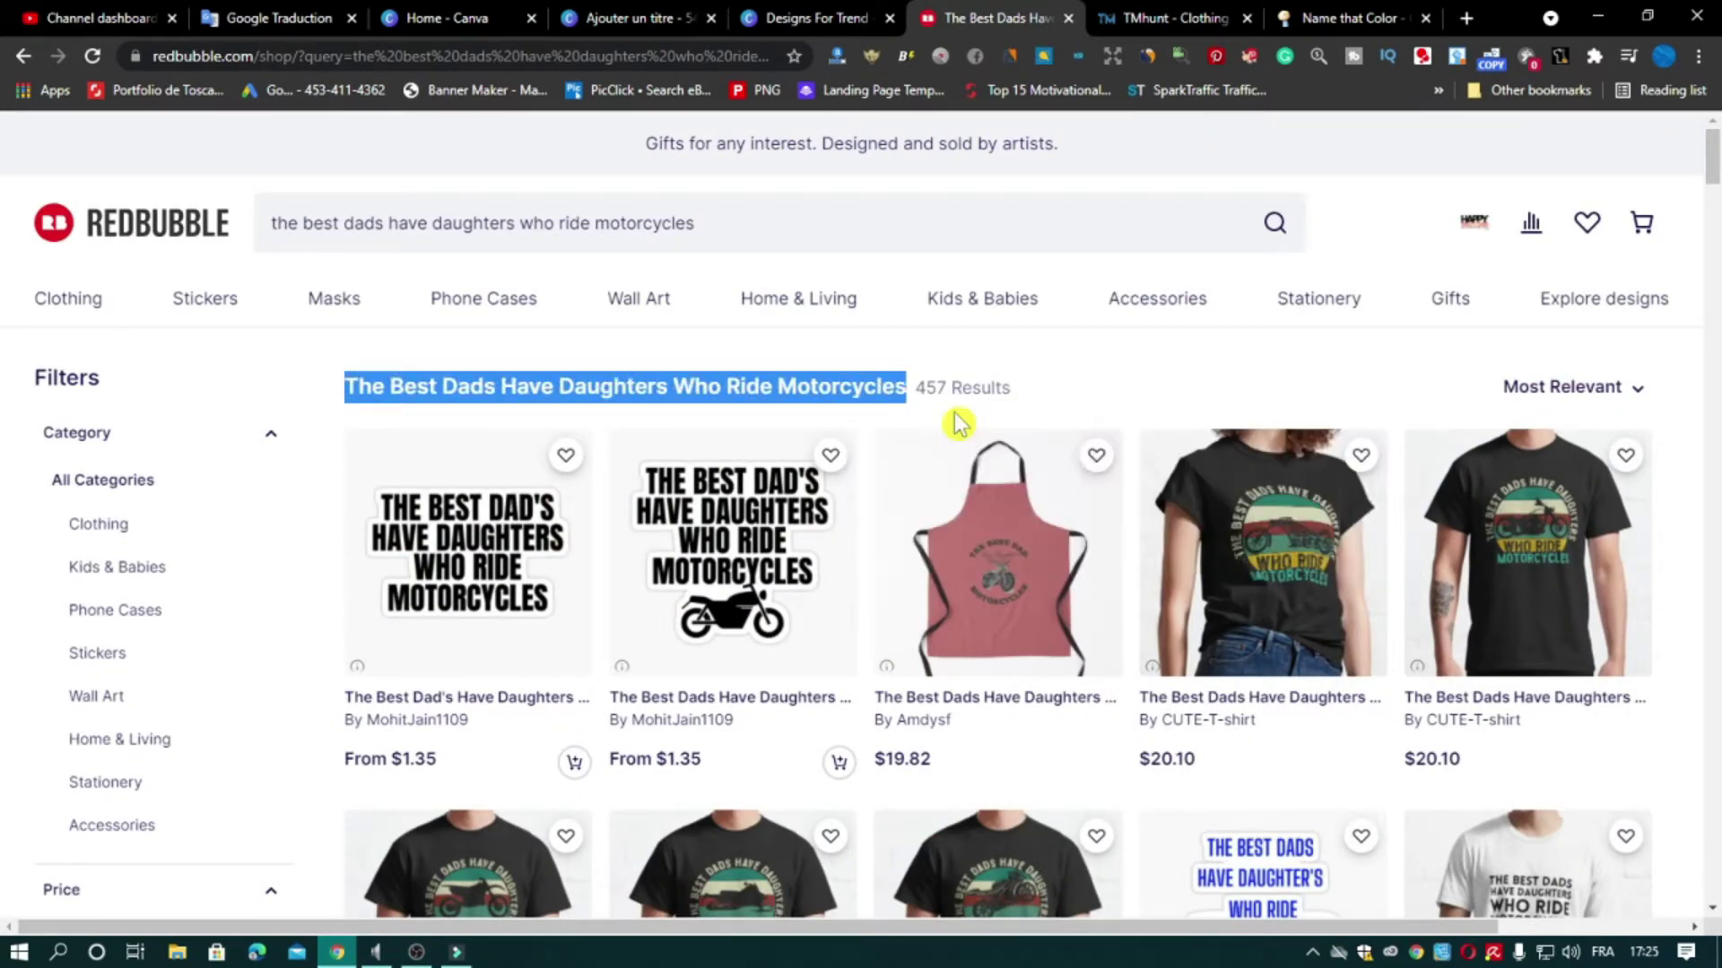
Switch to TMhunt and run a Split Search for clothing trademarks on the copied phrase "The Best Dads Have Daughters Who Ride Motorcycles"
left_click(1223, 12)
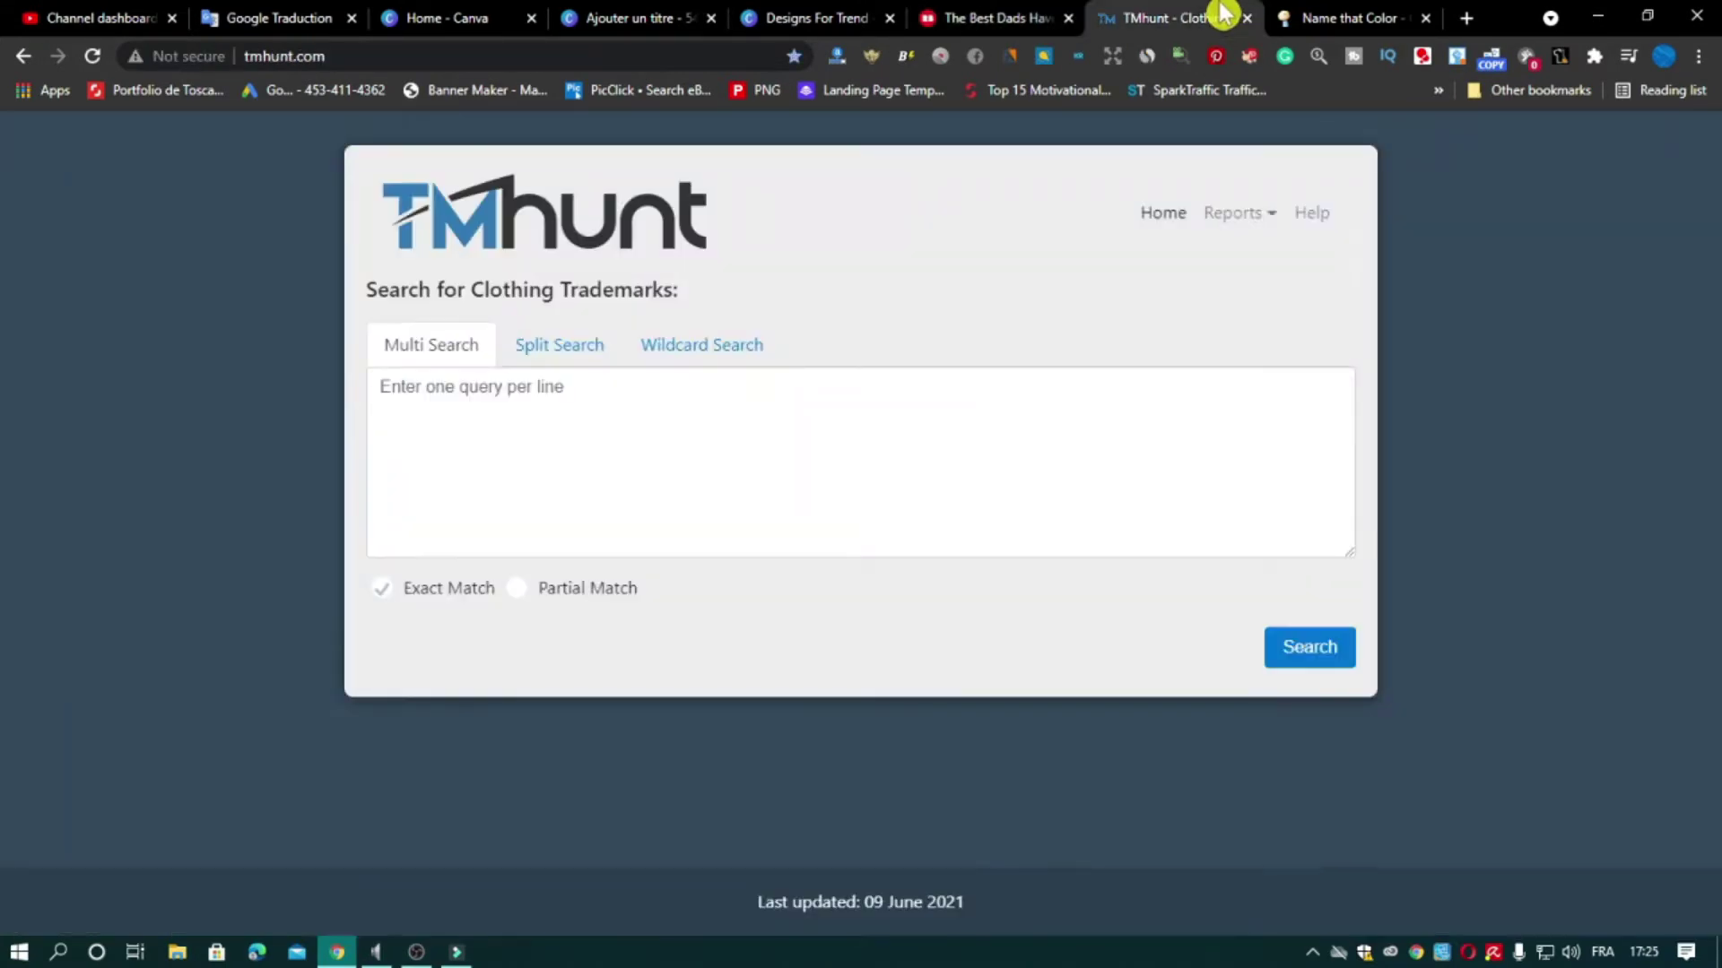
left_click(563, 352)
left_click(593, 390)
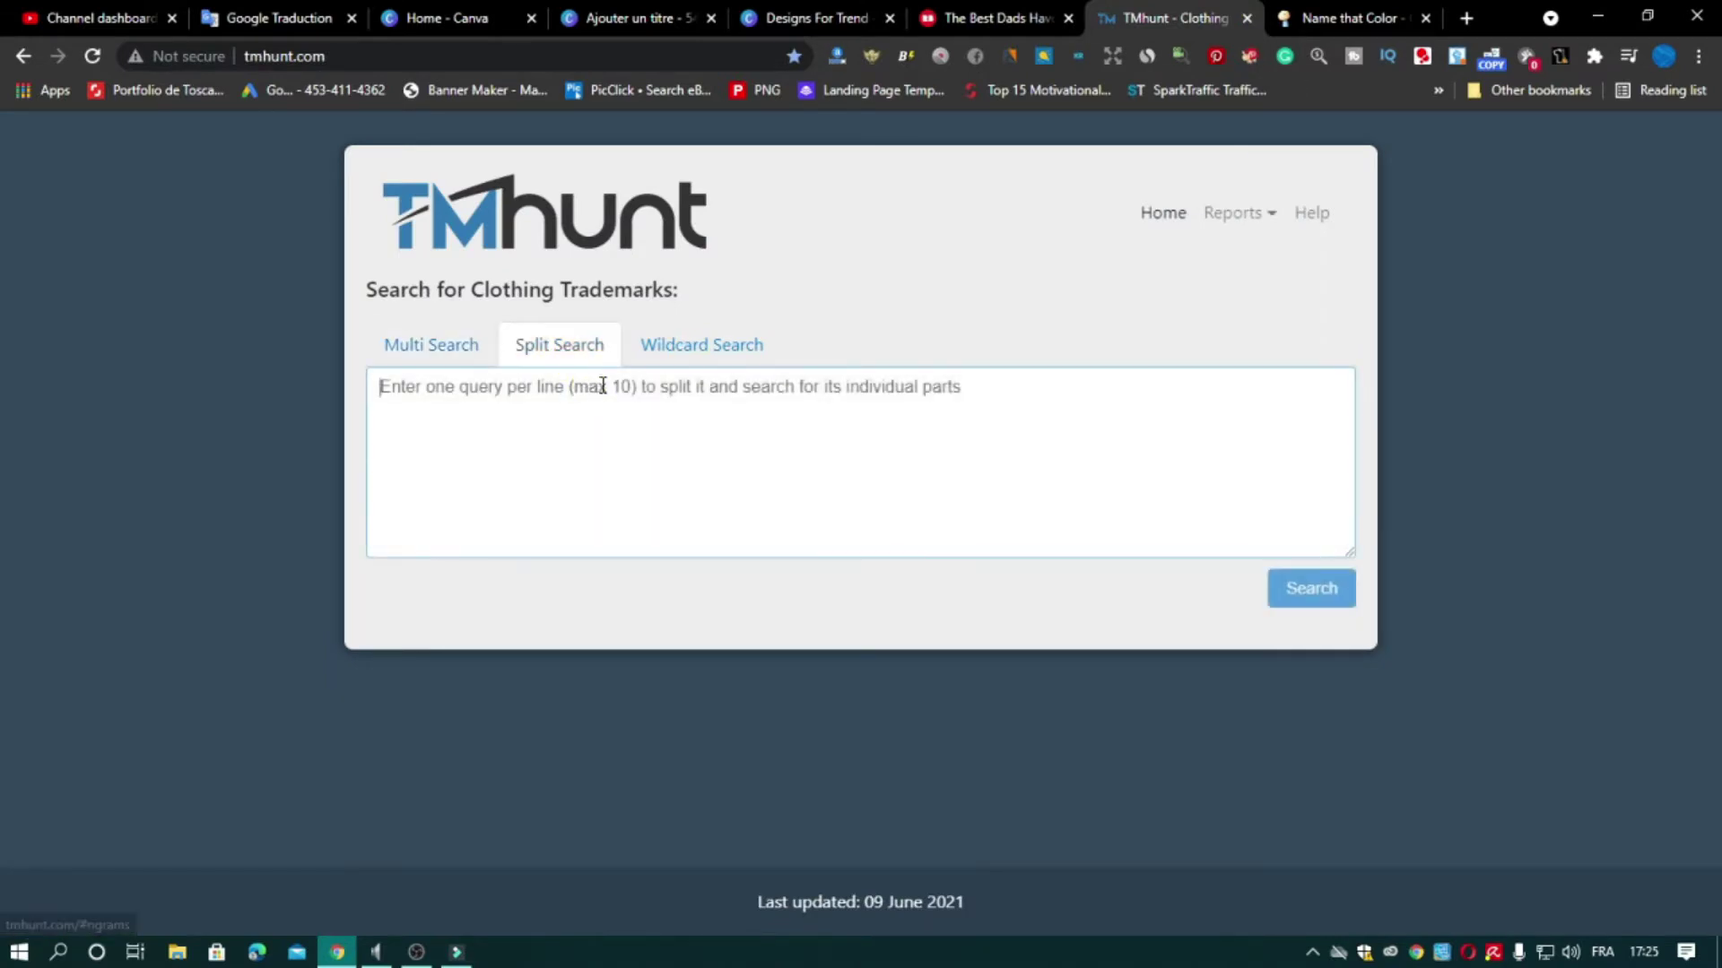
right_click(591, 381)
left_click(702, 542)
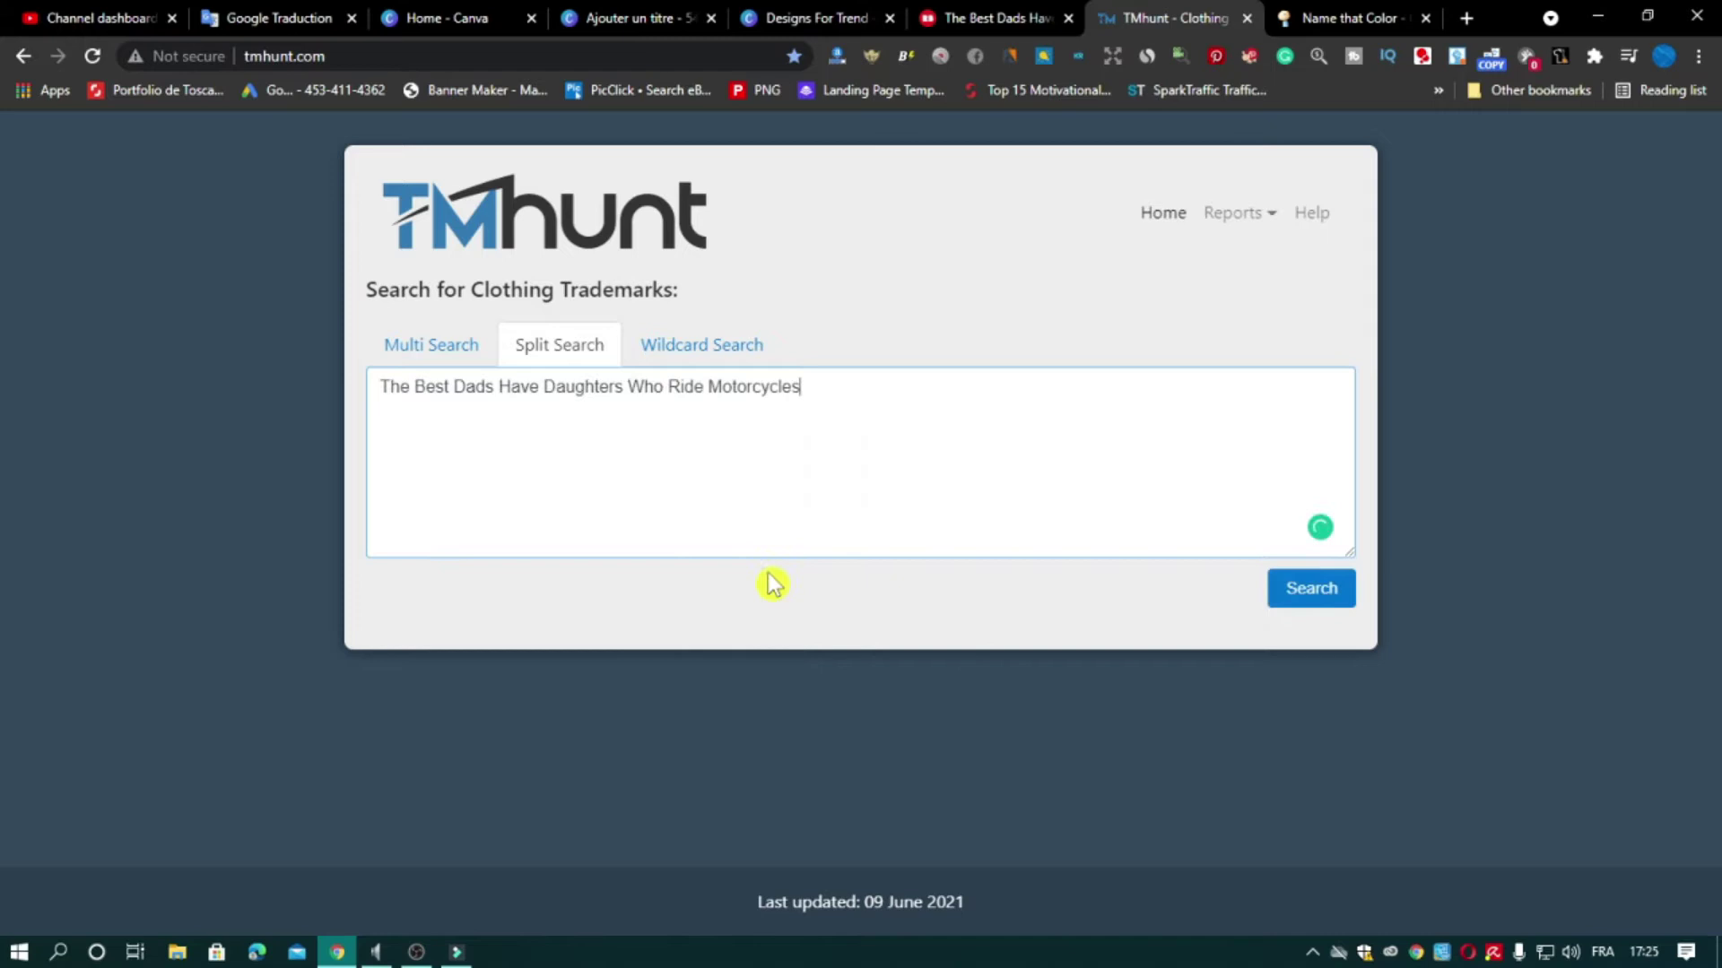
left_click(1314, 591)
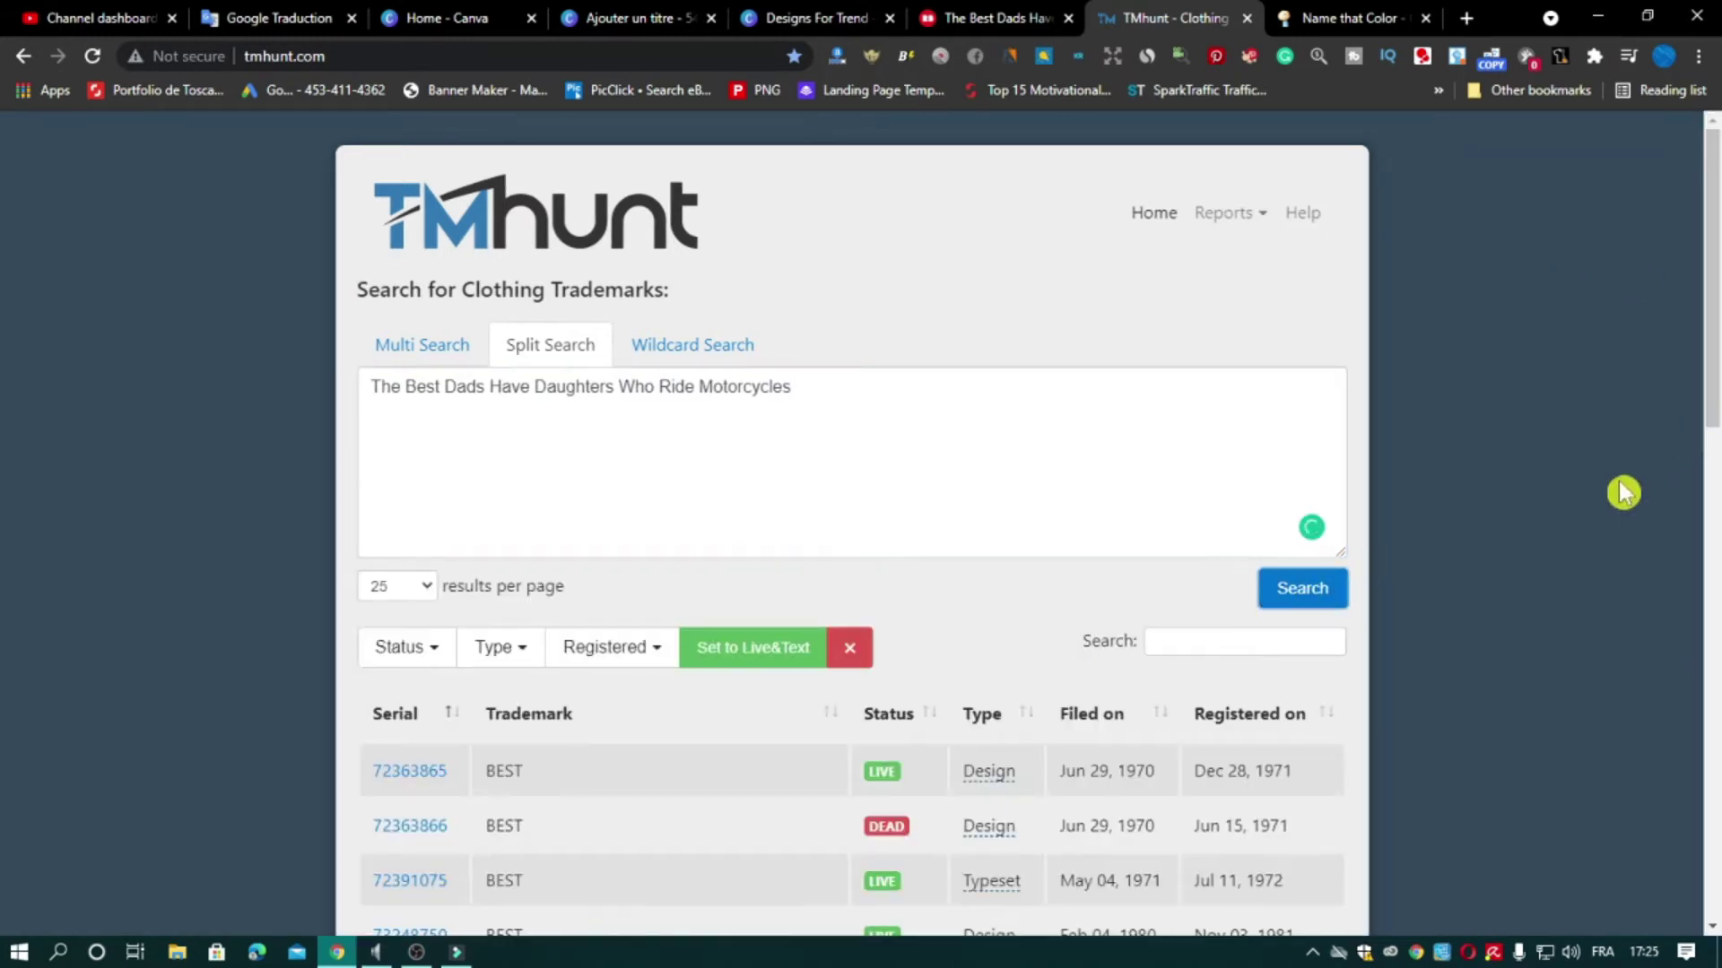
Filter the trademark results to Live status and review the listed trademarks and their types
scroll(1623, 492, "down", 4)
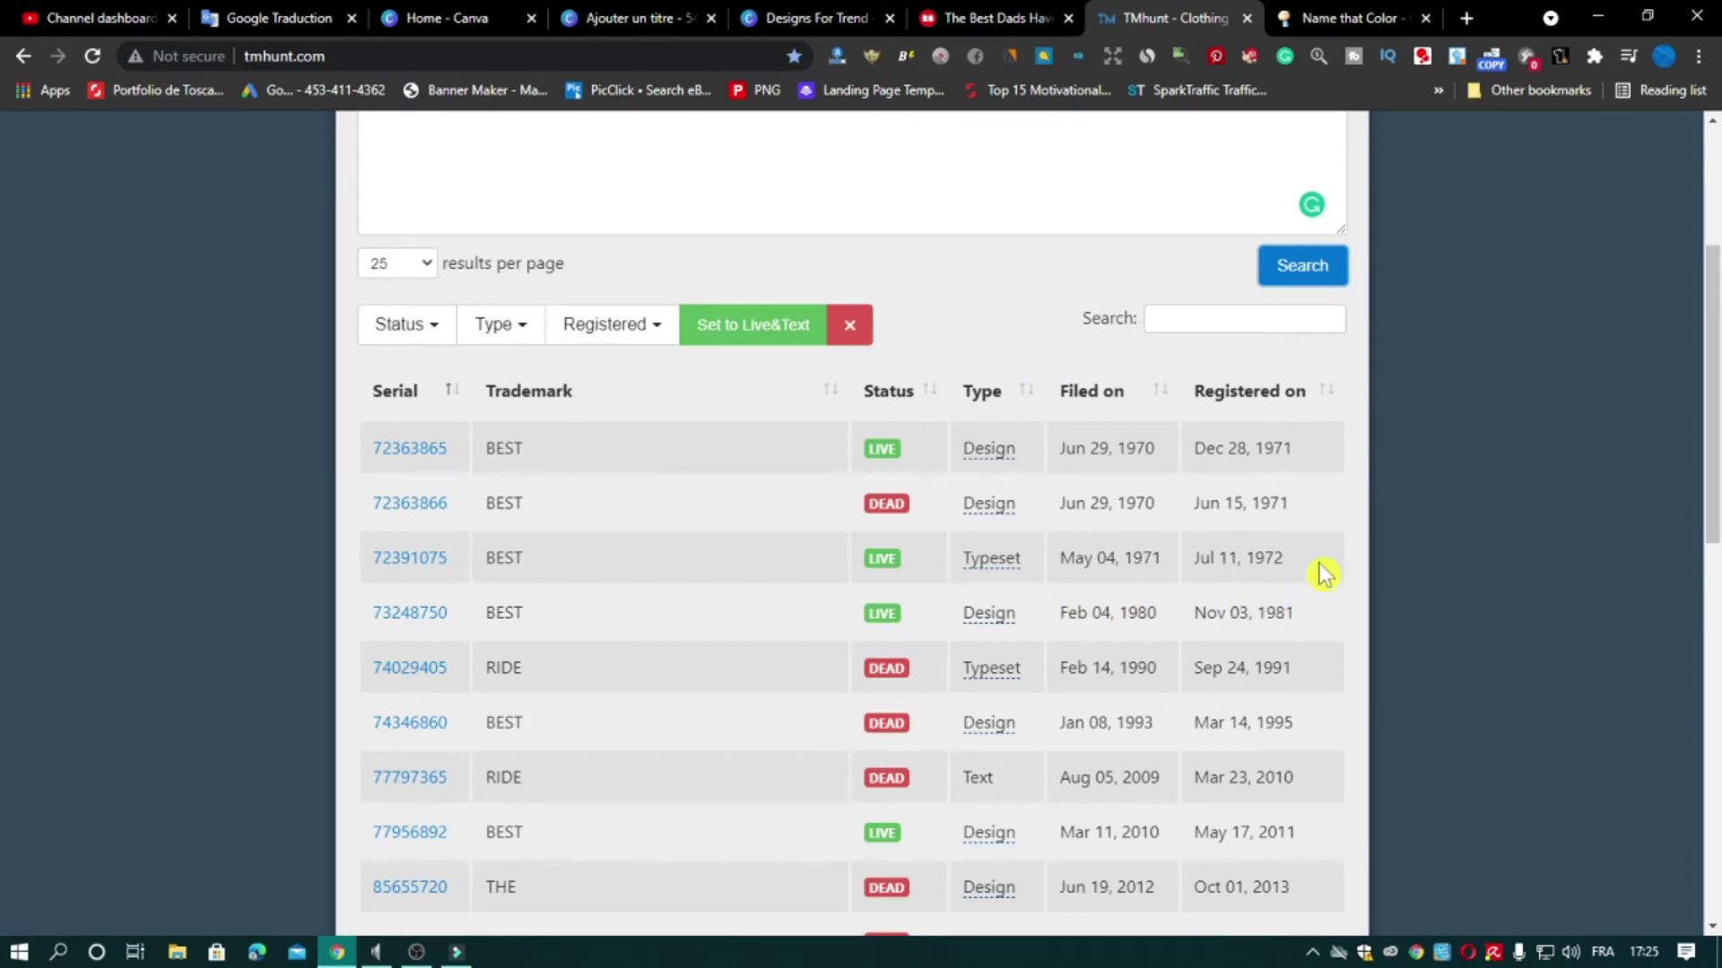
left_click(425, 346)
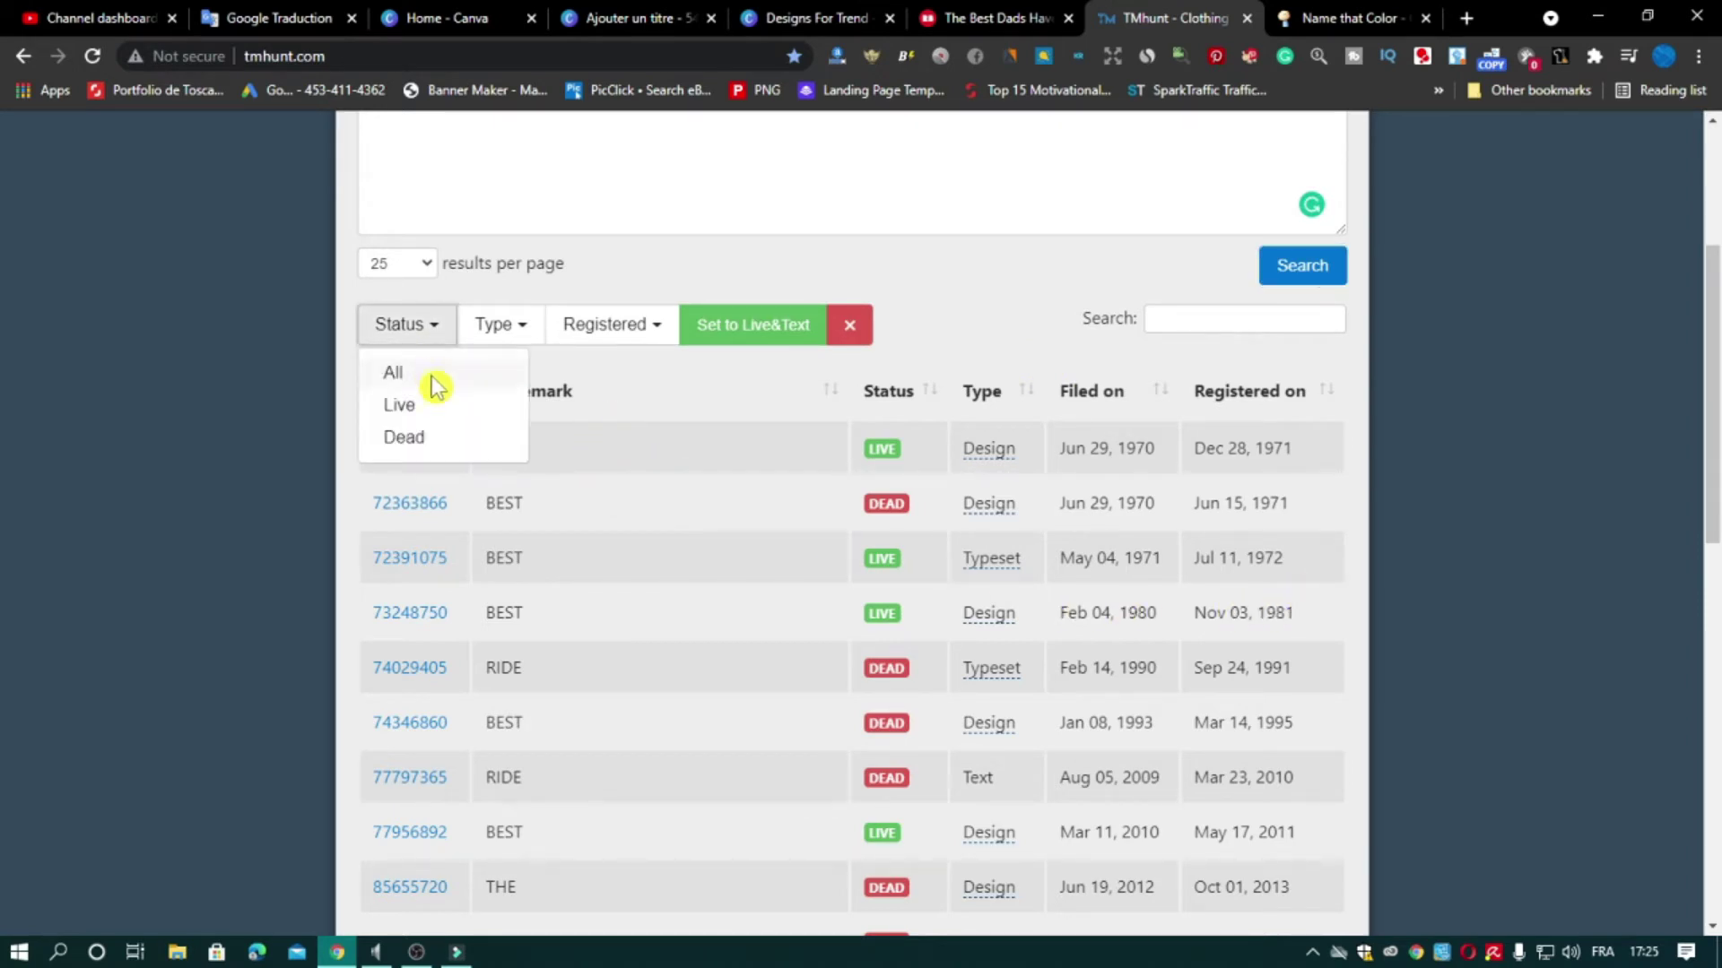
left_click(442, 403)
scroll(846, 422, "down", 6)
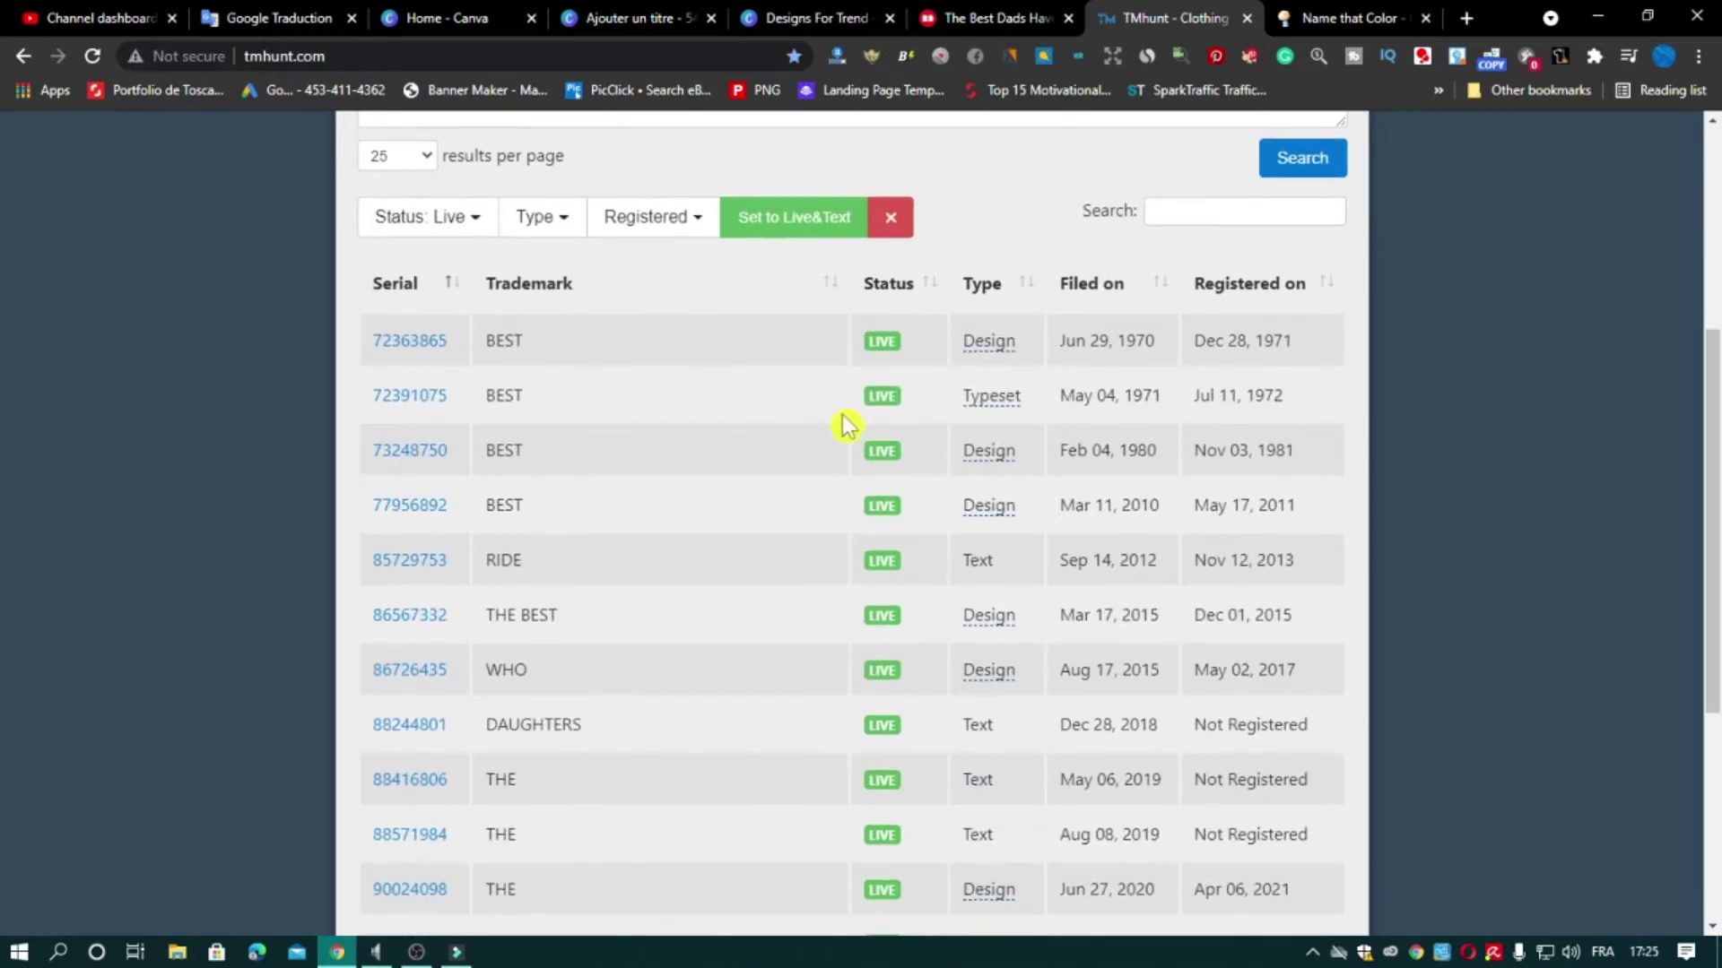
scroll(843, 424, "up", 4)
scroll(843, 424, "up", 1)
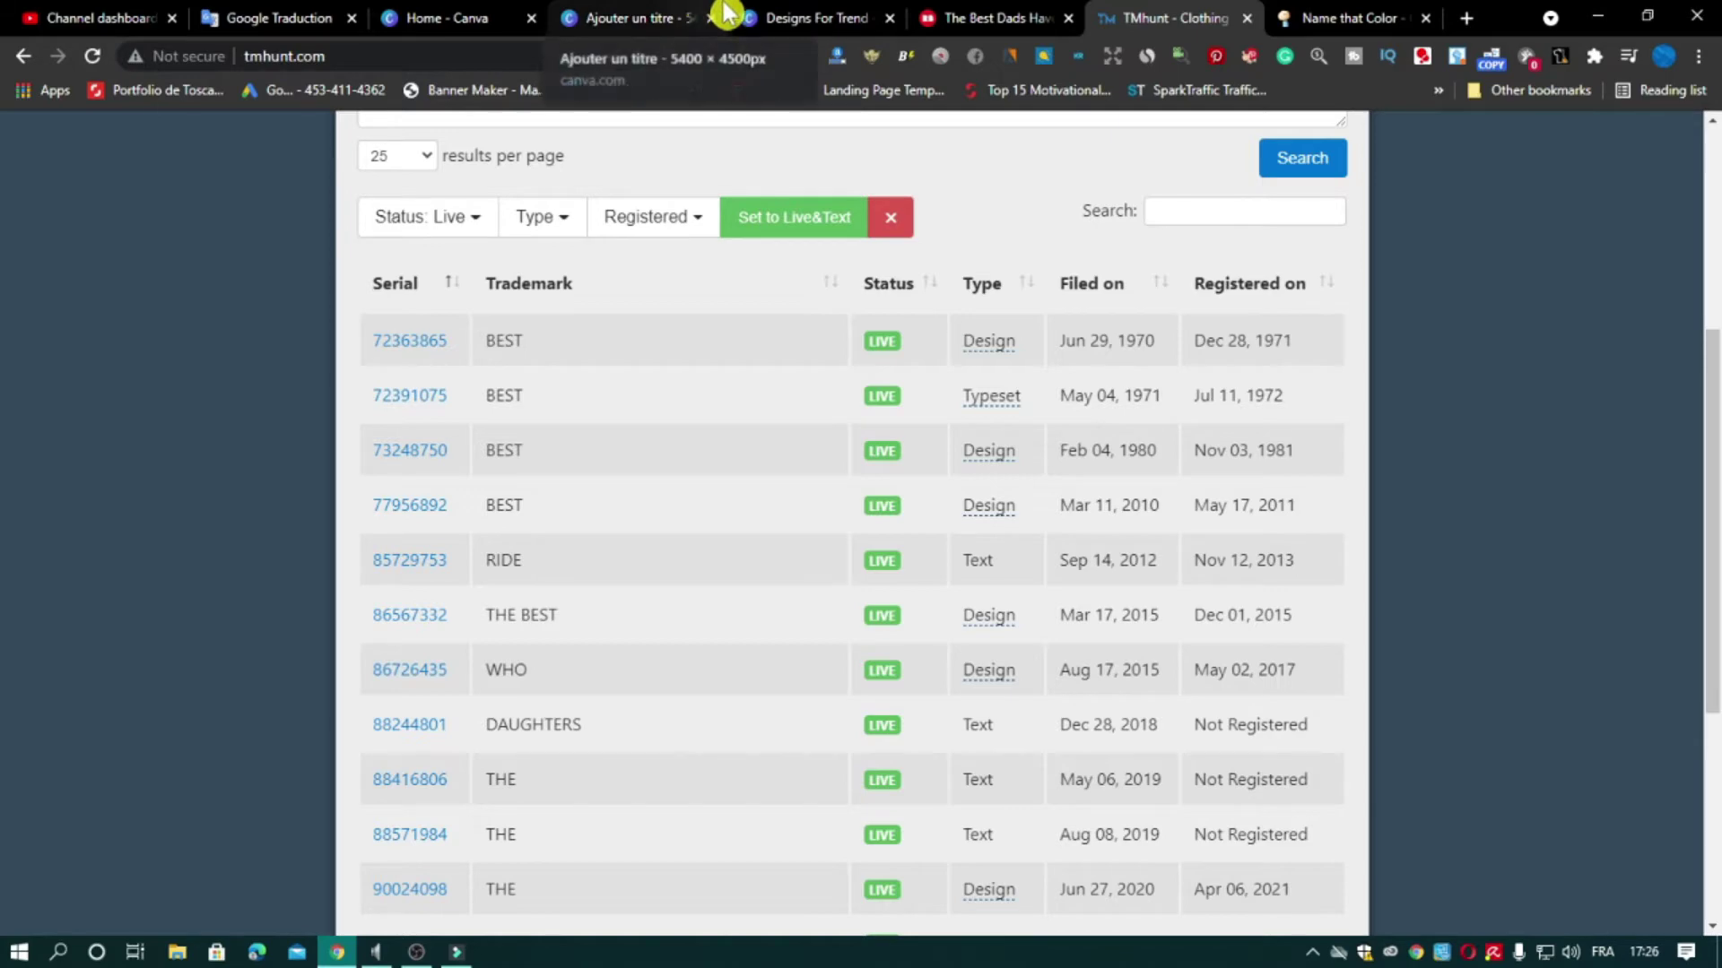
Return to the Redbubble results and examine the competing motorcycle-daughter T-shirt and sticker designs for text layout, graphics and colours
left_click(803, 15)
left_click(1049, 16)
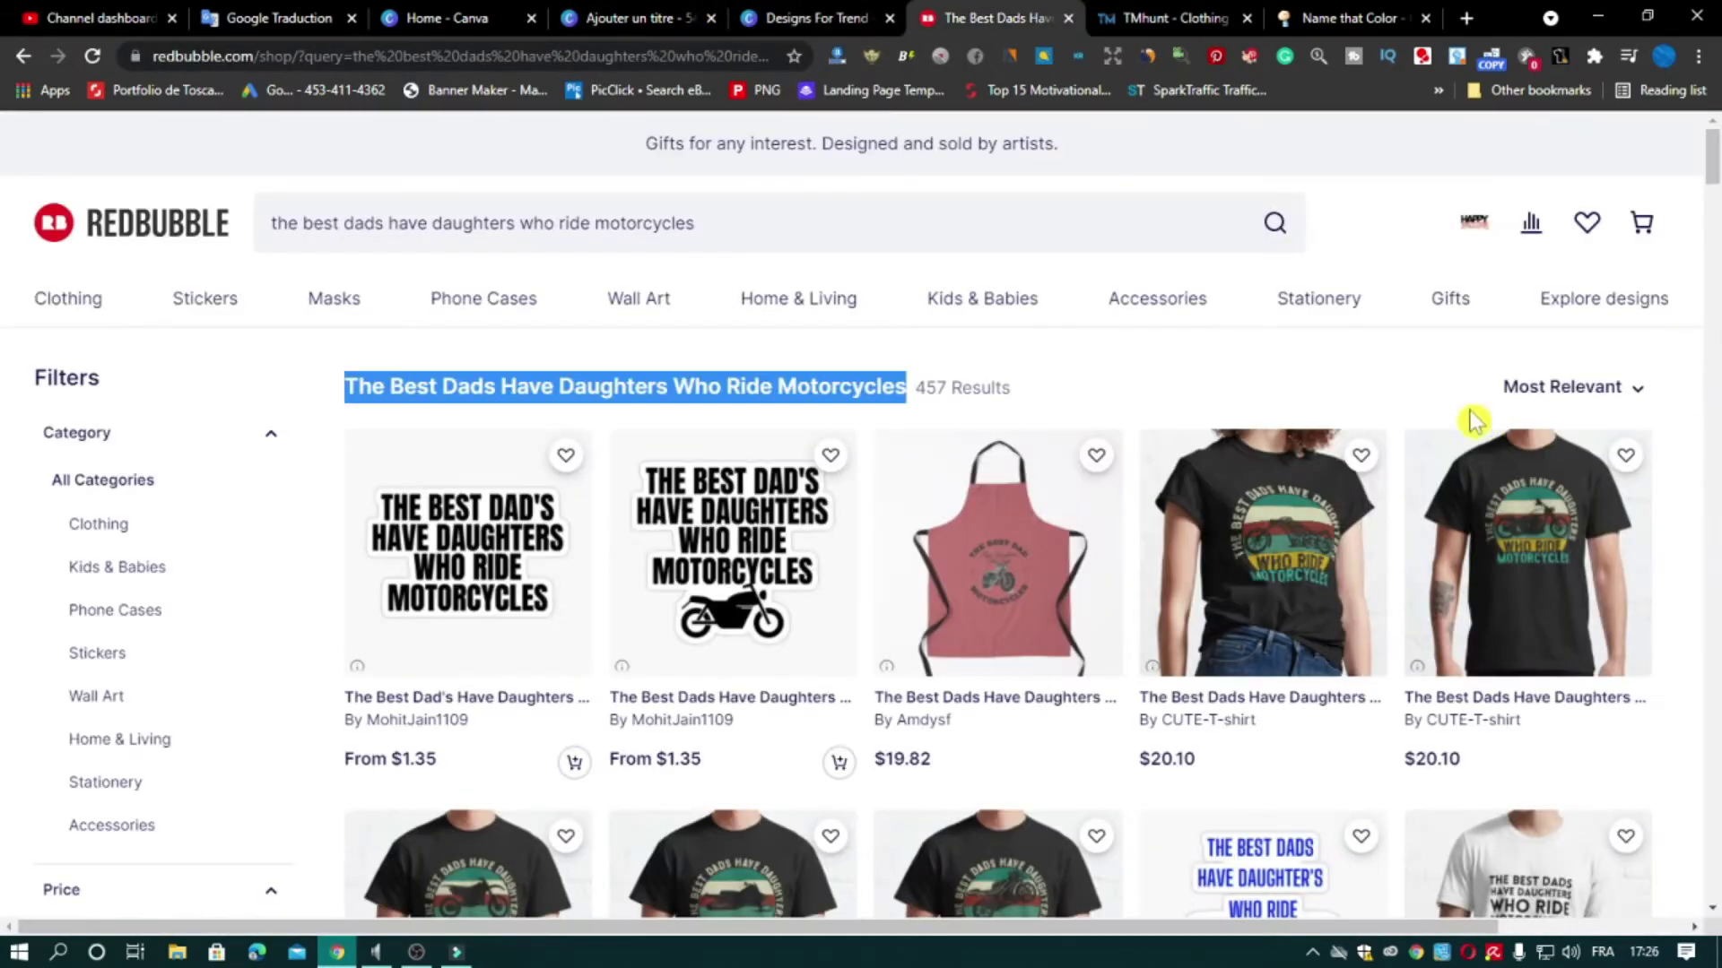
left_click(1299, 387)
scroll(1672, 404, "down", 2)
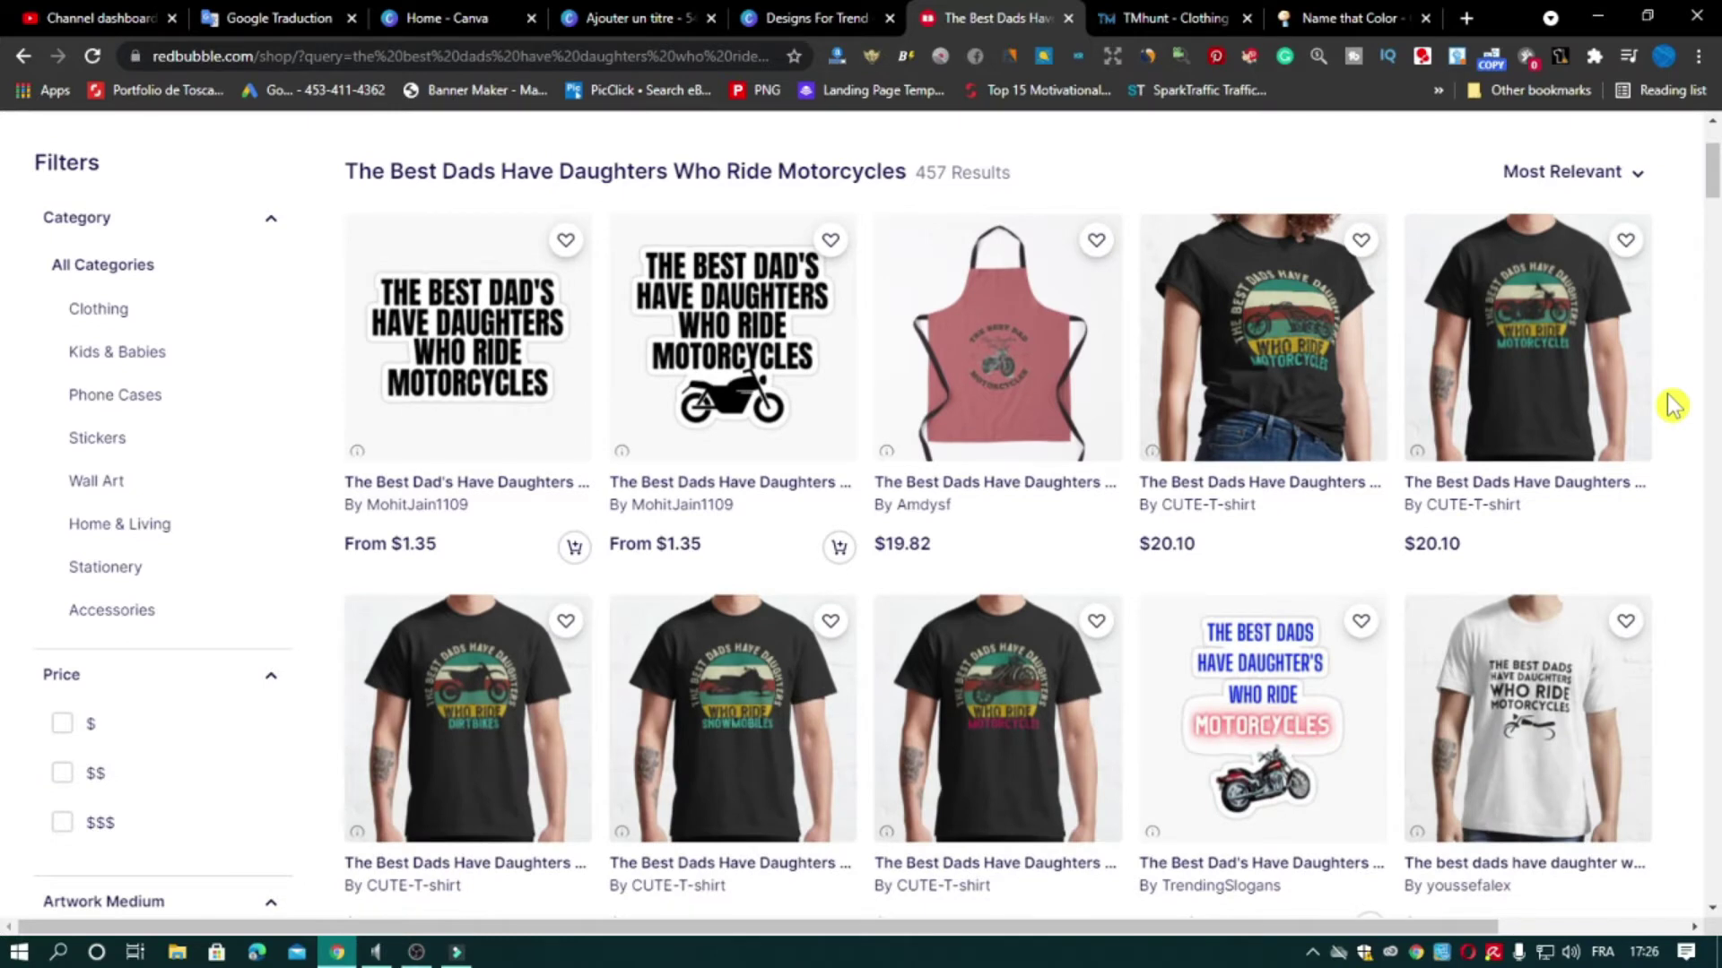
scroll(1673, 404, "down", 5)
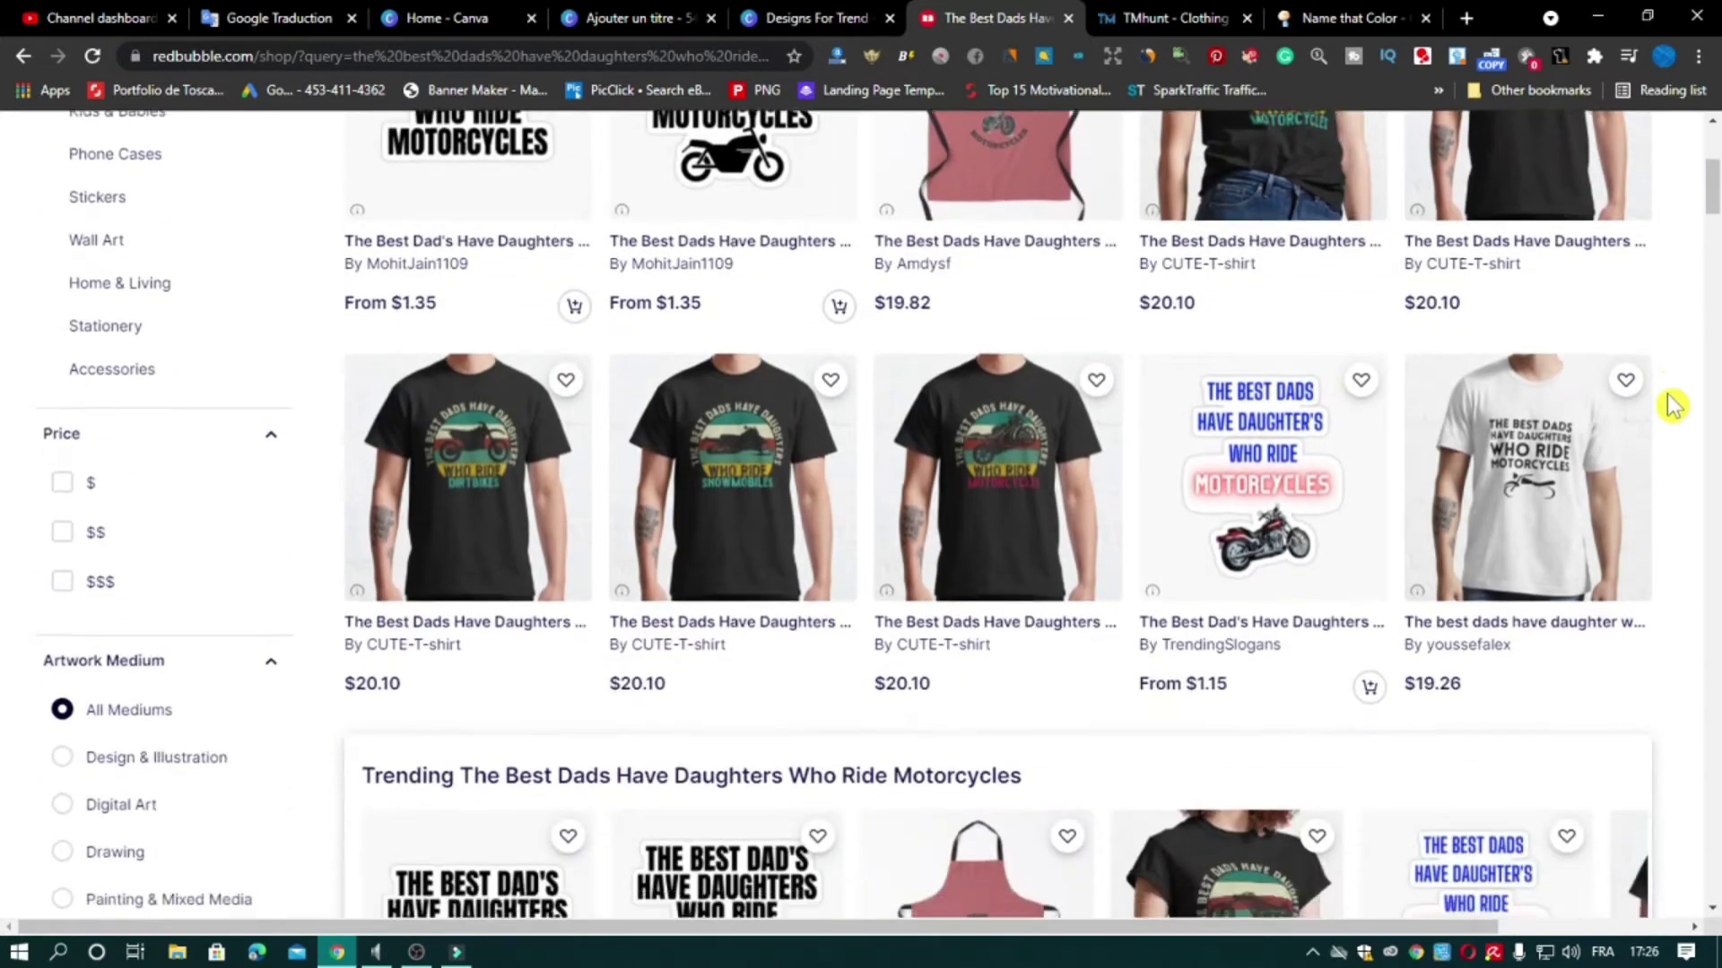
scroll(1673, 404, "down", 5)
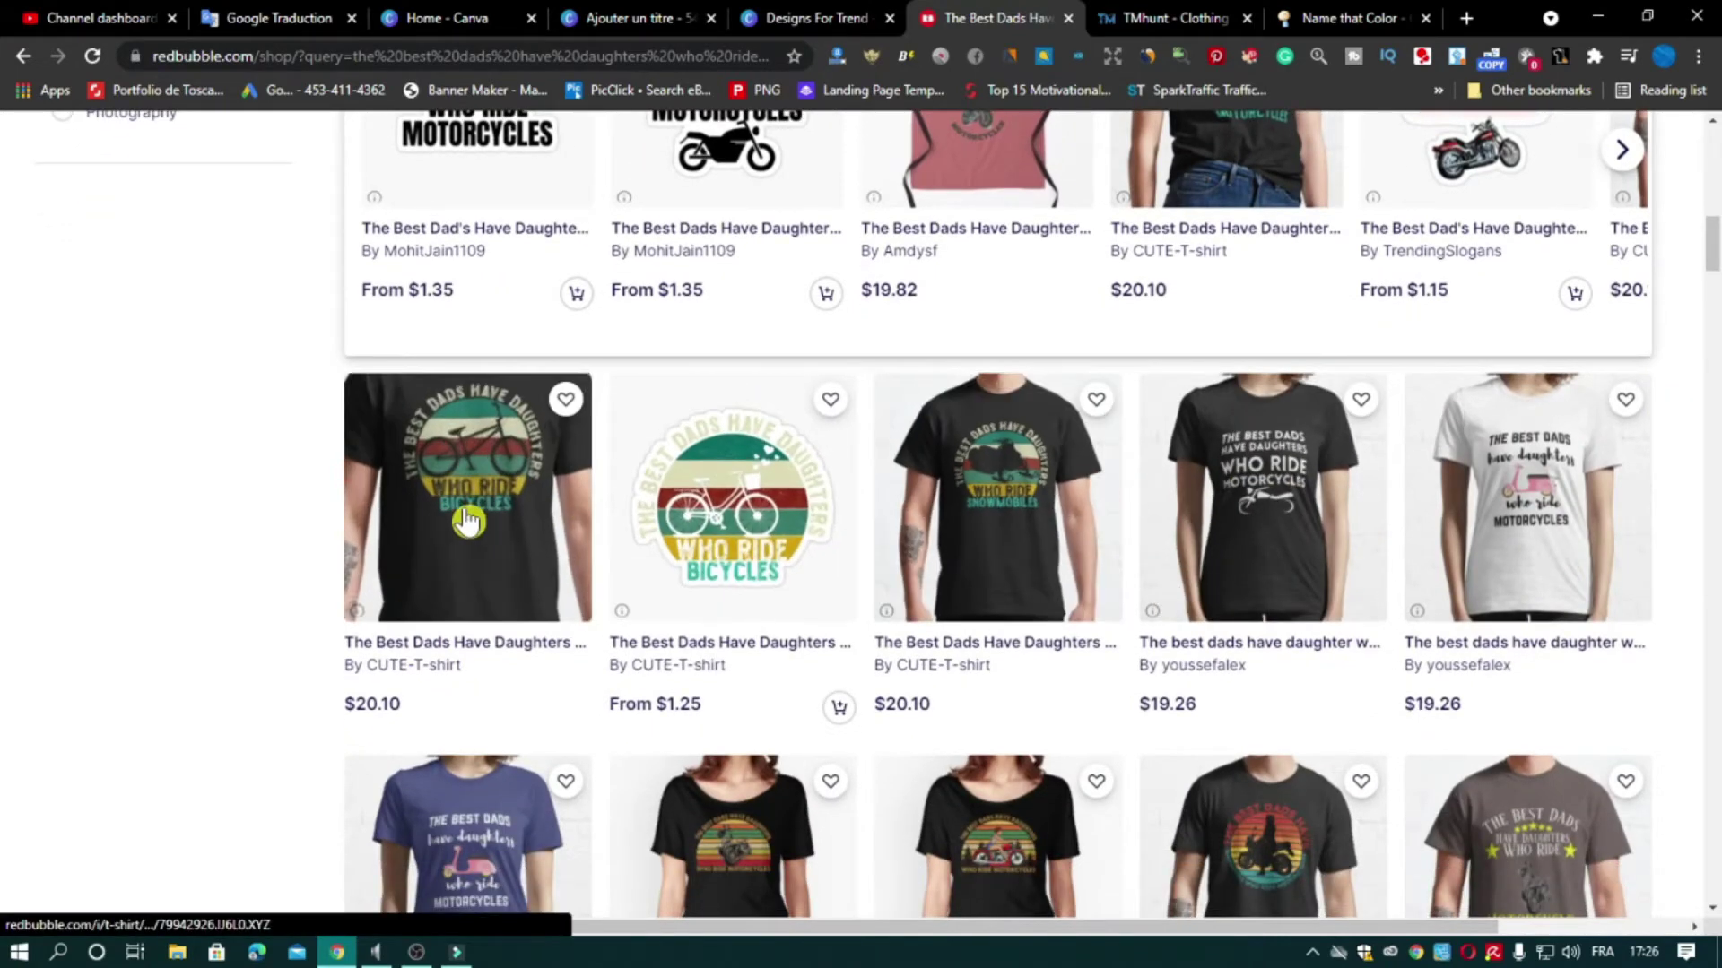
scroll(1644, 530, "down", 1)
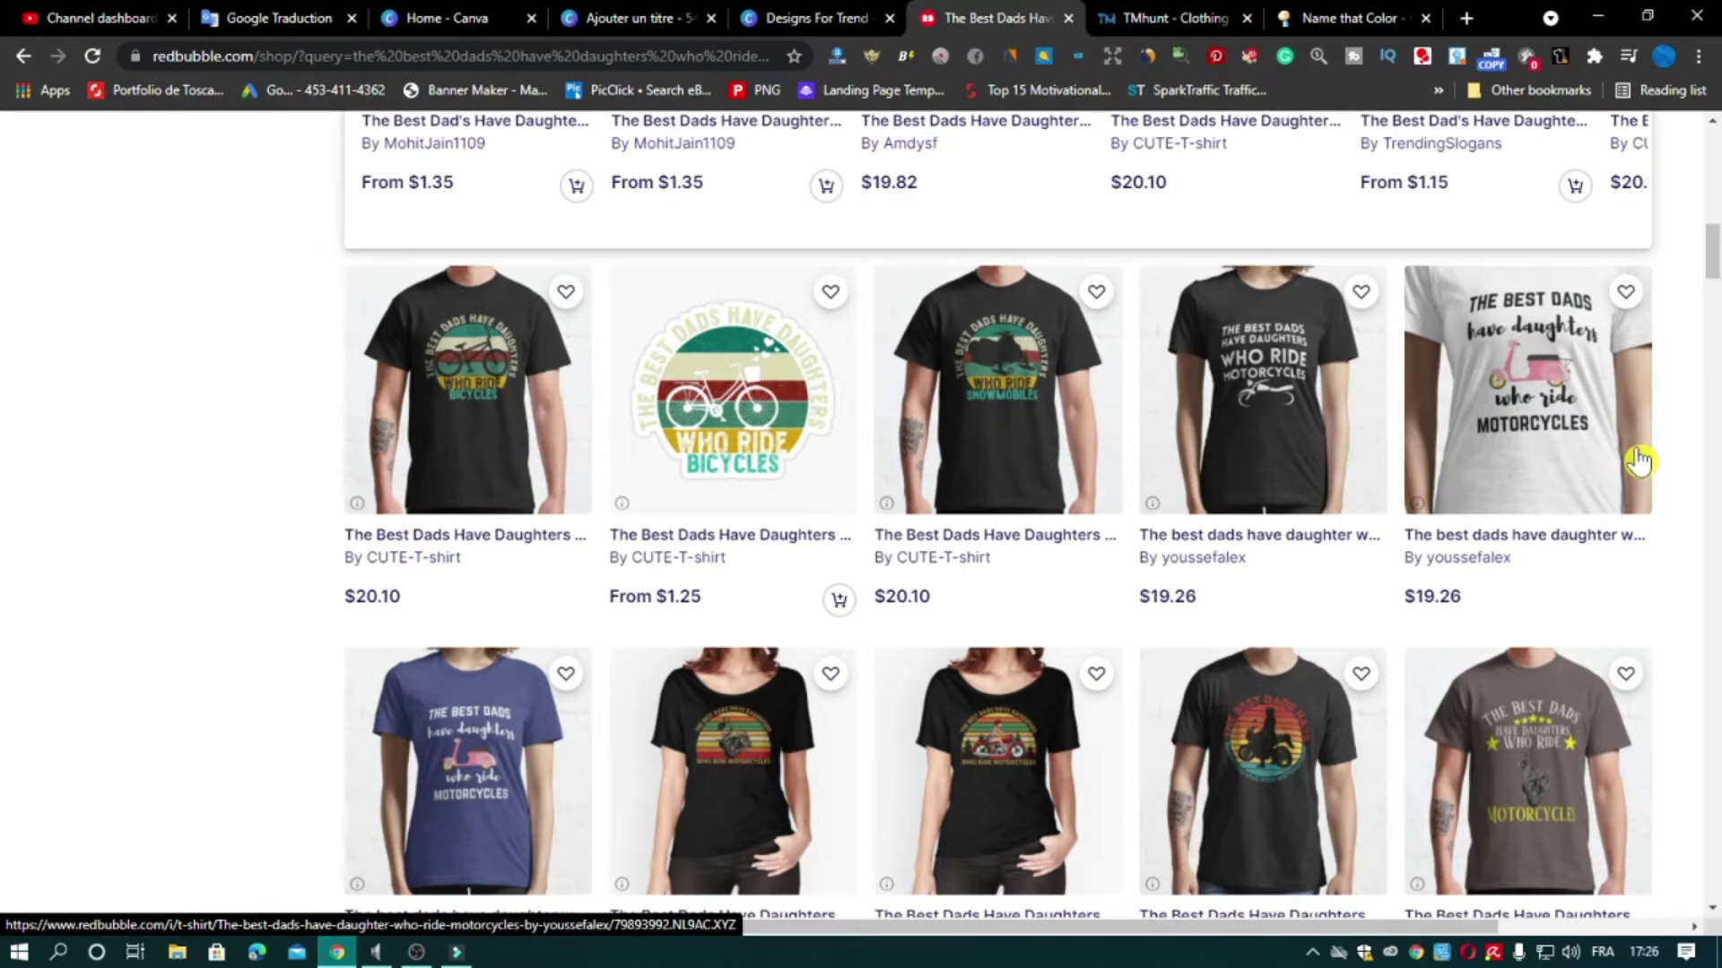
scroll(1638, 461, "down", 4)
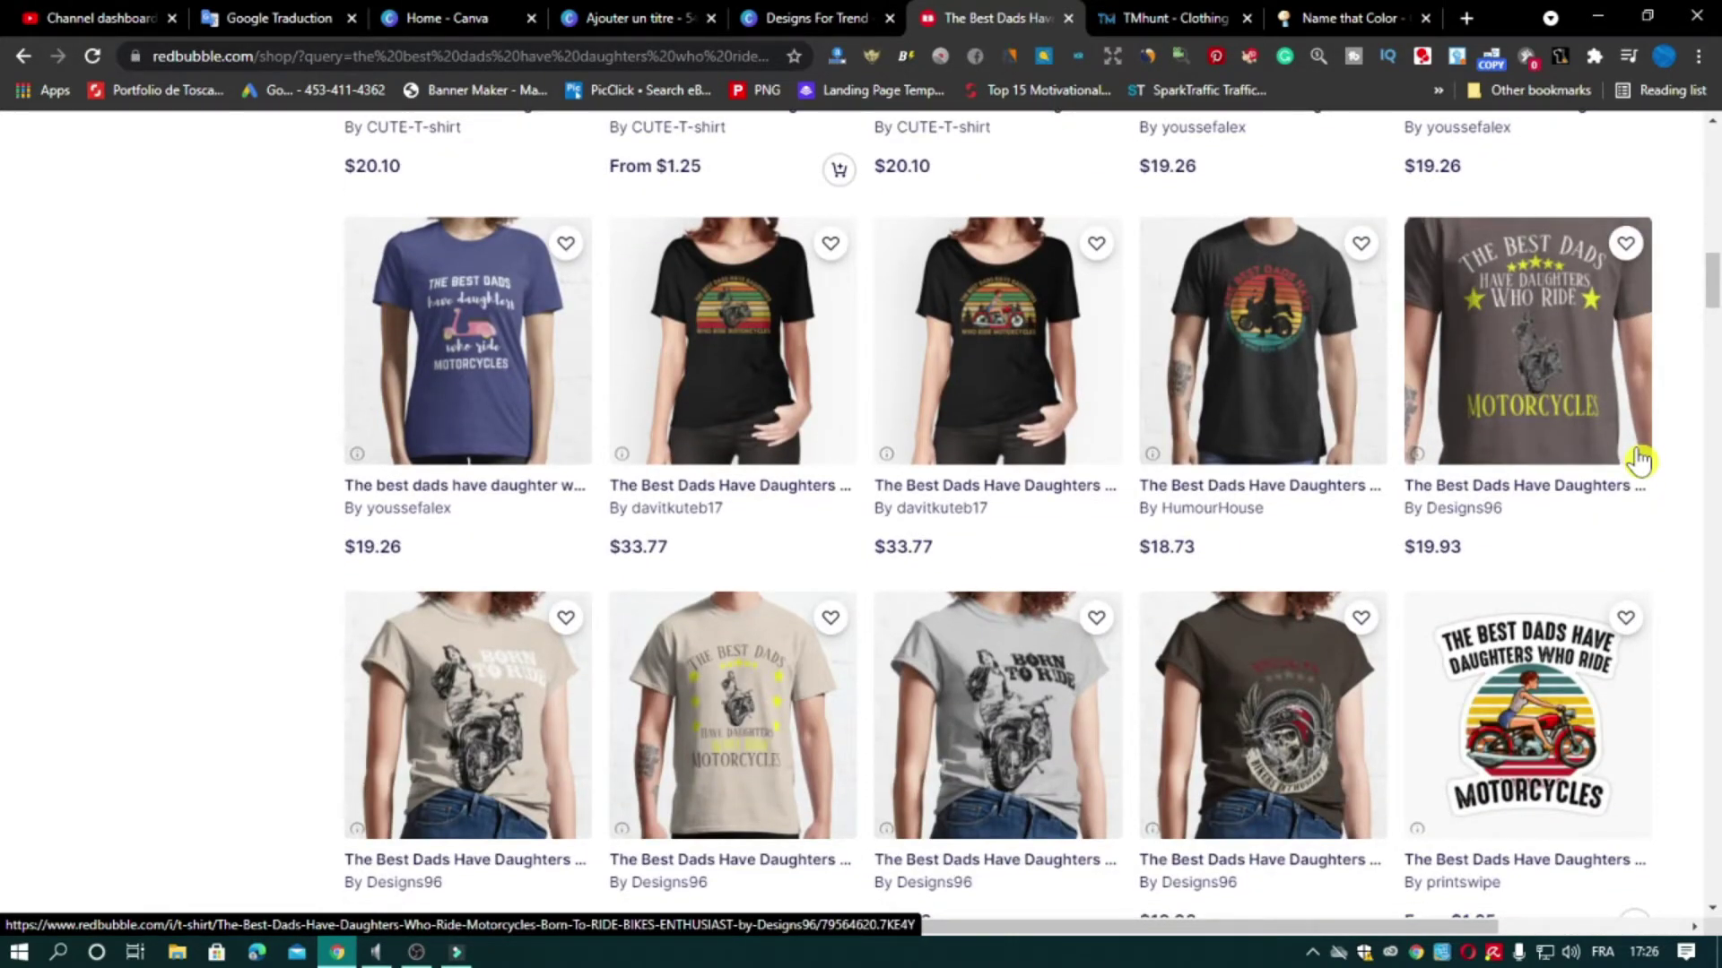
scroll(1637, 460, "down", 2)
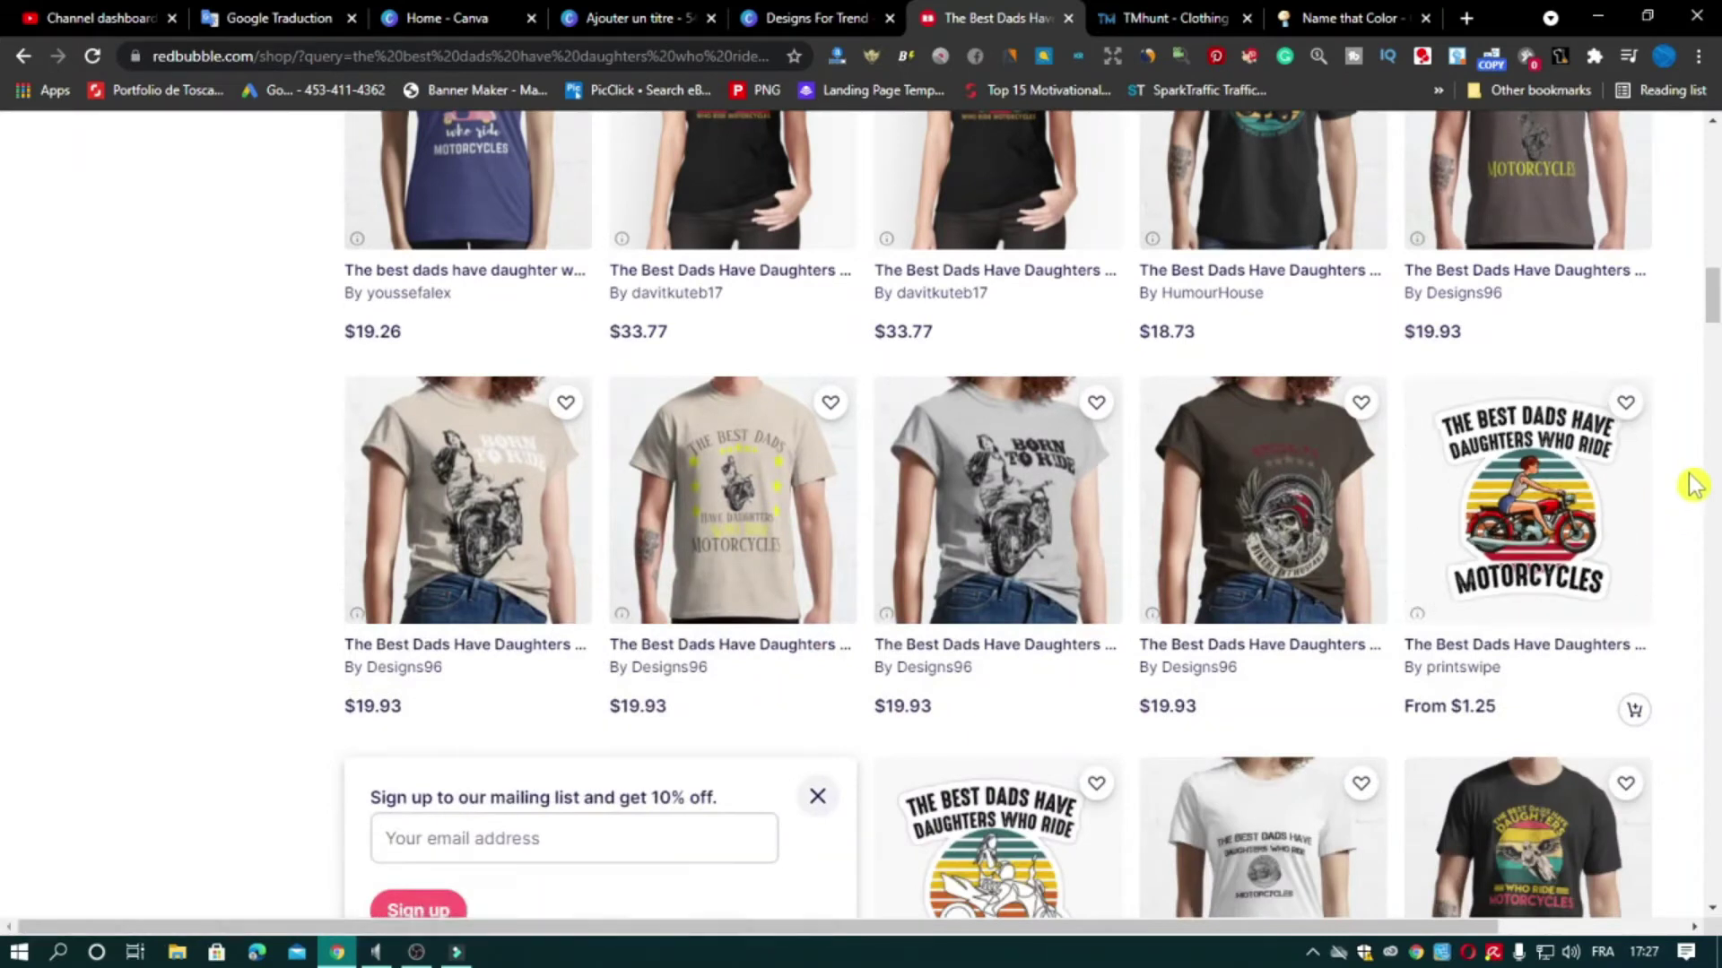
scroll(1689, 481, "down", 3)
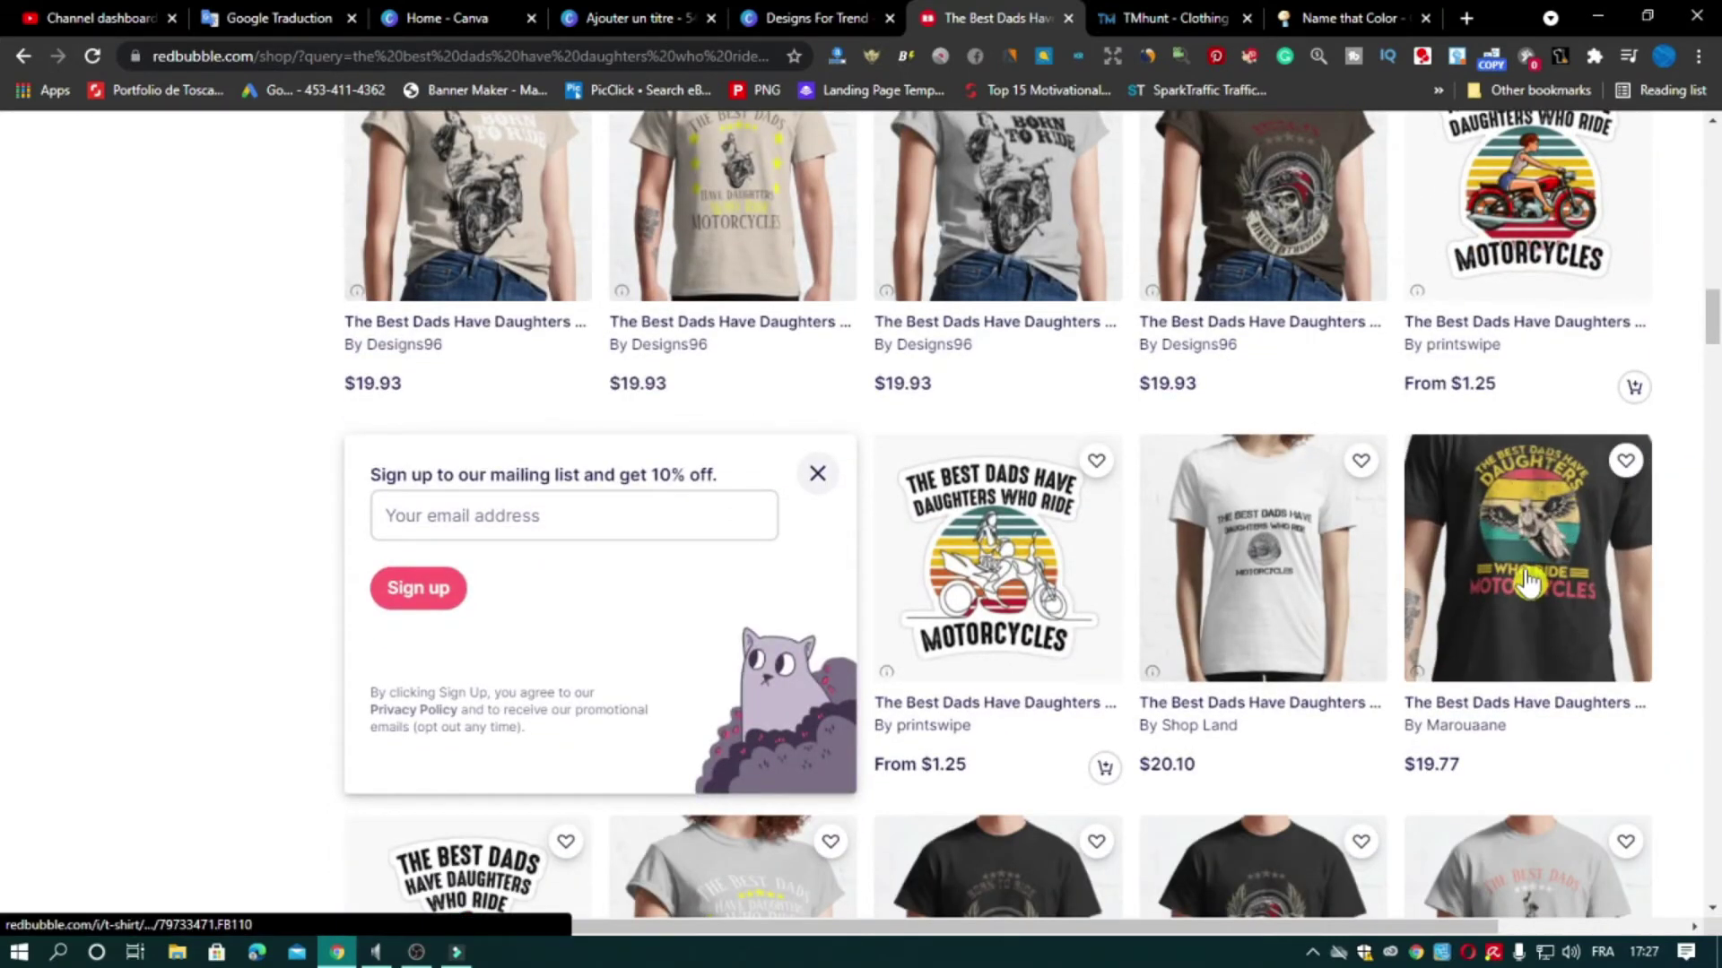
scroll(1688, 533, "down", 3)
scroll(1689, 532, "down", 2)
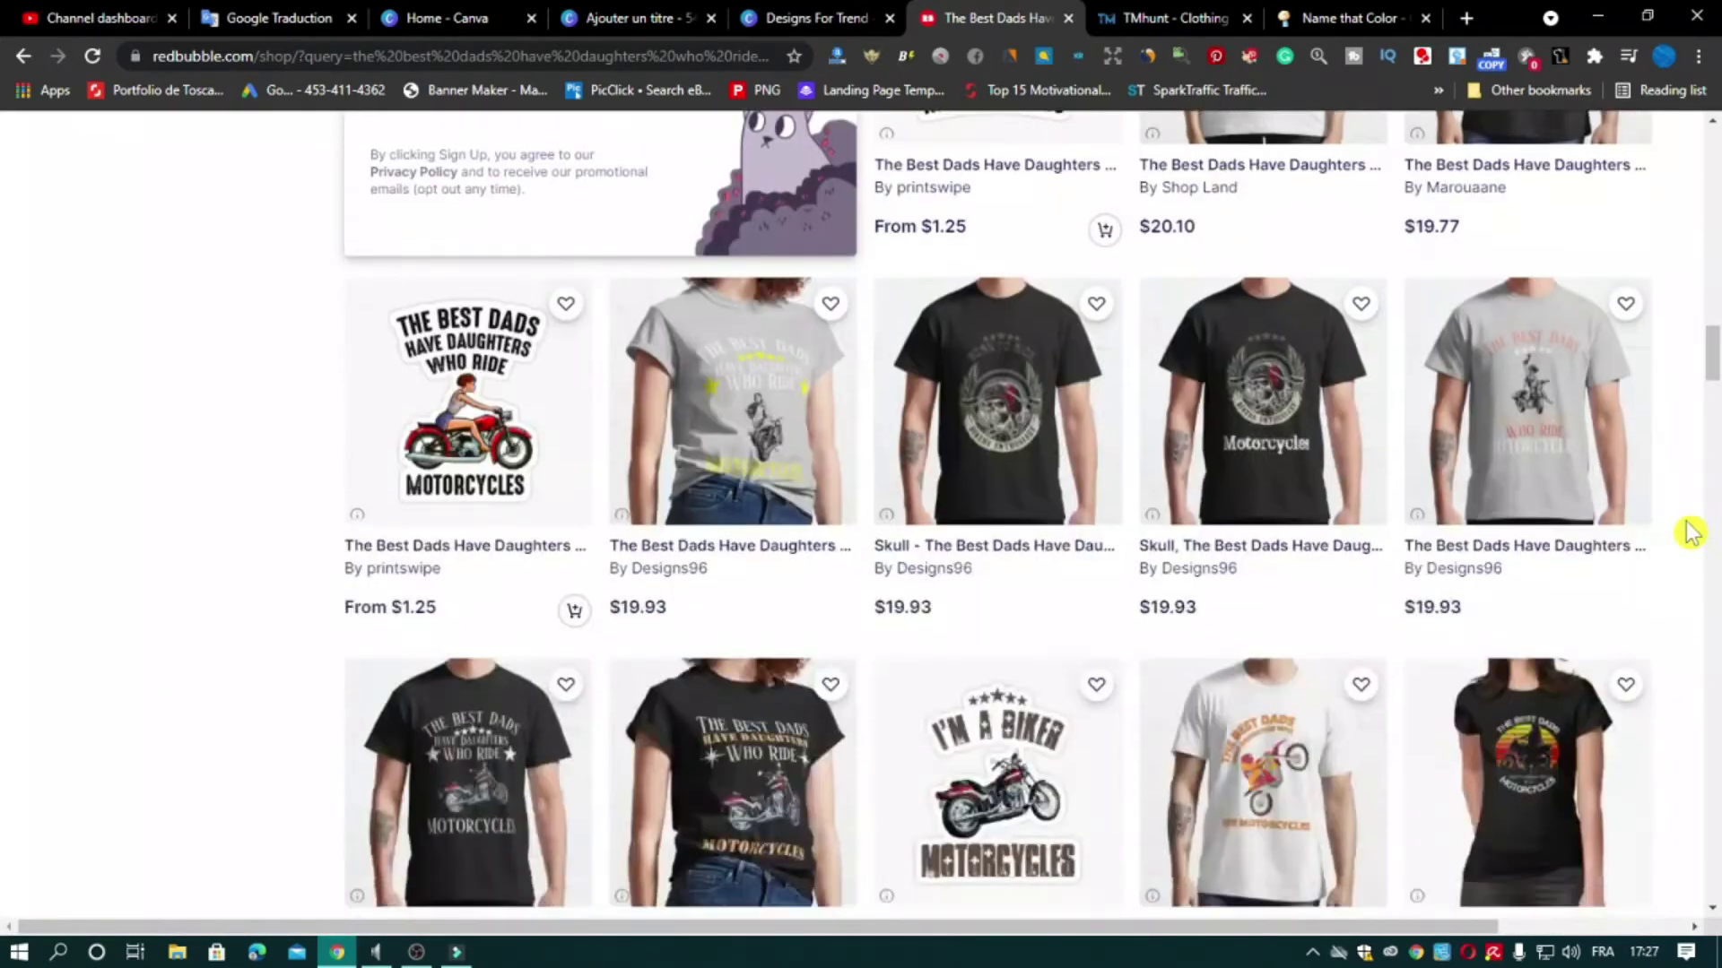
scroll(1687, 530, "down", 5)
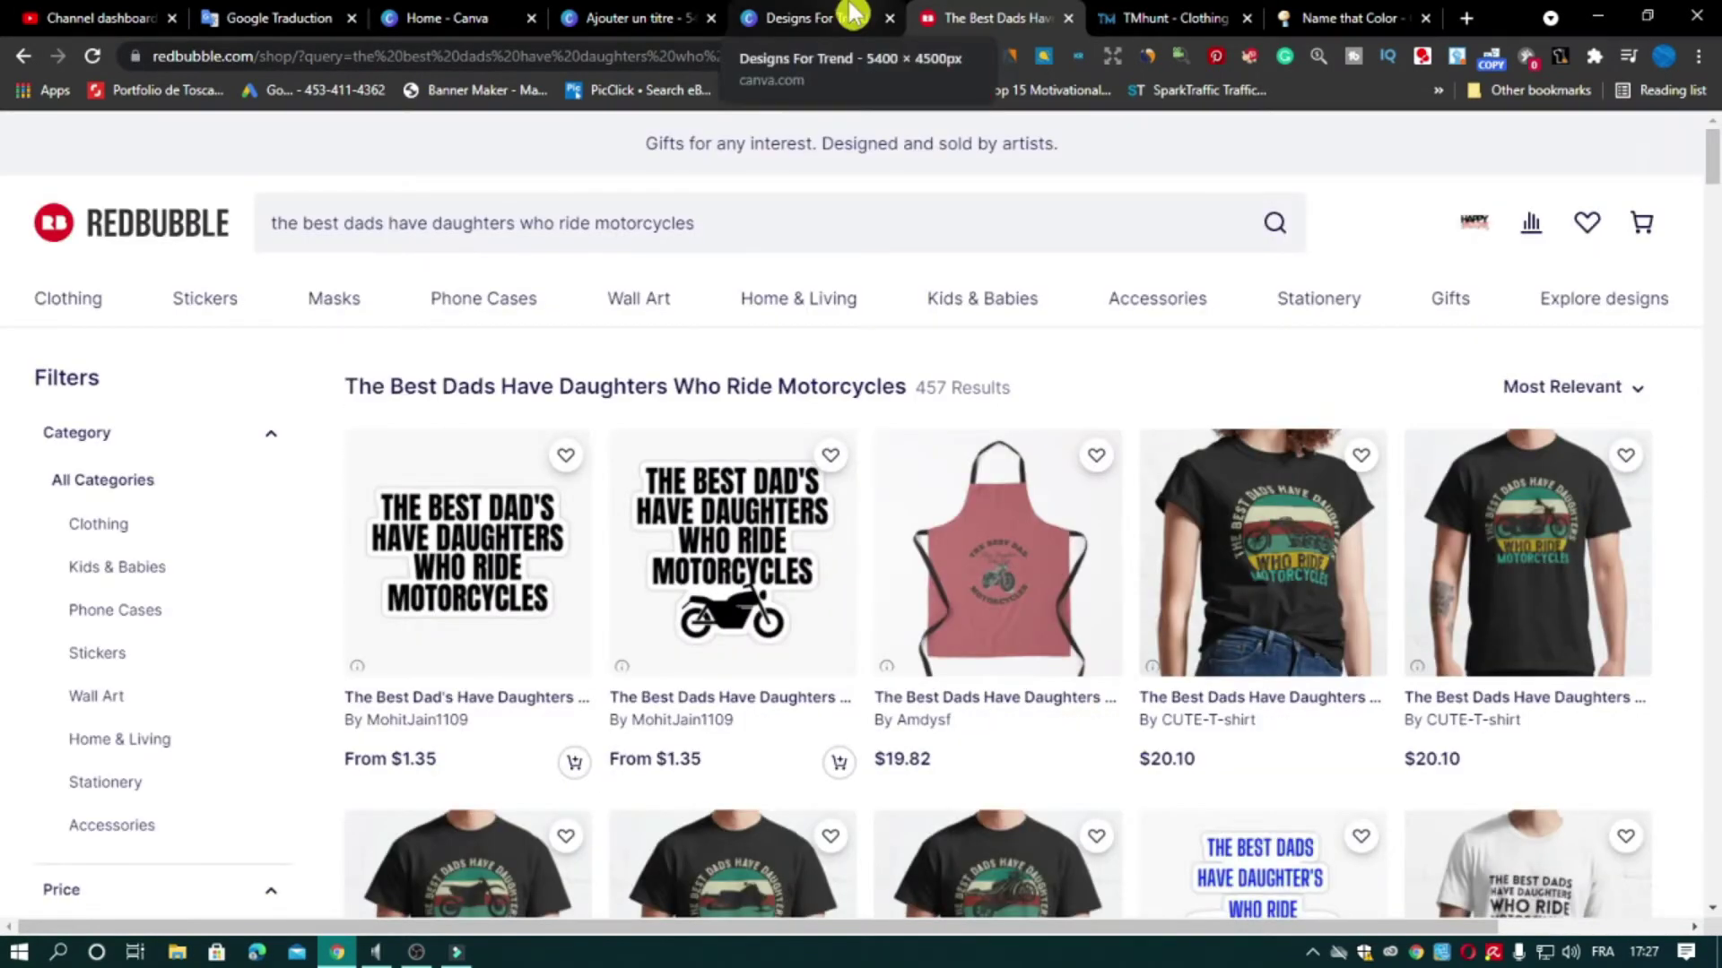
Copy the Redbubble heading phrase "The Best Dads Have Daughters Who Ride Motorcycles" and paste it into a new Canva heading
left_click(853, 14)
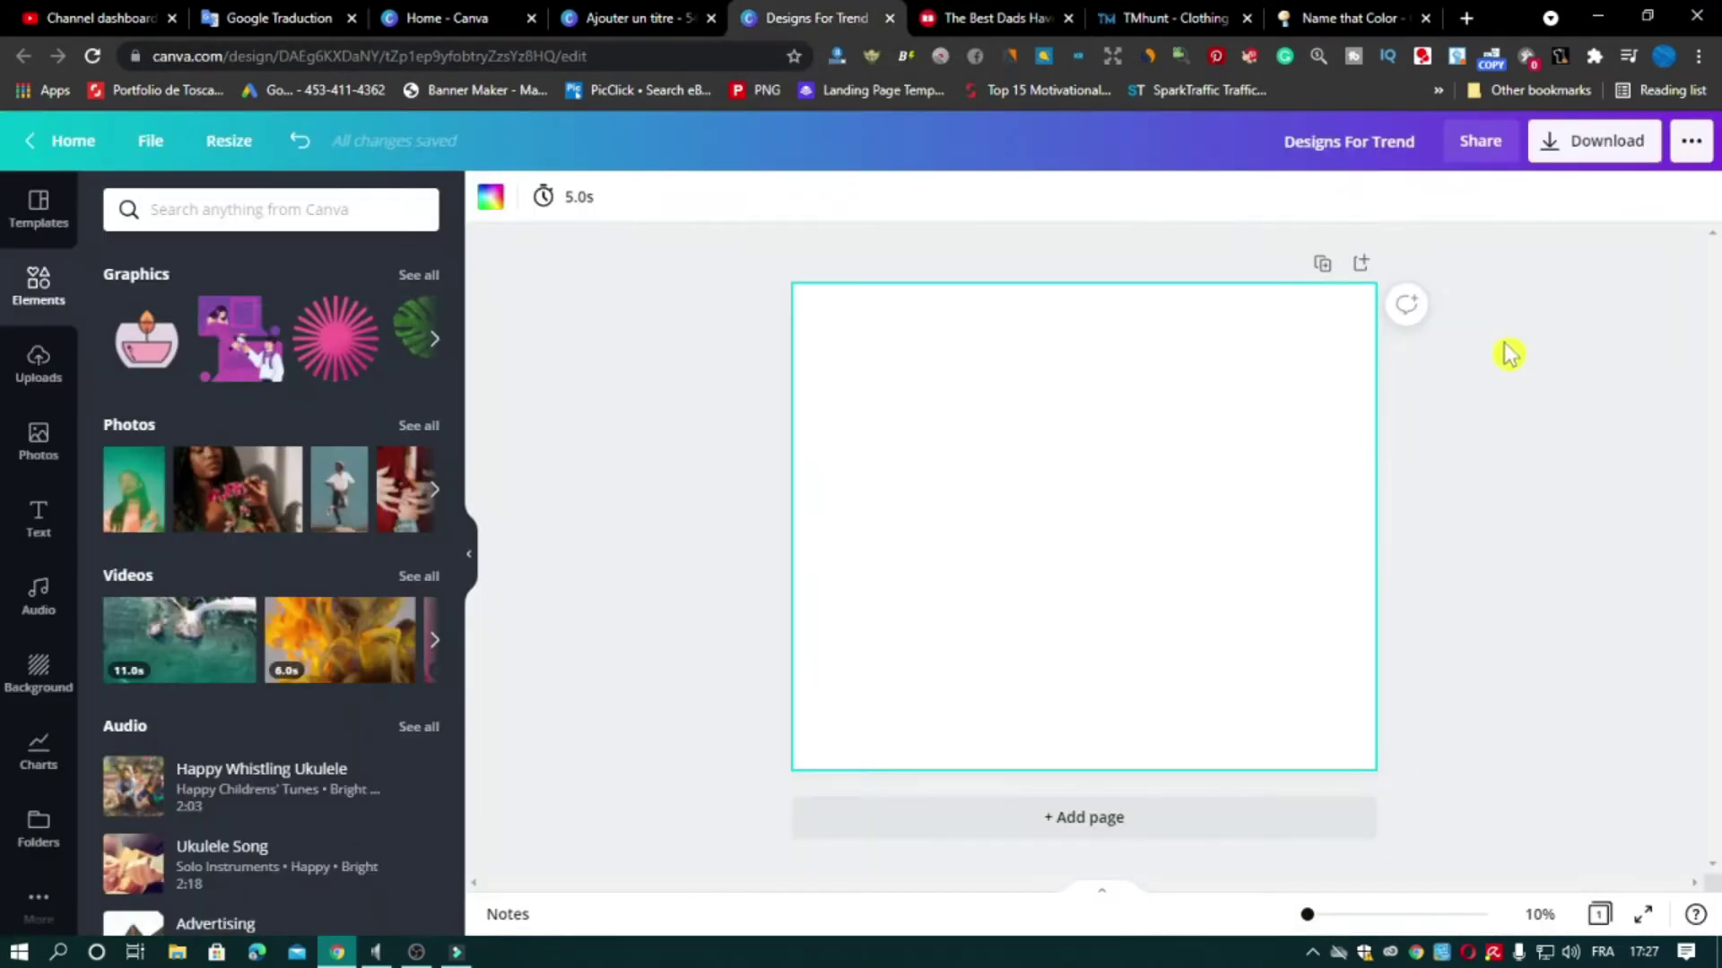
left_click(1024, 15)
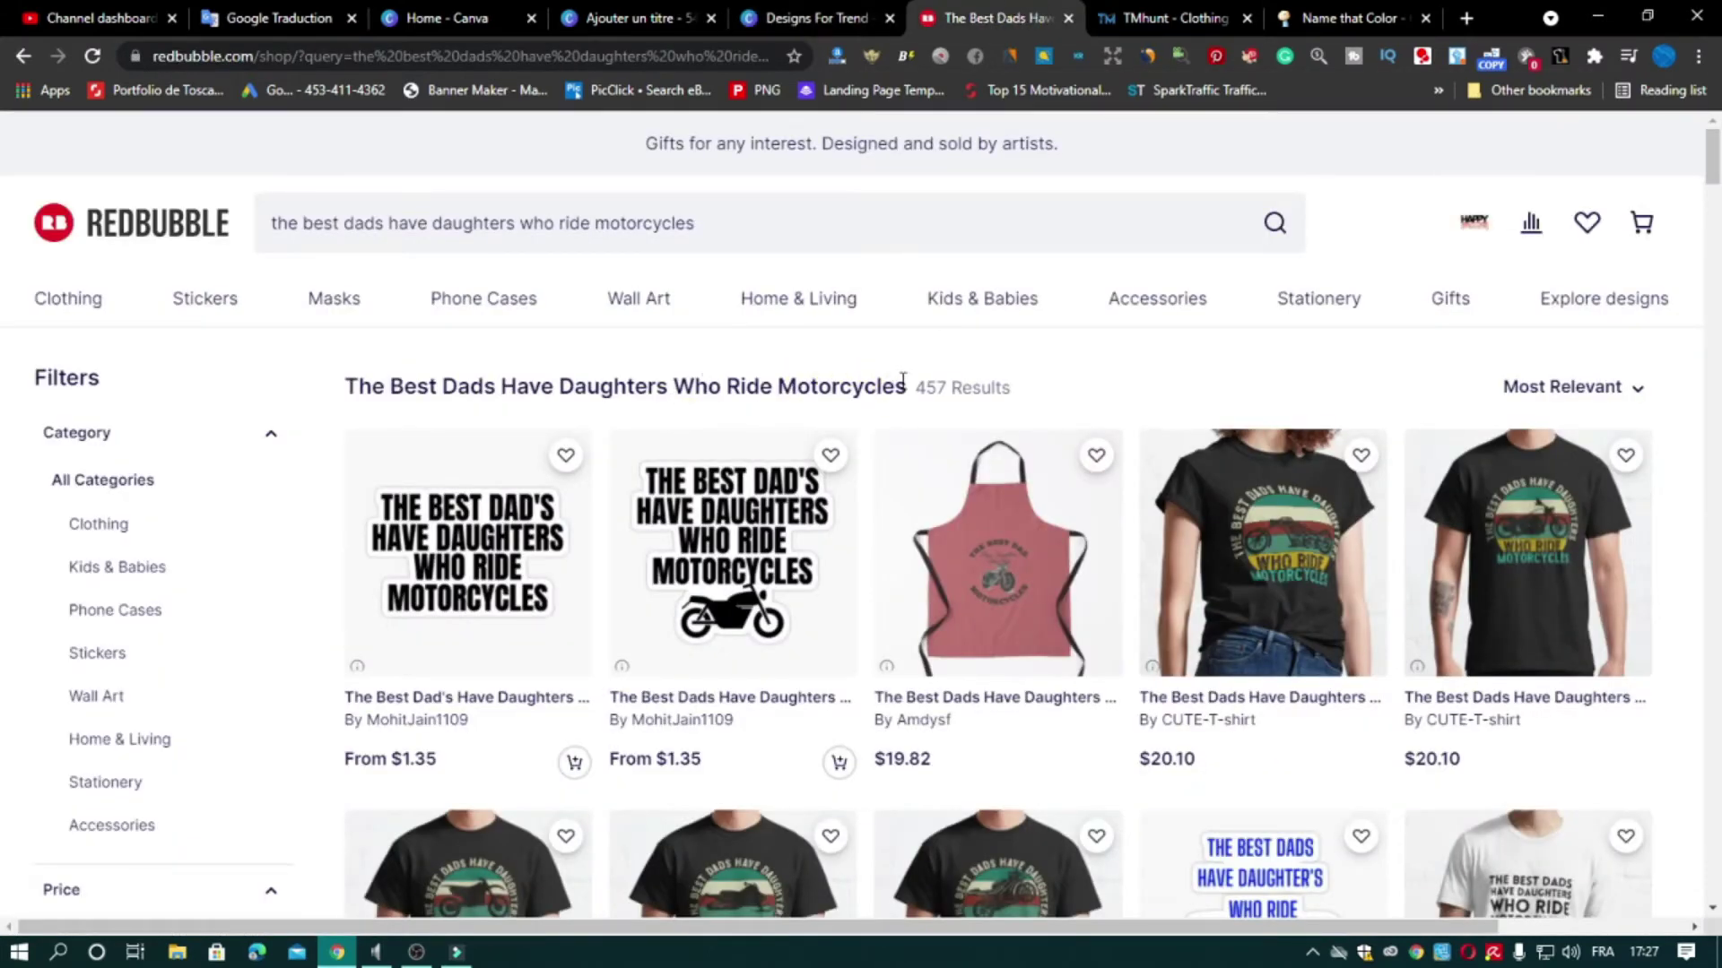
left_click_drag(347, 391, 906, 399)
left_click(812, 18)
left_click(38, 518)
left_click(231, 310)
left_click_drag(1145, 507, 1113, 646)
right_click(1085, 671)
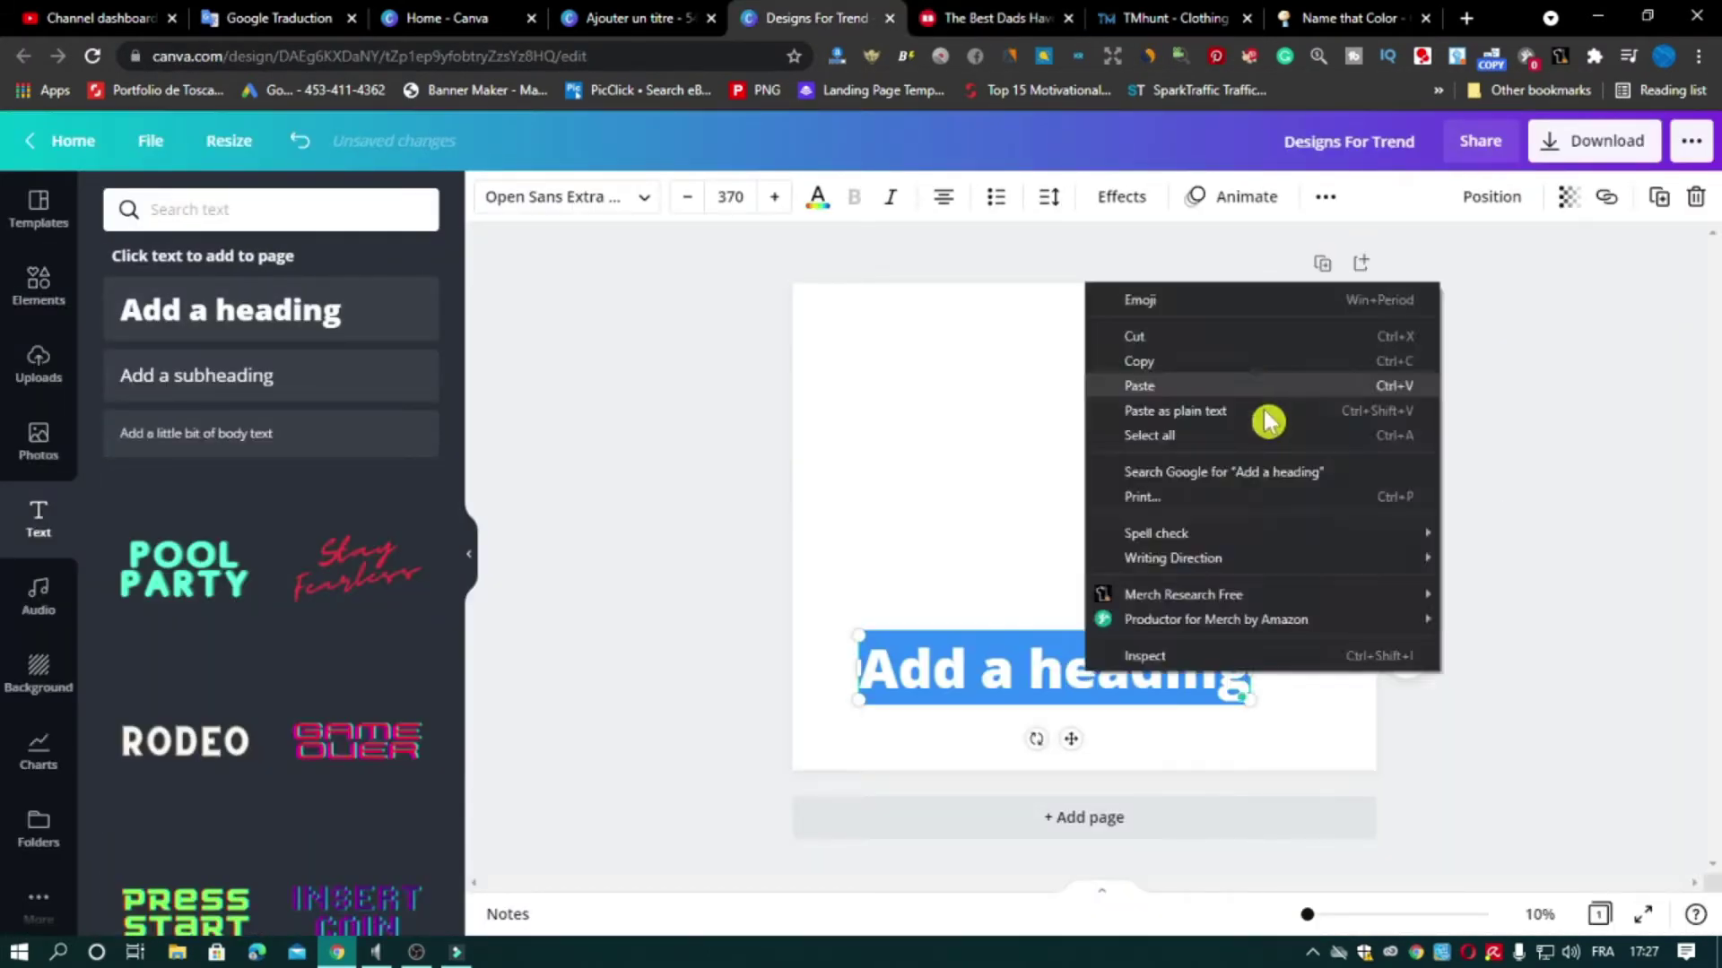
left_click(1263, 411)
Shrink and position the pasted phrase as a reference, duplicate it, and enlarge one copy across the page
left_click_drag(1192, 708, 1265, 461)
left_click_drag(1383, 525, 1138, 390)
left_click_drag(1076, 358, 1187, 362)
key("ctrl+d")
left_click_drag(1099, 359, 1375, 481)
Set the large text in the Bright font and reduce it to "The Best Dads Have Daughters" on two lines
left_click(565, 196)
left_click(121, 434)
double_click(1064, 374)
left_click_drag(878, 451, 1291, 451)
key("BackSpace")
left_click(1061, 375)
key("Return")
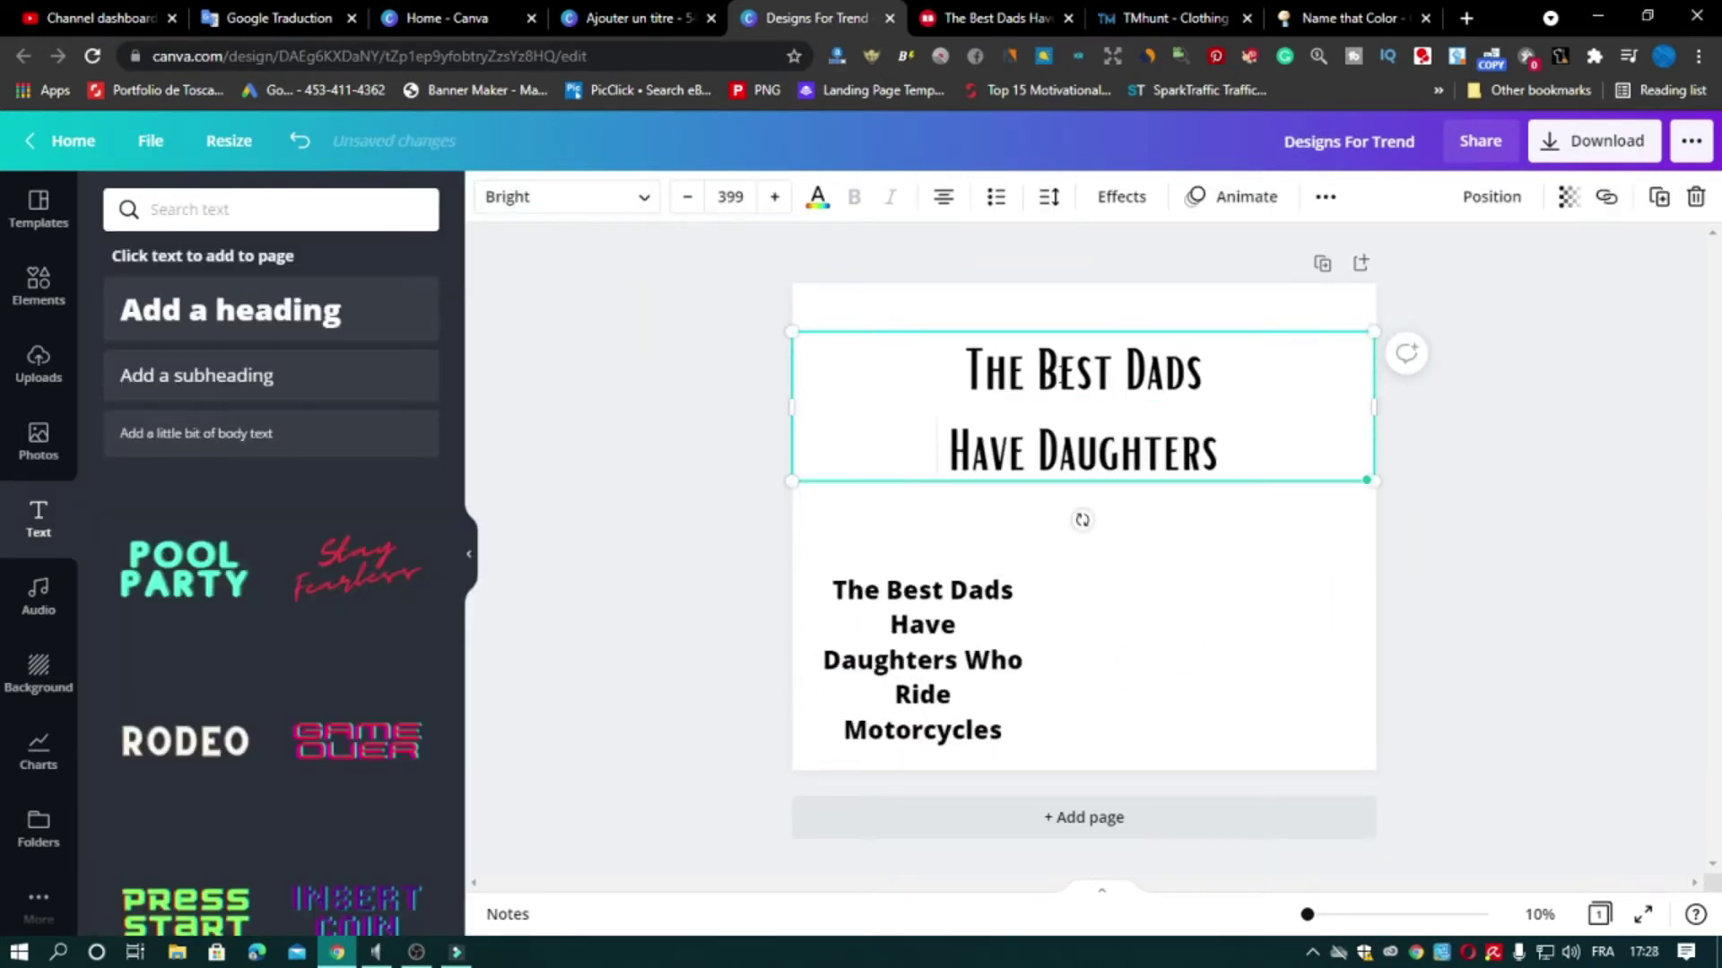
Left-align the two-line heading with tighter line spacing and enlarge it to span most of the page
left_click(1120, 196)
left_click(1049, 196)
left_click_drag(1236, 314, 1210, 315)
left_click(944, 198)
left_click(944, 198)
left_click_drag(1374, 395, 1085, 395)
left_click_drag(1085, 454, 1272, 534)
Reflow the small reference phrase onto two lines, shrink it and place it near the page's lower edge
left_click(911, 700)
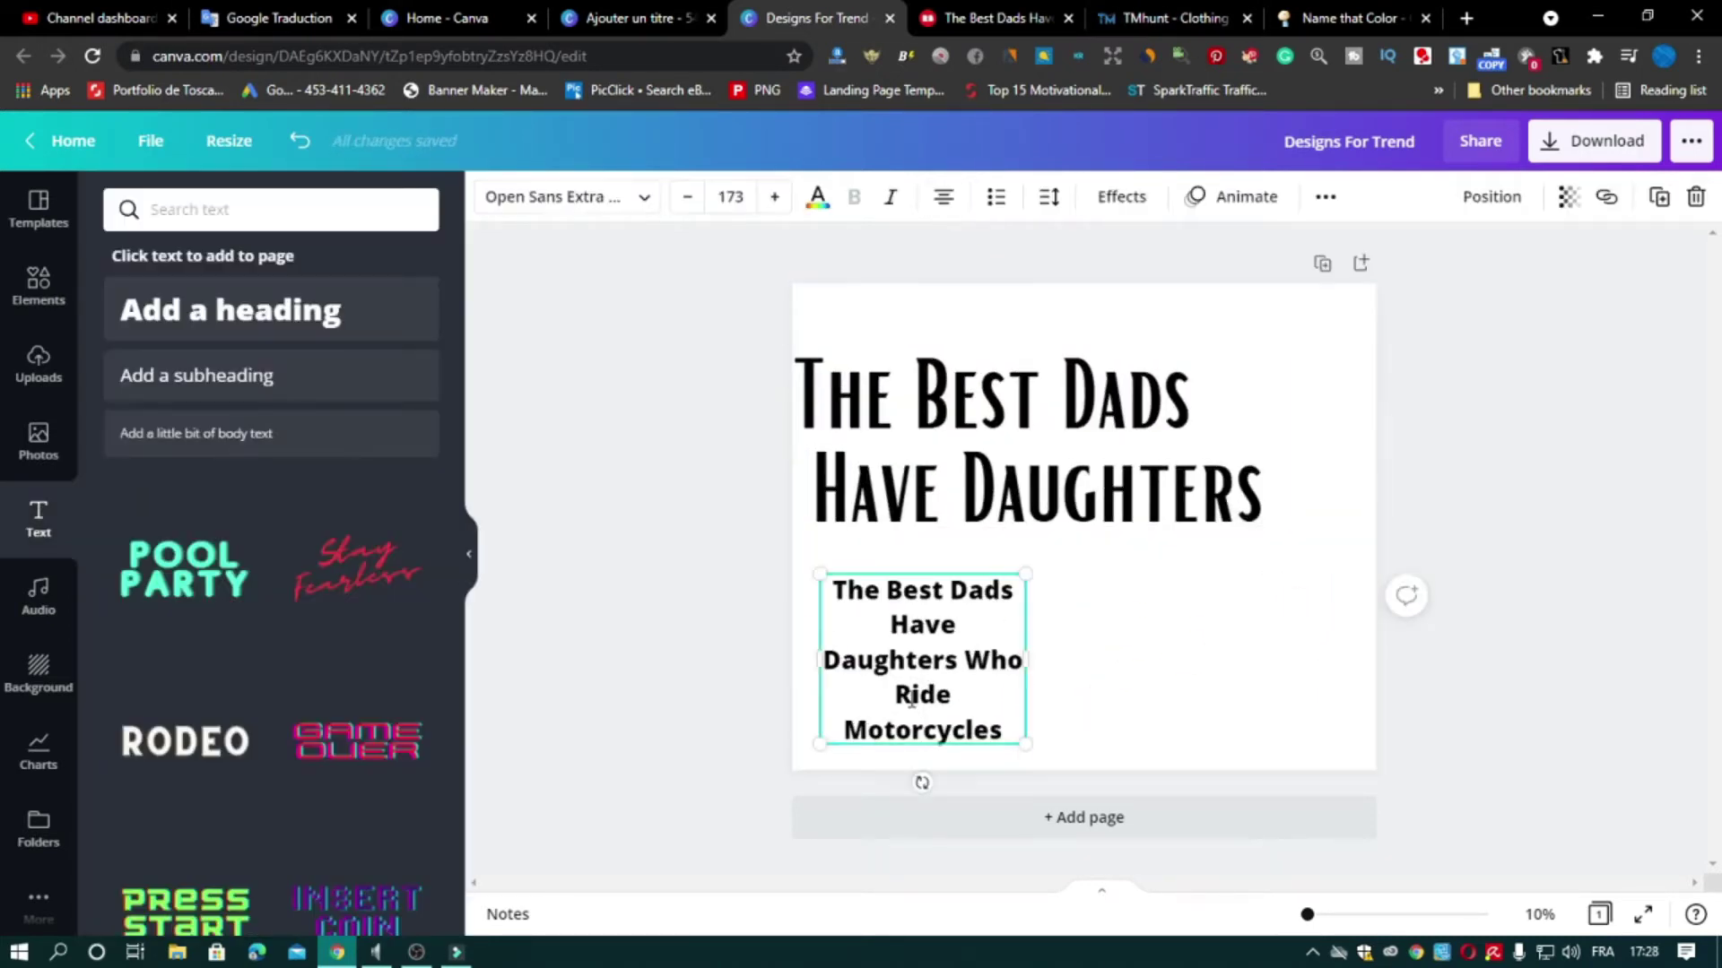
left_click_drag(1025, 660, 1268, 660)
left_click_drag(1267, 643, 1017, 609)
left_click_drag(994, 592, 1012, 705)
Remove the leading space before "Have" and scale the heading down slightly to fit inside the page
left_click_drag(1031, 466, 1032, 480)
left_click_drag(791, 343, 810, 350)
left_click(830, 502)
key("BackSpace")
left_click_drag(1207, 482, 1138, 438)
Add "who" as a third line of the heading and tighten its line spacing
left_click(1268, 488)
key("Return")
type("who")
left_click(1049, 197)
left_click_drag(1210, 316, 1195, 317)
triple_click(870, 390)
left_click(1049, 196)
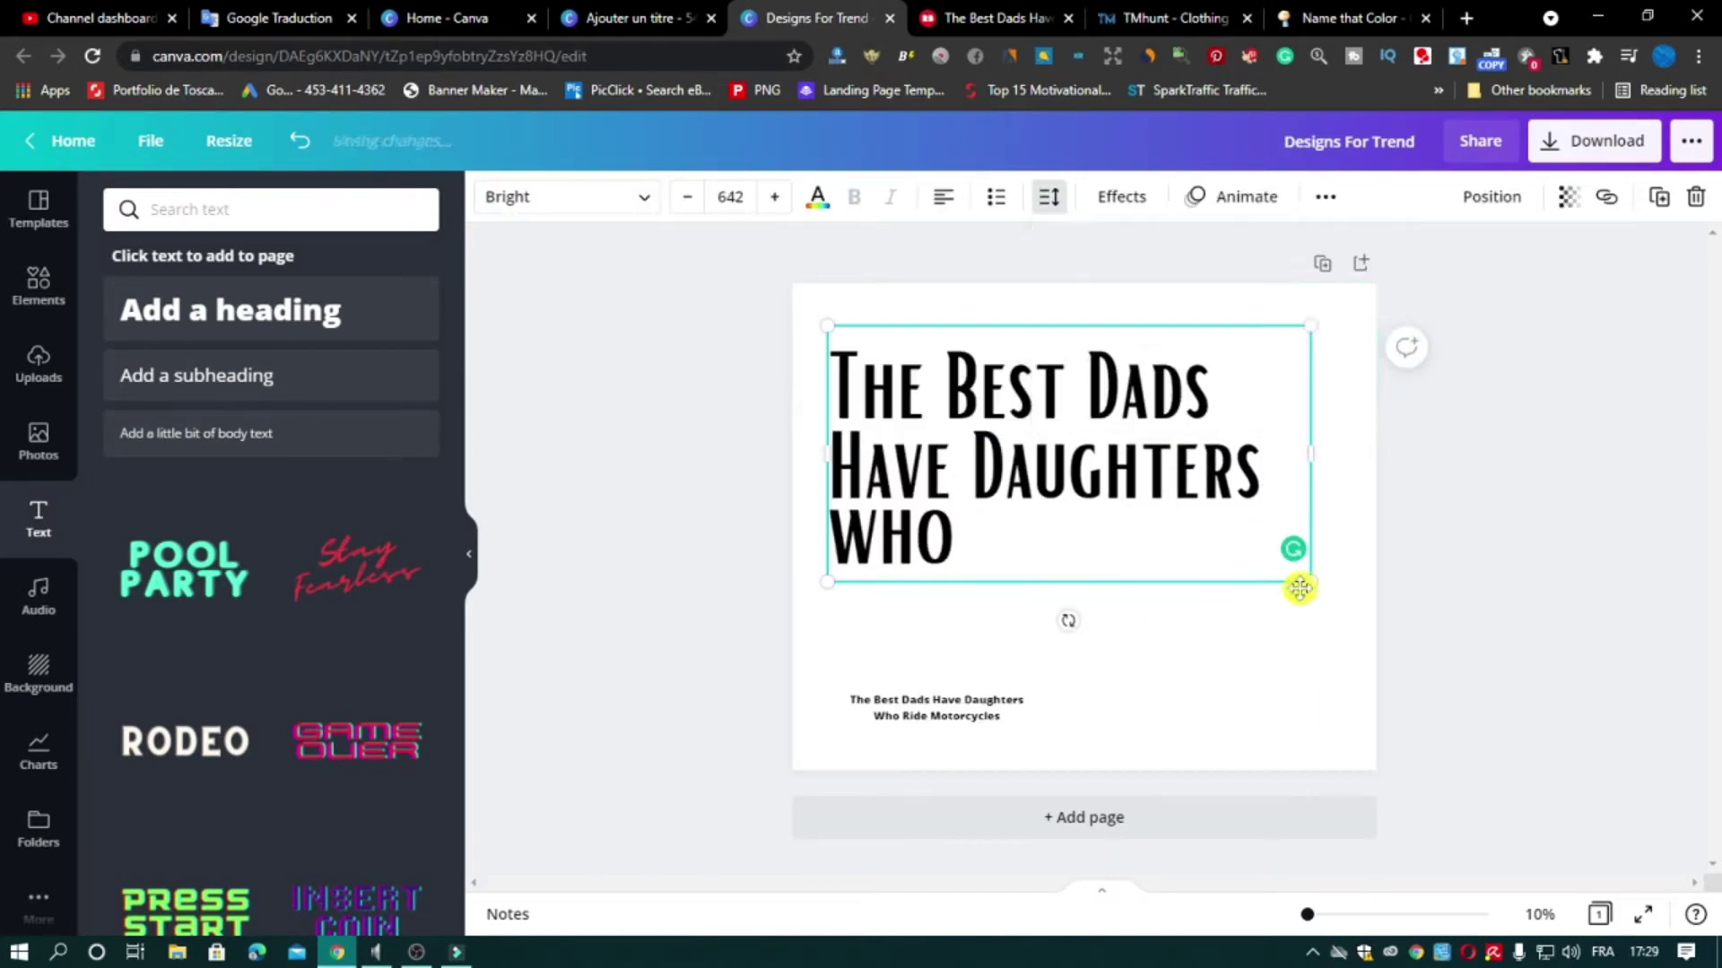
Duplicate the heading, replace the copy's text with "ride", and enlarge it beside "who" to match the width of "Daughters"
left_click(1659, 196)
double_click(1103, 529)
type("ride")
left_click_drag(880, 453, 1249, 453)
left_click_drag(1249, 507, 1076, 659)
left_click_drag(1210, 555, 1096, 586)
mouse_move(1250, 693)
left_mouse_down()
mouse_move(1231, 684)
mouse_move(1280, 707)
left_mouse_up()
Apply the Shadow effect to the word "RIDE" with a very small offset and the transparency slider at maximum
left_click(1121, 197)
left_click(261, 346)
left_click_drag(261, 464, 109, 464)
left_click_drag(220, 645, 419, 645)
Switch to the Name that Color site and browse its colour list for a text colour
left_click(817, 197)
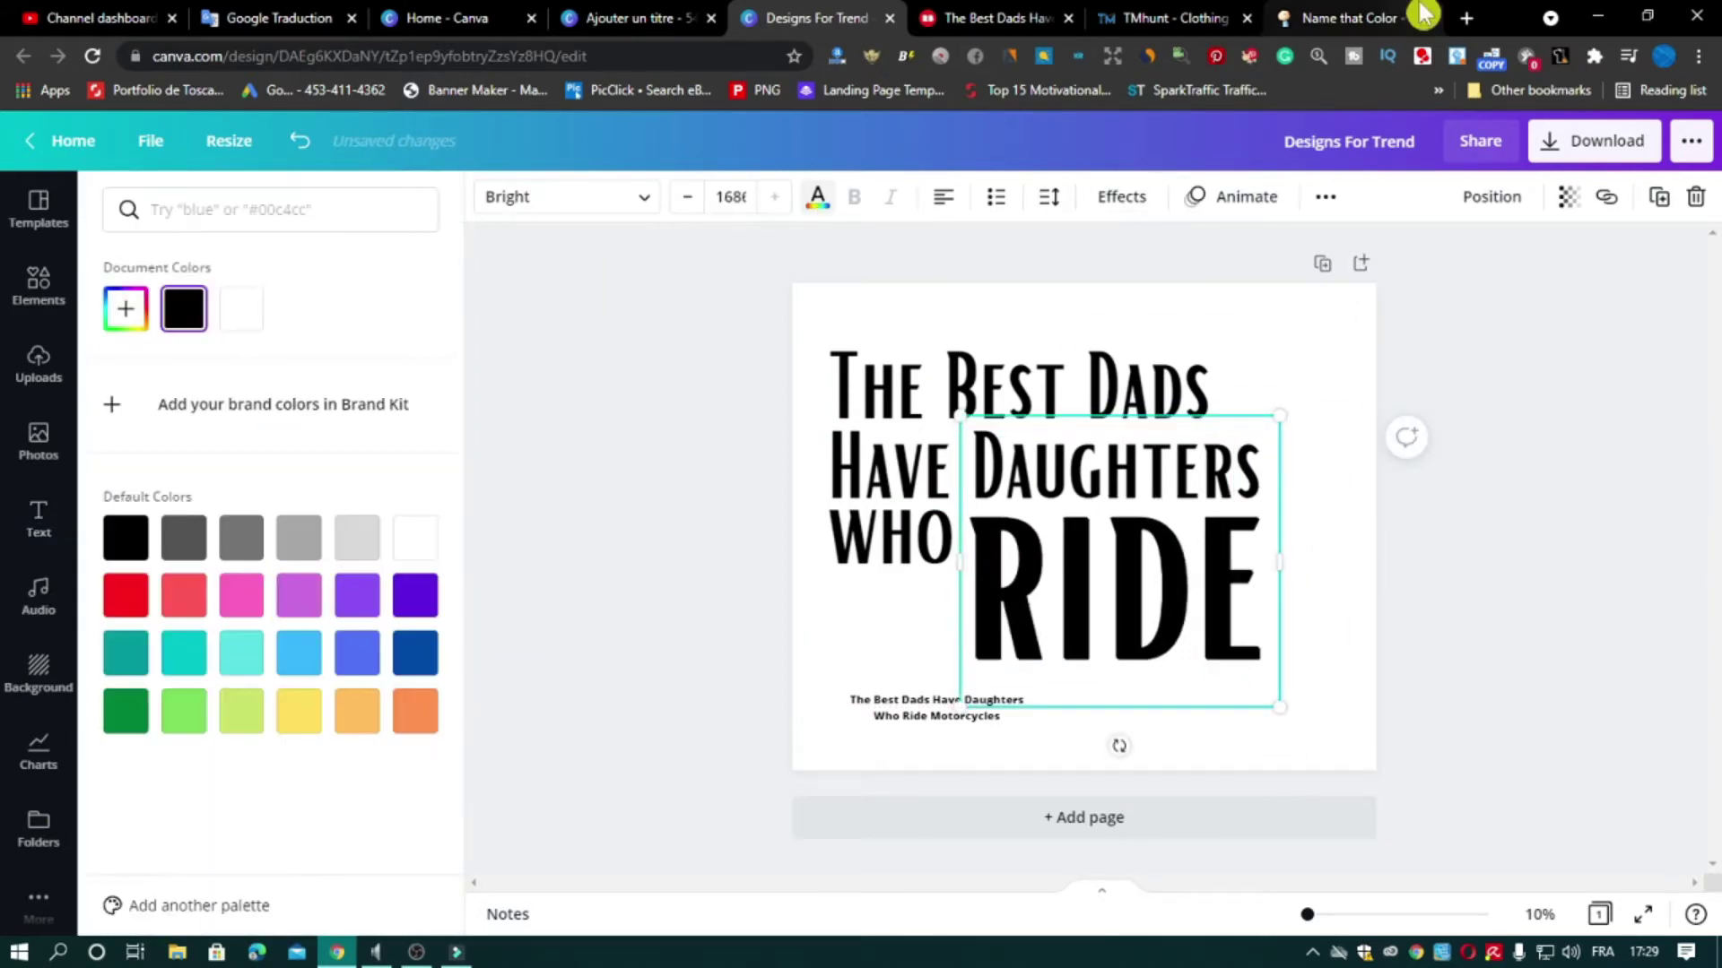
left_click(1424, 12)
left_click(1168, 634)
scroll(1175, 467, "down", 20)
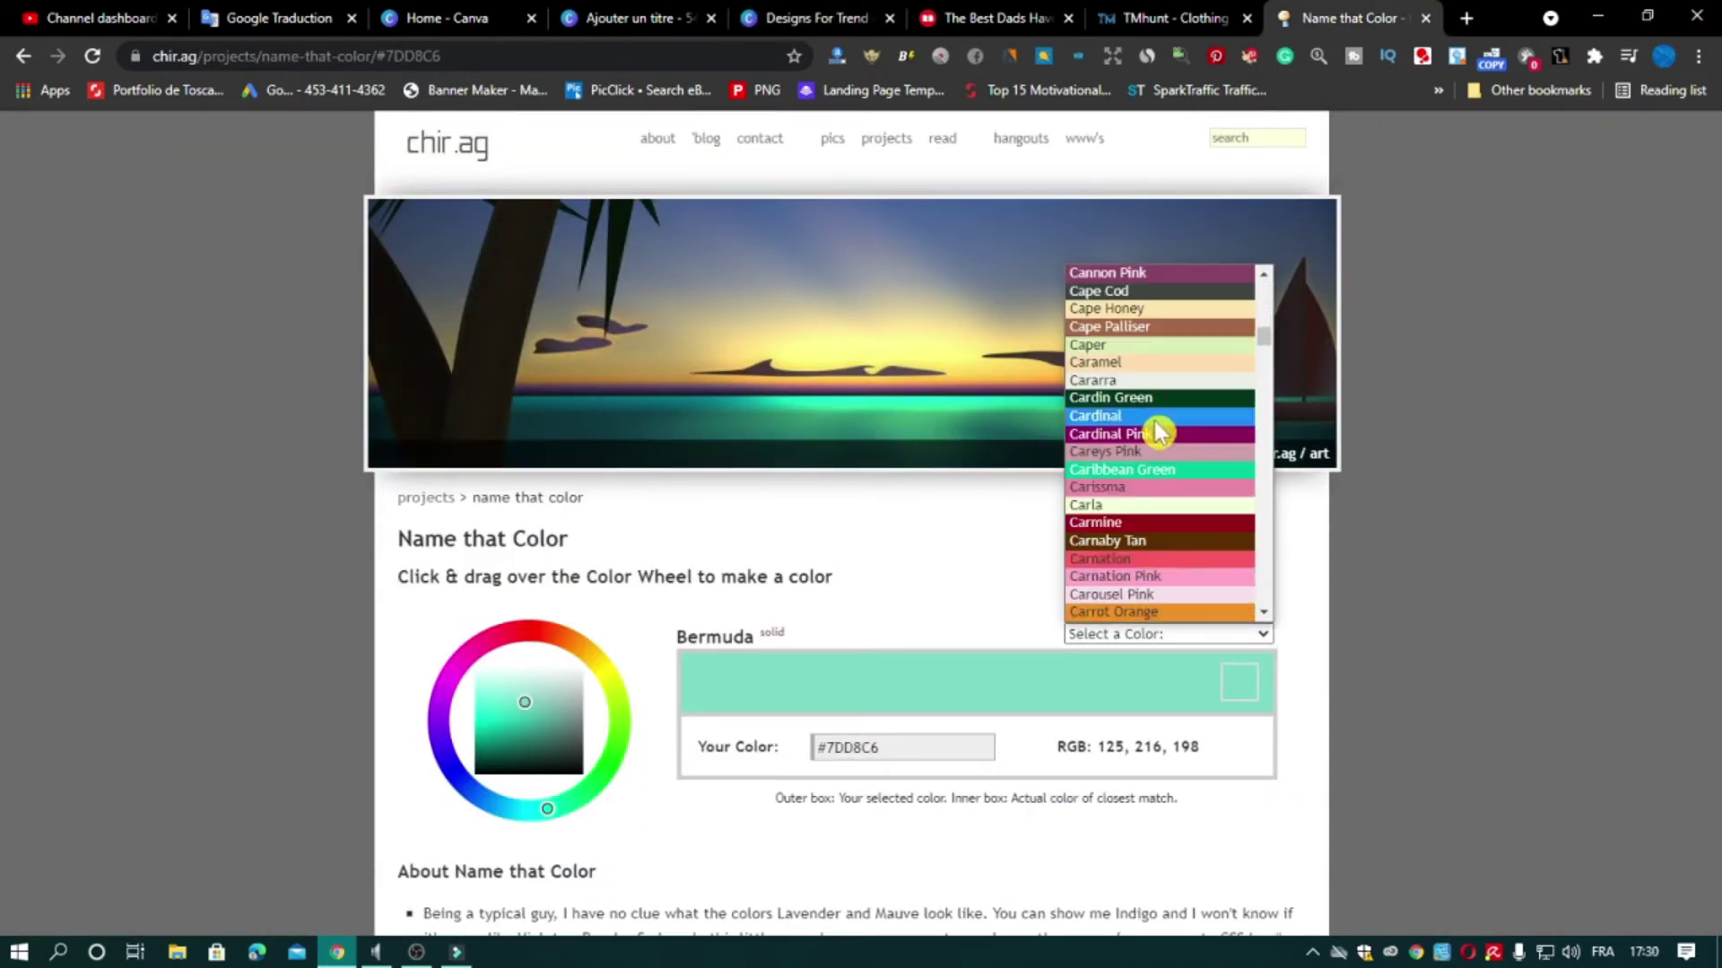
scroll(1199, 461, "down", 20)
Return to the Canva design and colour the word "RIDE" with the default pink
left_click(816, 18)
left_click(817, 197)
left_click(126, 308)
left_click(242, 596)
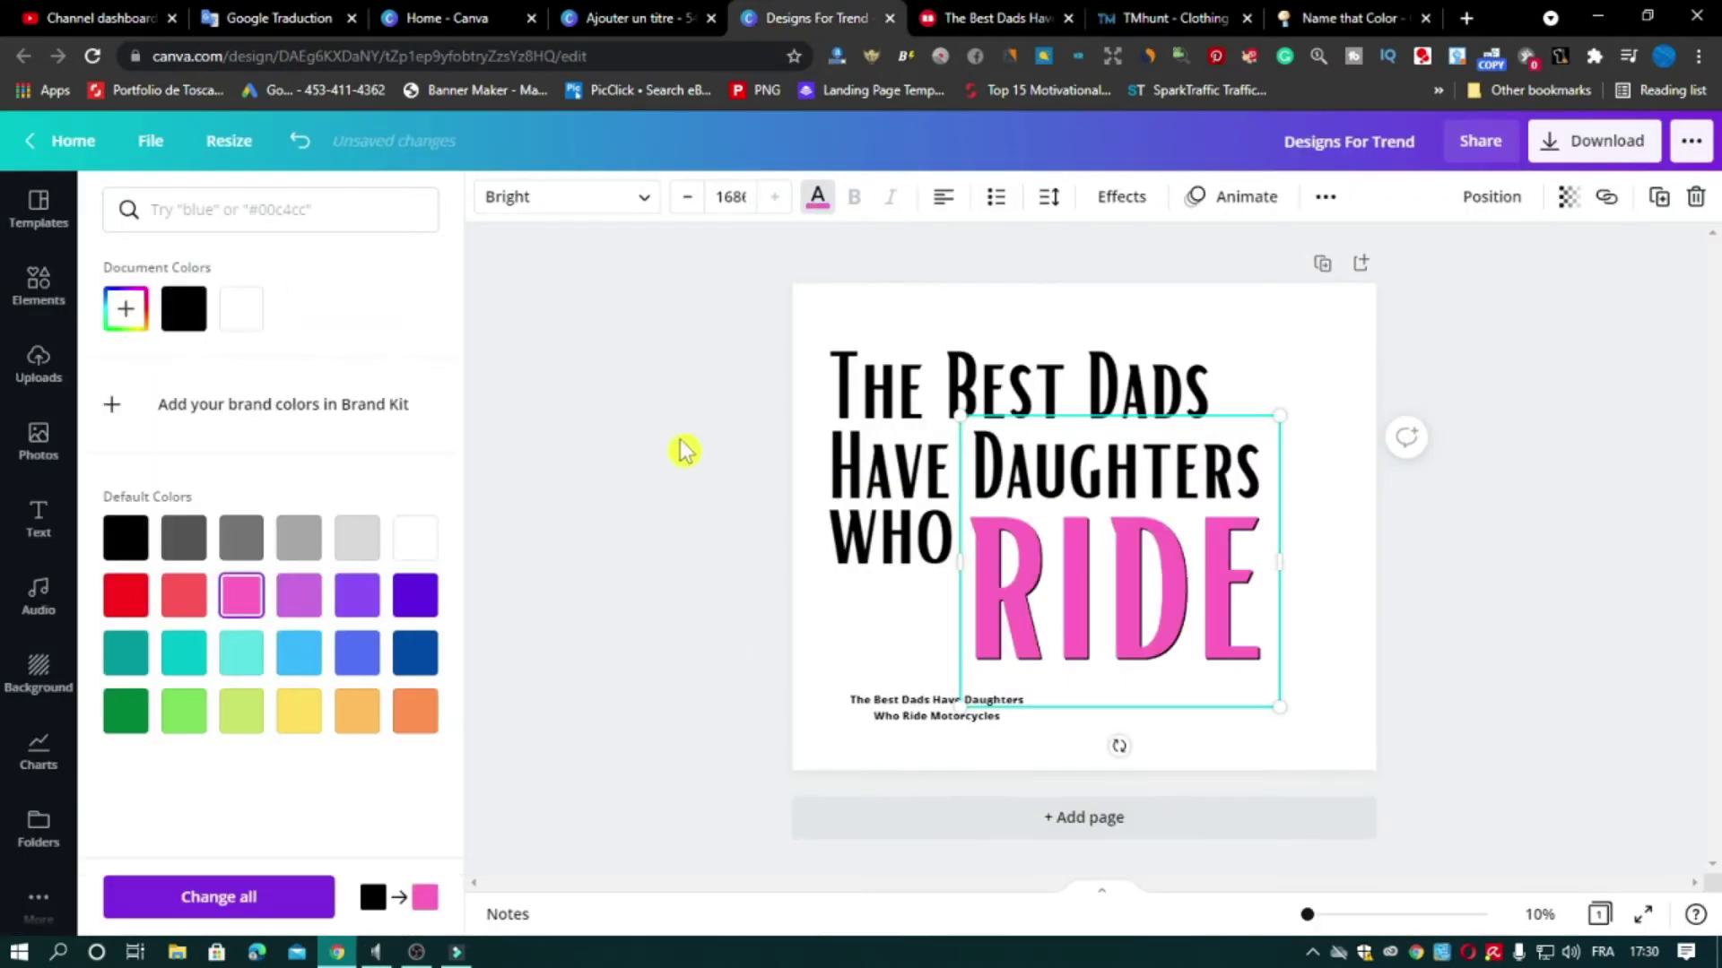
Fine-tune the shadow offset of "RIDE" and nudge the word slightly toward "who"
left_click(1121, 196)
left_click_drag(131, 467, 122, 467)
left_click(37, 519)
left_click(1621, 716)
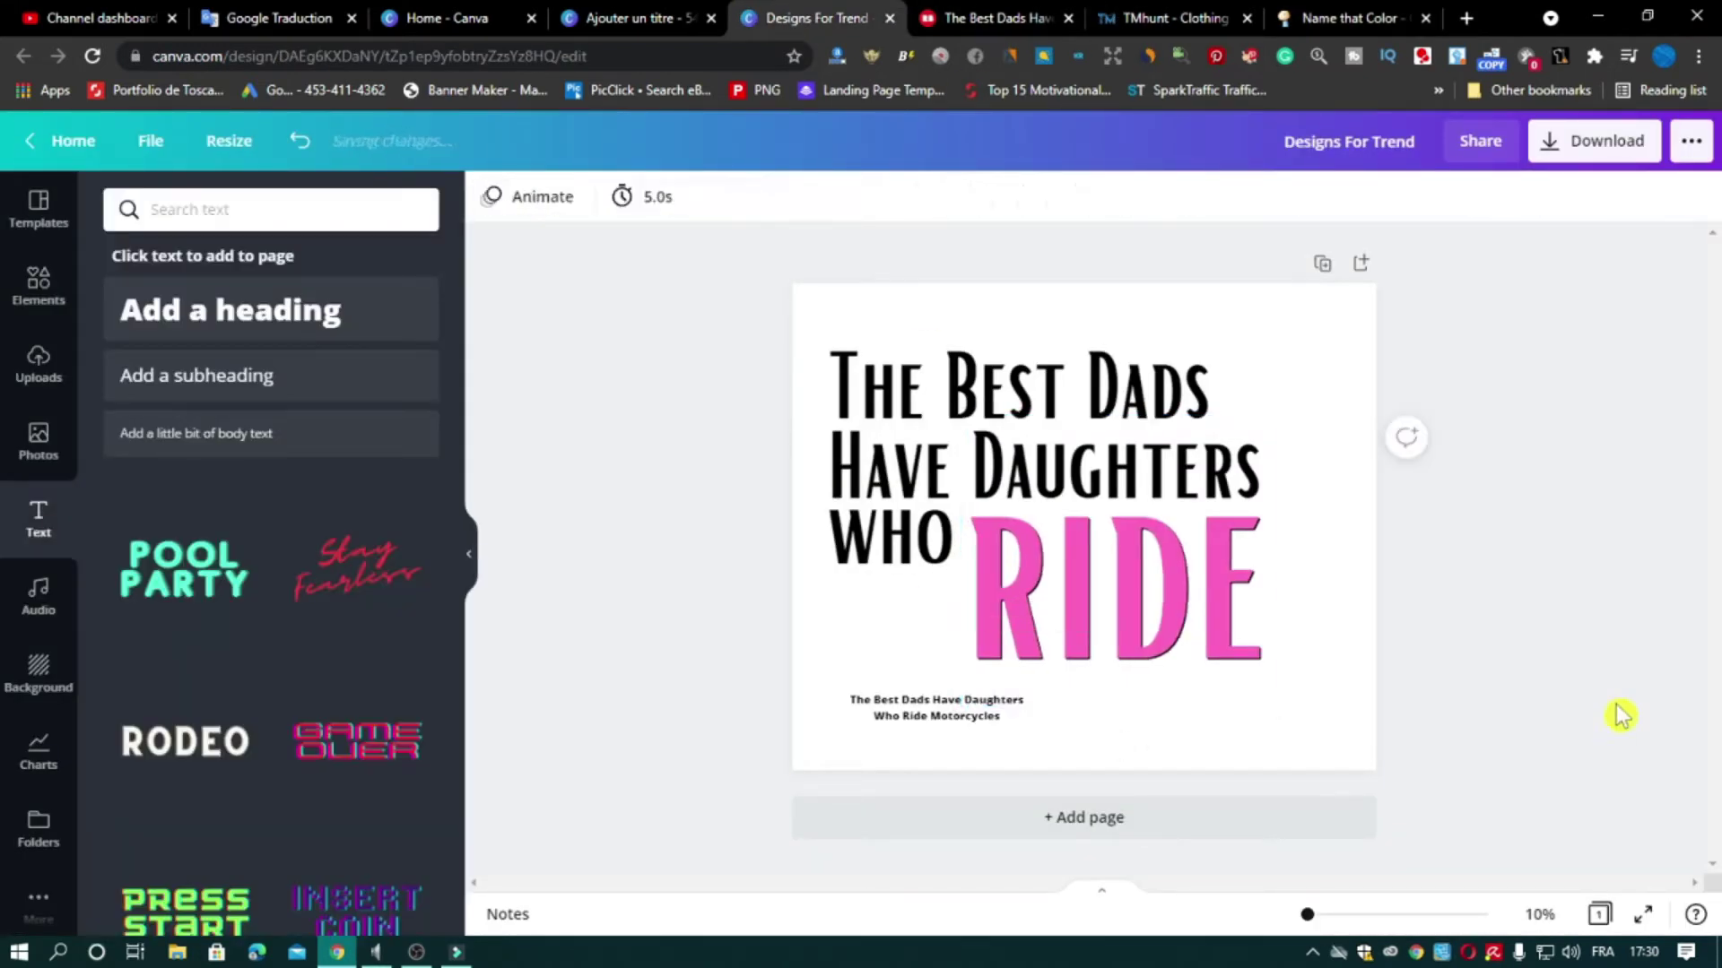
left_click_drag(1121, 591, 1116, 588)
left_click(1674, 858)
Widen the small reference phrase onto one line and copy the word "Motorcycles" from it
left_click(991, 717)
left_click_drag(1035, 707, 1207, 707)
double_click(1140, 699)
key("ctrl+c")
right_click(1140, 699)
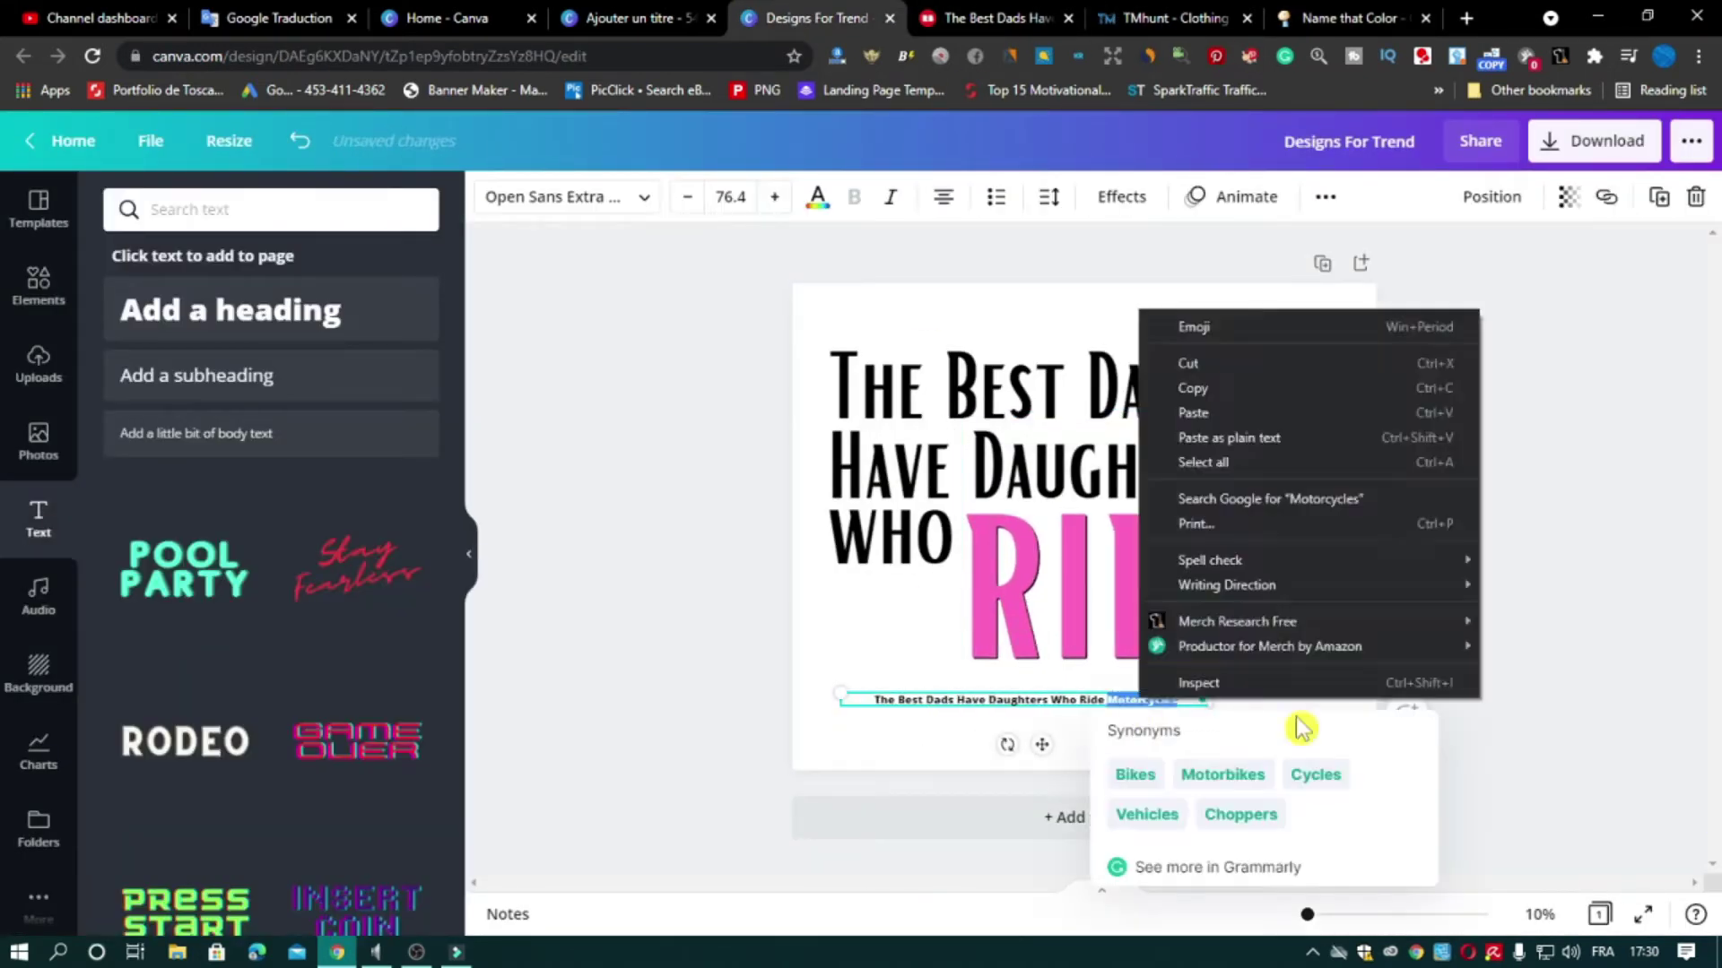
left_click(1192, 387)
Search the design elements for "Motorcycles" and limit the results to graphics
left_click(39, 287)
right_click(318, 205)
left_click(346, 381)
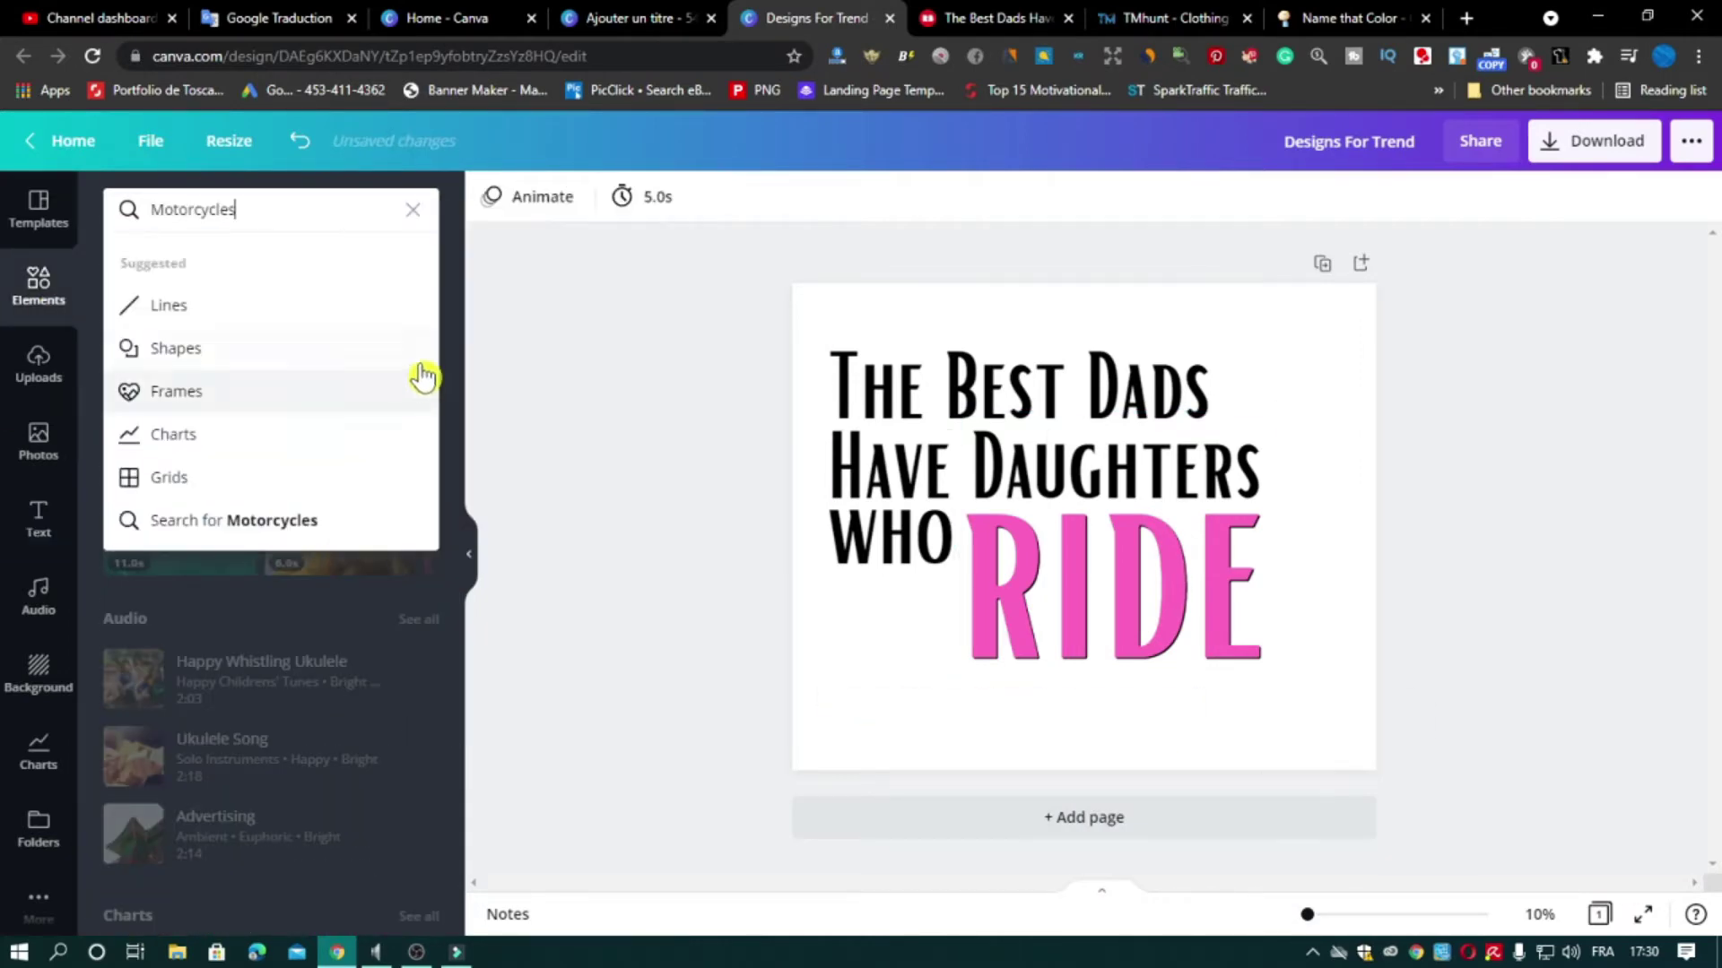
type("*")
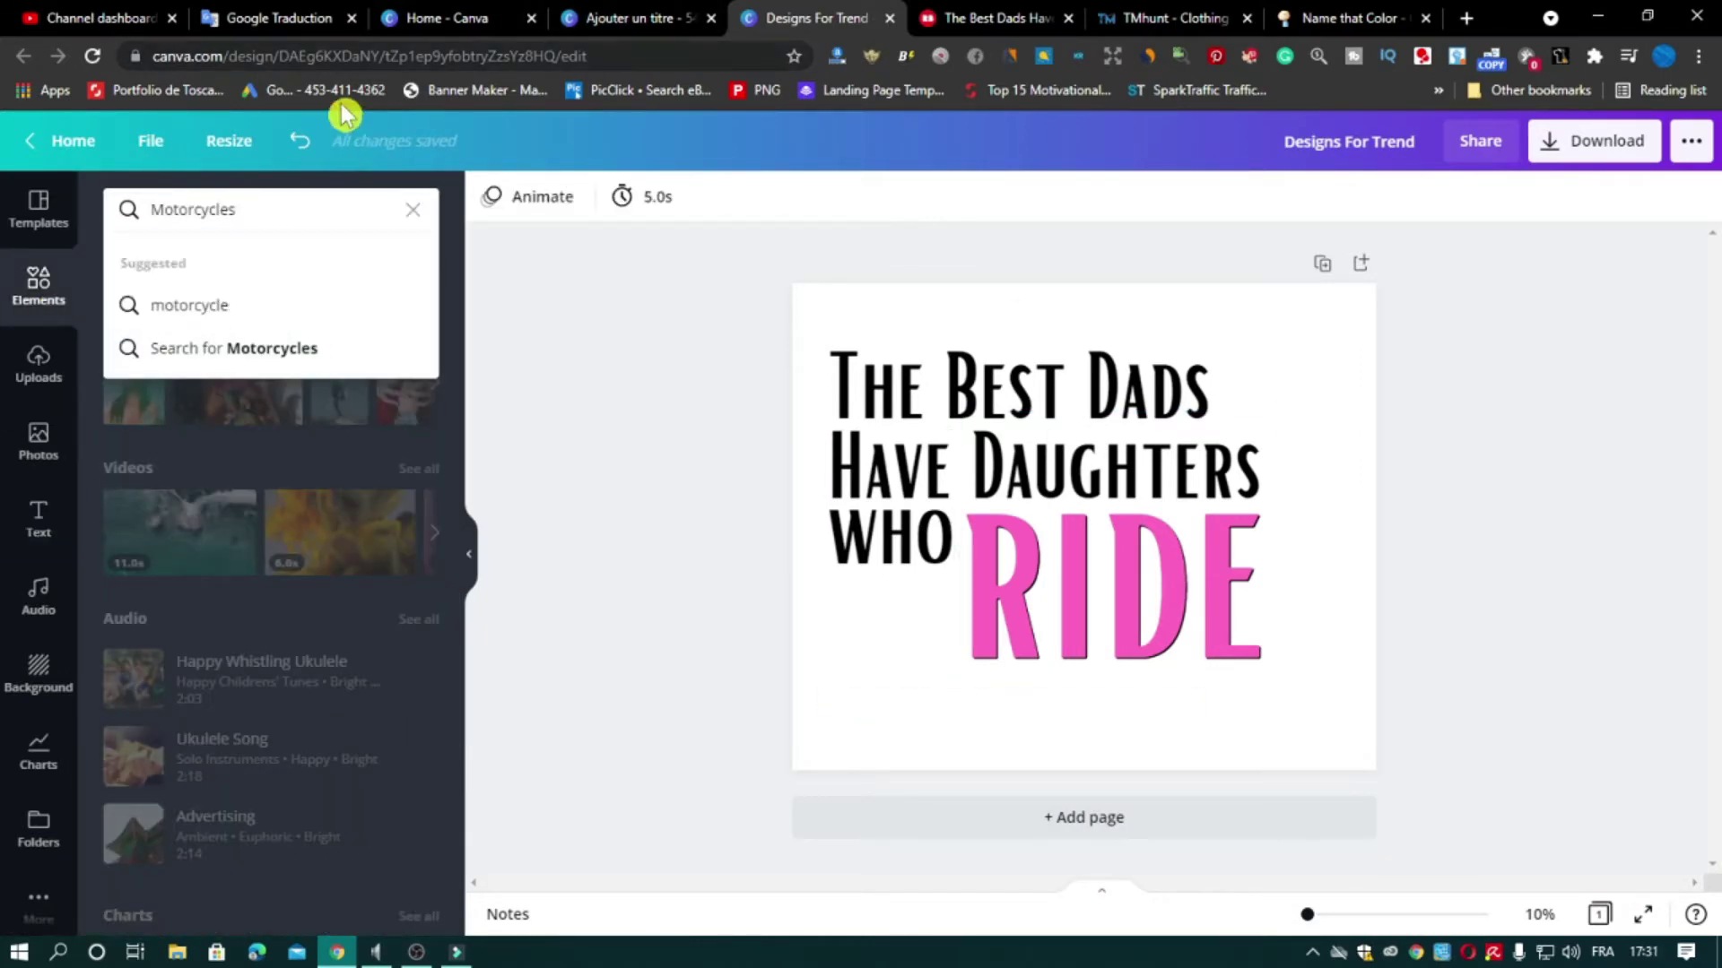
key("Return")
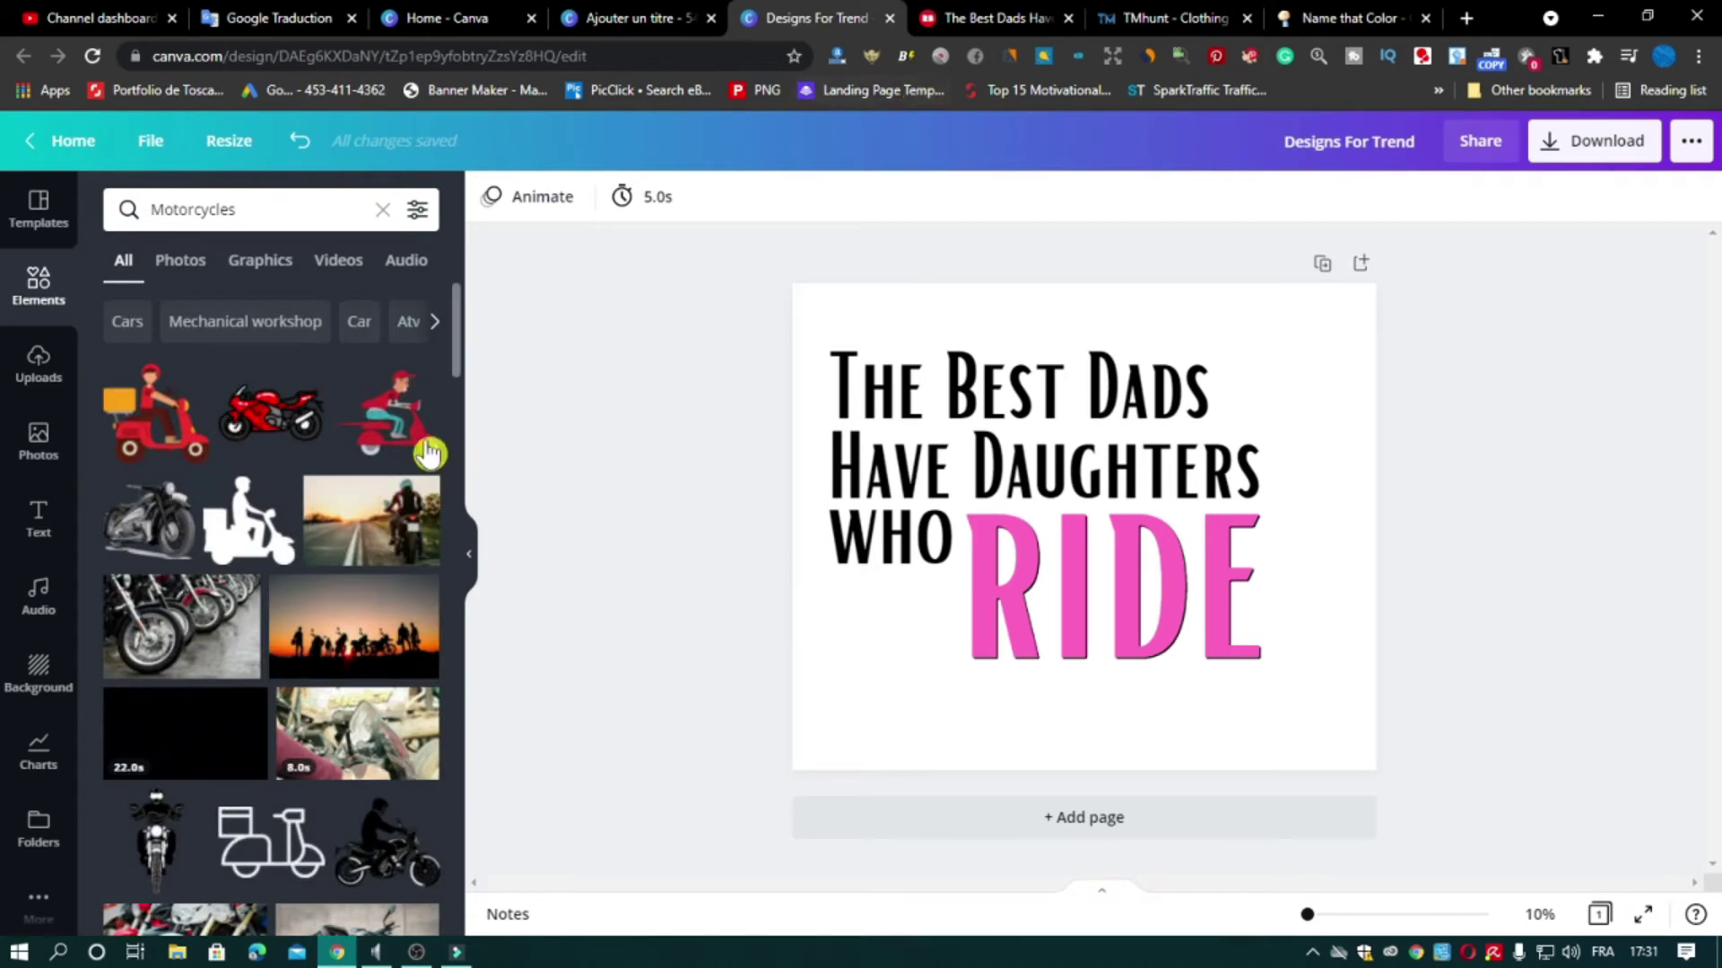
scroll(327, 441, "down", 5)
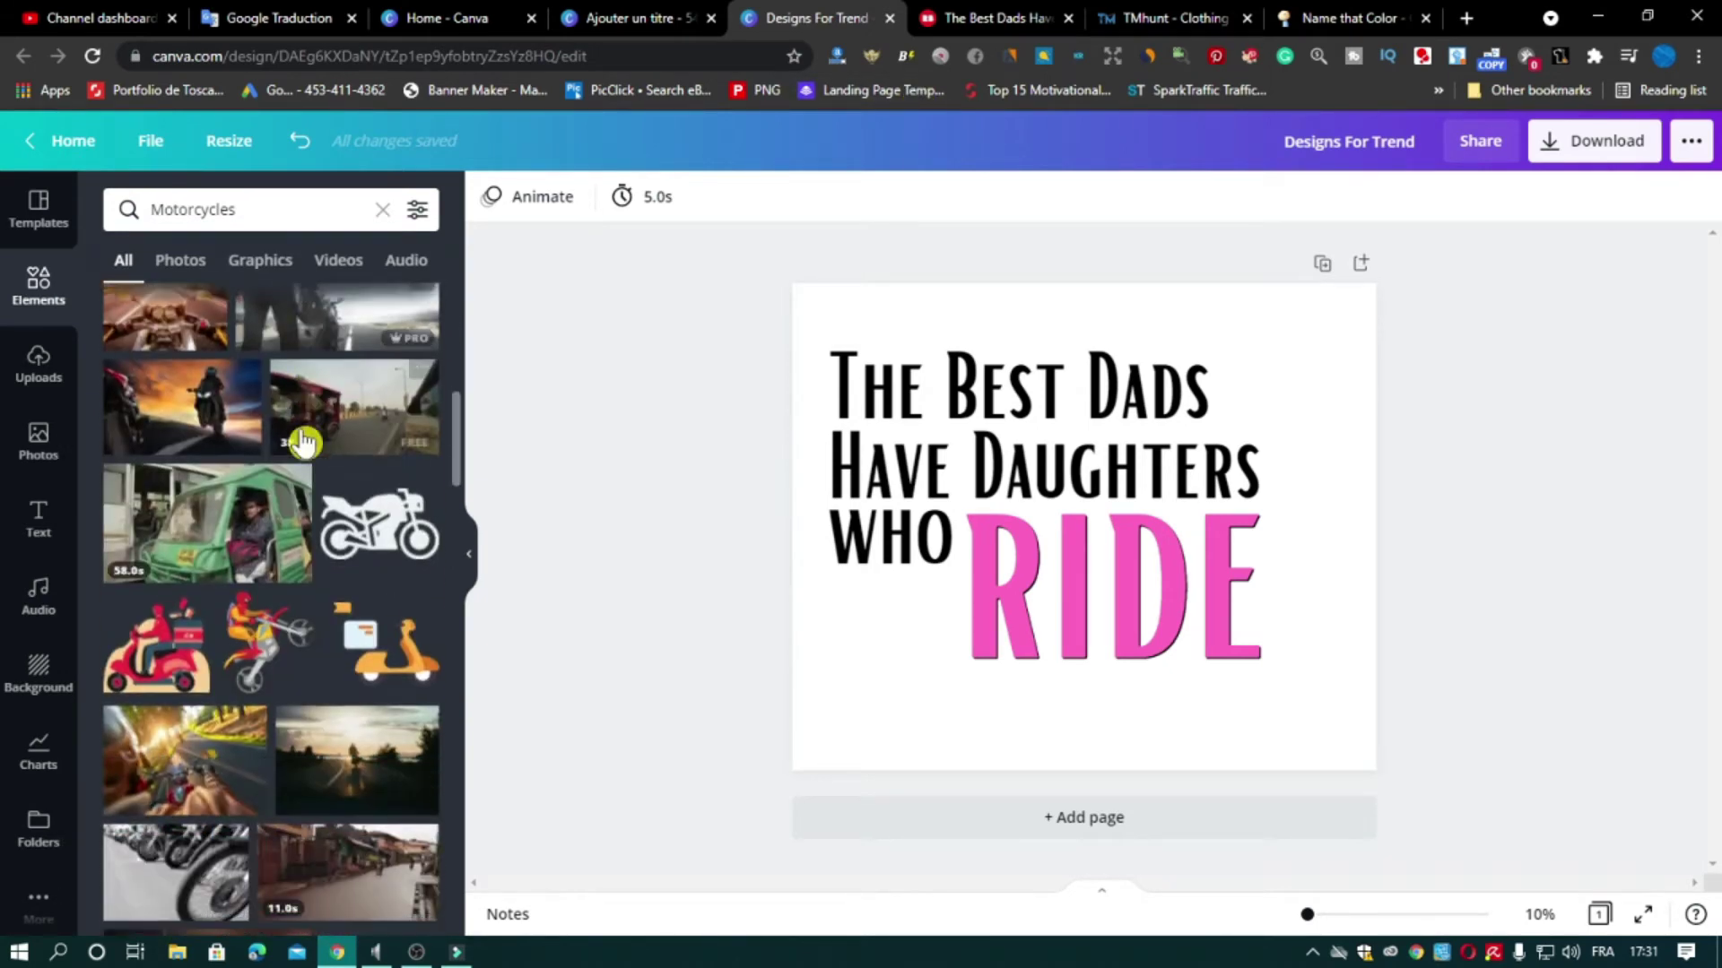
left_click(262, 265)
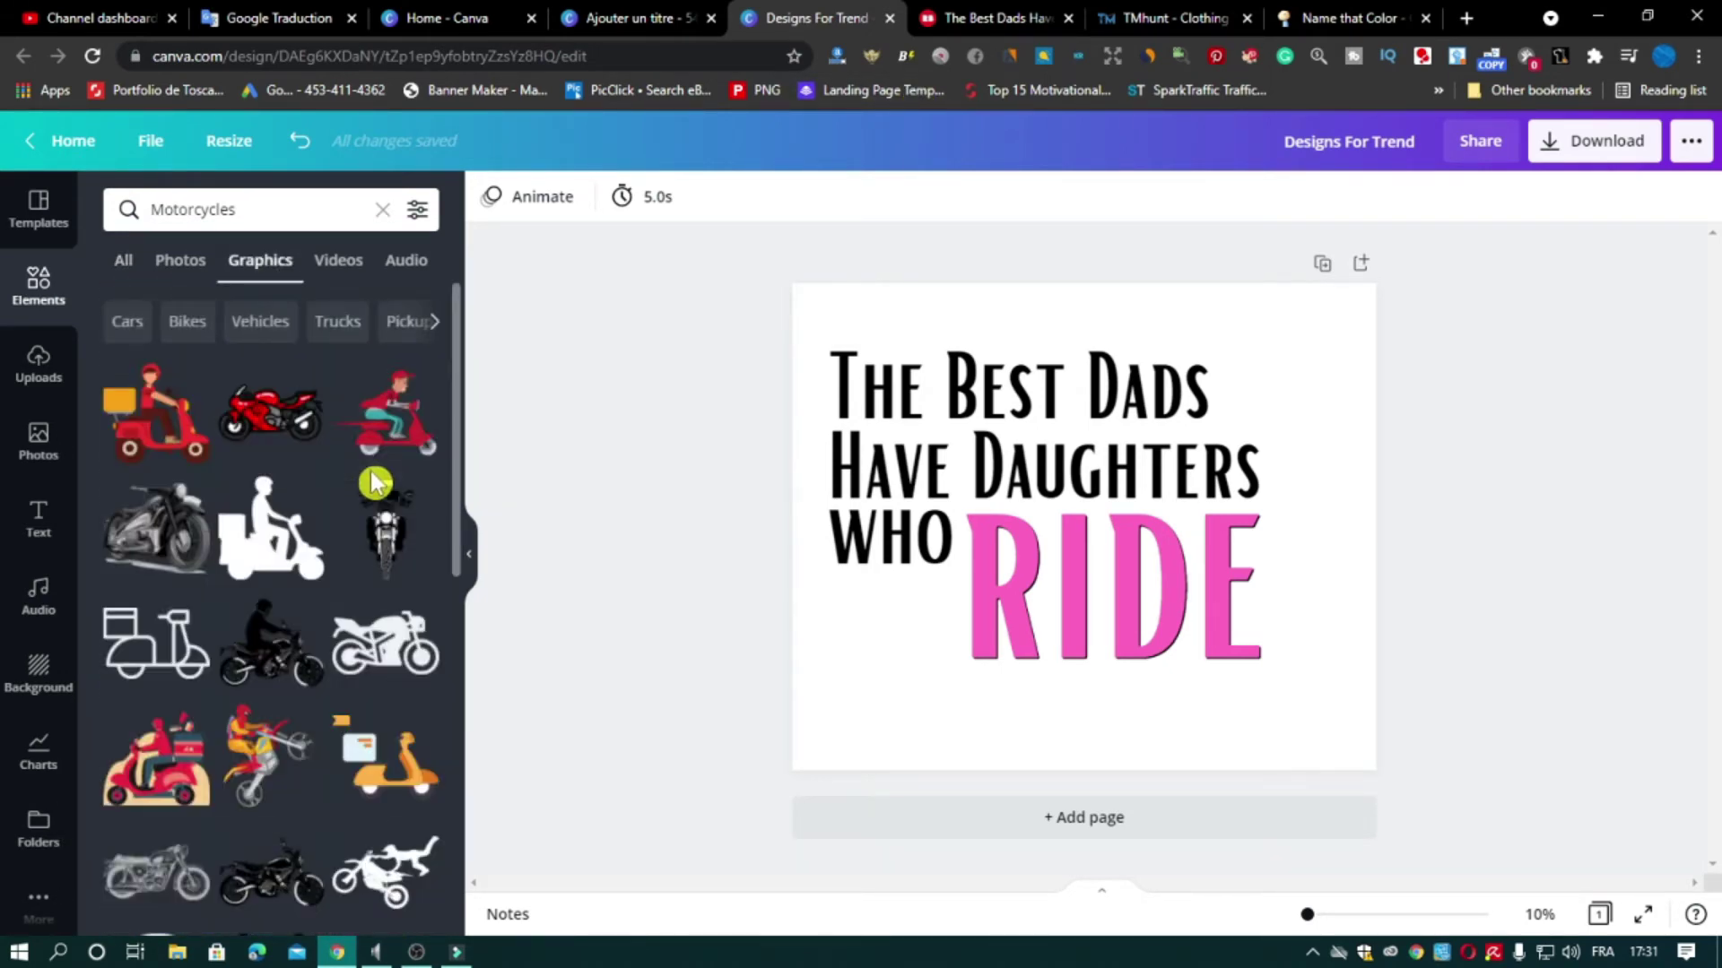
Place the brown front-view motorcycle graphic on the page, scale it down and park it in the lower-left corner
scroll(375, 484, "down", 10)
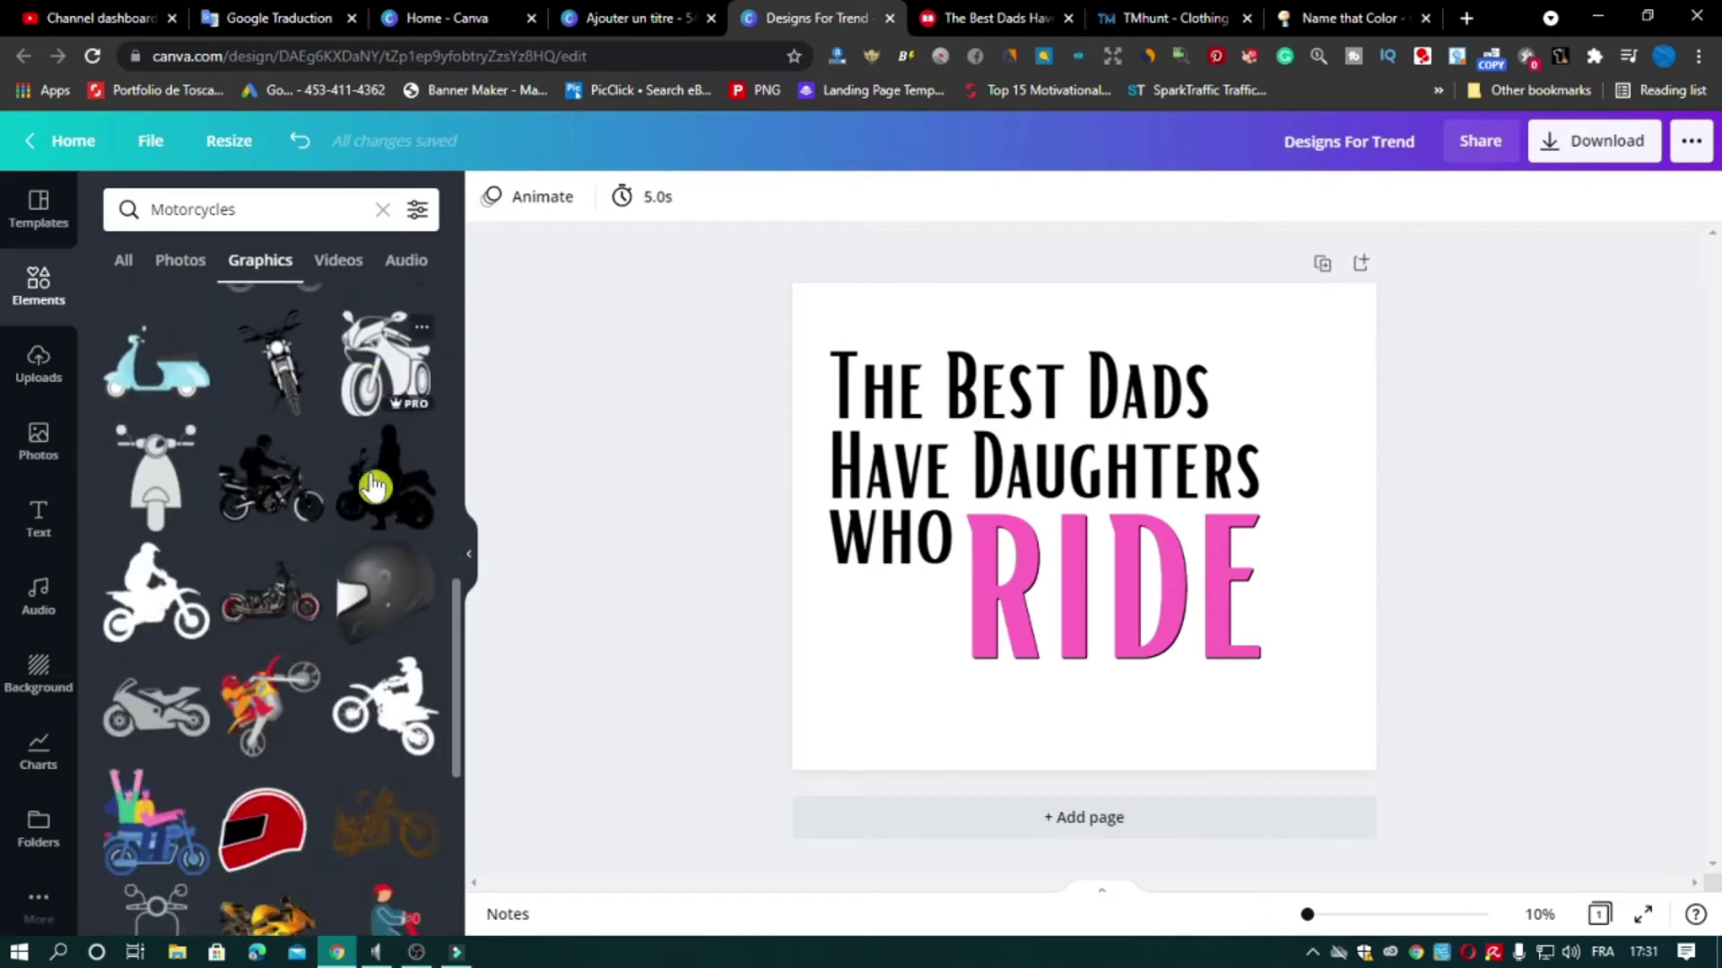
scroll(375, 487, "down", 5)
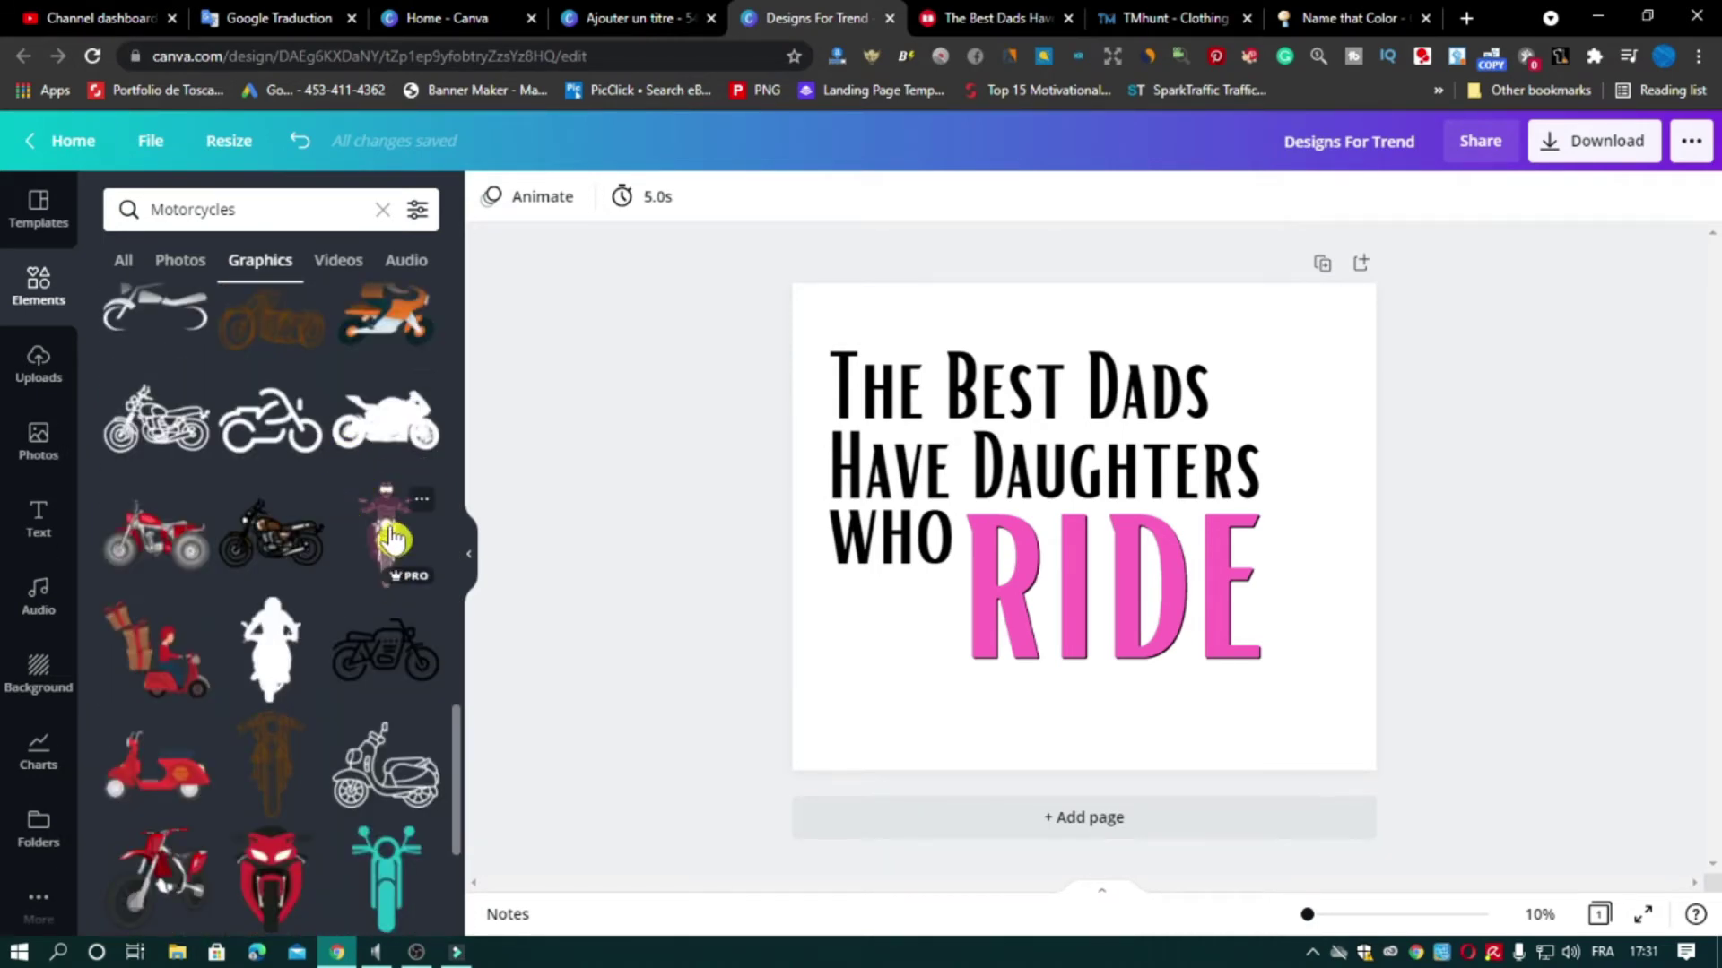
scroll(381, 497, "down", 5)
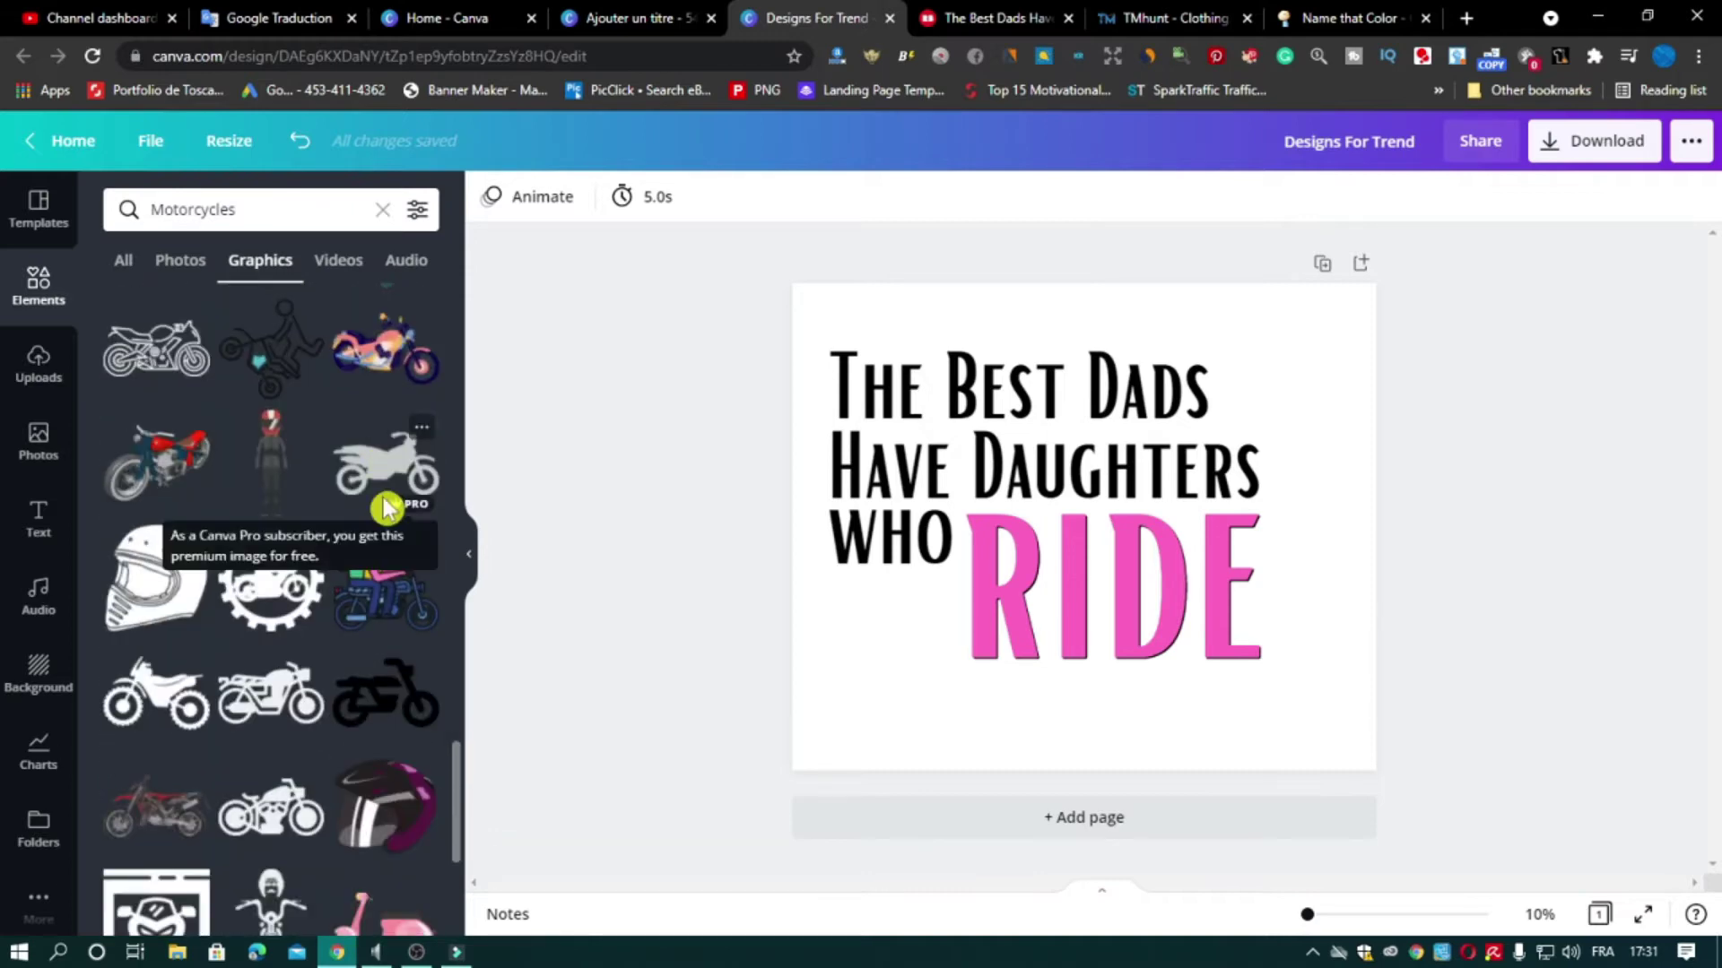
scroll(404, 431, "down", 1)
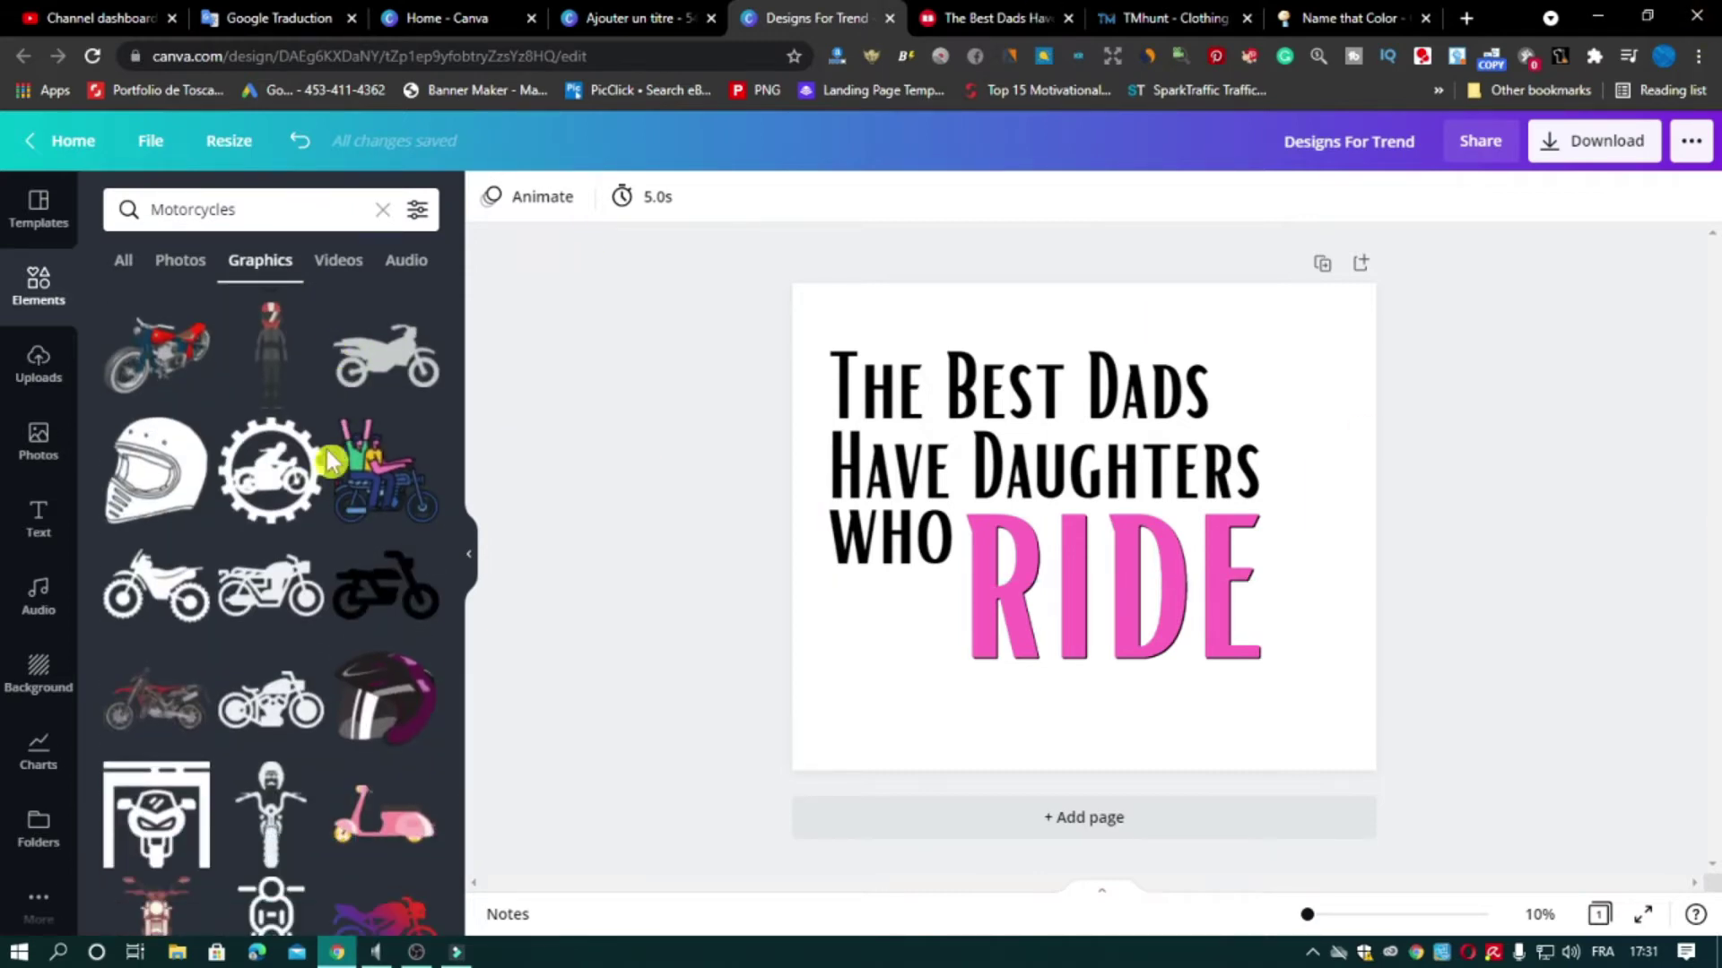
scroll(332, 462, "down", 4)
left_click_drag(157, 607, 1295, 684)
left_click_drag(1315, 753, 1285, 709)
left_click_drag(1238, 637, 841, 698)
Scale the heading and "RIDE" down together, reposition them, and move the motorcycle to the opposite side of the page
left_click_drag(1414, 711, 1166, 430)
left_click_drag(1310, 708, 1198, 620)
left_click_drag(1058, 538, 1073, 574)
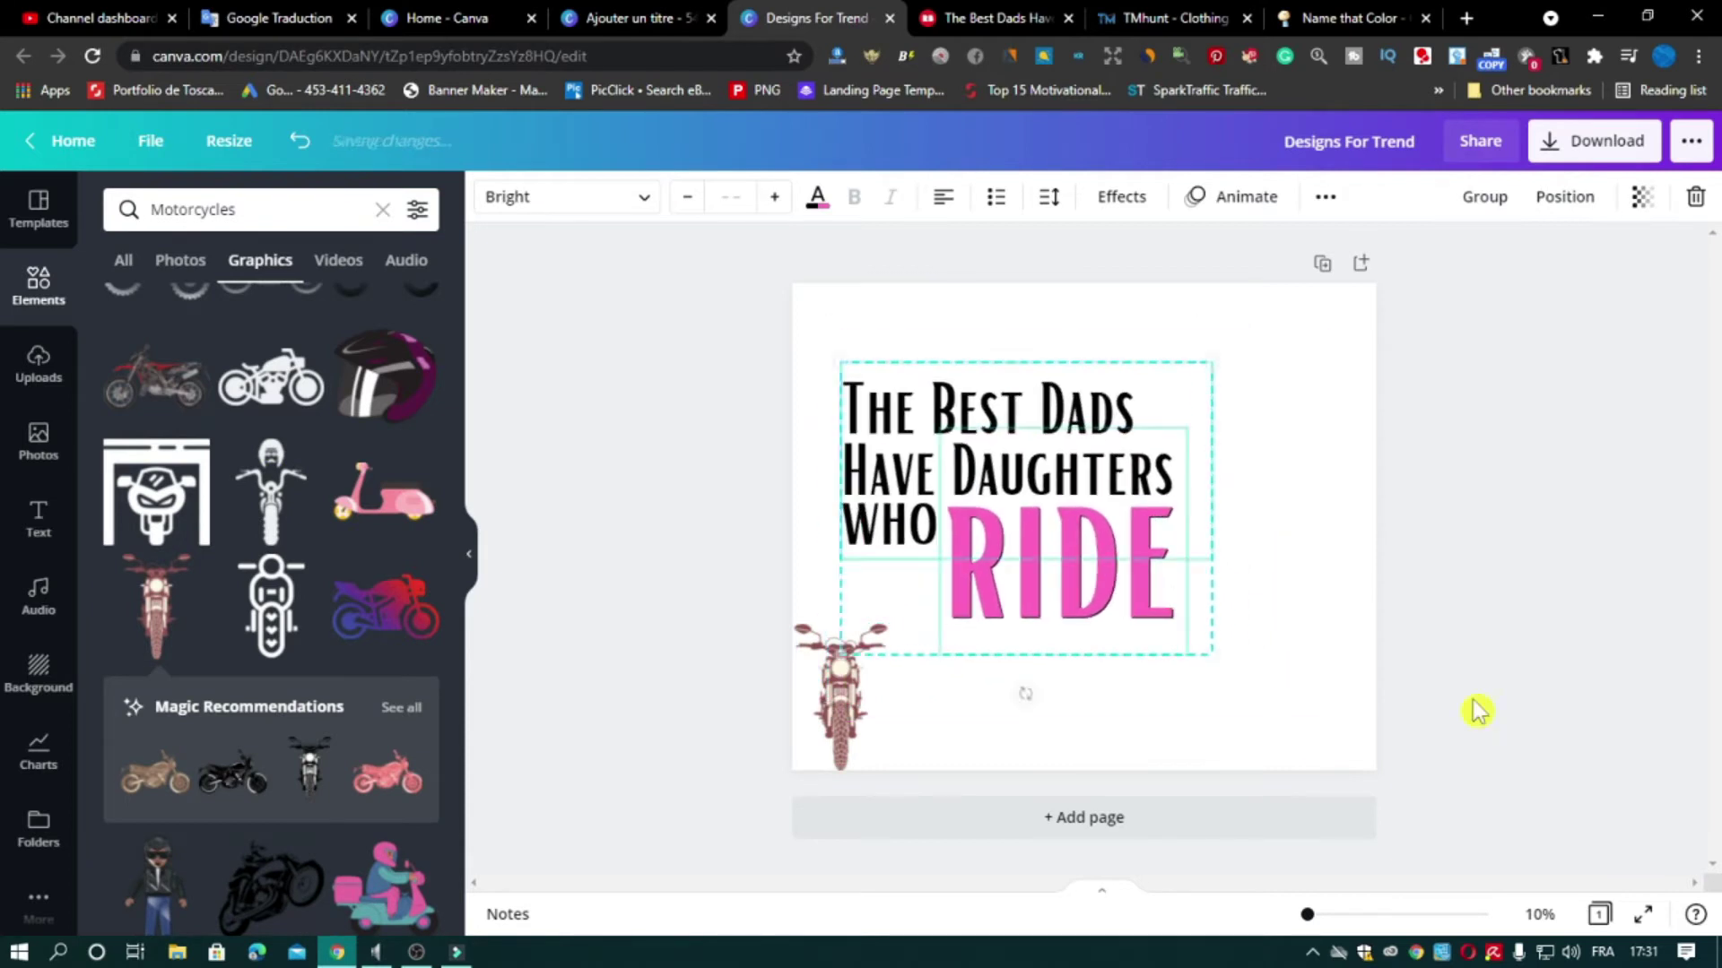
left_click(1477, 711)
left_click_drag(841, 697, 1310, 655)
Increase the heading's line spacing slightly so "who" sits lower beside "RIDE"
left_click(1076, 466)
left_click(1048, 197)
left_click_drag(1209, 313, 1221, 318)
left_click(1599, 515)
double_click(897, 529)
left_click(1049, 198)
left_click(1711, 707)
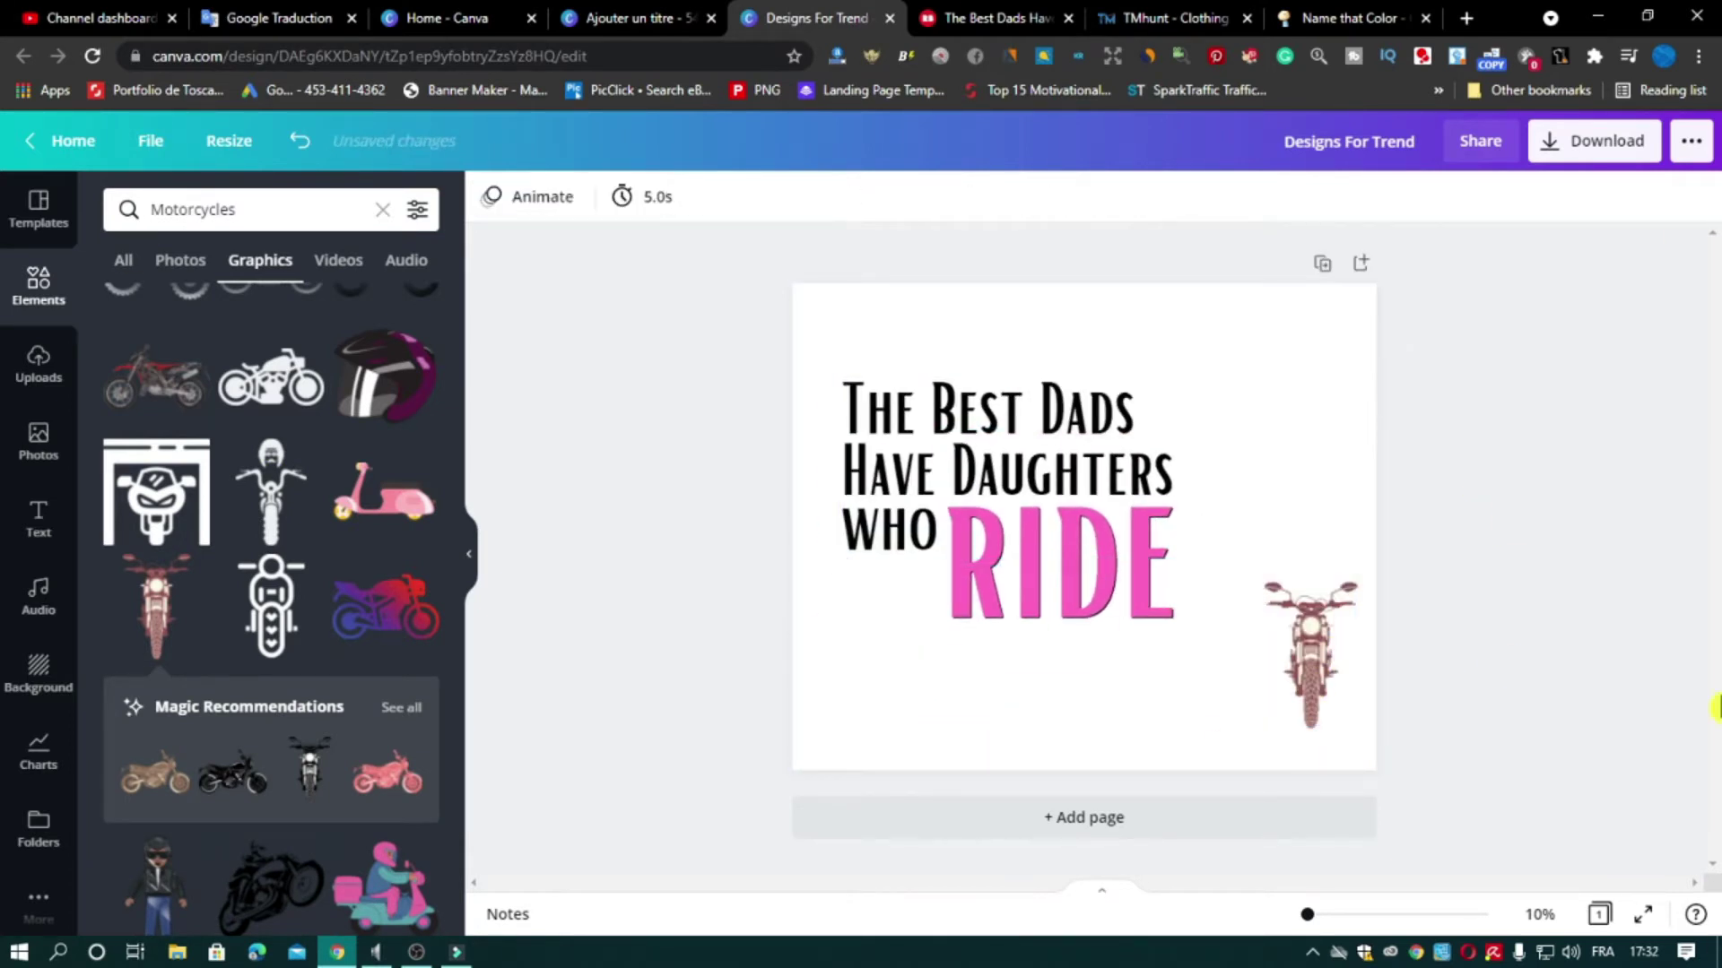
Move the motorcycle next to the text and enlarge it to match the text's full height
left_click_drag(1310, 656, 1212, 438)
mouse_move(1258, 512)
left_mouse_down()
mouse_move(1333, 627)
mouse_move(1249, 504)
left_mouse_up()
left_click_drag(1330, 635, 1311, 609)
left_click_drag(1236, 491, 1236, 503)
Recolour the motorcycle's brown parts with the document pink and its cream parts with #C9FFE5, picked from Name that Color
left_click(490, 197)
left_click(356, 309)
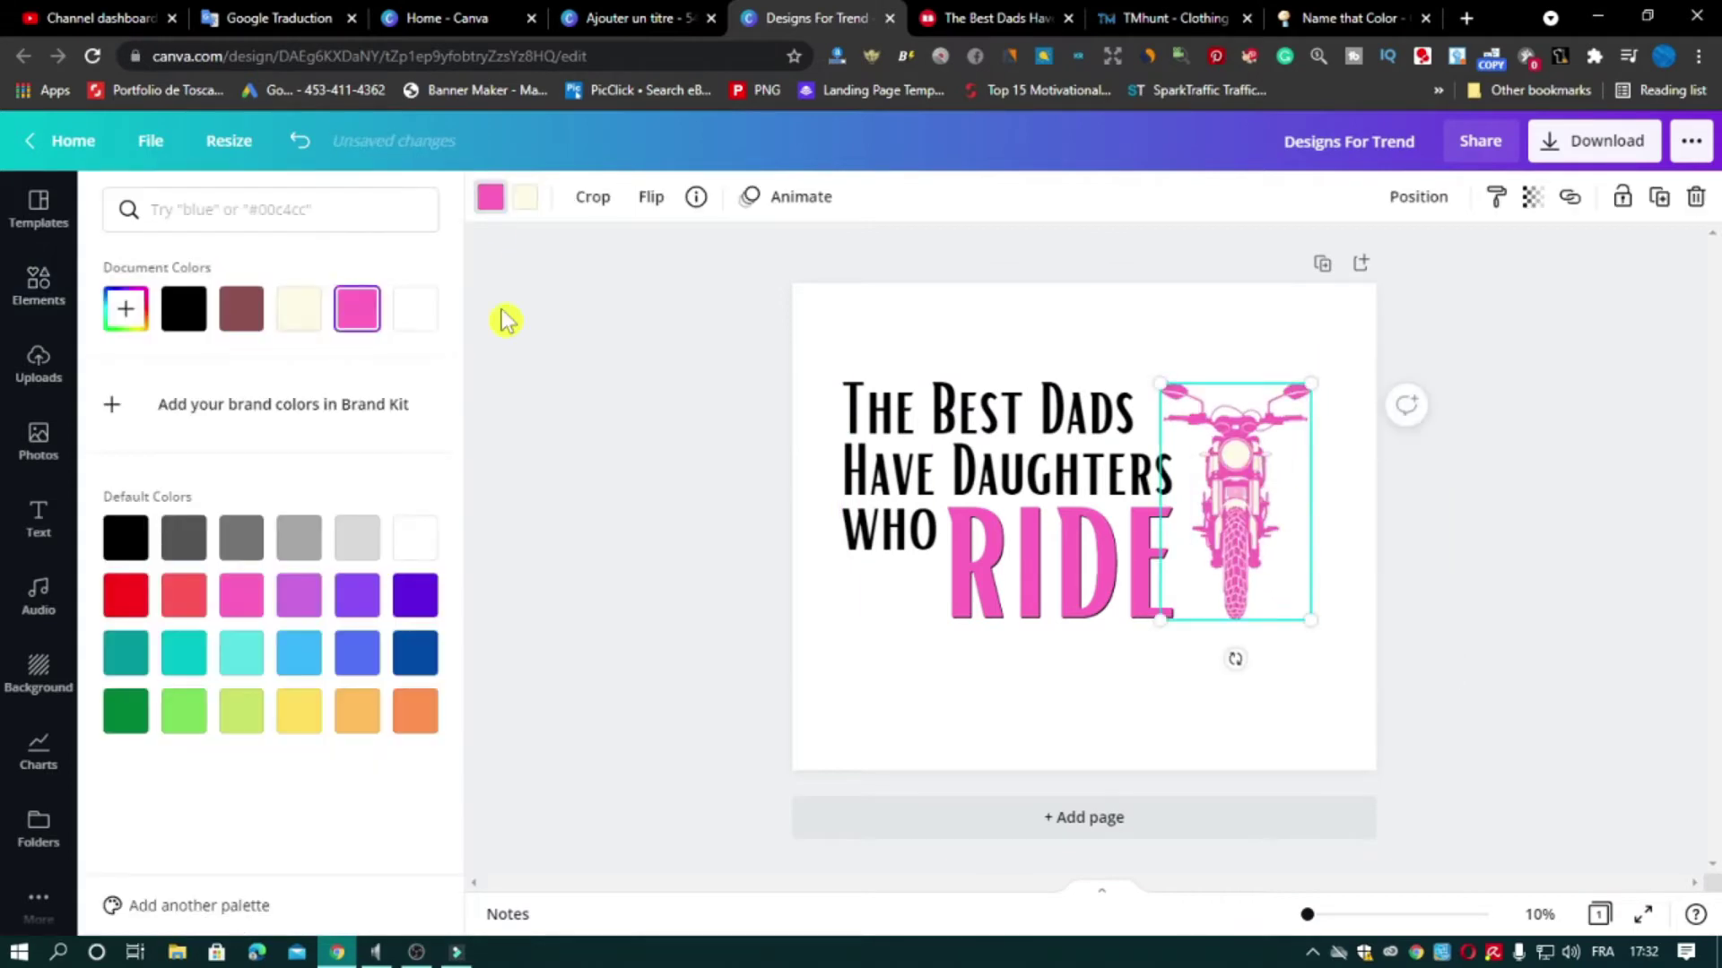
left_click(1345, 18)
left_click(1169, 634)
left_click(1166, 362)
left_click(807, 18)
left_click(526, 196)
left_click(126, 309)
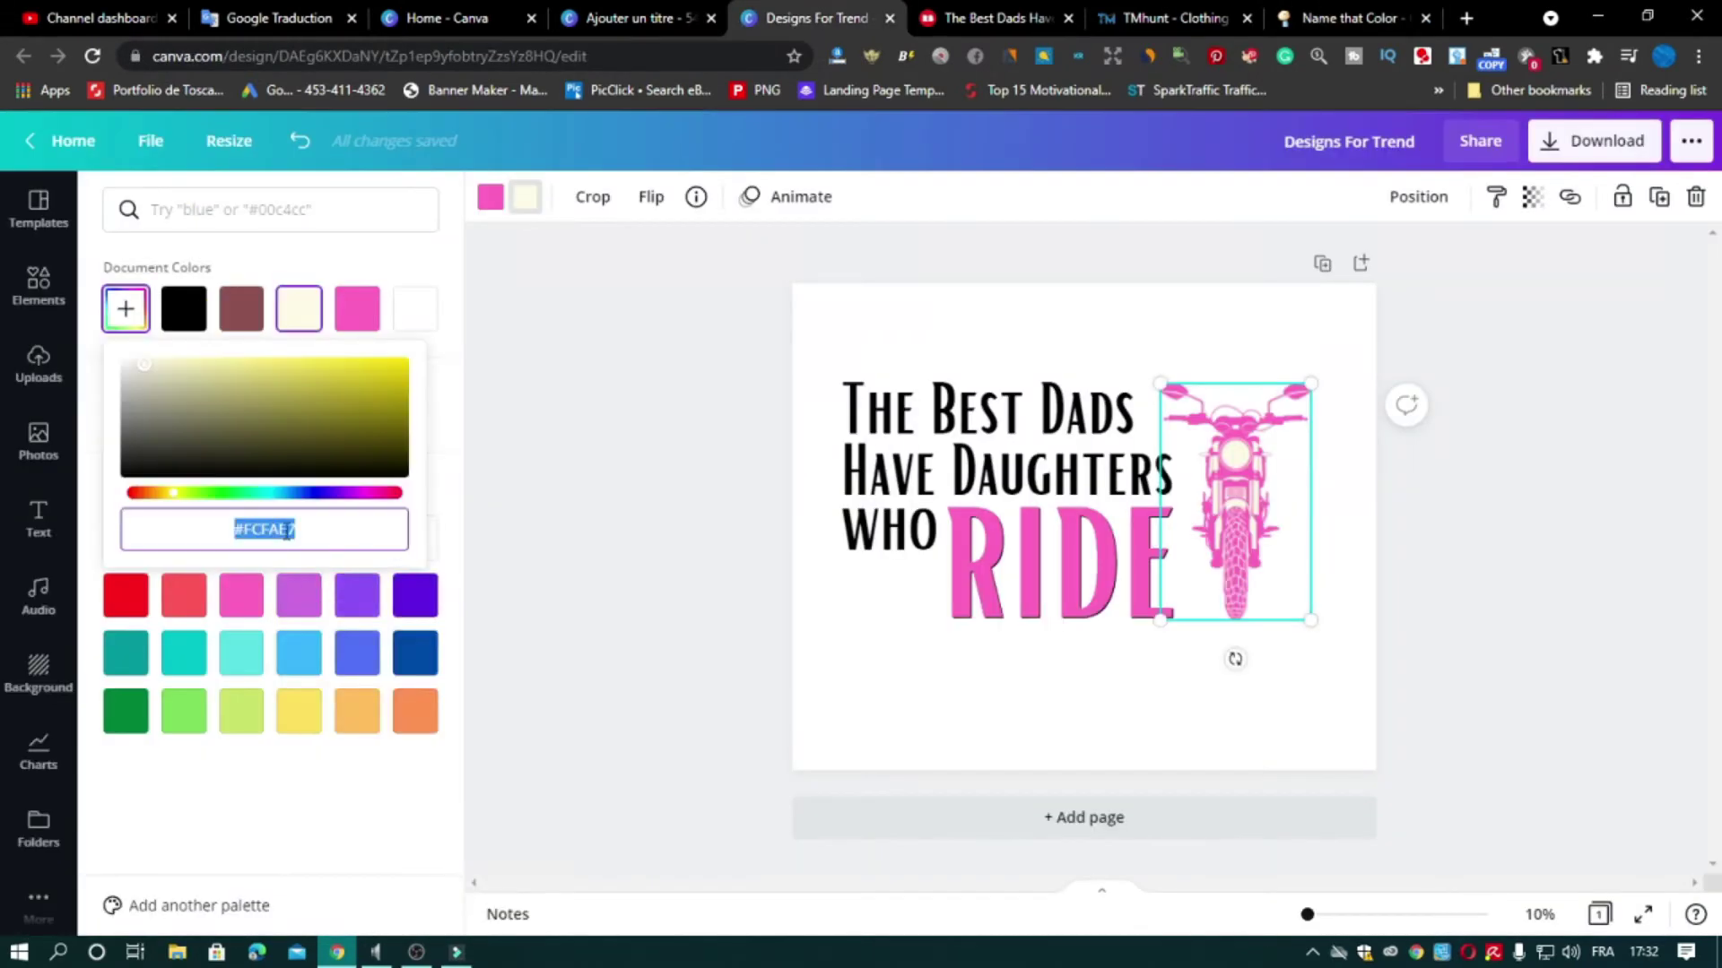
type("#C9FFE5")
left_click(1468, 290)
Select the text and motorcycle together, enlarge them to nearly the page width and centre them
left_click_drag(843, 676, 1349, 423)
left_click_drag(1311, 655, 1356, 682)
left_click_drag(840, 682, 805, 704)
left_click_drag(1067, 583, 1078, 575)
Try another document colour on the word "Daughters"
left_click(1103, 592)
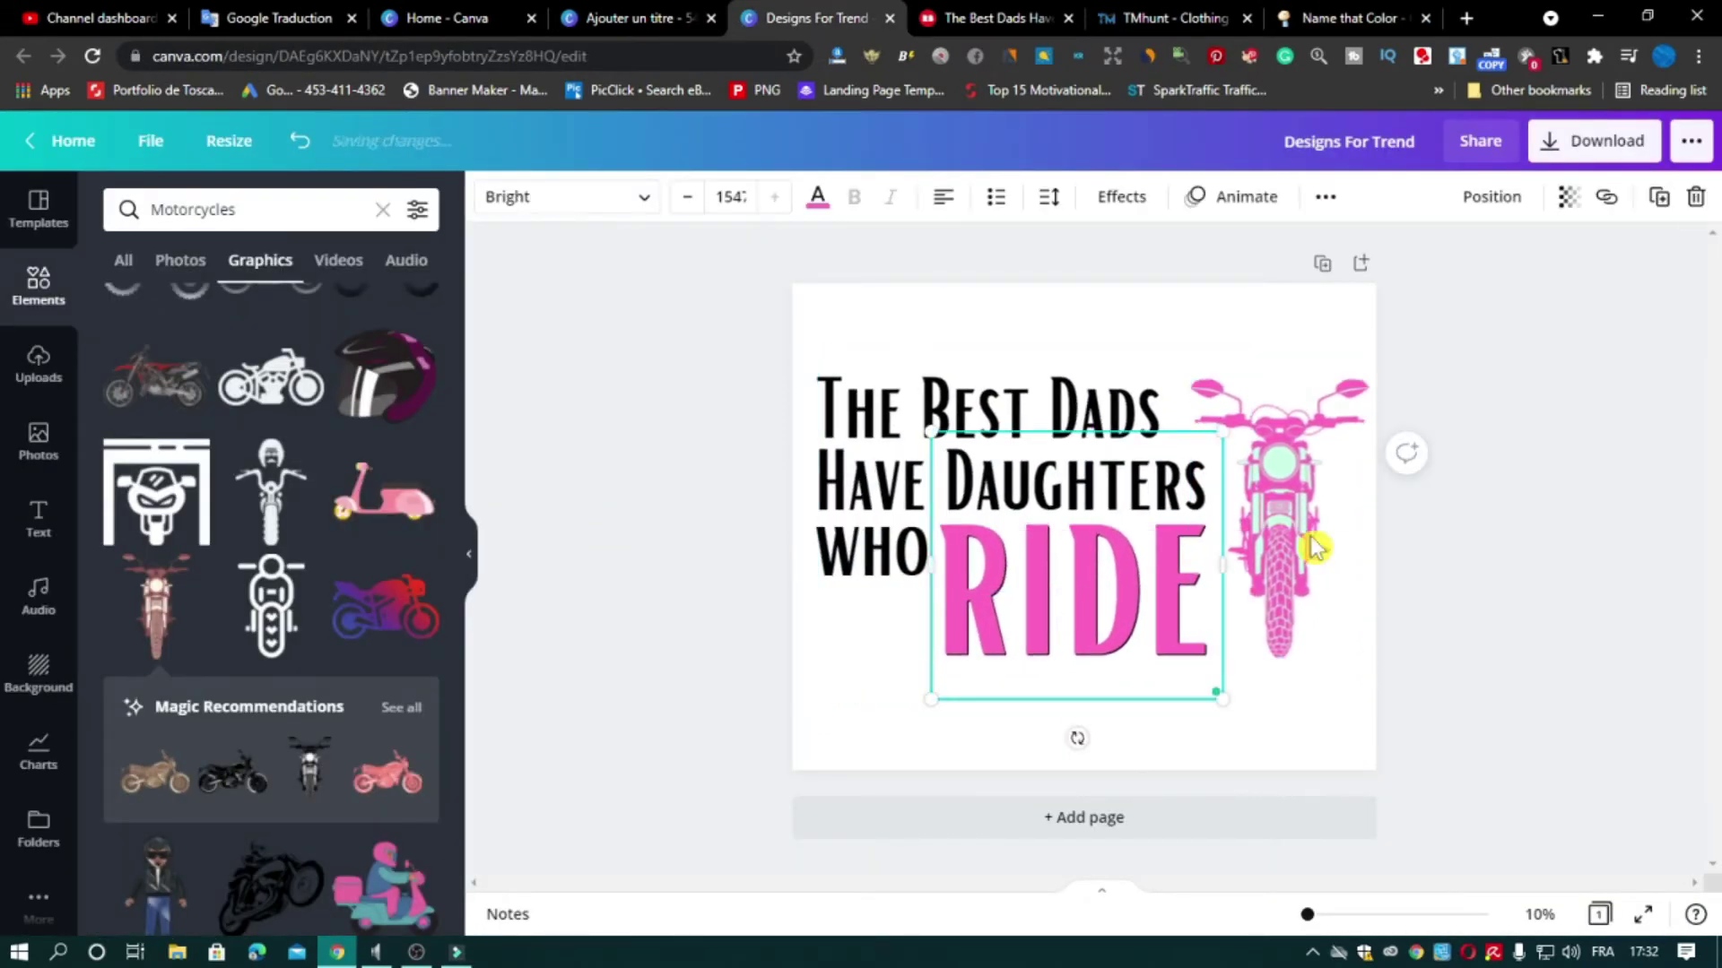
double_click(1076, 484)
left_click(817, 196)
left_click(246, 309)
left_click(637, 431)
Try the Splice text effect on the heading and set the effect back to None
left_click(1045, 413)
double_click(1076, 484)
left_click(1121, 196)
left_click(285, 493)
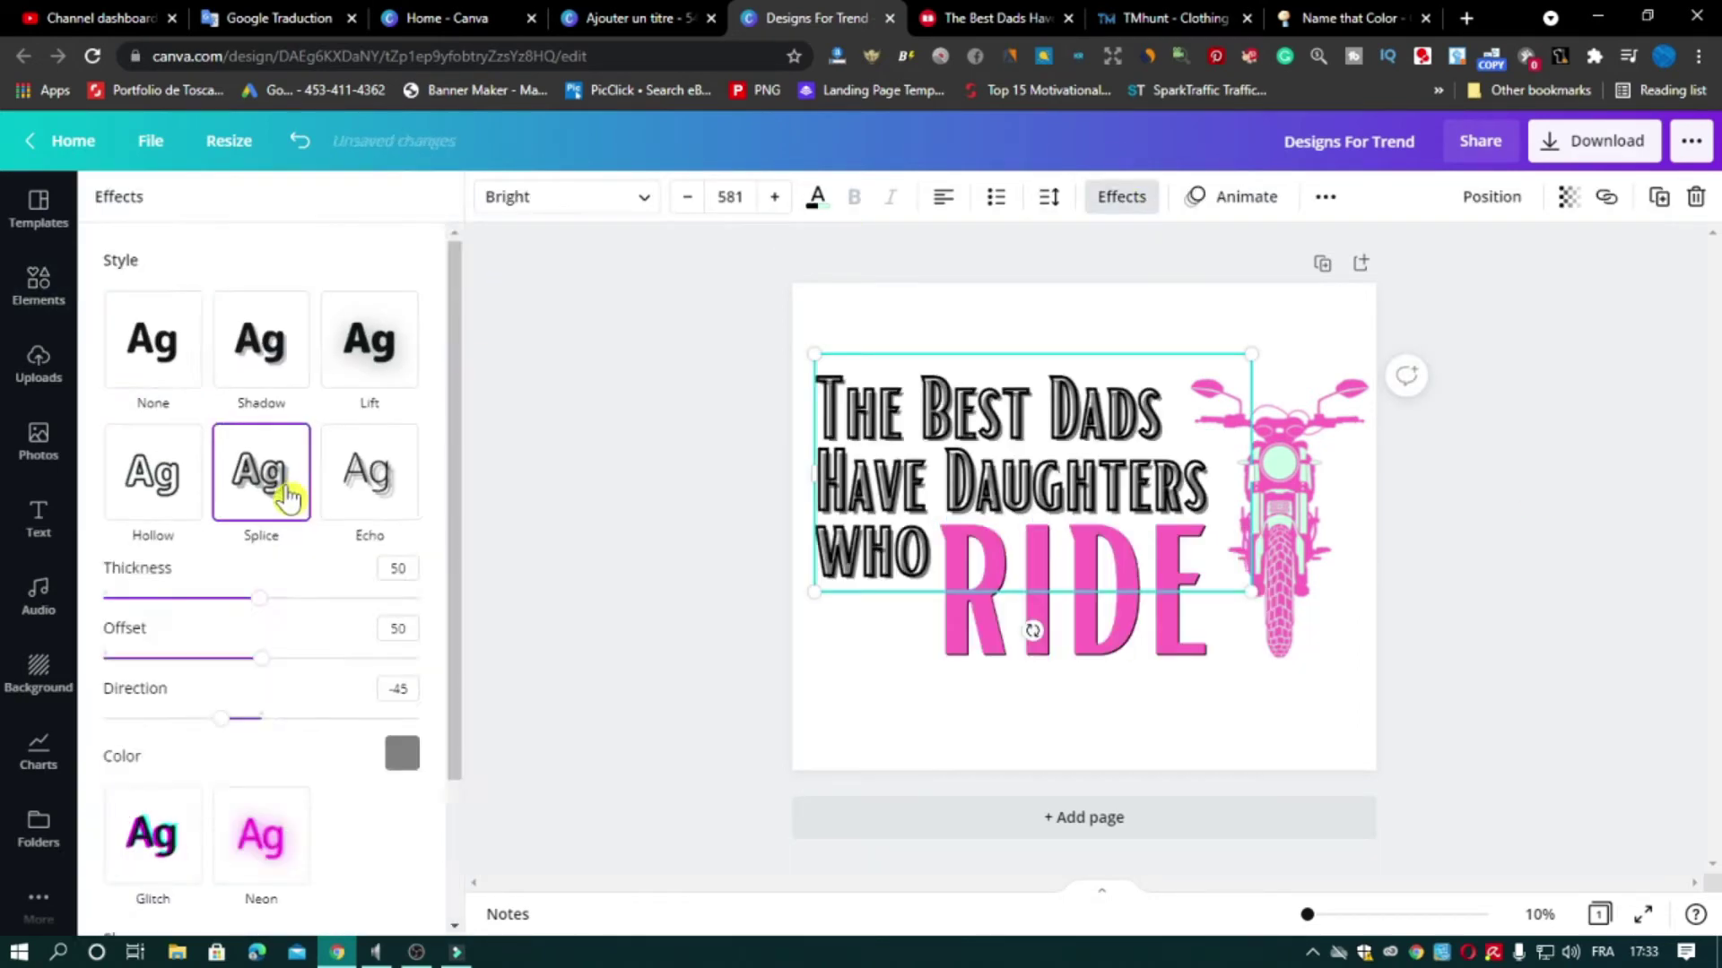
left_click(152, 341)
Colour the word "Daughters" in the heading with the document pink
double_click(977, 471)
left_click(817, 197)
left_click(303, 314)
left_click(1592, 552)
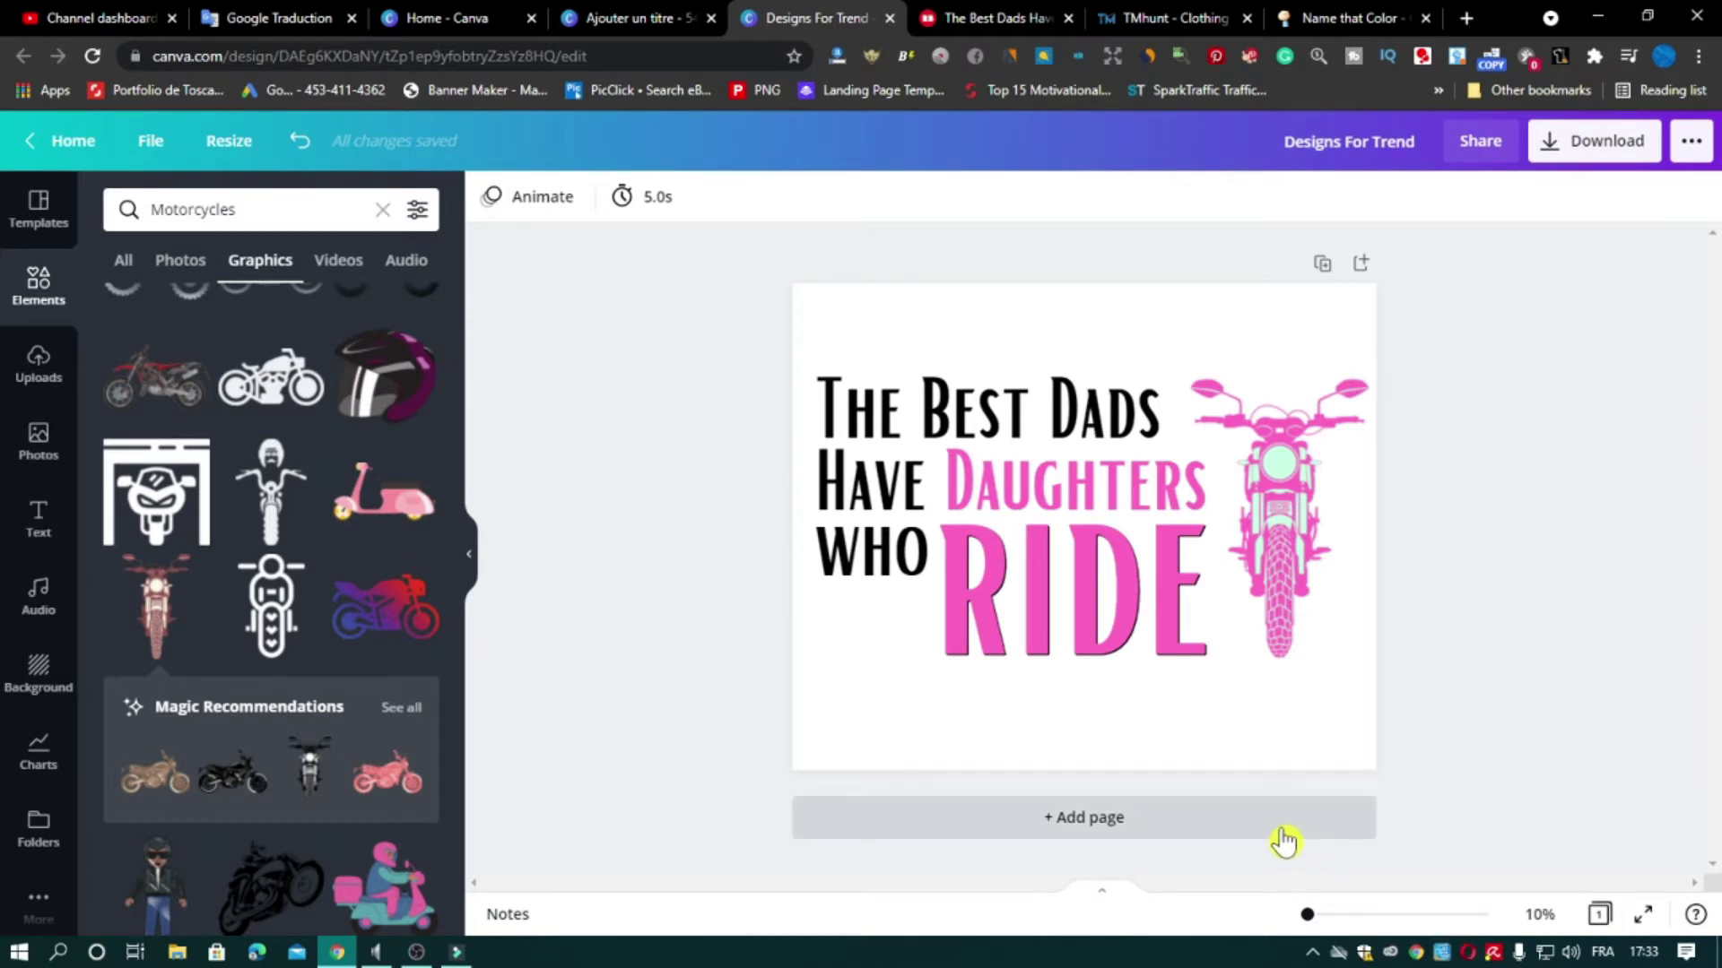
Duplicate the finished page and delete the motorcycle and the large "RIDE" text from the copy
left_click(1322, 263)
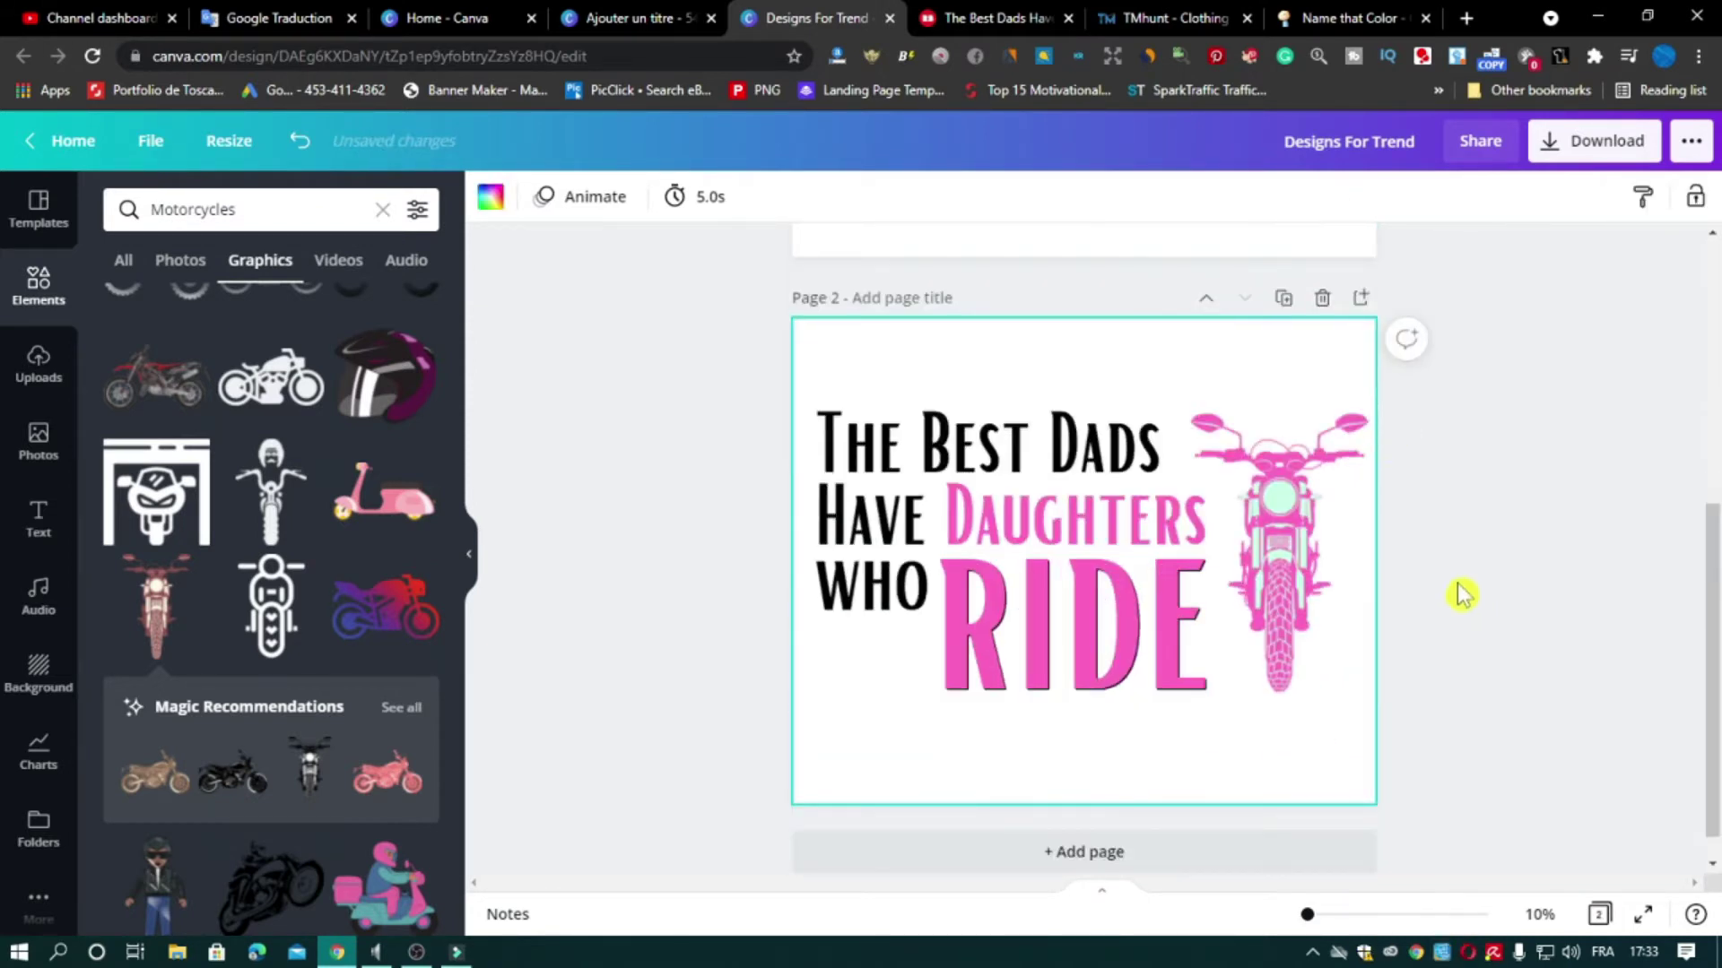
left_click(1314, 573)
key("Delete")
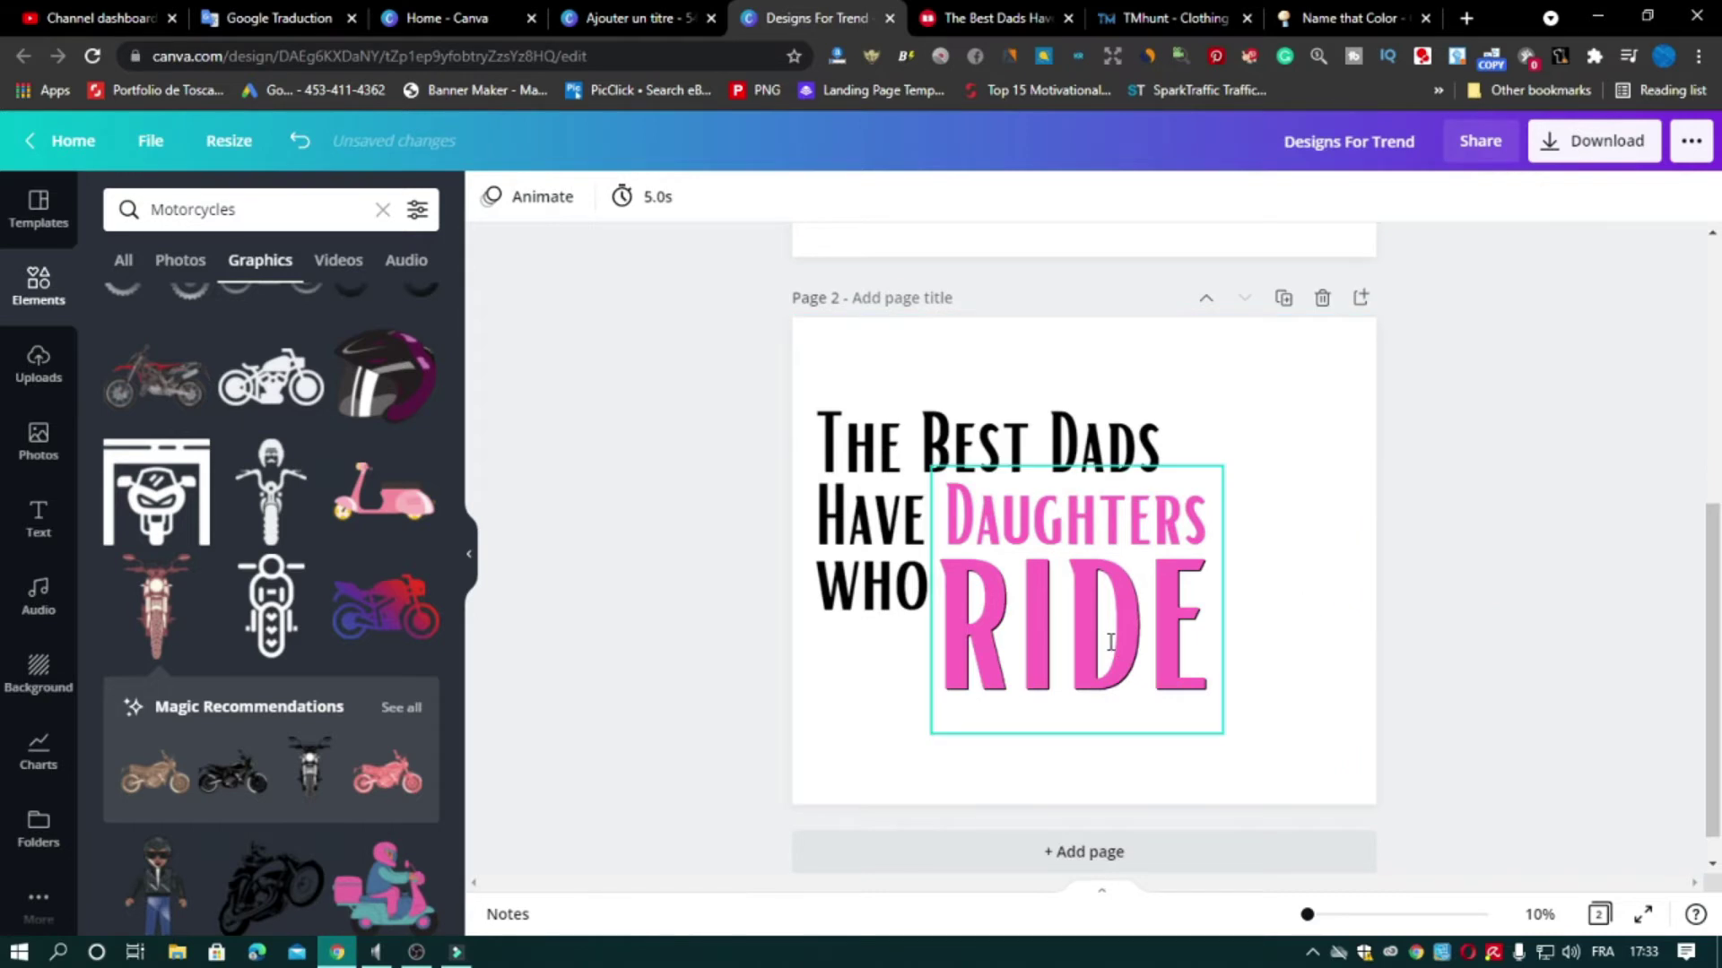
key("Delete")
Centre the heading on page 2 and add "RIDE" after "who" on its third line
left_click(1143, 562)
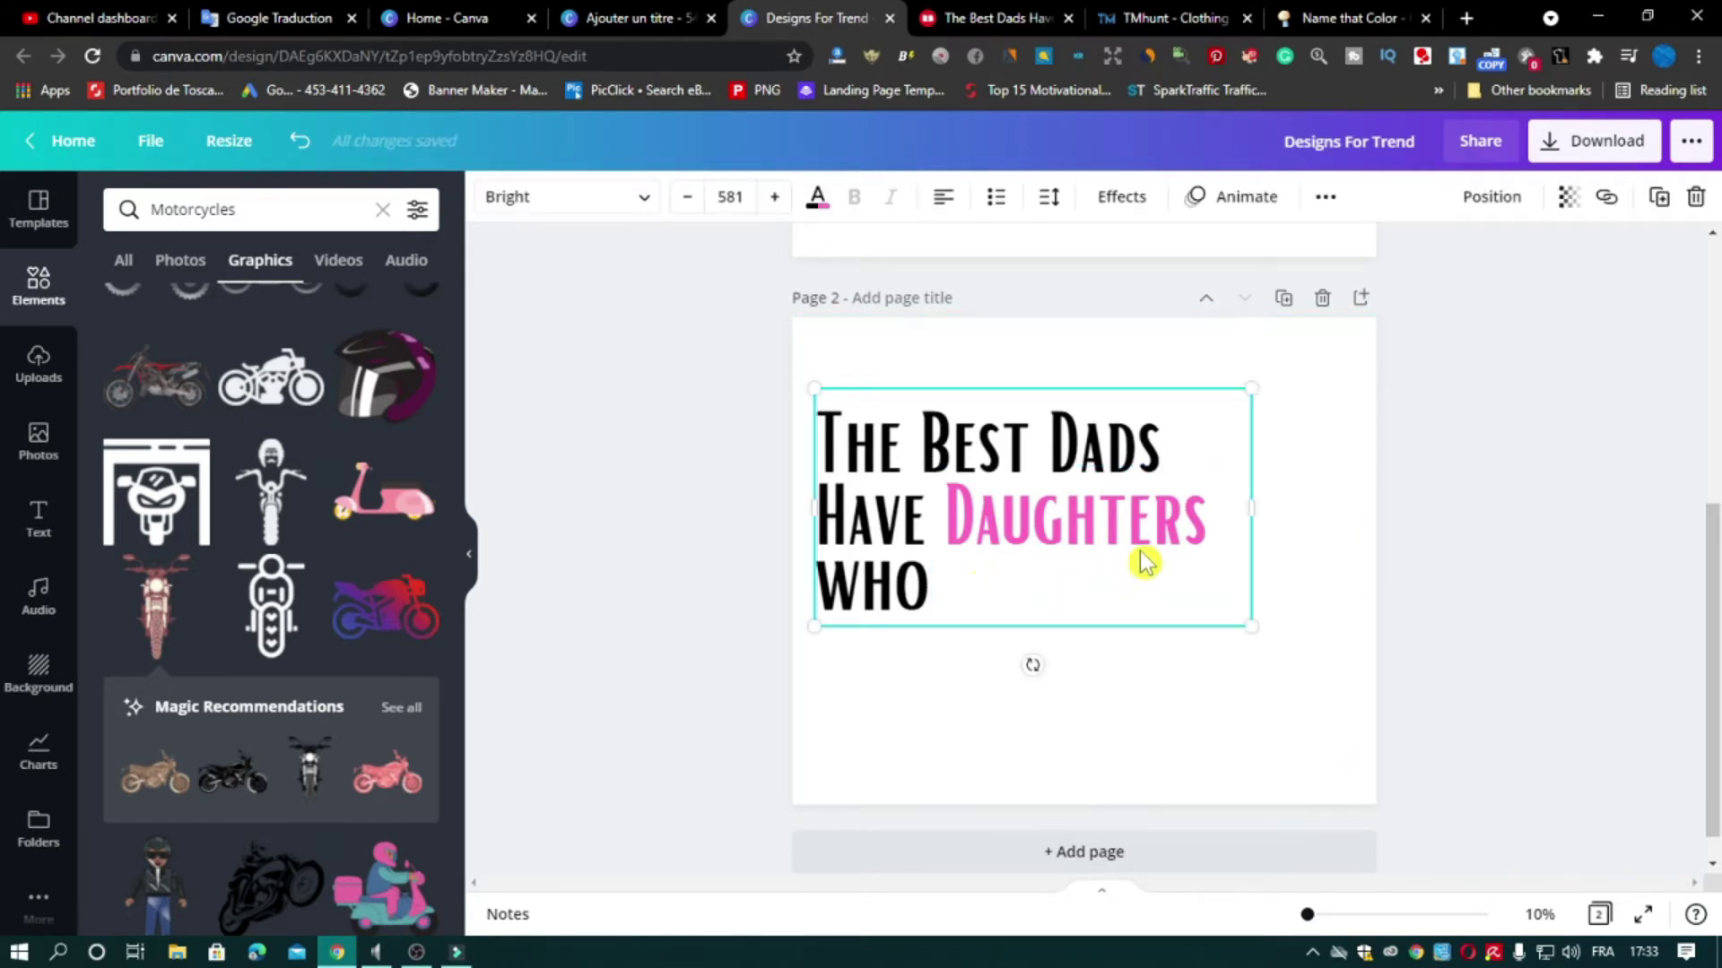
left_click_drag(1179, 562, 1215, 562)
left_click(948, 200)
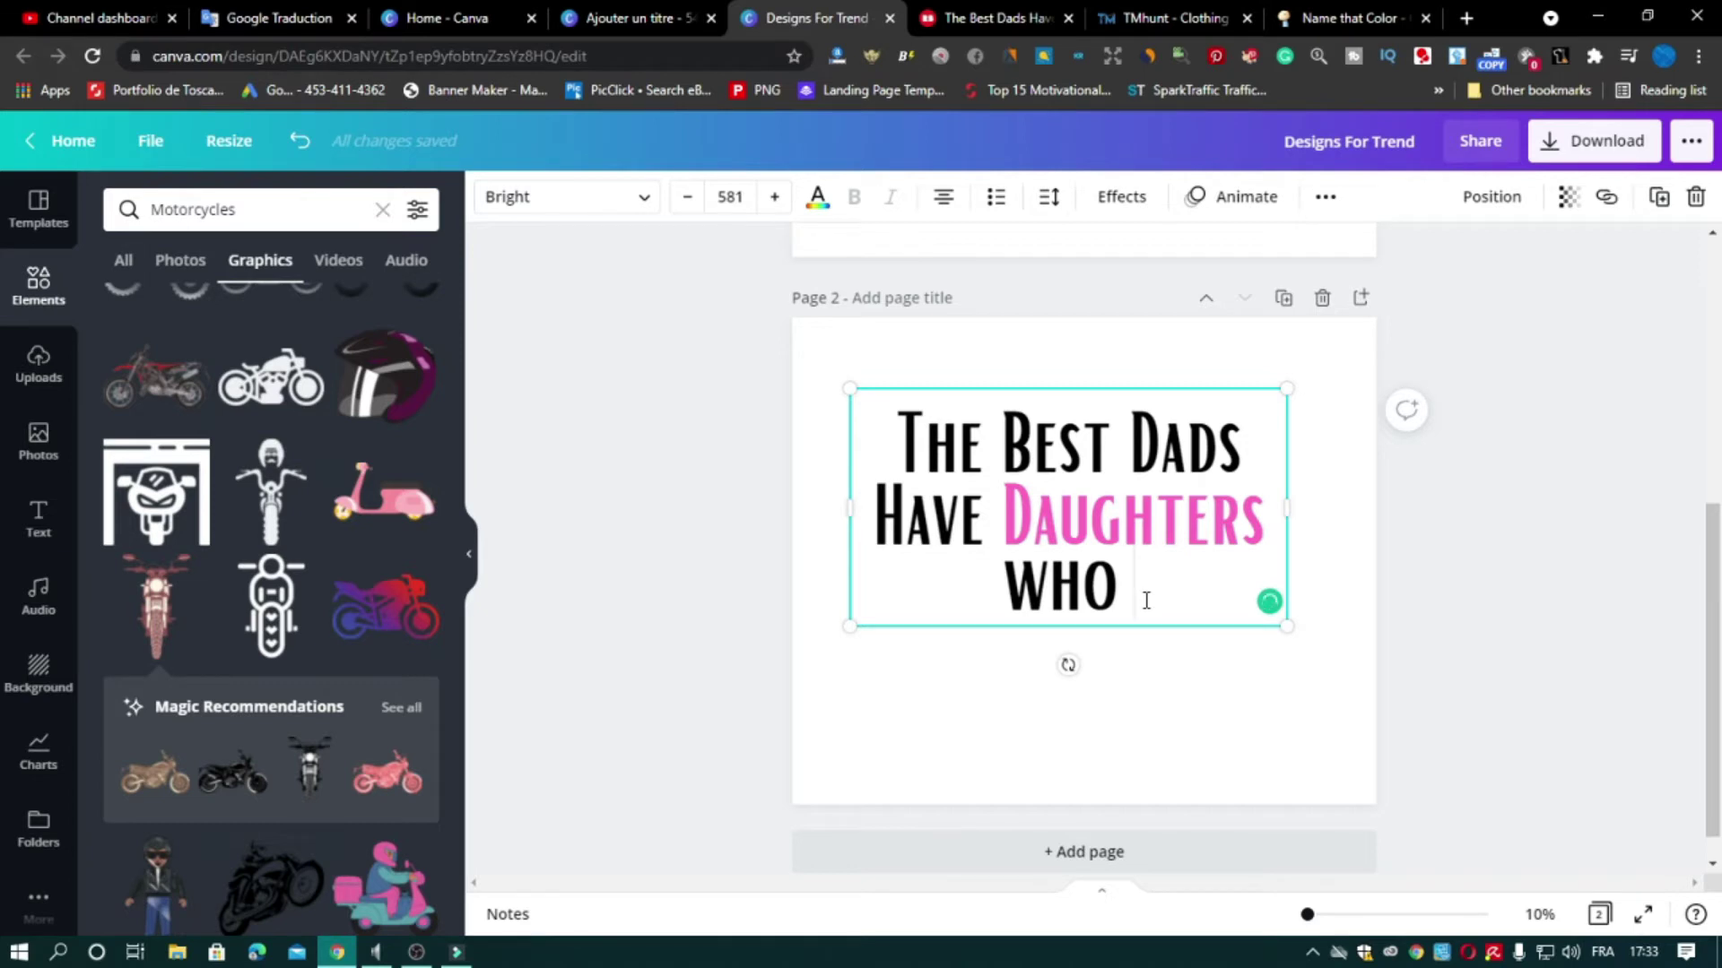
type("RIDE")
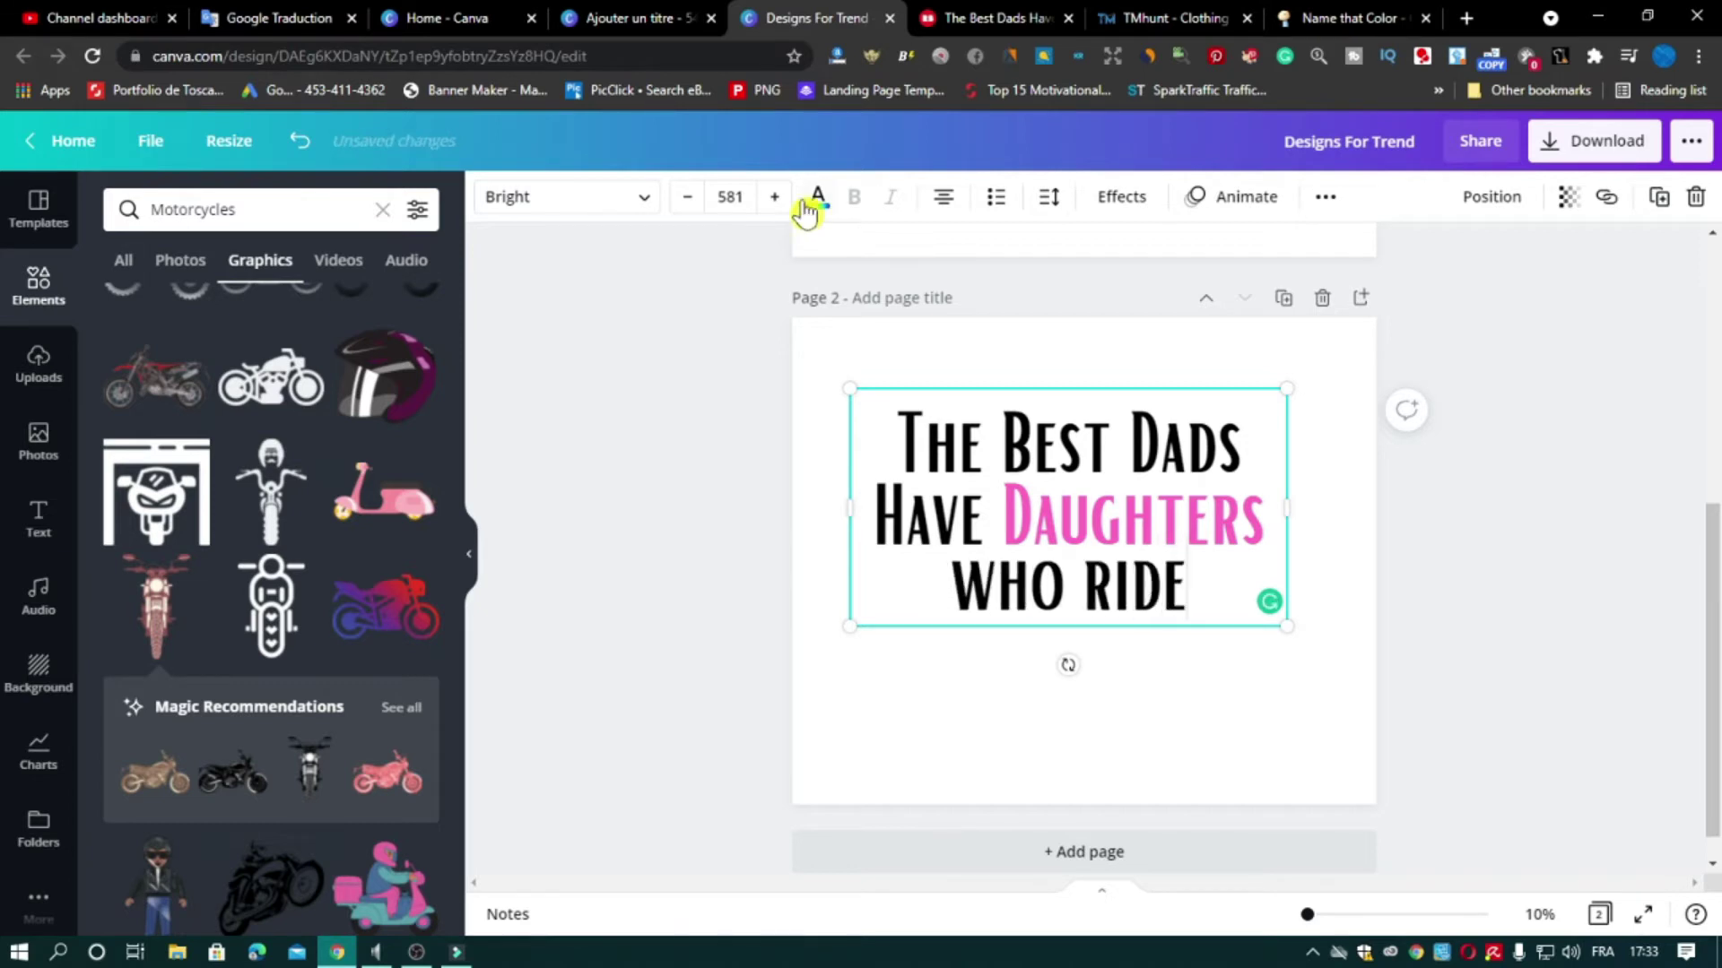
Change the whole page 2 heading to the Caitlin script font
left_click(520, 203)
left_click(278, 423)
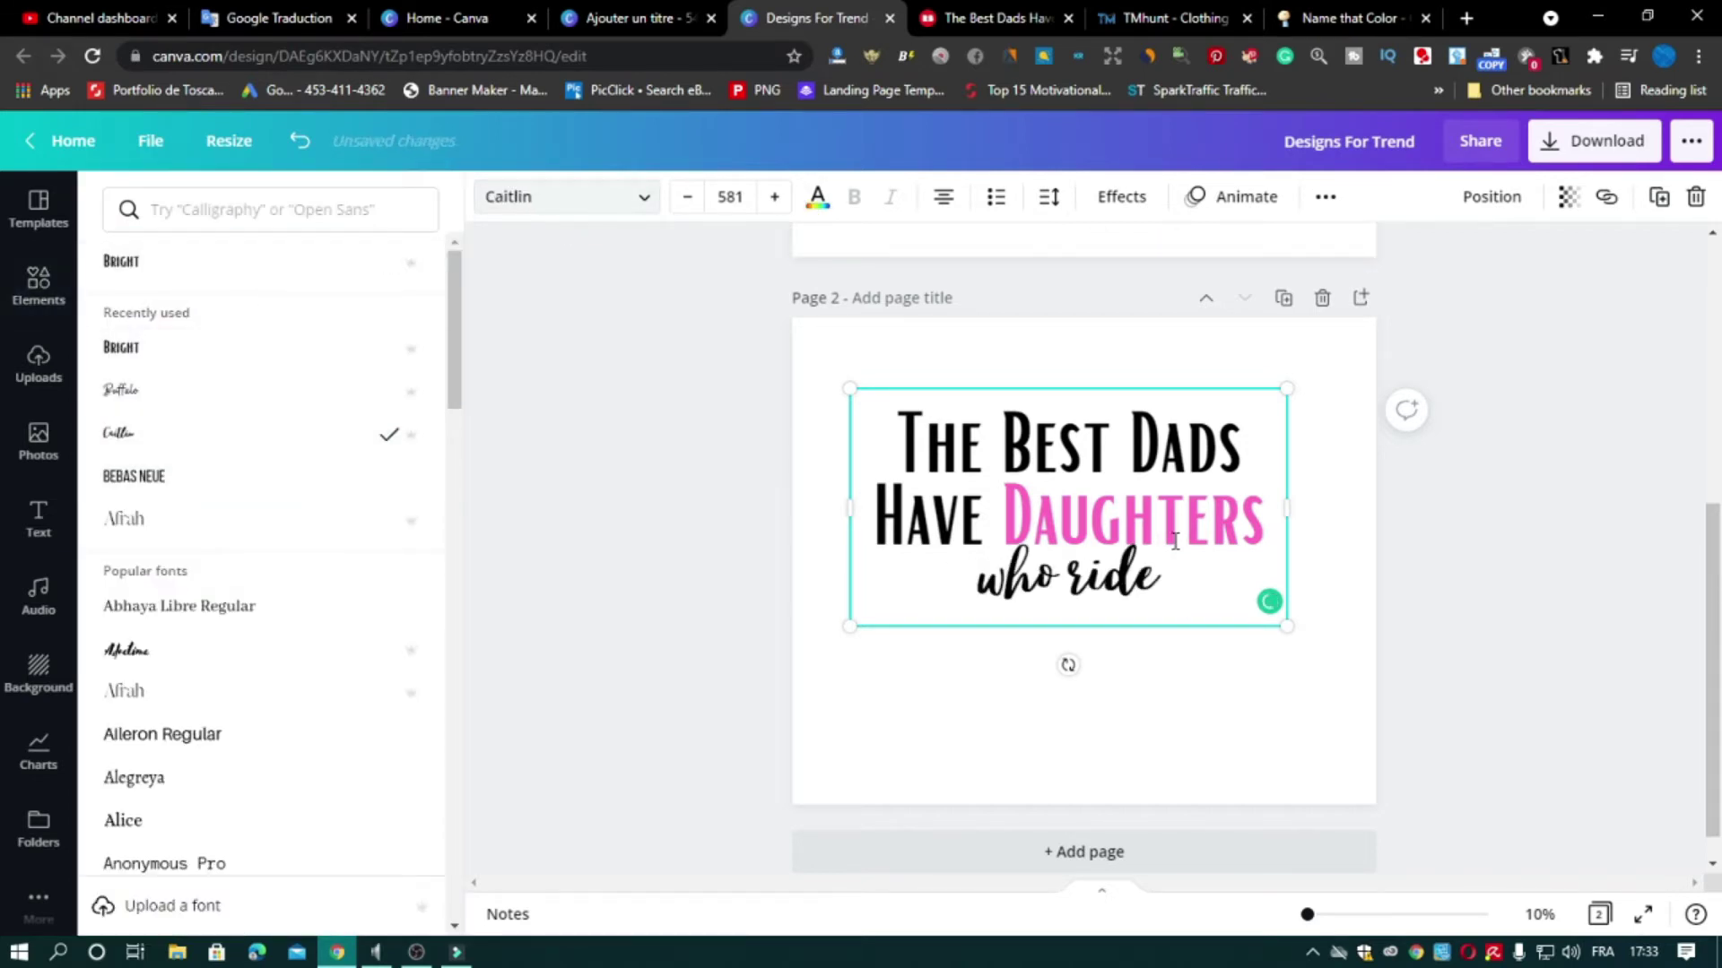
key("ctrl+a")
left_click(162, 439)
left_click(1324, 197)
left_click(1202, 251)
left_click(1202, 252)
Capitalise the heading's third line on page 2 as "Who Ride"
left_click(1106, 571)
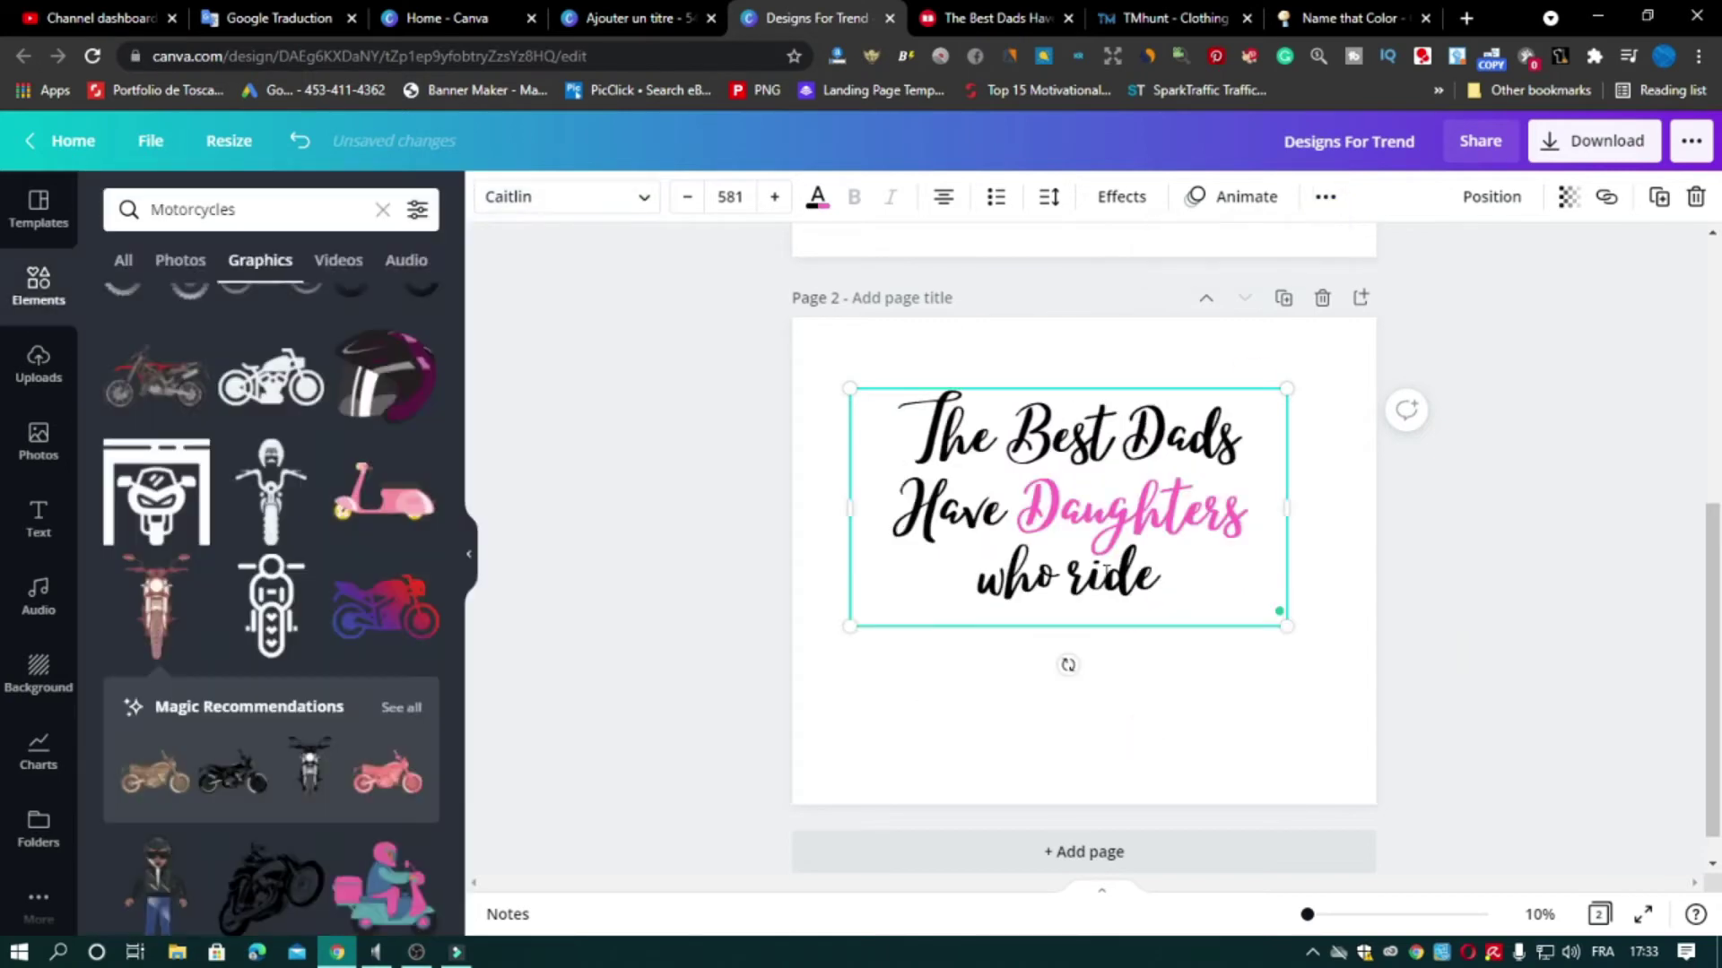
double_click(1107, 570)
type("Ride")
left_click_drag(1001, 587, 969, 588)
type("W")
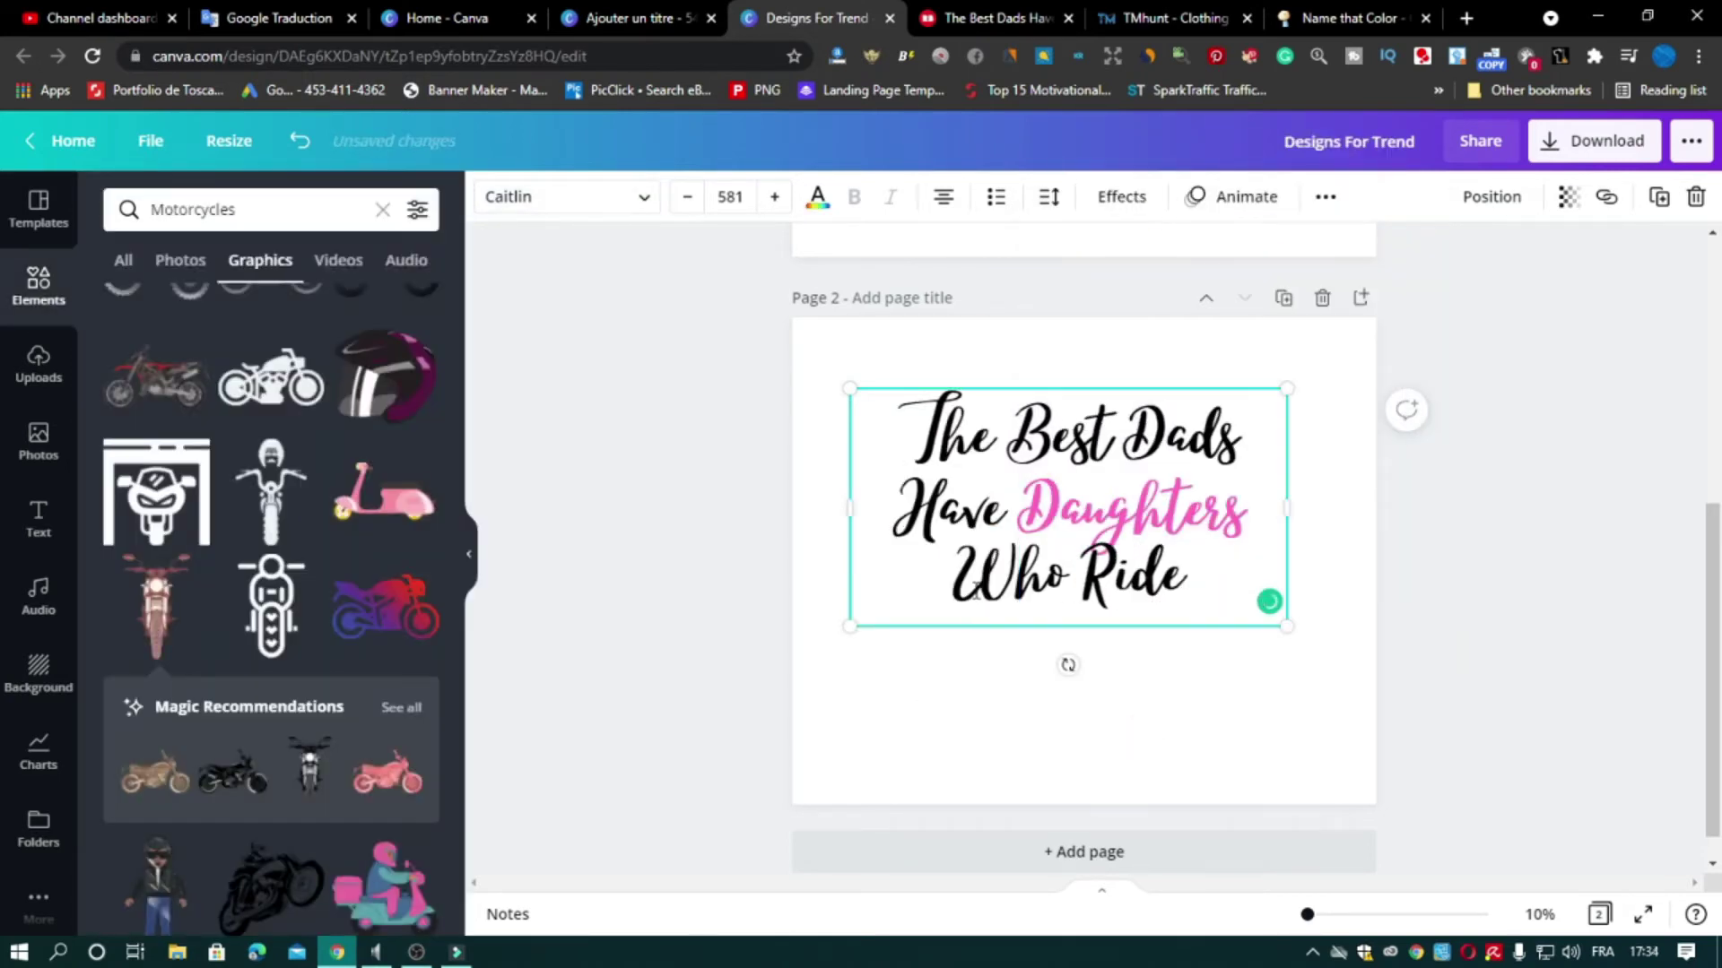
Increase the line spacing of the page 2 heading and enlarge the text to font size 659
left_click(1048, 196)
left_click_drag(1207, 316, 1256, 320)
double_click(1100, 444)
left_click(1094, 406)
left_click(1048, 196)
triple_click(1131, 596)
left_click(1049, 196)
left_click(1515, 608)
left_click_drag(1175, 599, 1155, 599)
left_click_drag(1294, 689, 1328, 687)
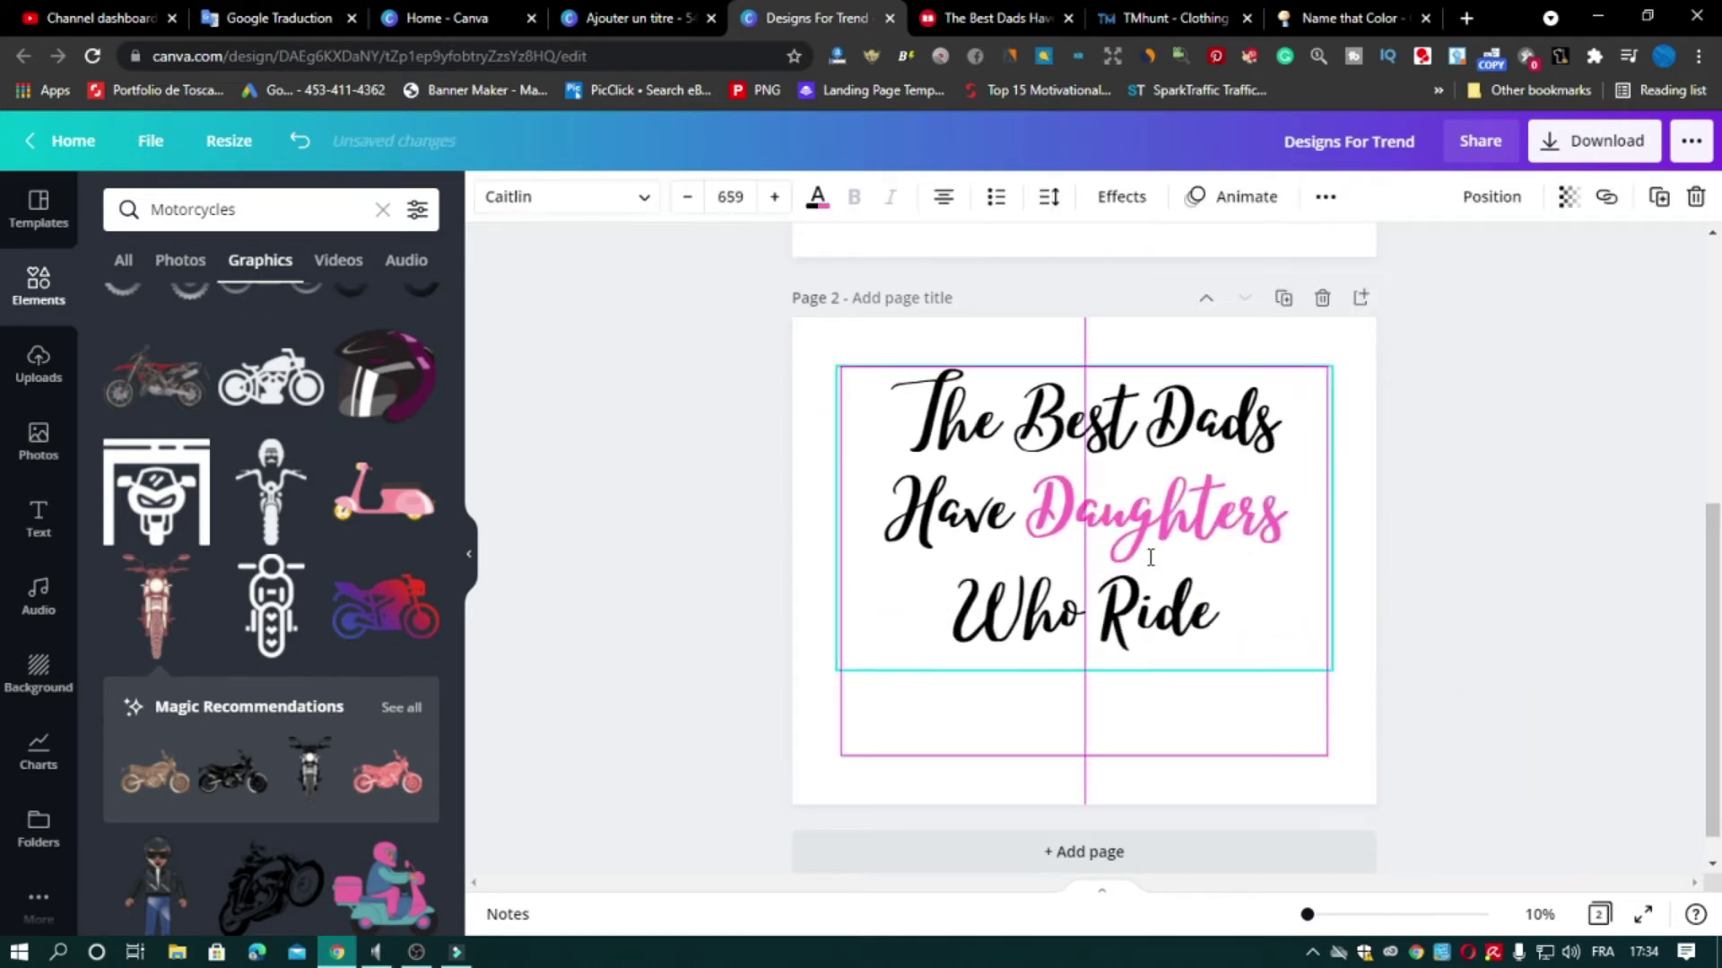
Left-align the page 2 heading and reposition it slightly on the page
left_click_drag(1238, 619, 1070, 224)
left_click(942, 199)
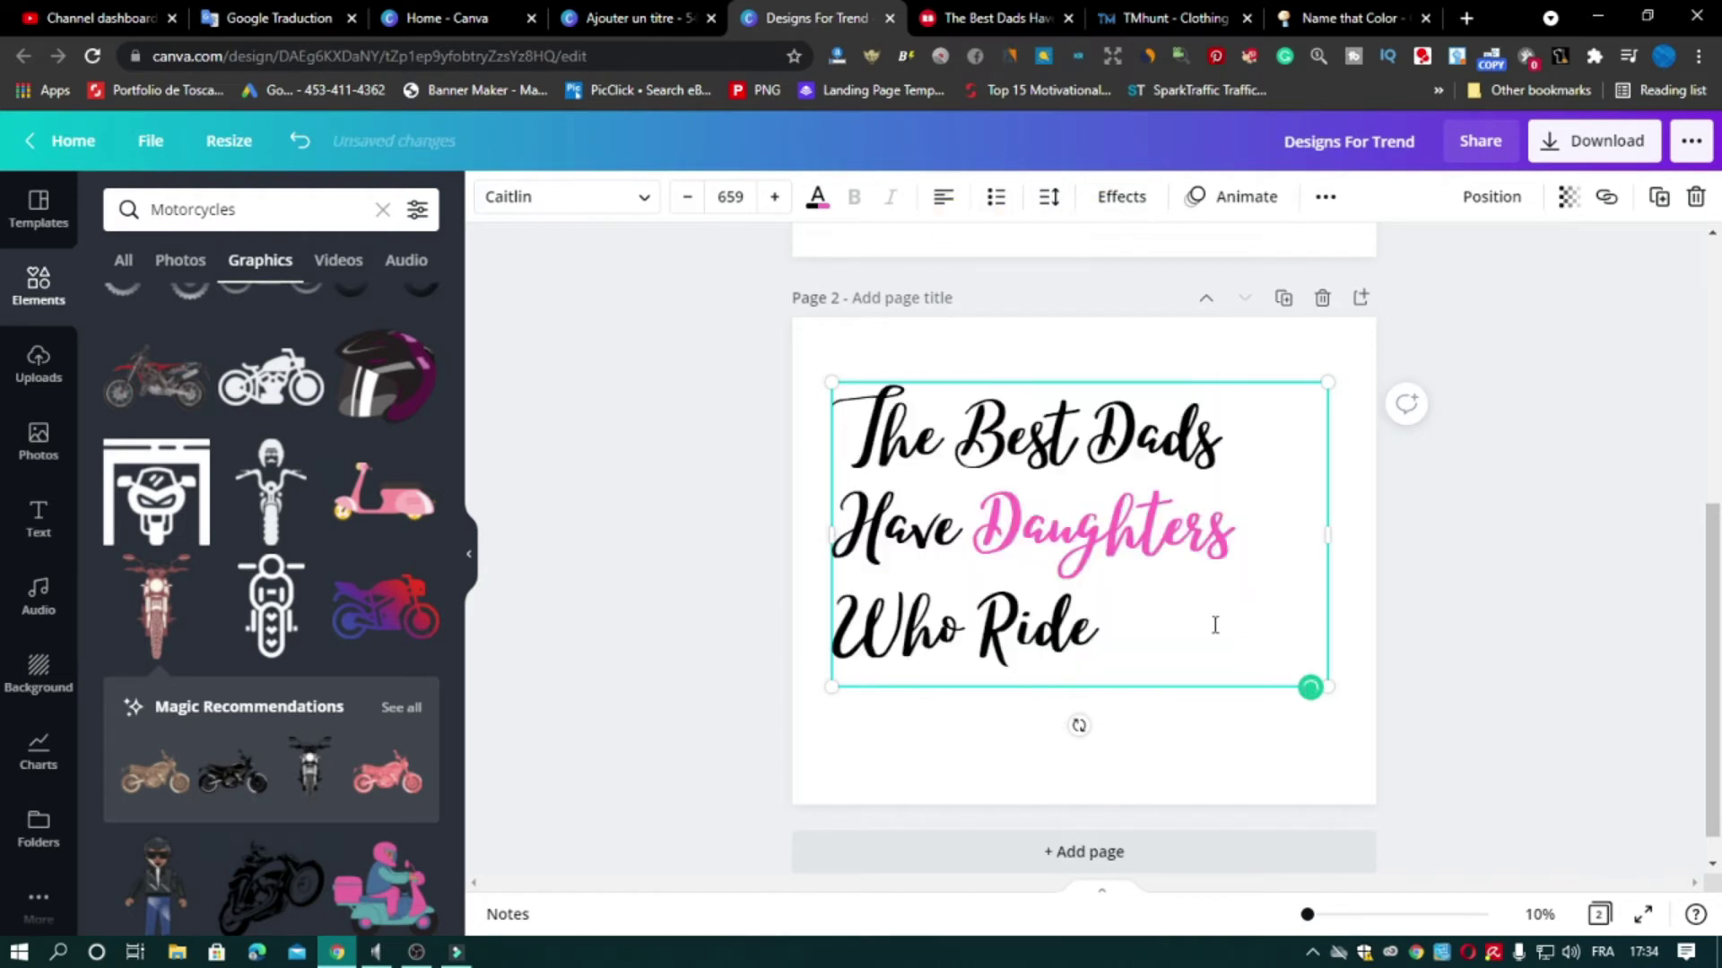
left_click_drag(1121, 595, 1129, 589)
Recolour the word "Daughters" in the page 2 heading to a more muted pink
double_click(1121, 535)
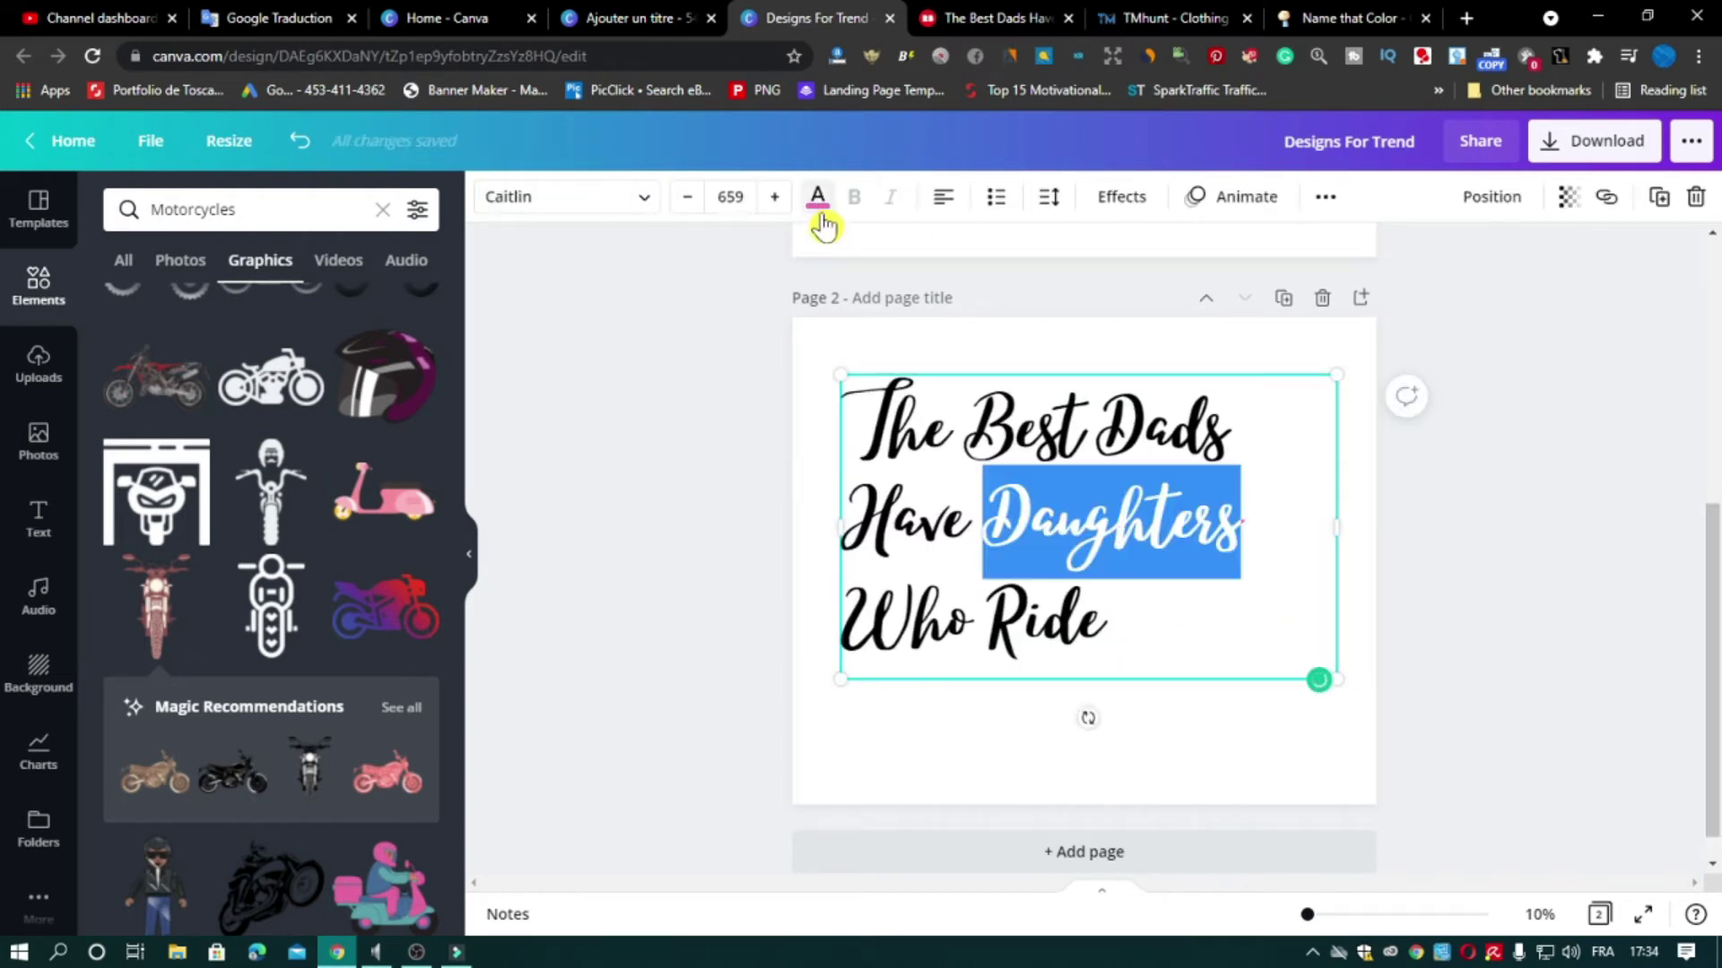
left_click(817, 205)
left_click(124, 308)
left_click(260, 373)
left_click(618, 653)
left_click(1121, 529)
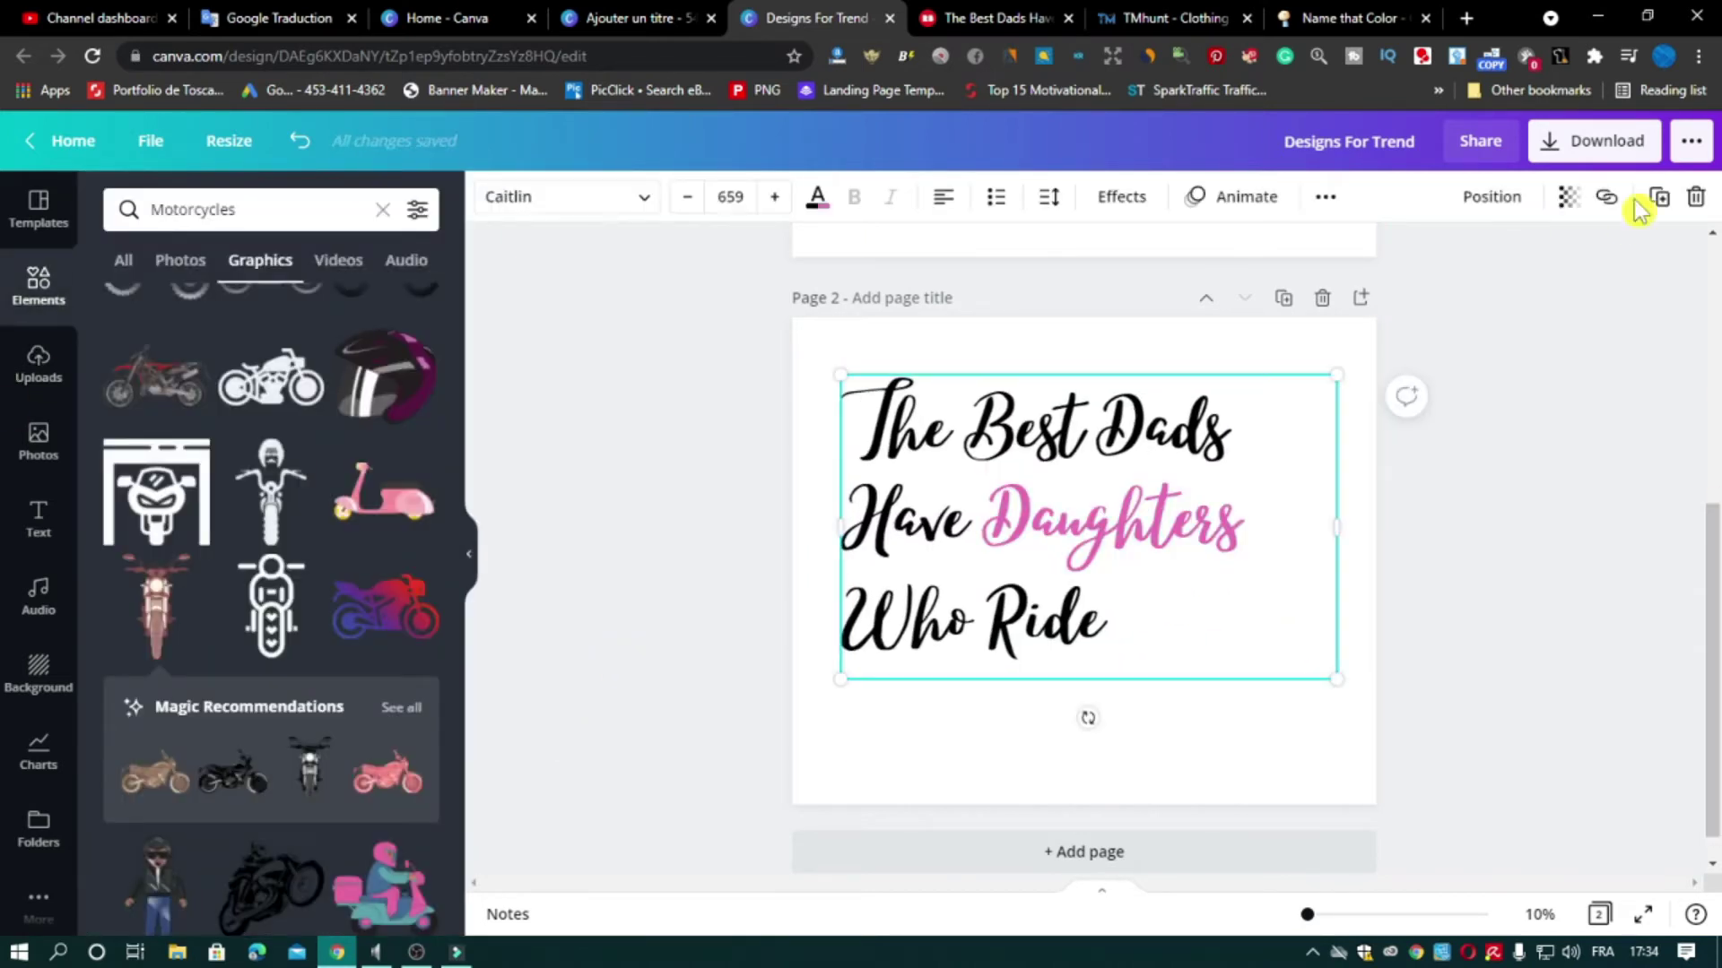
Duplicate the page 2 heading and replace the copy's text with "Motorcycles"
left_click(265, 220)
left_click(1661, 198)
left_click_drag(847, 476, 1235, 695)
type("Motorcycles")
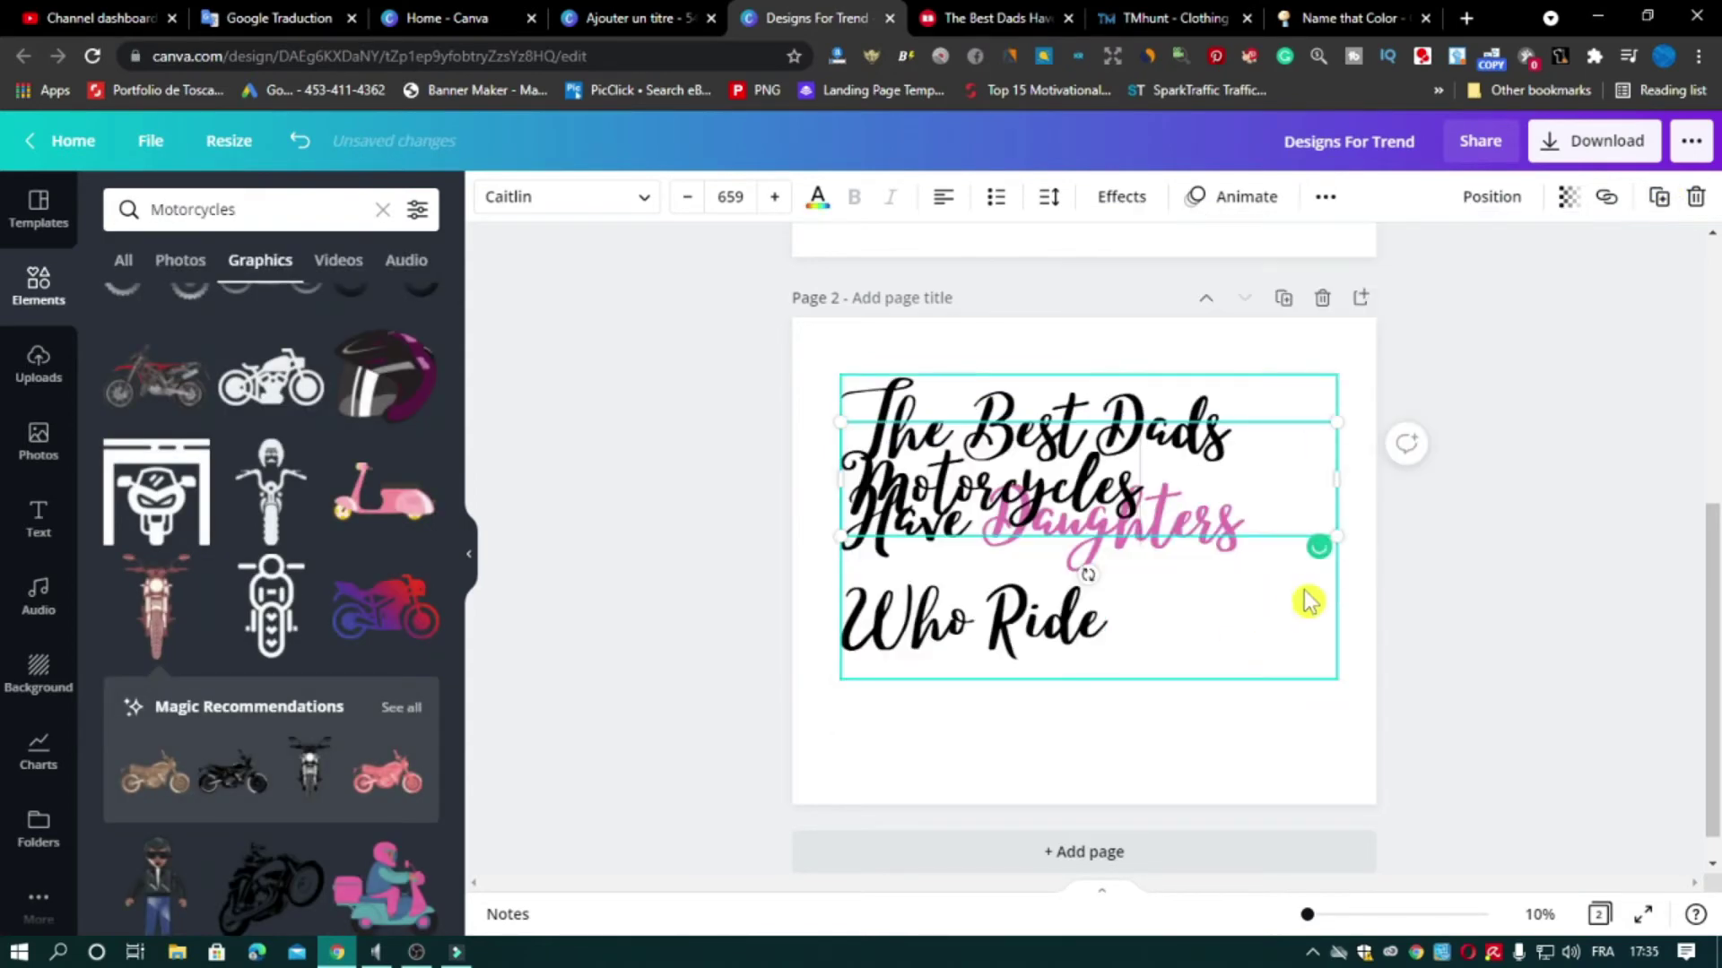
Place "Motorcycles" below the heading, move the heading up, and set the "Motorcycles" font to Buffalo
left_click_drag(1089, 485, 1096, 703)
left_click_drag(1121, 531, 1116, 493)
left_click(1095, 699)
left_click(645, 201)
left_click(122, 476)
left_click(1225, 783)
Shift the page 2 heading slightly right and tighten its line spacing
left_click(1112, 511)
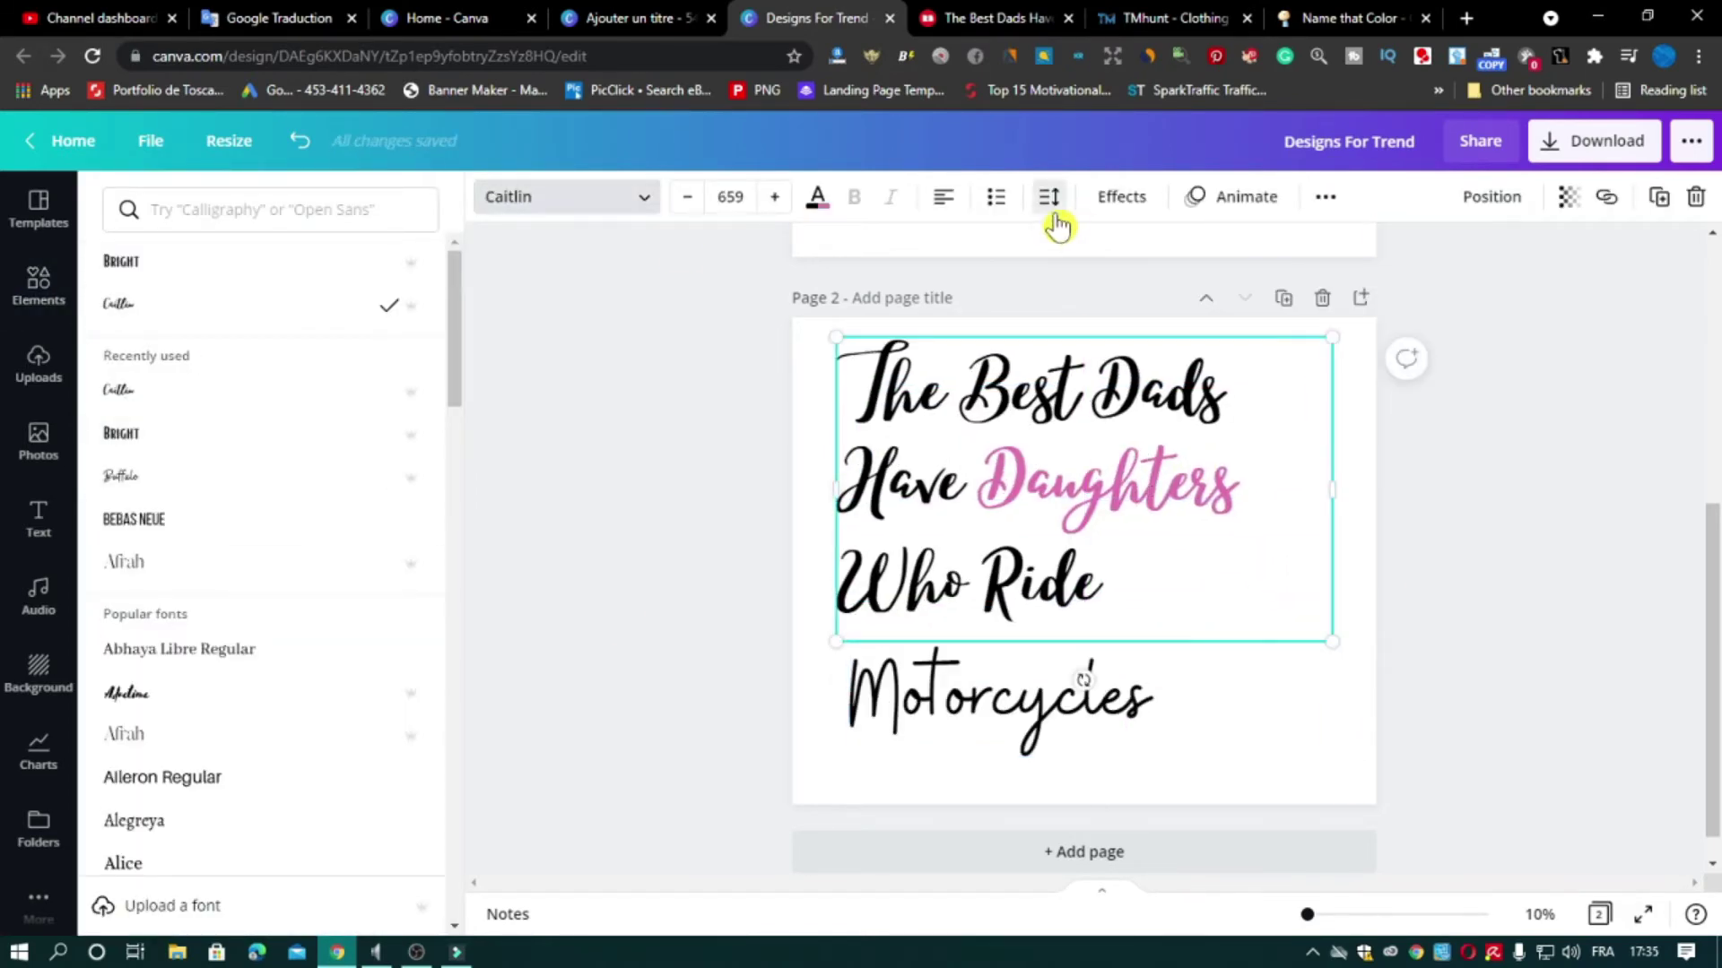
left_click_drag(886, 390, 1162, 563)
left_click(910, 402)
left_click(1049, 196)
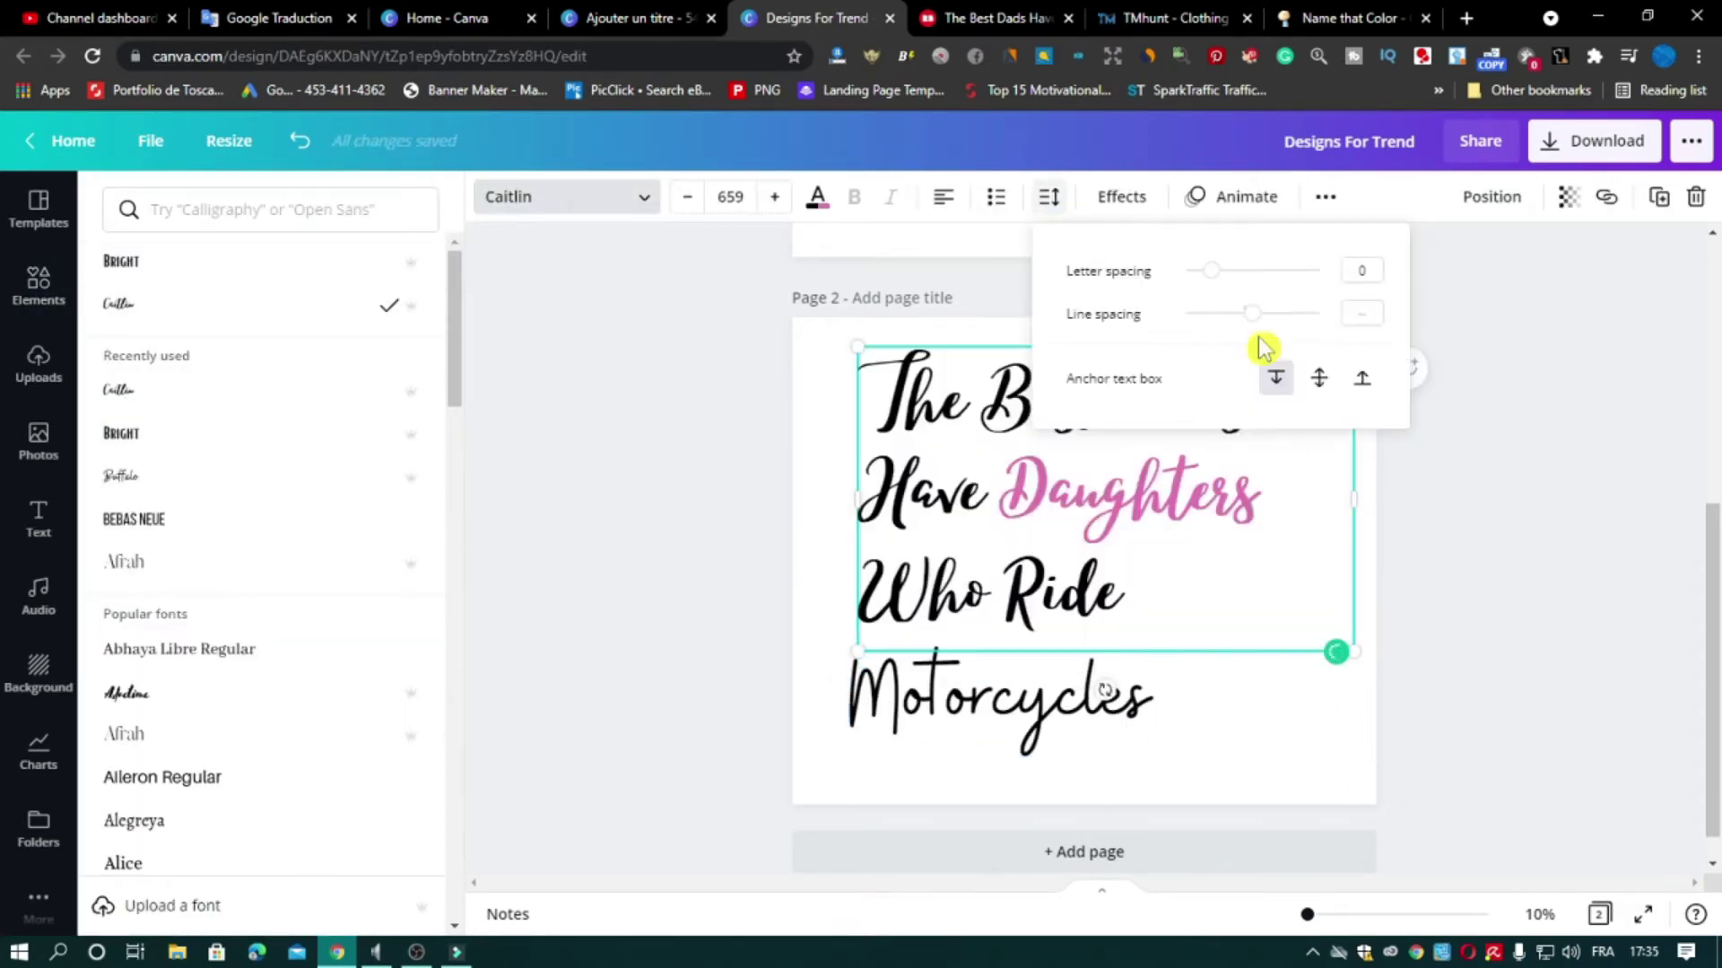
left_click_drag(1246, 313, 1209, 327)
Split "Who Ride" off the heading into its own text box, slightly indented below "Have Daughters"
double_click(1112, 560)
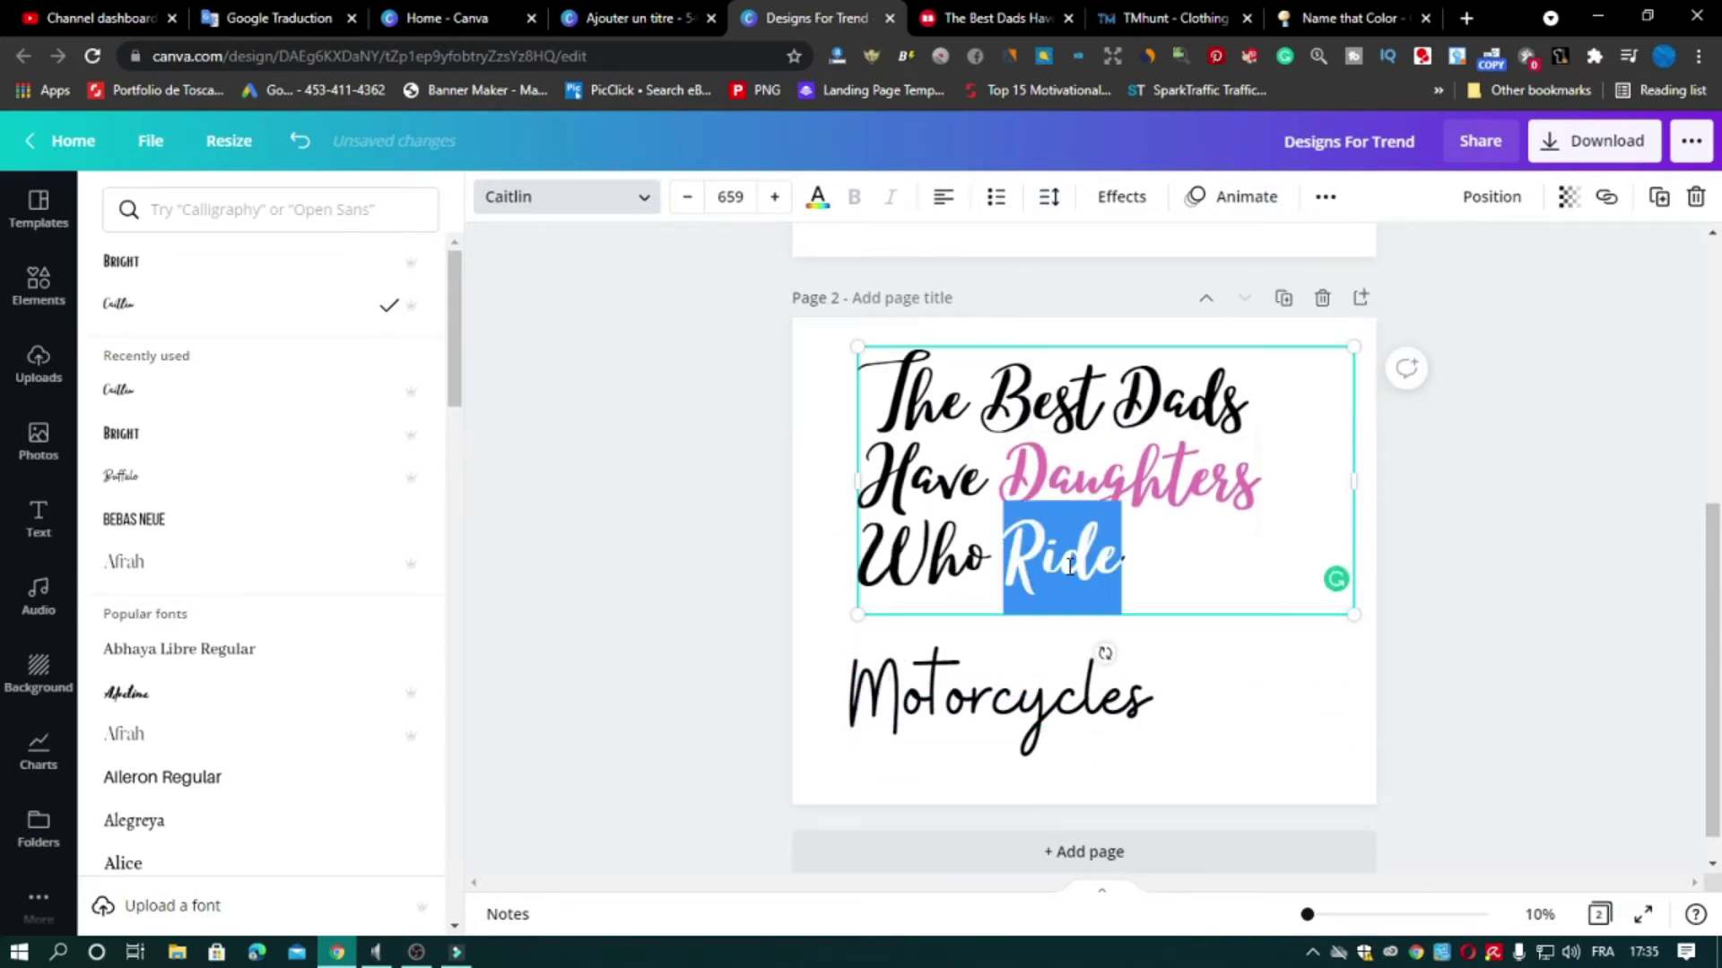
left_click_drag(1121, 563, 862, 563)
key("ctrl+c")
right_click(1069, 568)
left_click(1164, 232)
left_click(1657, 197)
left_click_drag(1164, 495, 1139, 612)
left_click_drag(1242, 612, 861, 516)
right_click(922, 526)
left_click(1165, 633)
left_click(1393, 523)
left_click(1140, 594)
left_click_drag(1332, 523, 1150, 598)
Move "Motorcycles" up under "Who Ride" and enlarge it to span the width of the design
left_click(1294, 671)
left_click_drag(1112, 697, 1104, 645)
left_click_drag(1169, 704, 1352, 769)
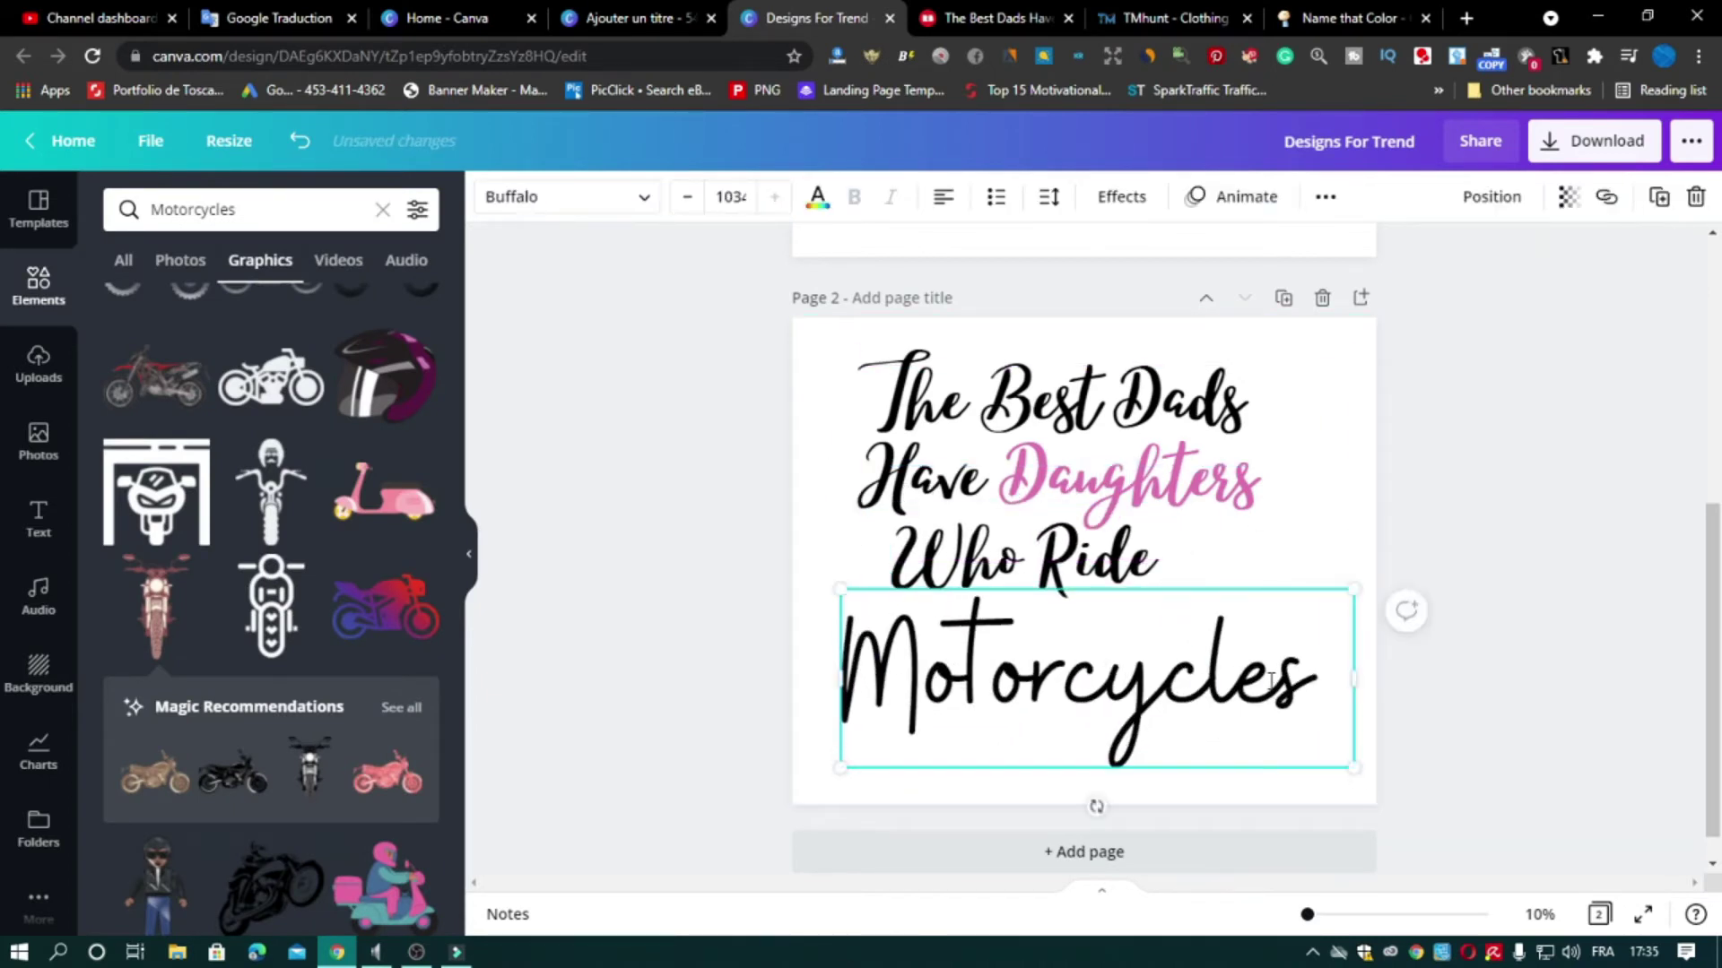
left_click_drag(1212, 682, 1212, 666)
left_click(1594, 680)
Colour "Motorcycles" the same muted pink as "Daughters"
double_click(1090, 673)
left_click(816, 197)
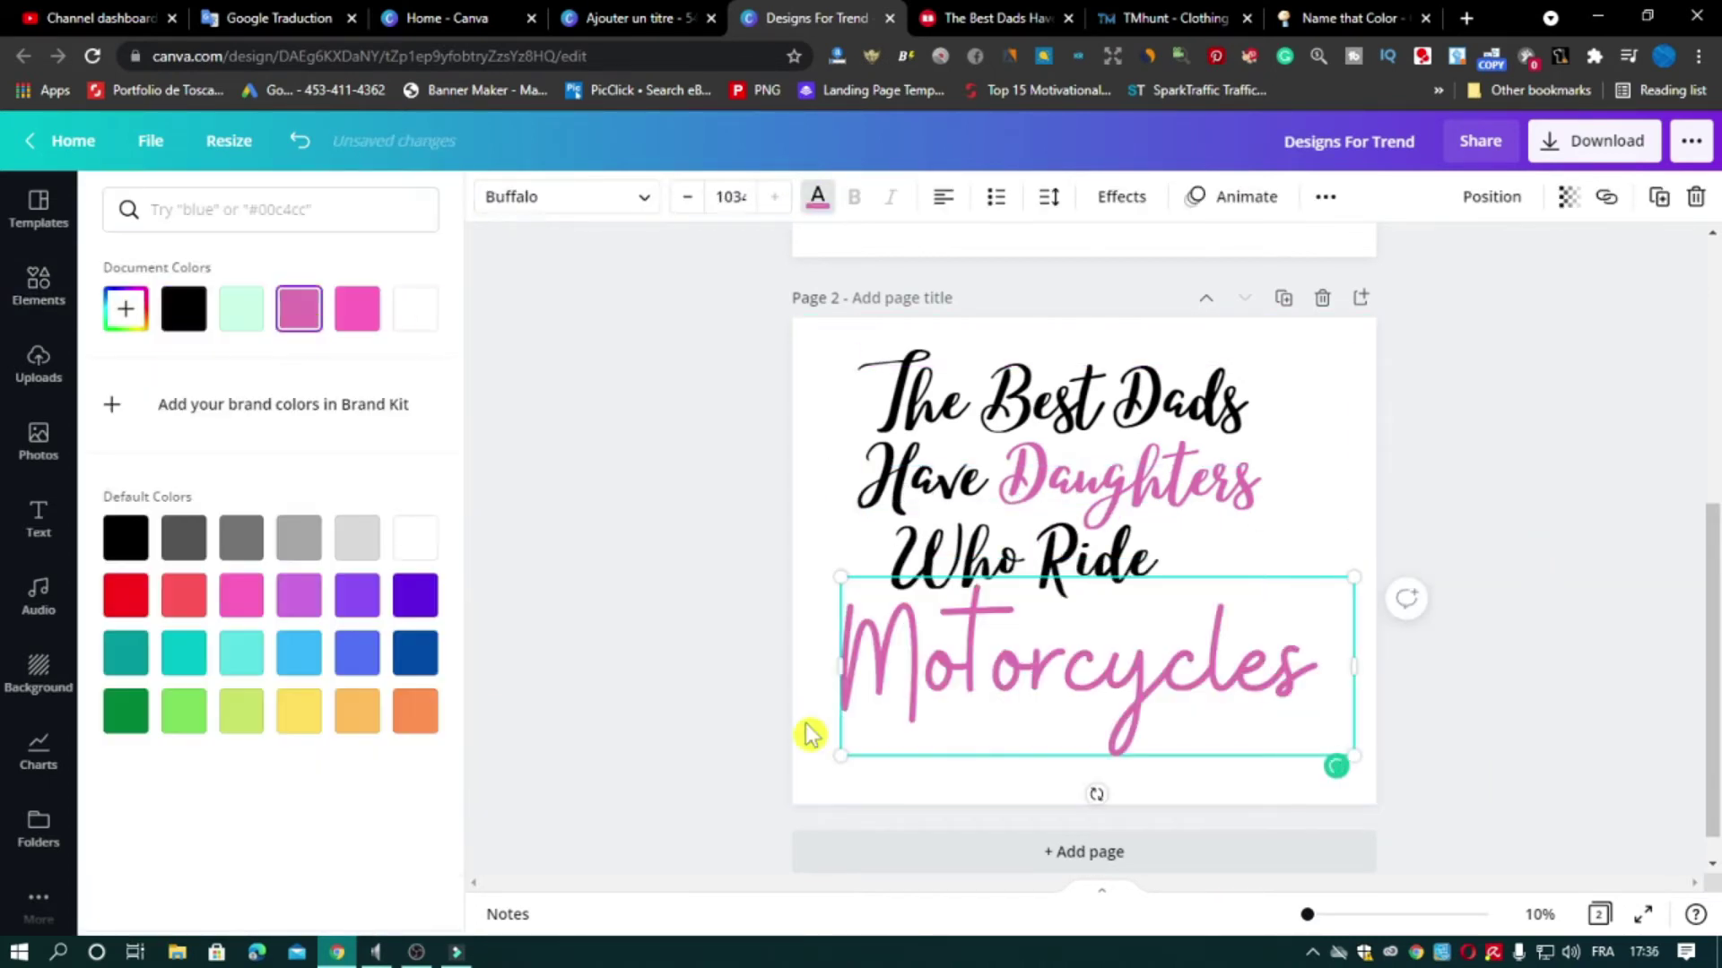
left_click(810, 730)
Find a motocross rider silhouette among the motorcycle graphics and add it to page 2
scroll(348, 372, "down", 6)
scroll(350, 372, "down", 10)
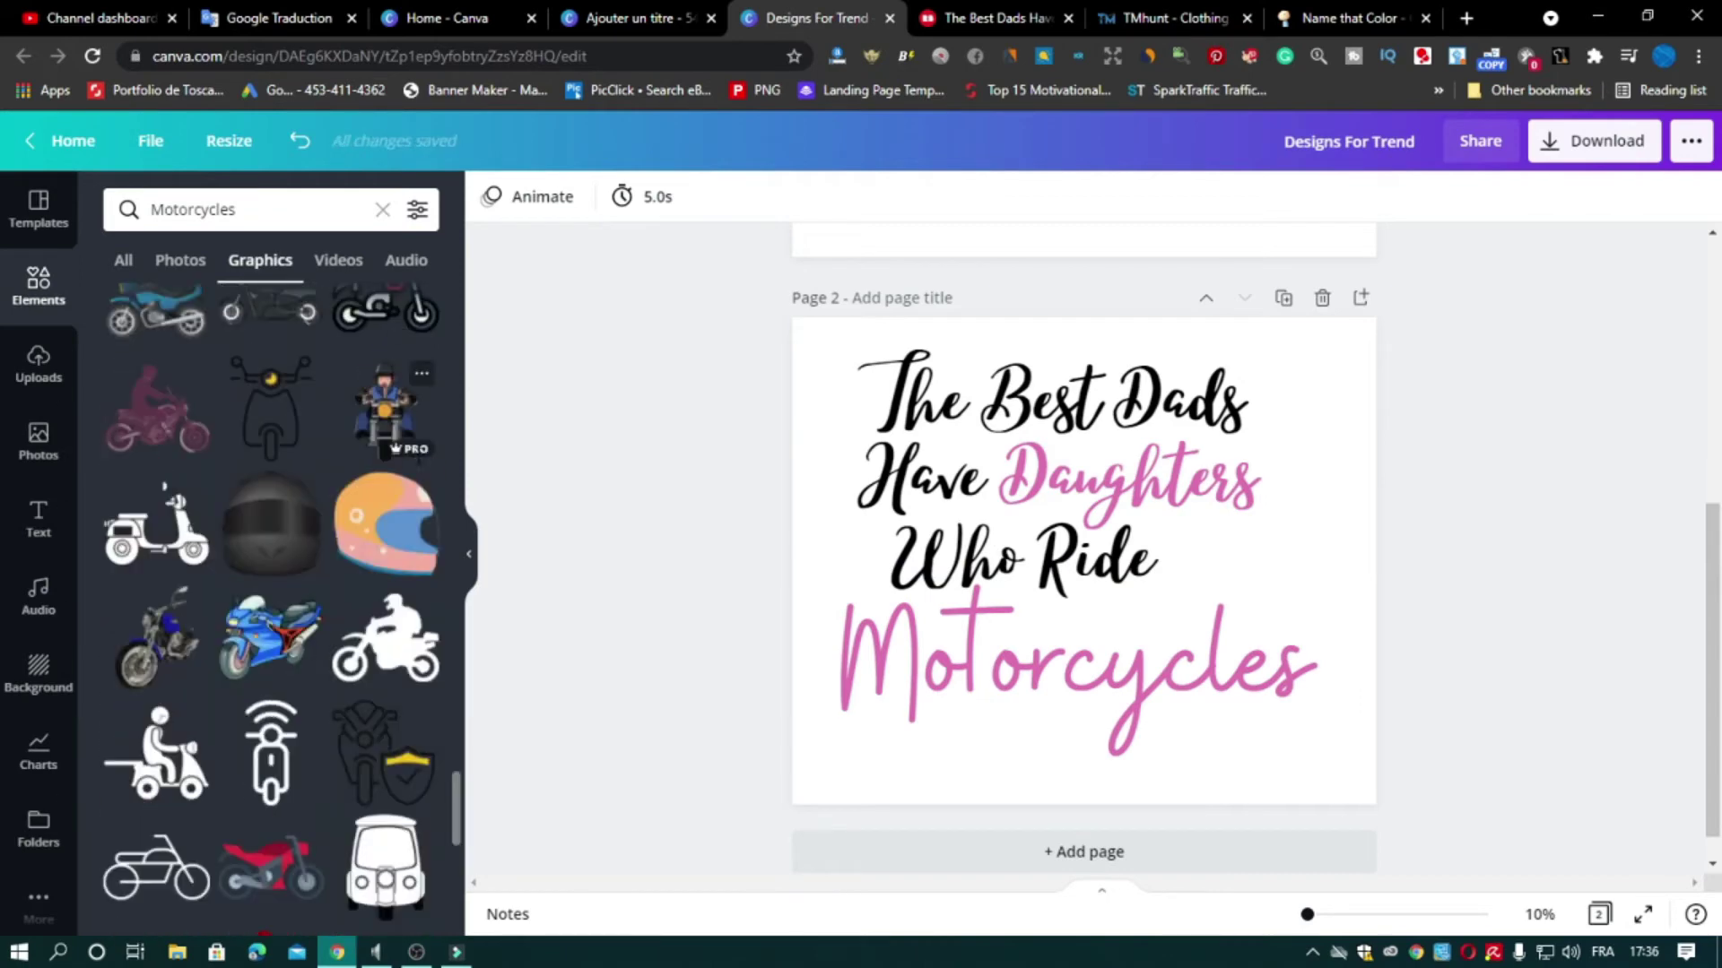
scroll(321, 451, "down", 3)
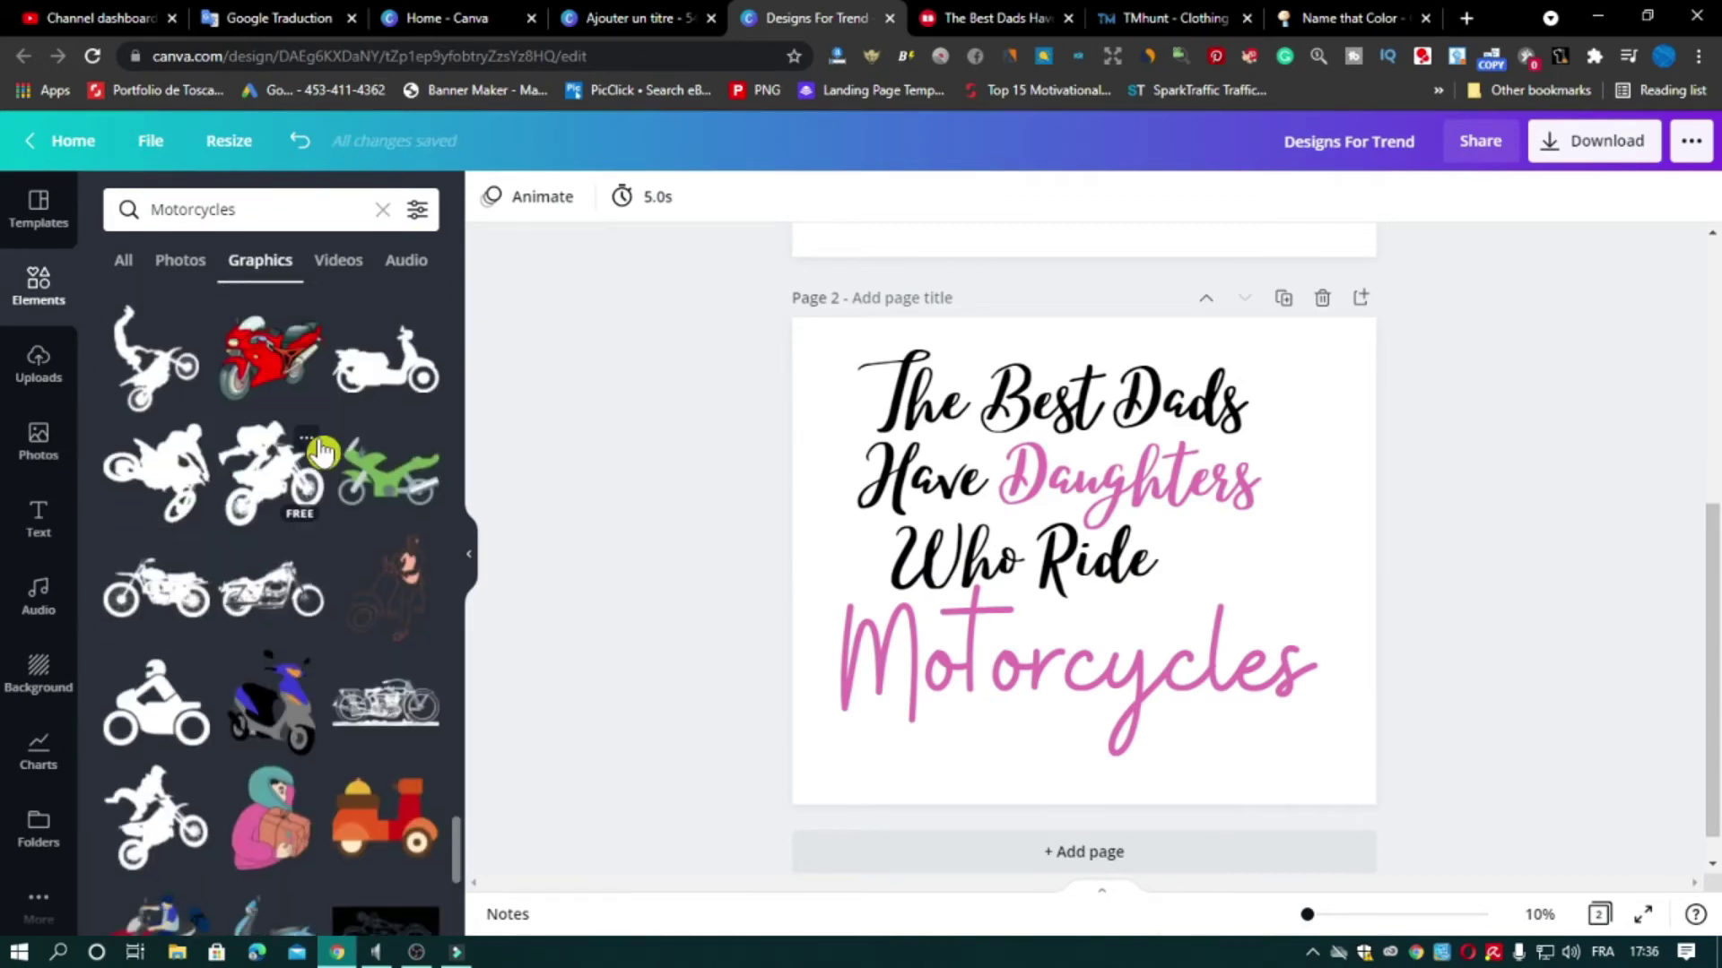
left_click(321, 451)
scroll(321, 452, "down", 2)
left_click(1540, 914)
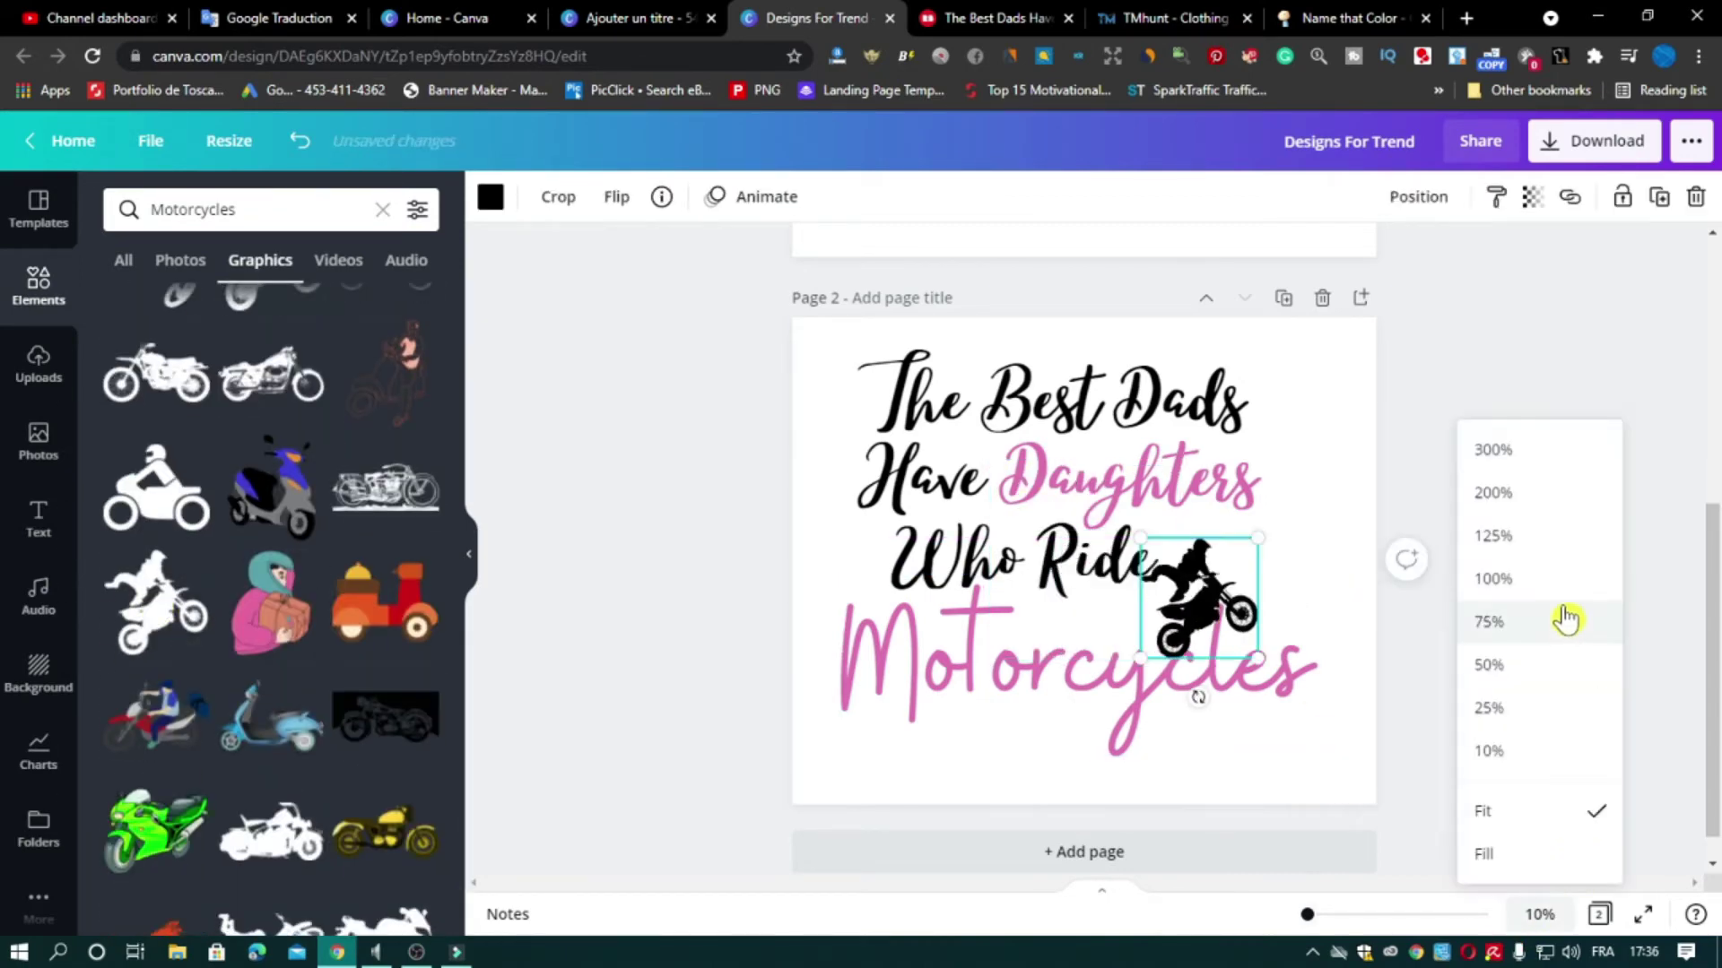
left_click(1560, 619)
left_click_drag(1318, 883, 1571, 883)
scroll(1083, 547, "down", 6)
left_click(646, 376, "shift")
left_click_drag(1246, 500, 1288, 465)
scroll(1083, 547, "up", 4)
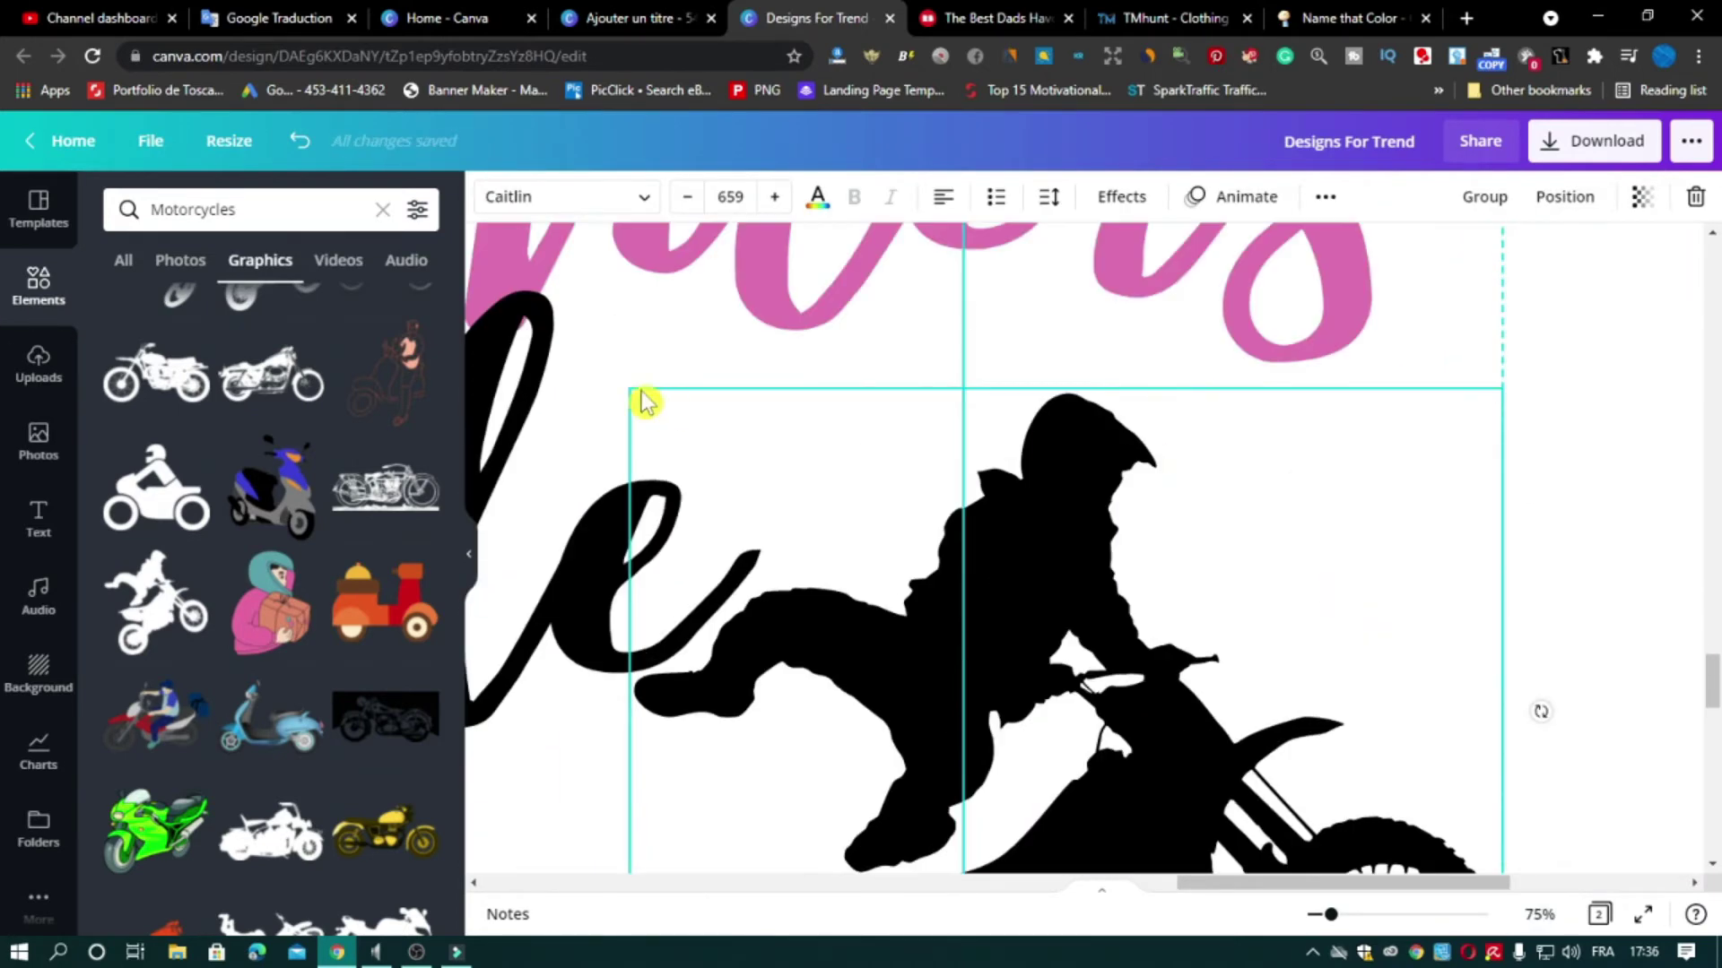
left_click_drag(1311, 767, 1436, 766)
scroll(1436, 766, "down", 3)
left_click(1540, 914)
left_click(1524, 812)
left_click(1211, 547)
left_click(300, 141)
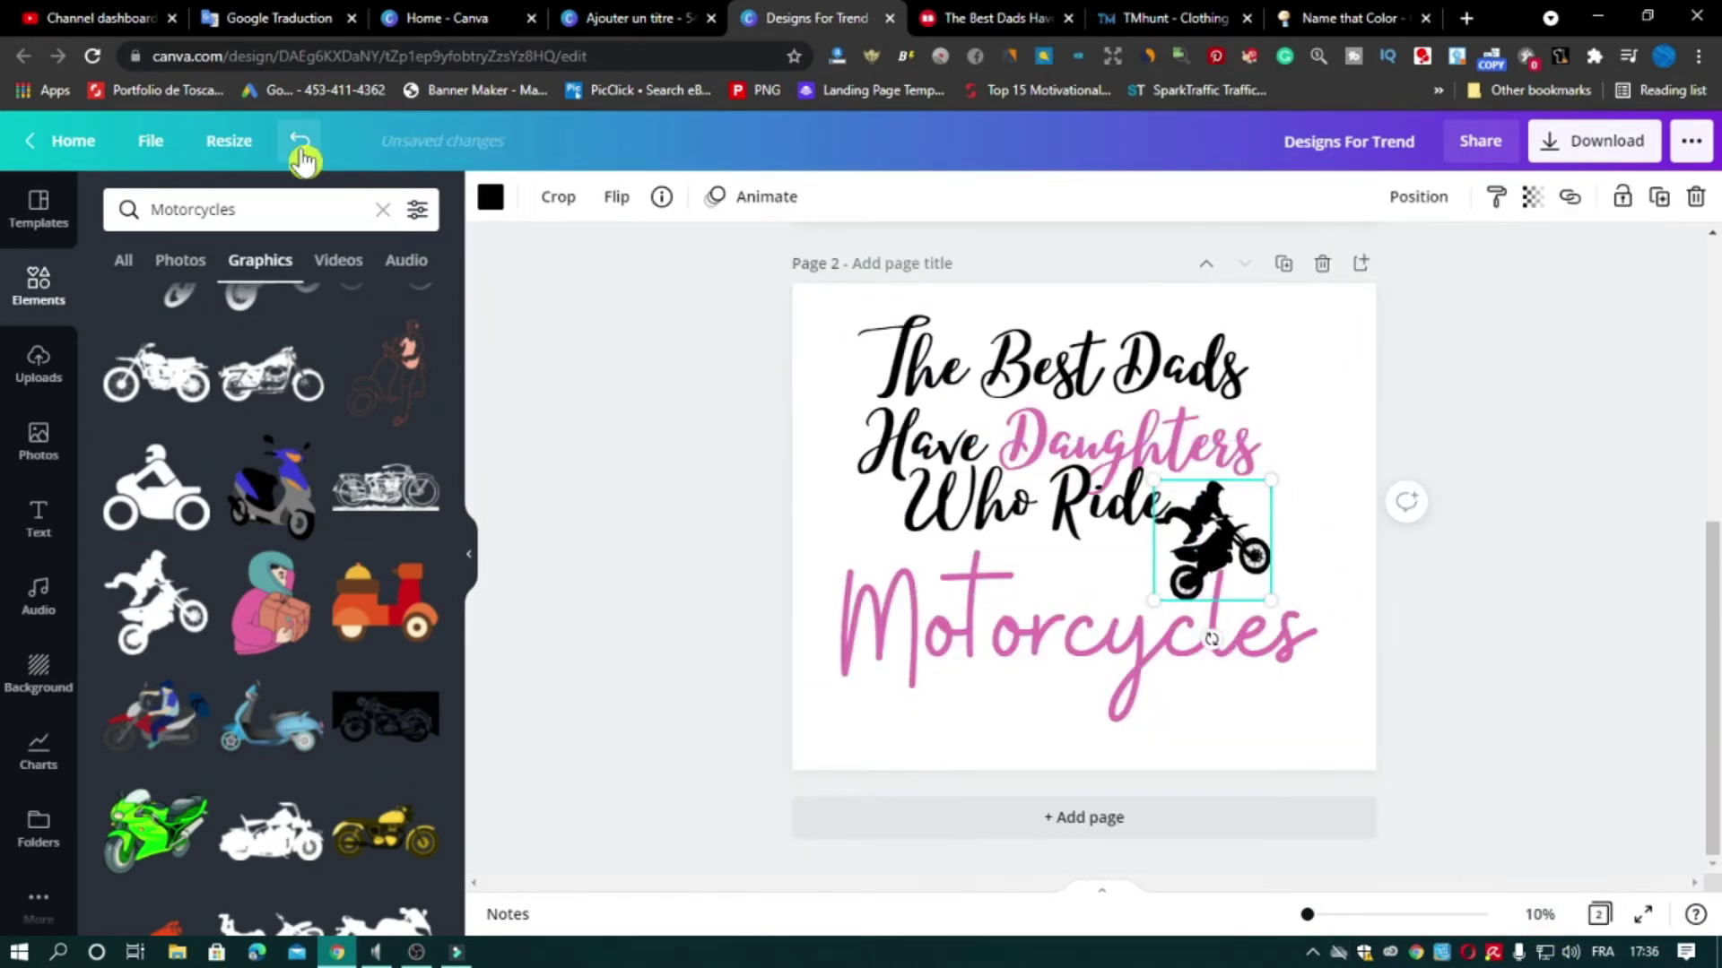
left_click(300, 141)
left_click(299, 141)
Move the rider silhouette clear of "Who Ride", just after "Ride" and above "Motorcycles"
left_click(1094, 529)
left_click(1323, 197)
left_click(1207, 247)
left_click(300, 141)
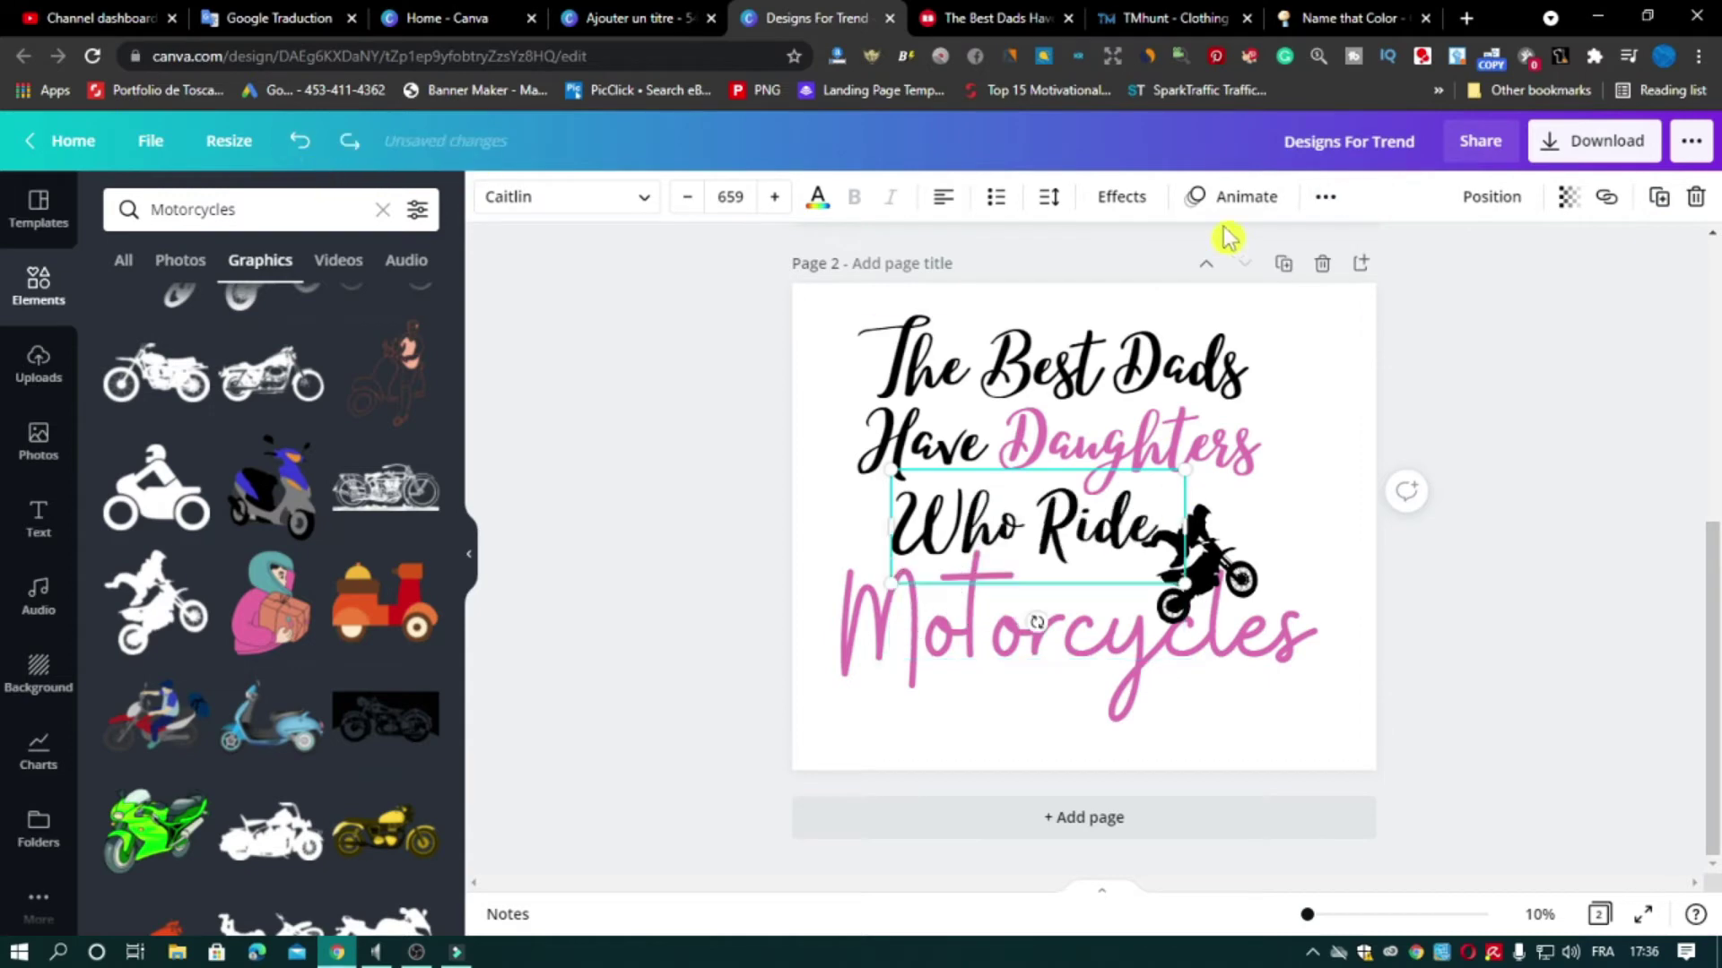
left_click(1323, 196)
left_click(1313, 248)
left_click_drag(1211, 561, 1244, 553)
left_click(1540, 914)
left_click(1534, 705)
left_click_drag(1284, 884, 1501, 884)
scroll(1429, 691, "down", 3)
left_click(1429, 691, "shift")
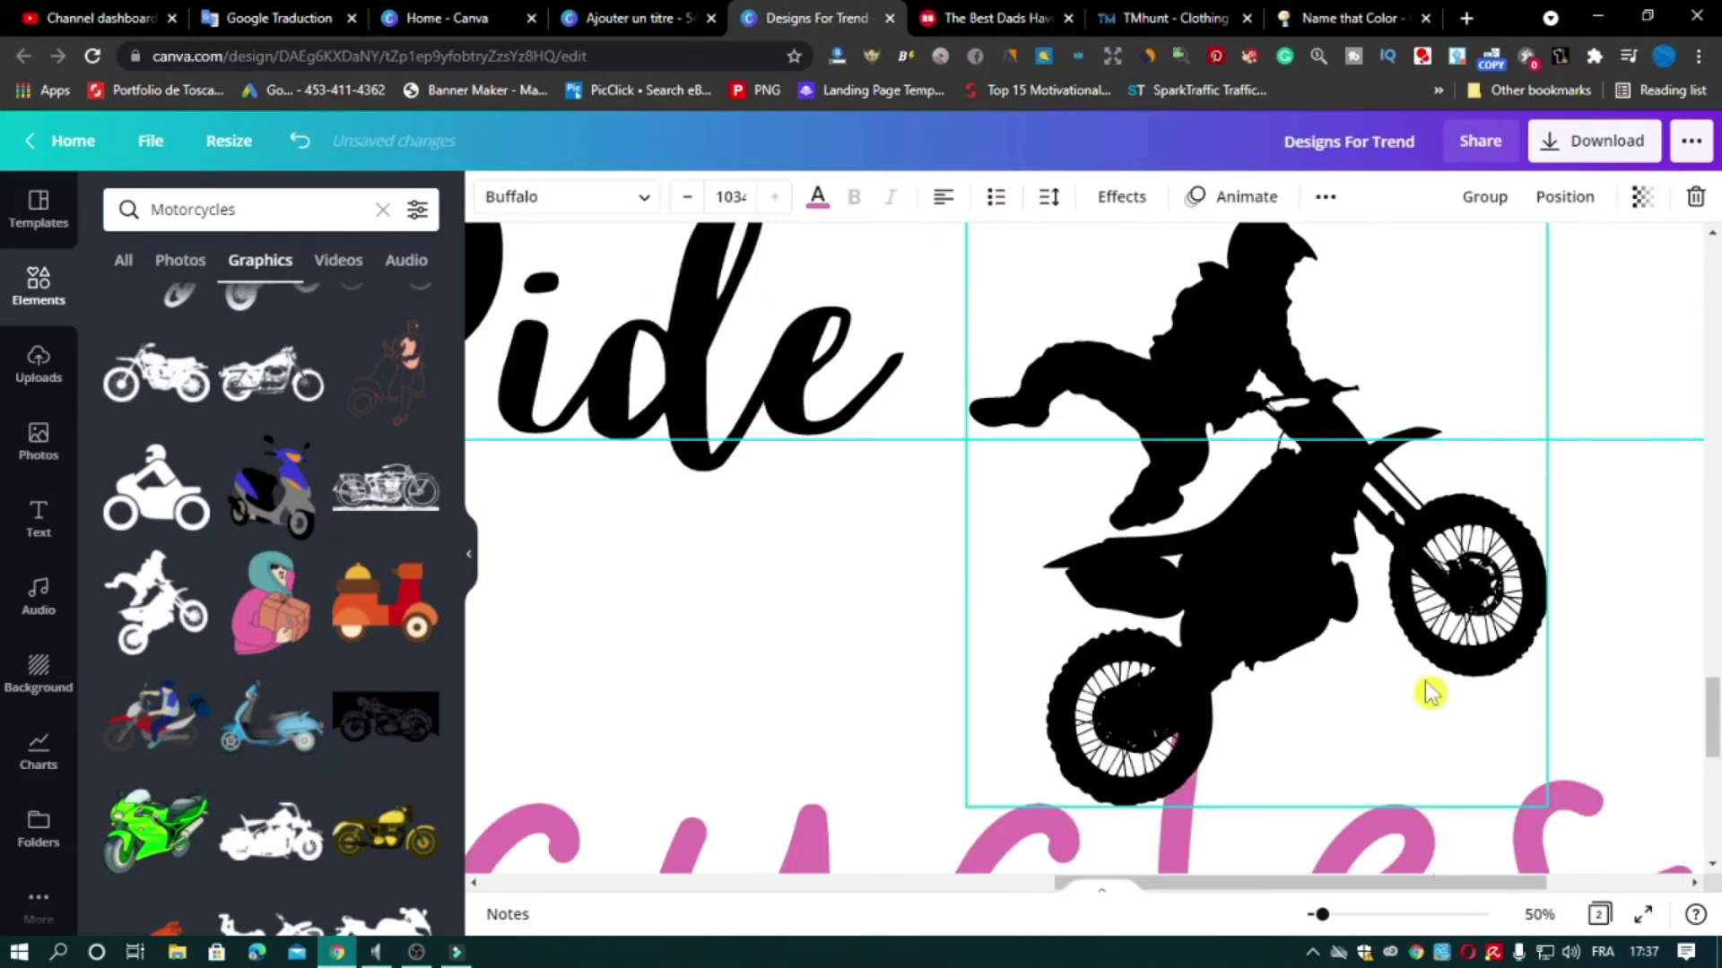
left_click_drag(1429, 692, 1413, 664)
Add a blank third page and shift the page 2 rider silhouette up and closer to "Ride"
scroll(1281, 805, "down", 8)
left_click(1260, 869)
scroll(1261, 807, "up", 15)
scroll(1343, 453, "down", 2)
left_click_drag(1255, 502, 1194, 441)
Colour the rider silhouette the same muted pink as "Motorcycles" and rotate it about 9° clockwise
left_click(491, 196)
left_click(299, 308)
left_click_drag(1193, 845, 1140, 845)
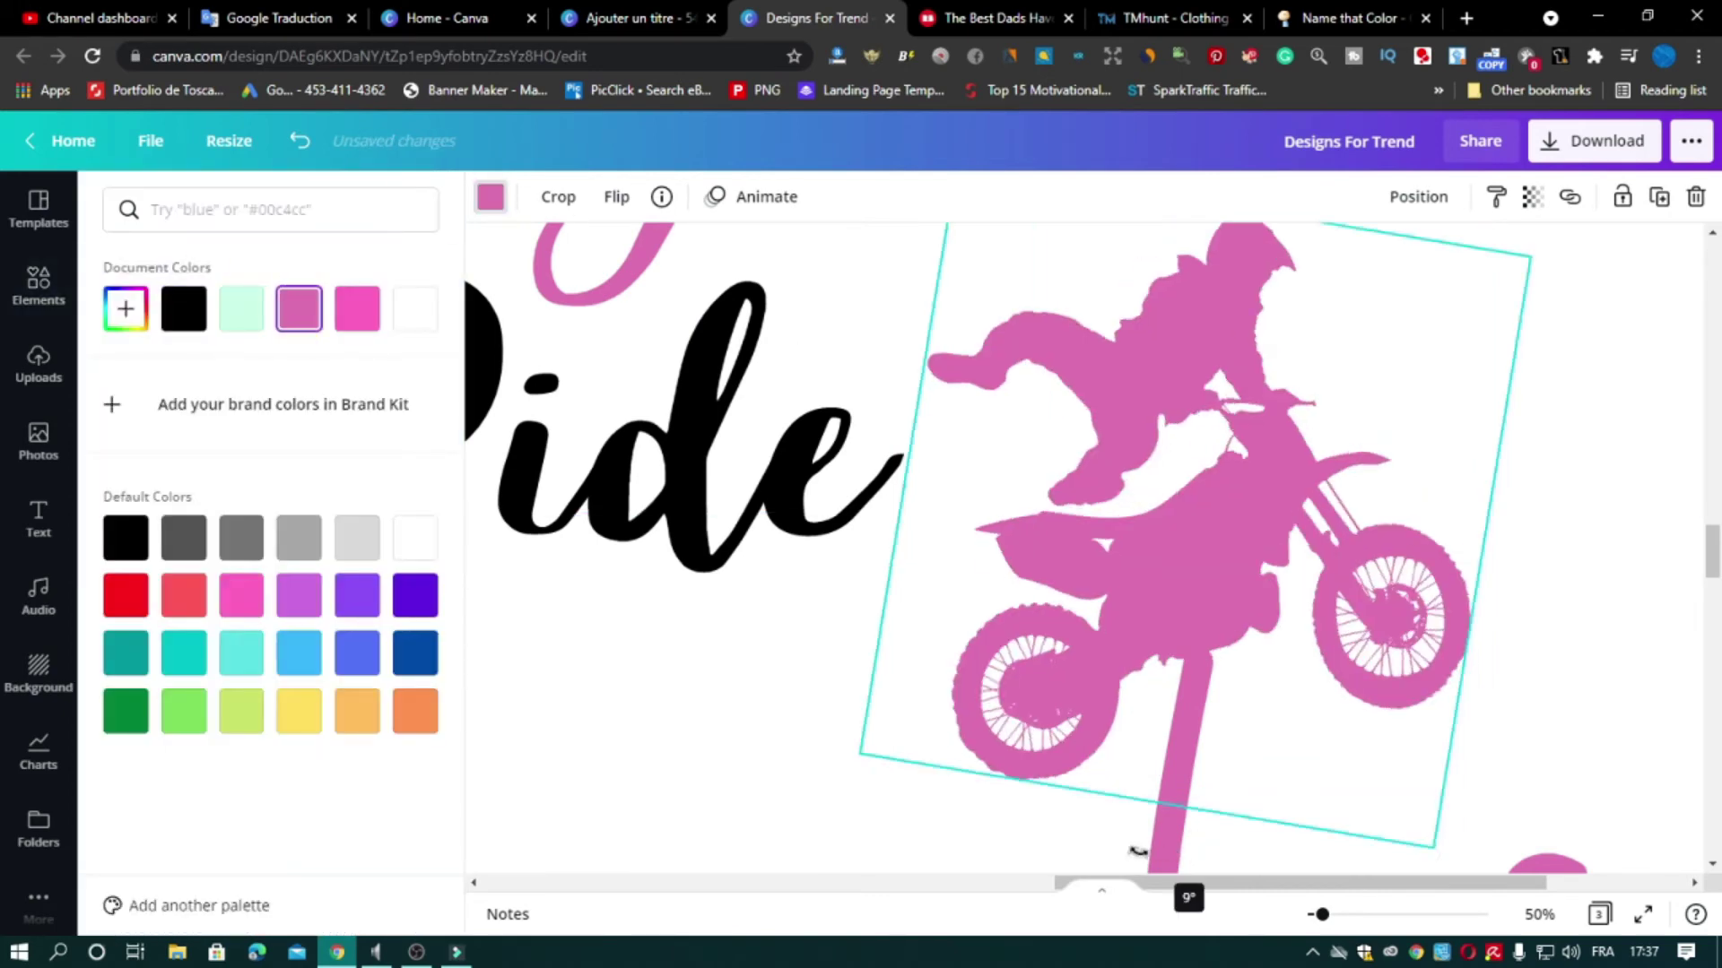
left_click_drag(1287, 690, 1292, 664)
left_click(1540, 913)
left_click(1524, 750)
left_click(1248, 541)
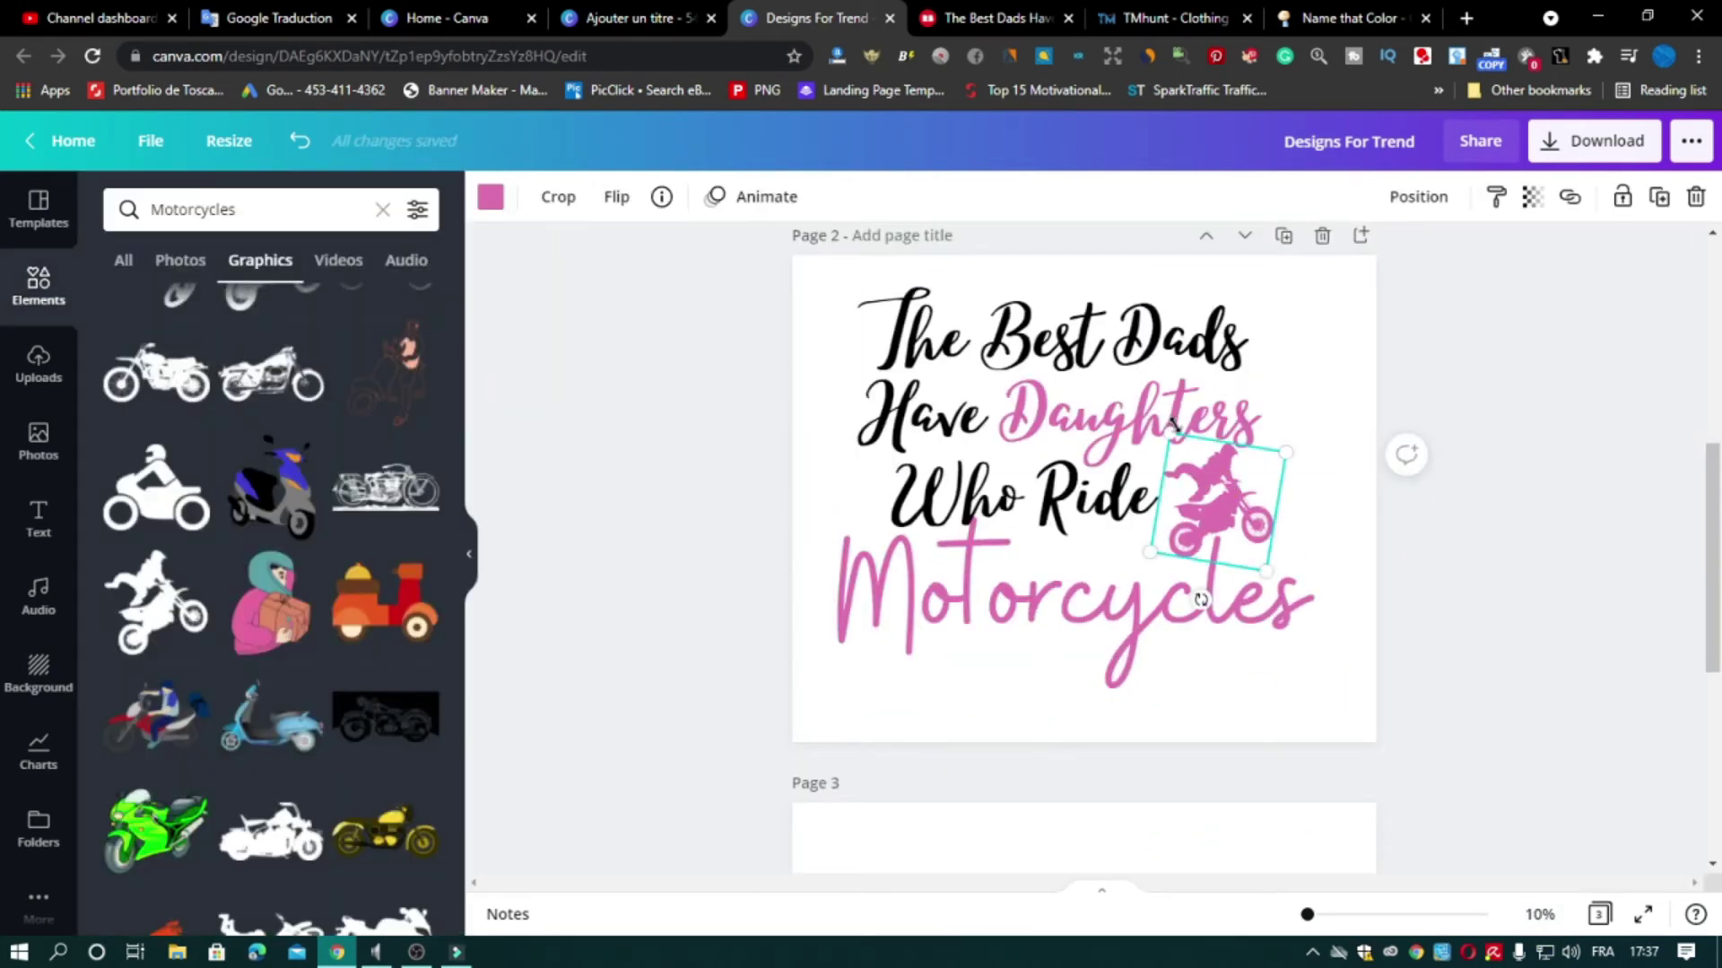
Fine-tune the rider silhouette's size and position after "Ride" and move "Motorcycles" slightly down
left_click_drag(1246, 538, 1238, 531)
left_click_drag(1172, 444, 1177, 452)
left_click(1467, 687)
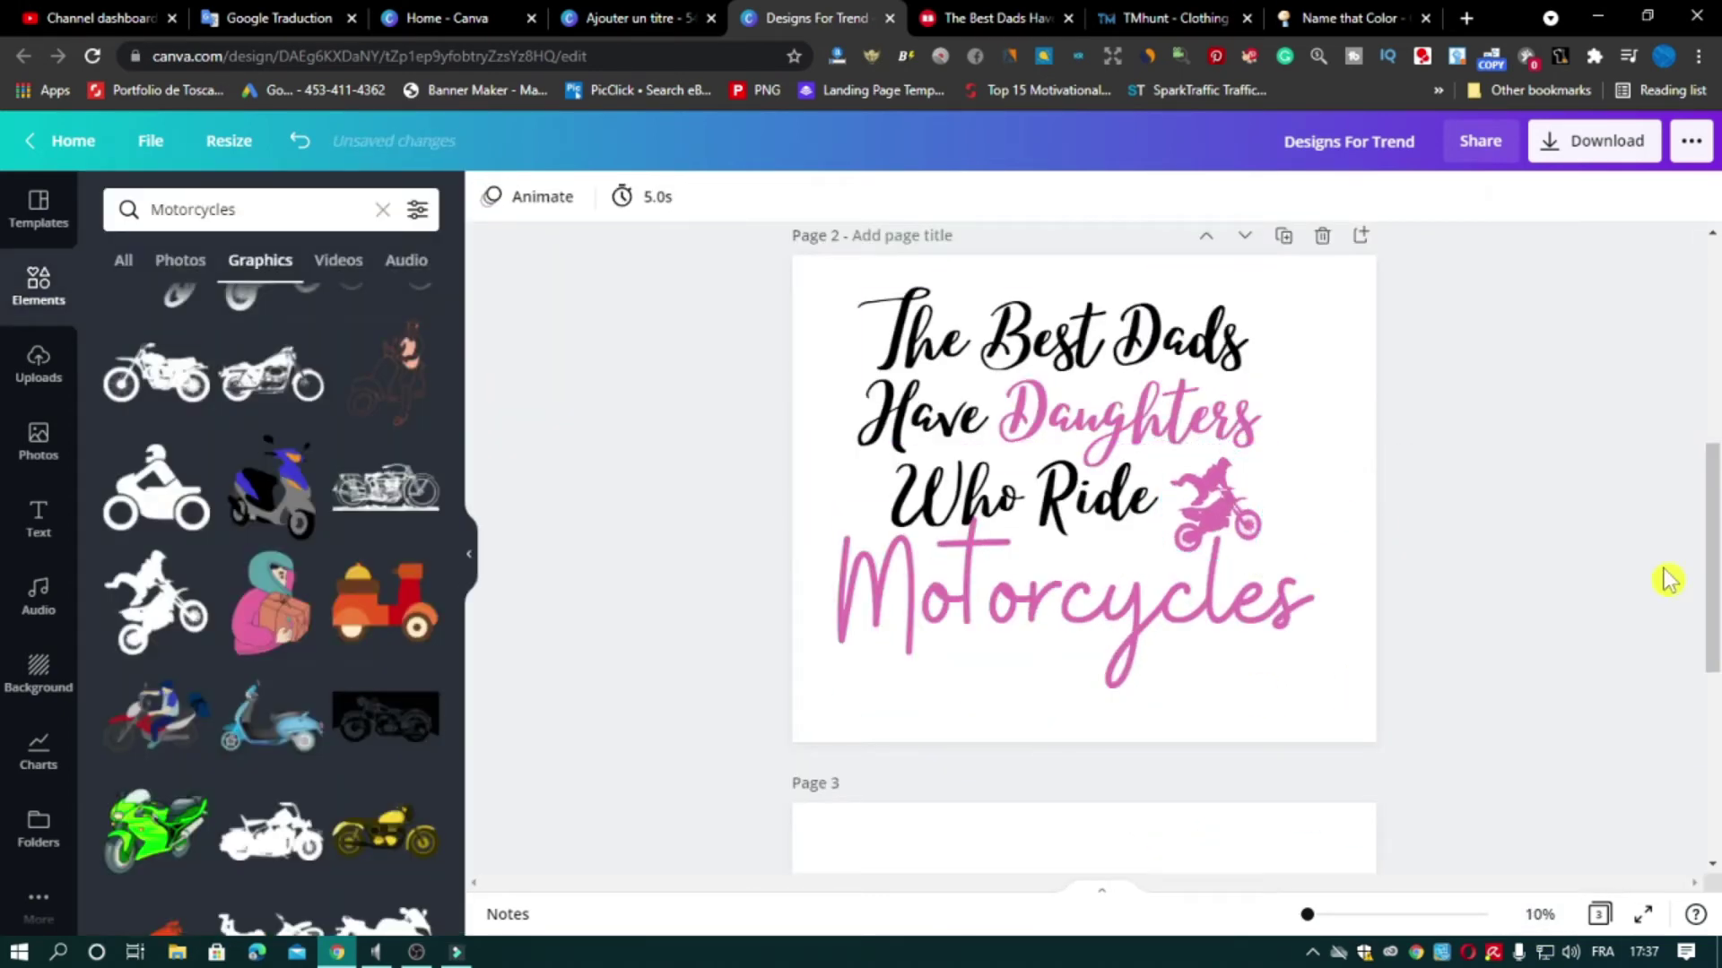
left_click_drag(1108, 615, 1114, 634)
left_click(1199, 542)
left_click_drag(1166, 550, 1210, 536)
left_click(1394, 601)
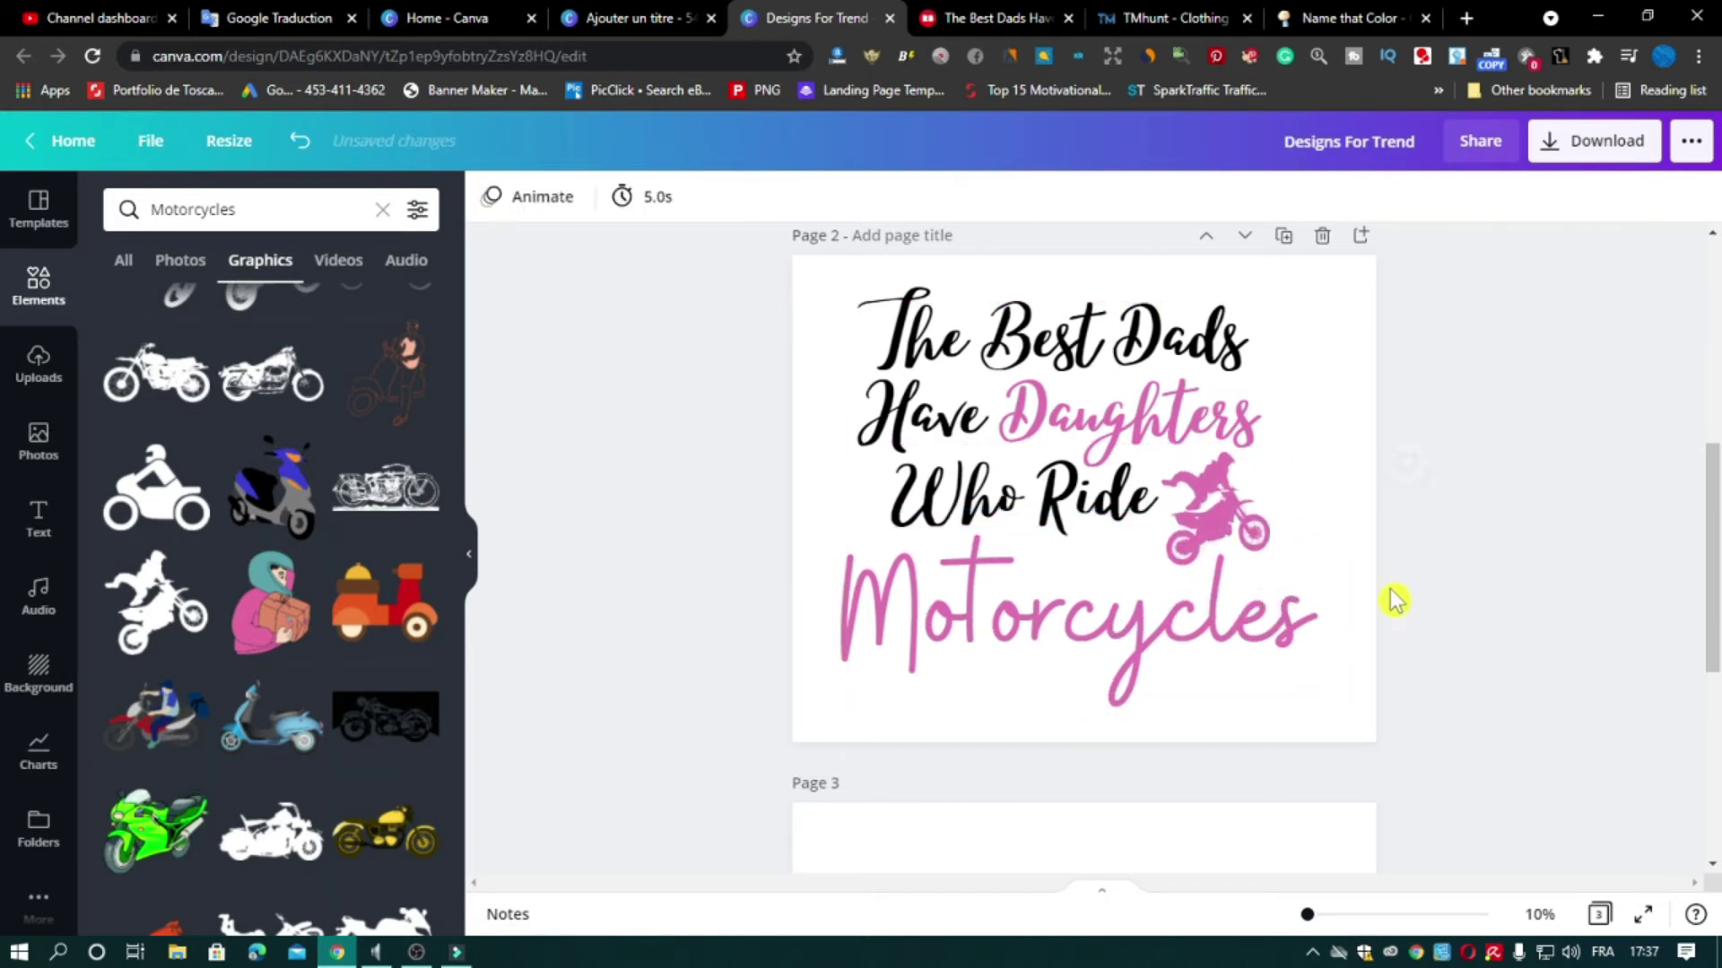
left_click(1305, 626)
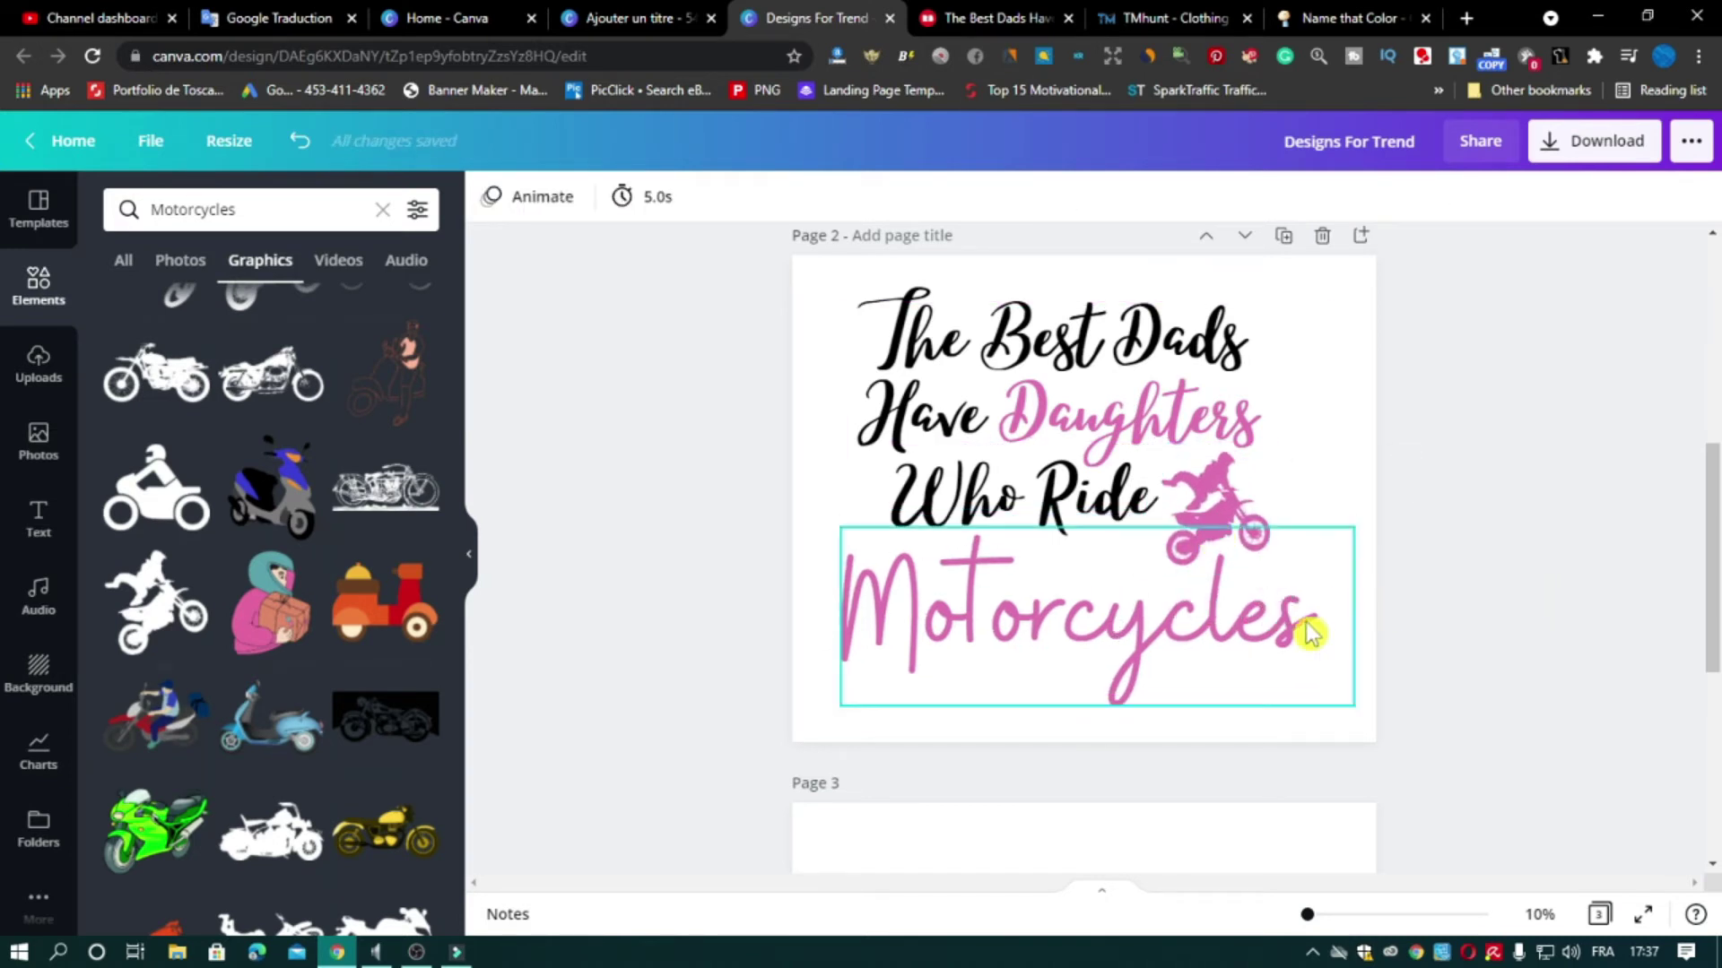
left_click(1583, 724)
Add the helmet silhouette from the motorcycle graphics to page 1 and shrink it to a small accent
scroll(1666, 458, "up", 6)
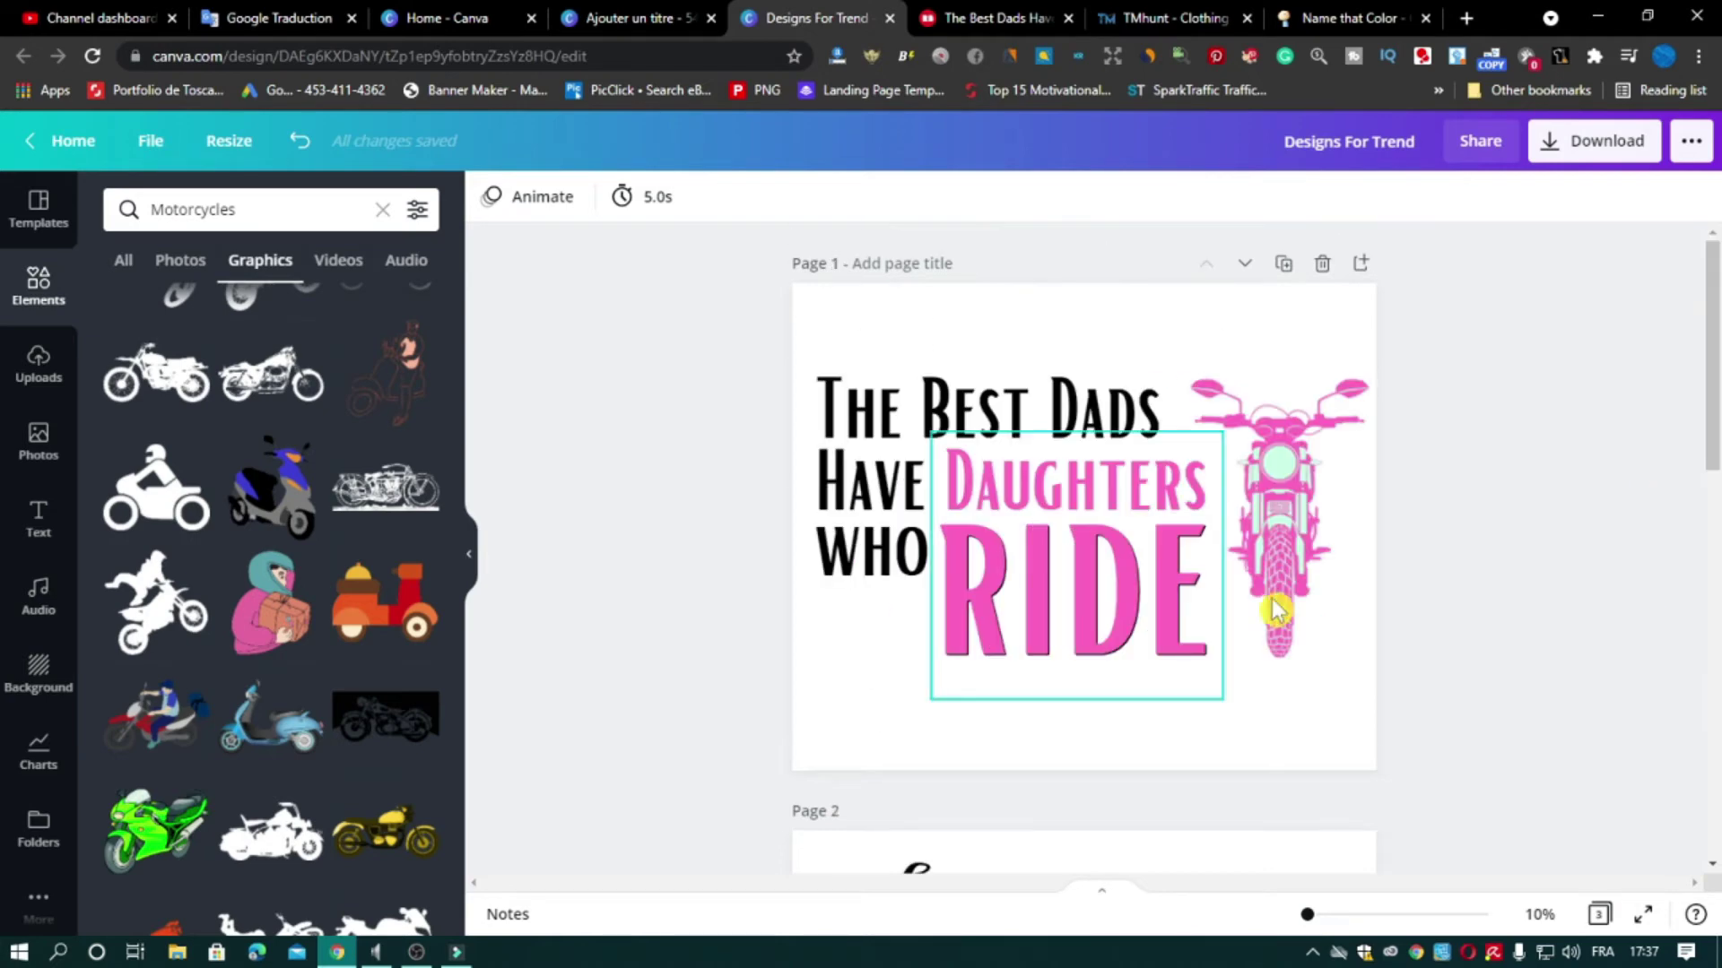
scroll(344, 529, "down", 10)
scroll(343, 529, "down", 10)
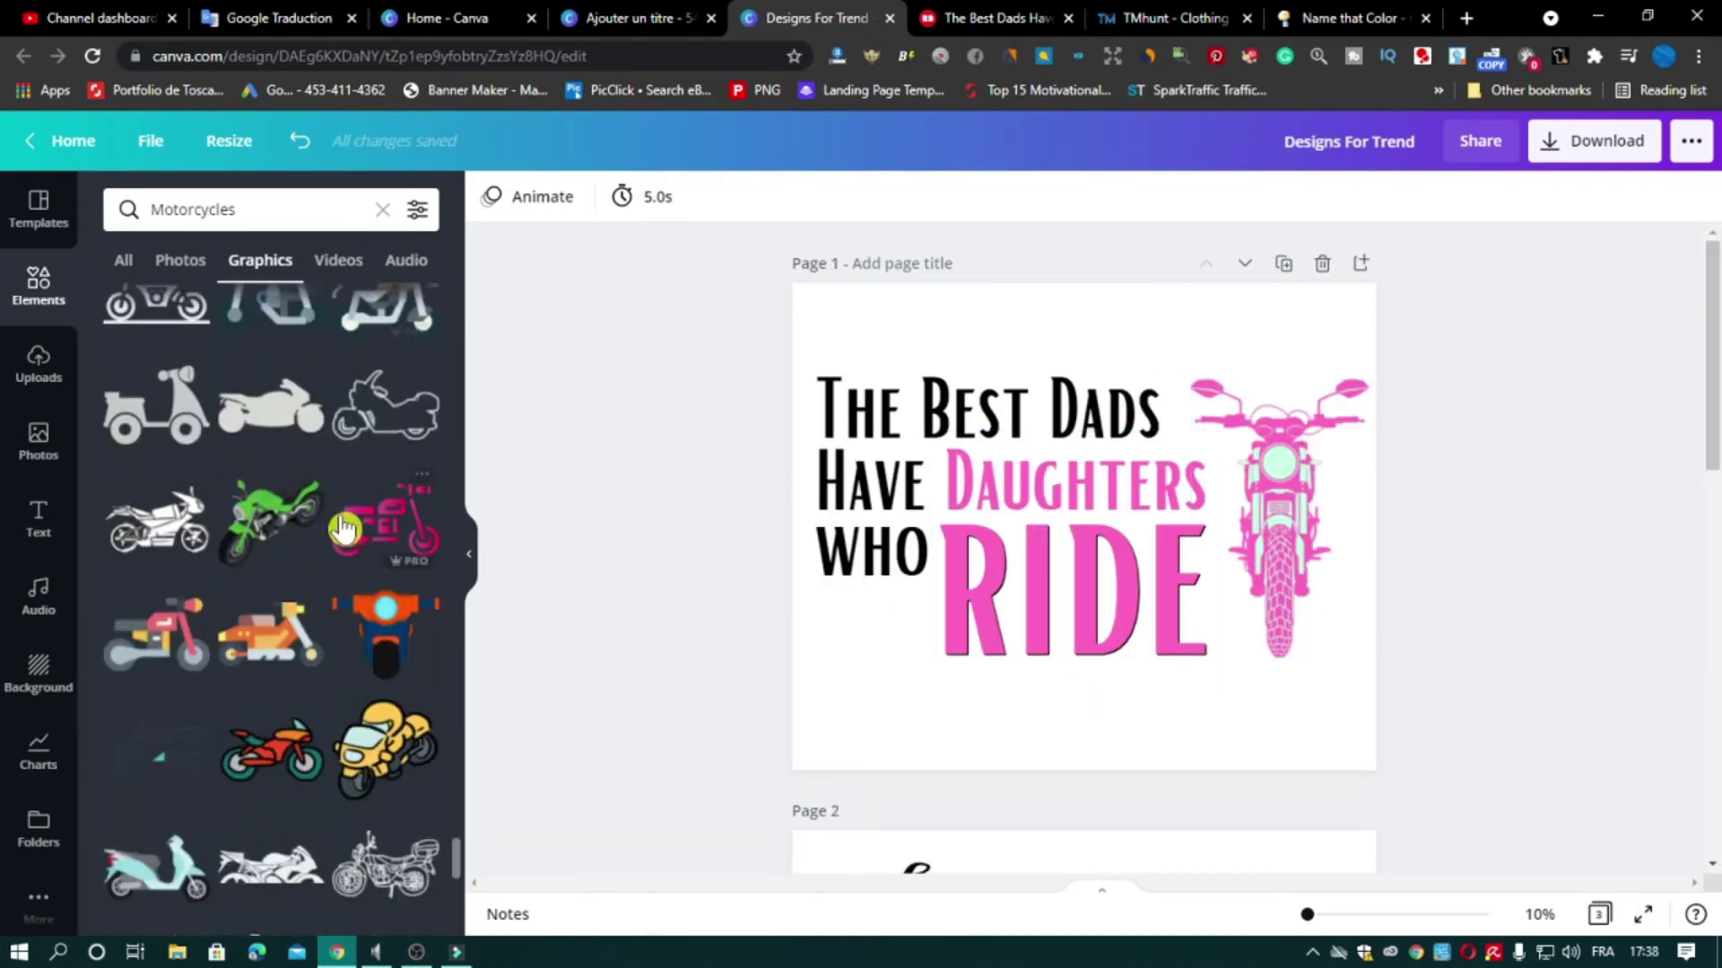
left_click_drag(455, 877, 455, 335)
scroll(404, 442, "up", 2)
left_click(156, 419)
left_click_drag(1093, 521, 1137, 581)
Move the helmet to the top of the "E" in "RIDE", tilt it and make it smaller
left_click(1527, 917)
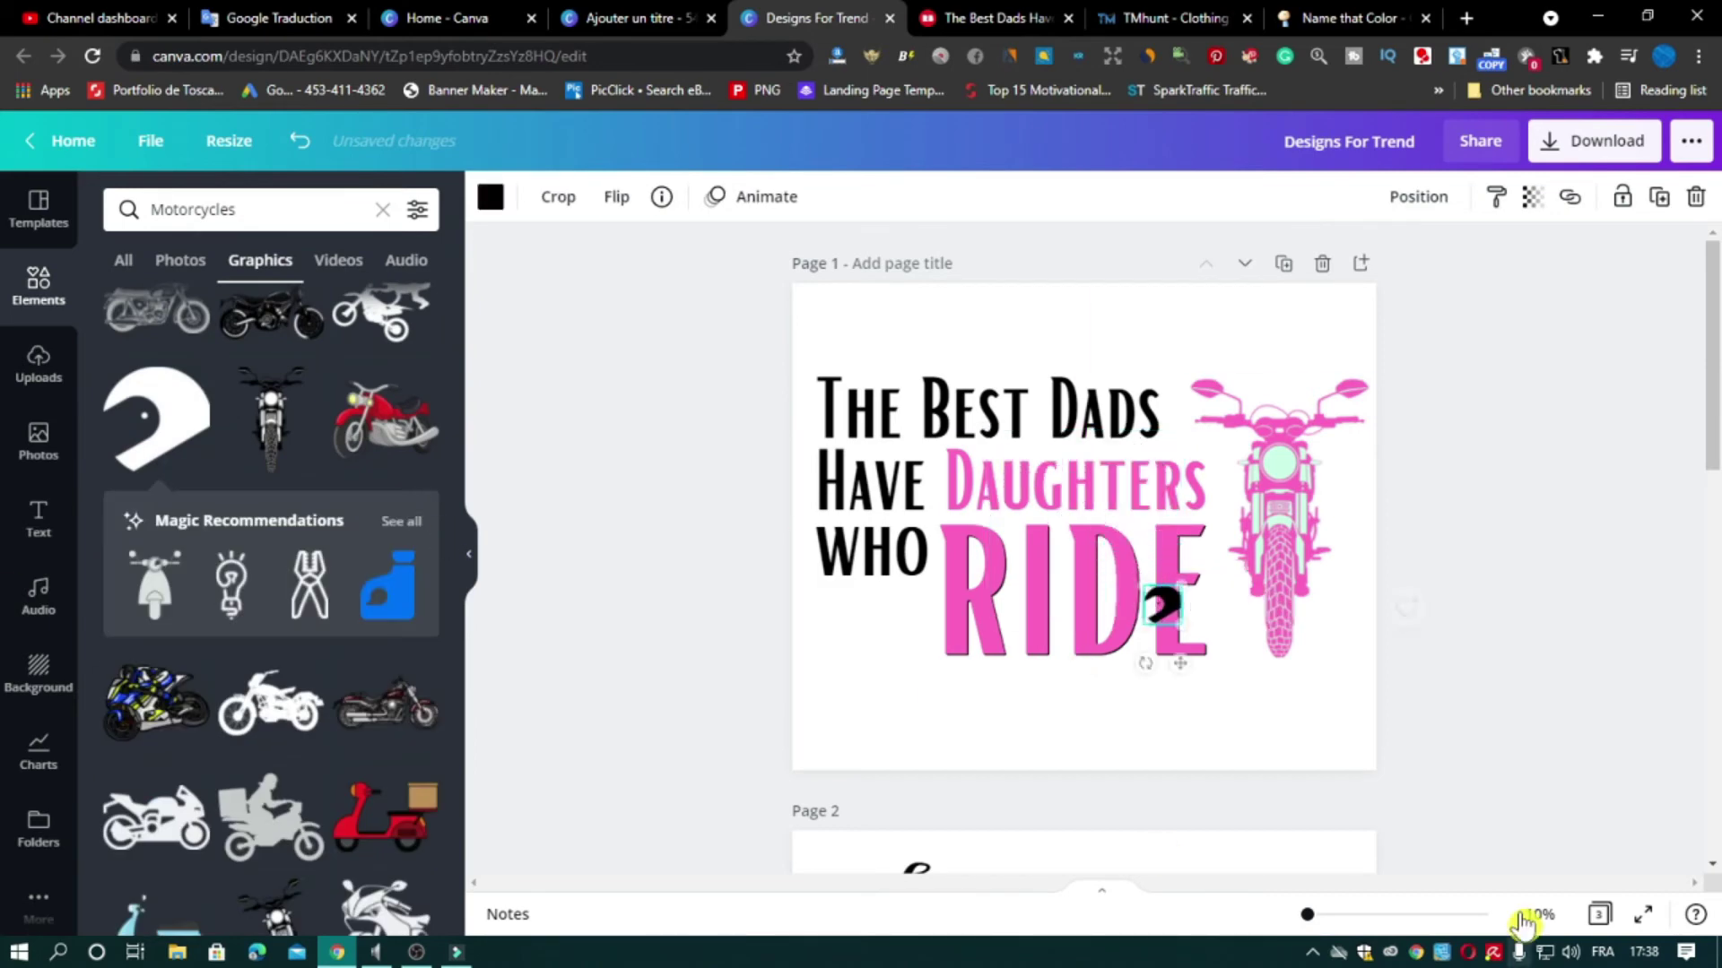
left_click(1529, 732)
scroll(1399, 753, "up", 1)
left_click_drag(1280, 790, 1288, 631)
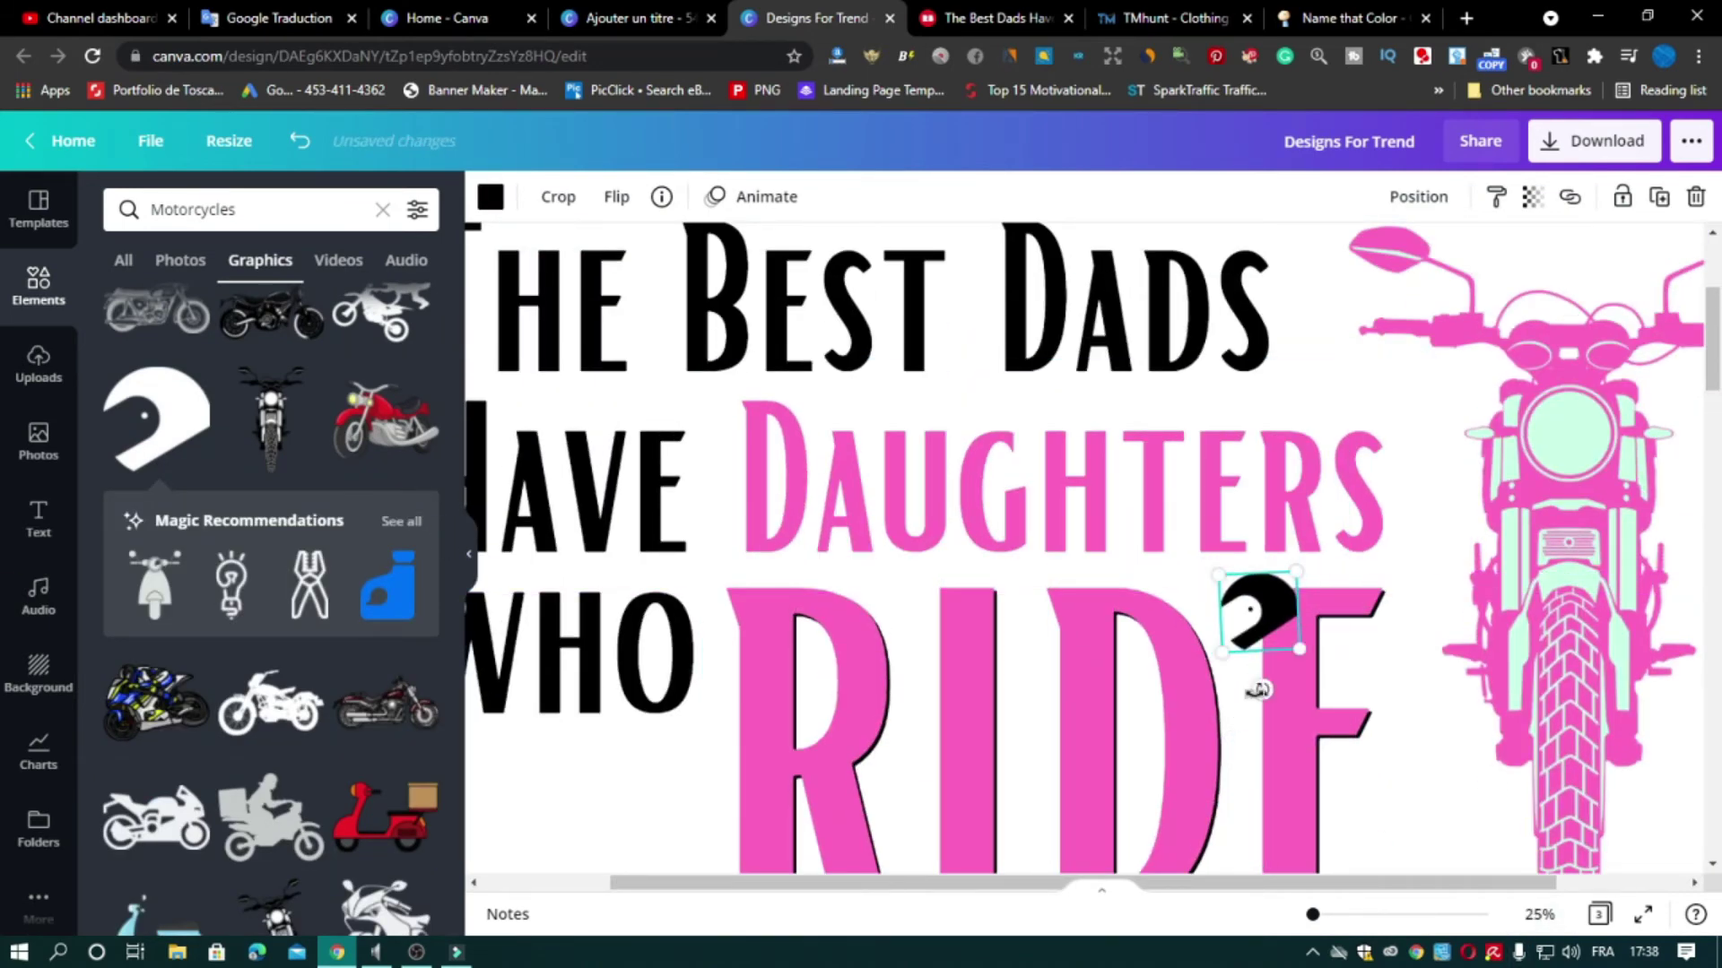
left_click_drag(1256, 691, 1229, 684)
left_click_drag(1294, 617, 1291, 591)
left_click_drag(1236, 541, 1250, 547)
Try the helmet in the design's pink and set its colour back to black
left_click(490, 197)
left_click(298, 308)
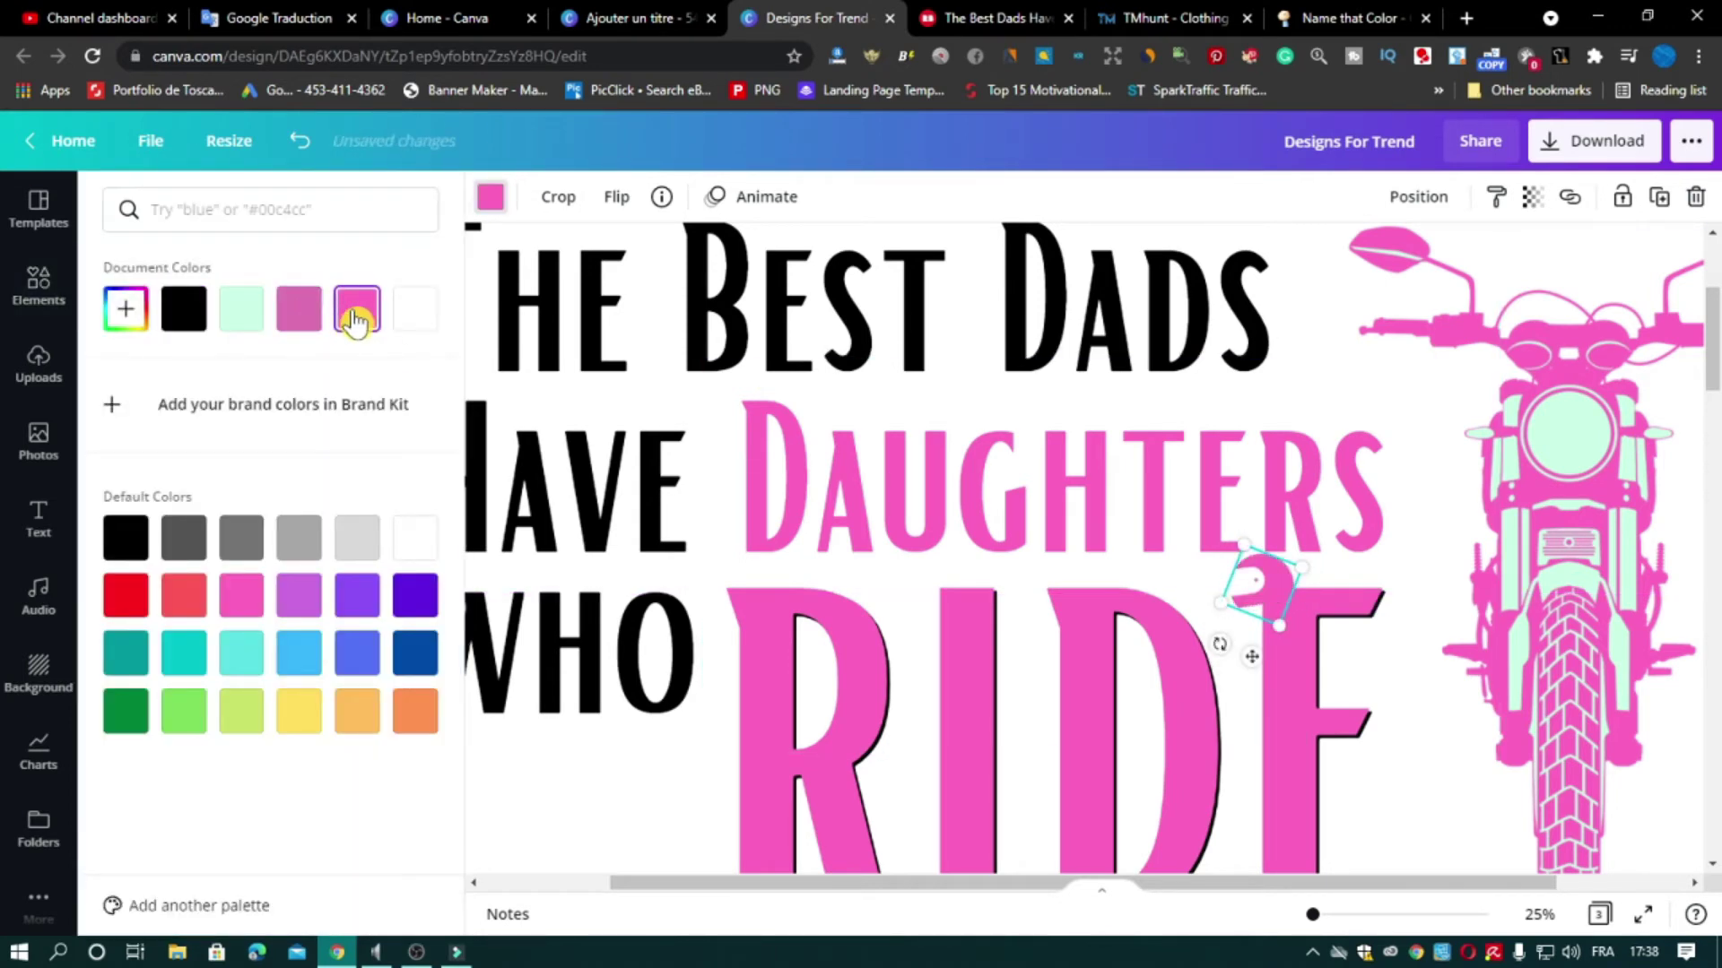
left_click(184, 308)
left_click(1540, 914)
left_click(1599, 822)
double_click(1488, 628)
Flip the helmet horizontally and rest it on top of the "D" in "RIDE" on page 1
left_click_drag(1157, 527, 1202, 570)
left_click(1539, 914)
left_click(1539, 735)
left_click(616, 196)
left_click(669, 261)
left_click(1238, 628)
left_click(1540, 915)
left_click(1598, 822)
left_click(1607, 670)
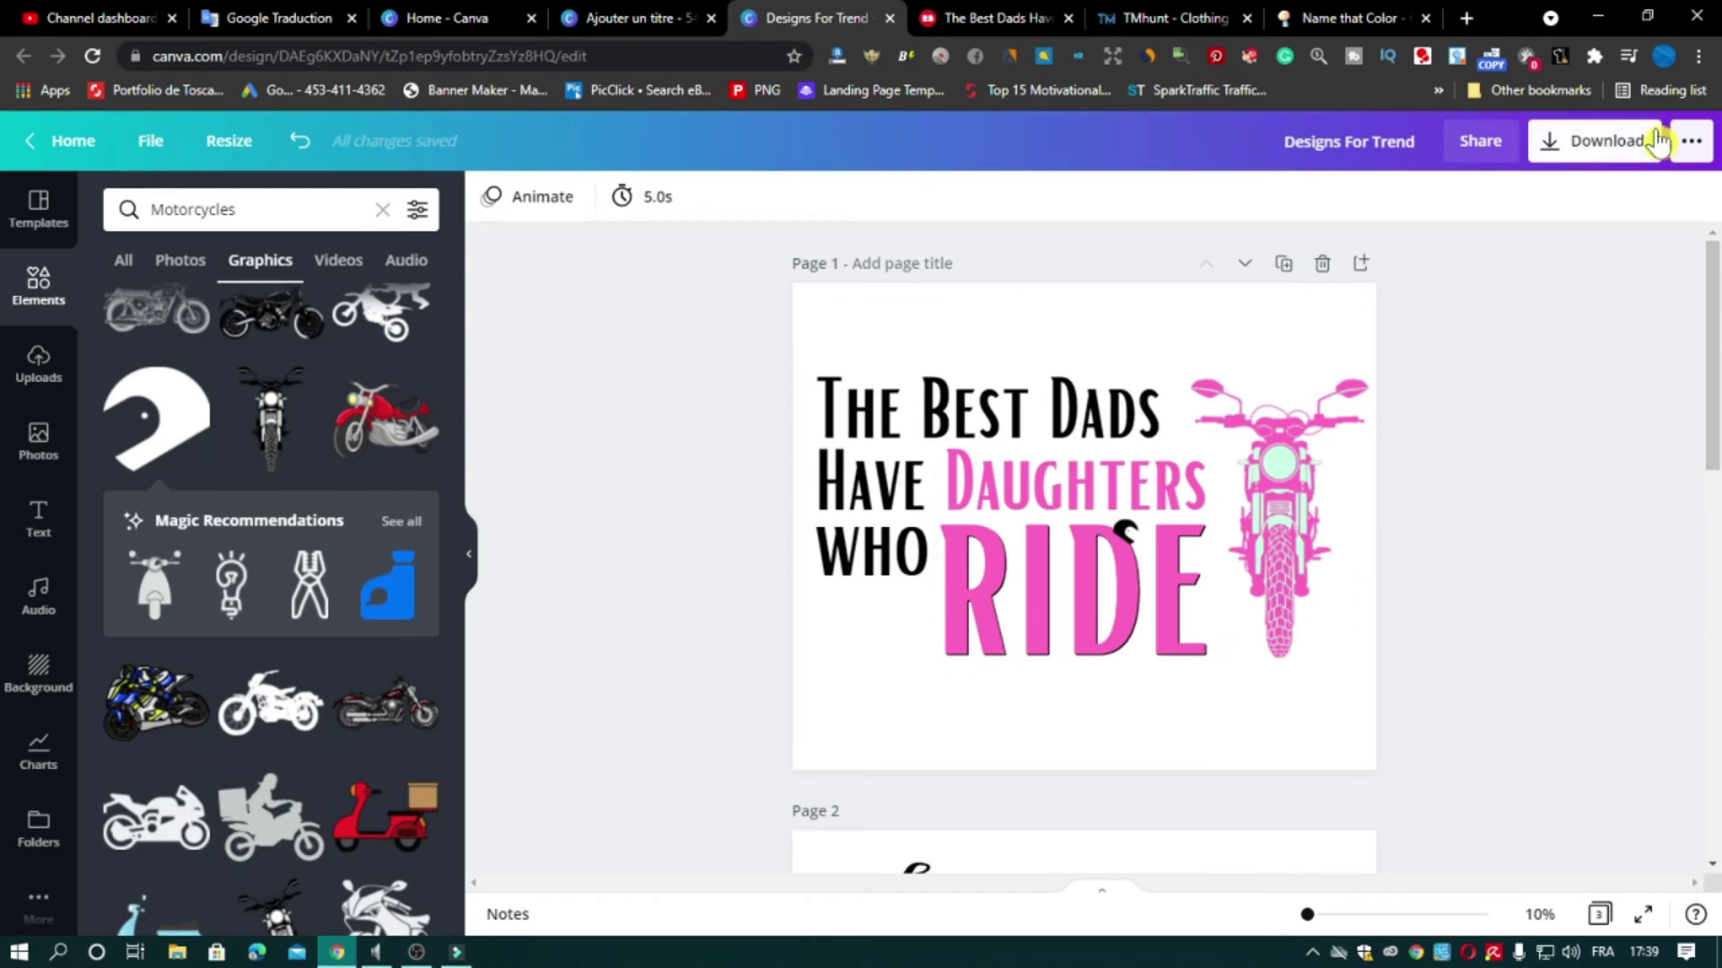
Review both finished designs, switch to Redbubble and open its page for adding new work
scroll(1630, 530, "down", 5)
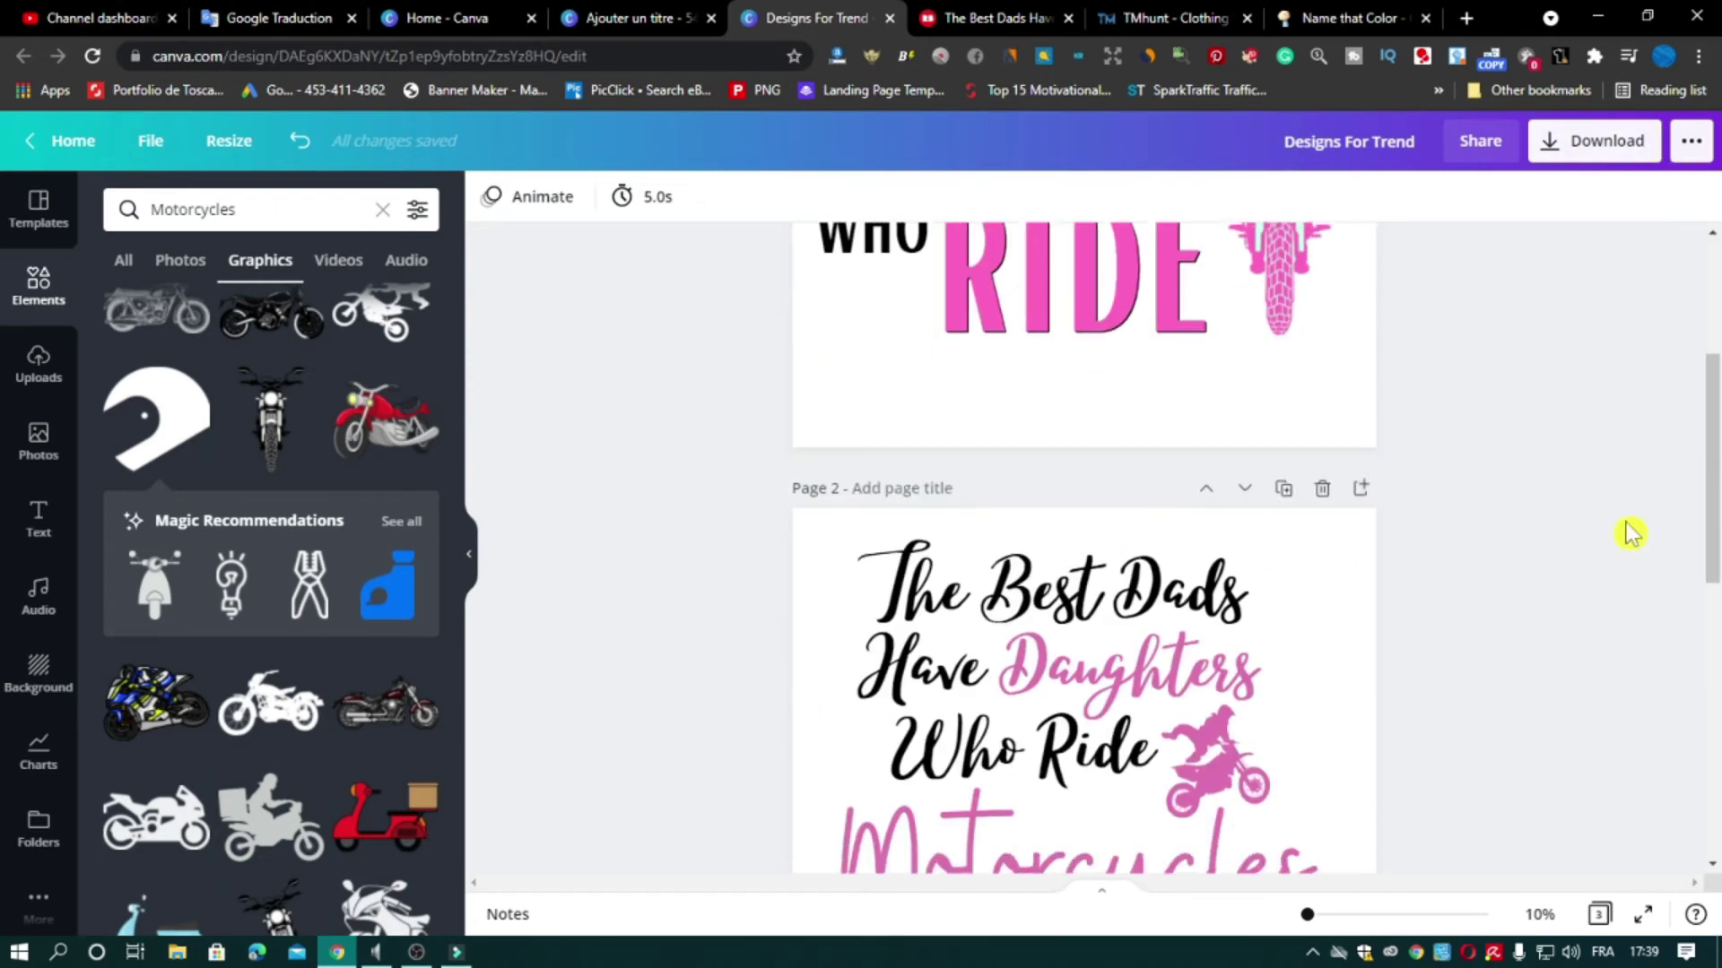
scroll(1547, 547, "up", 5)
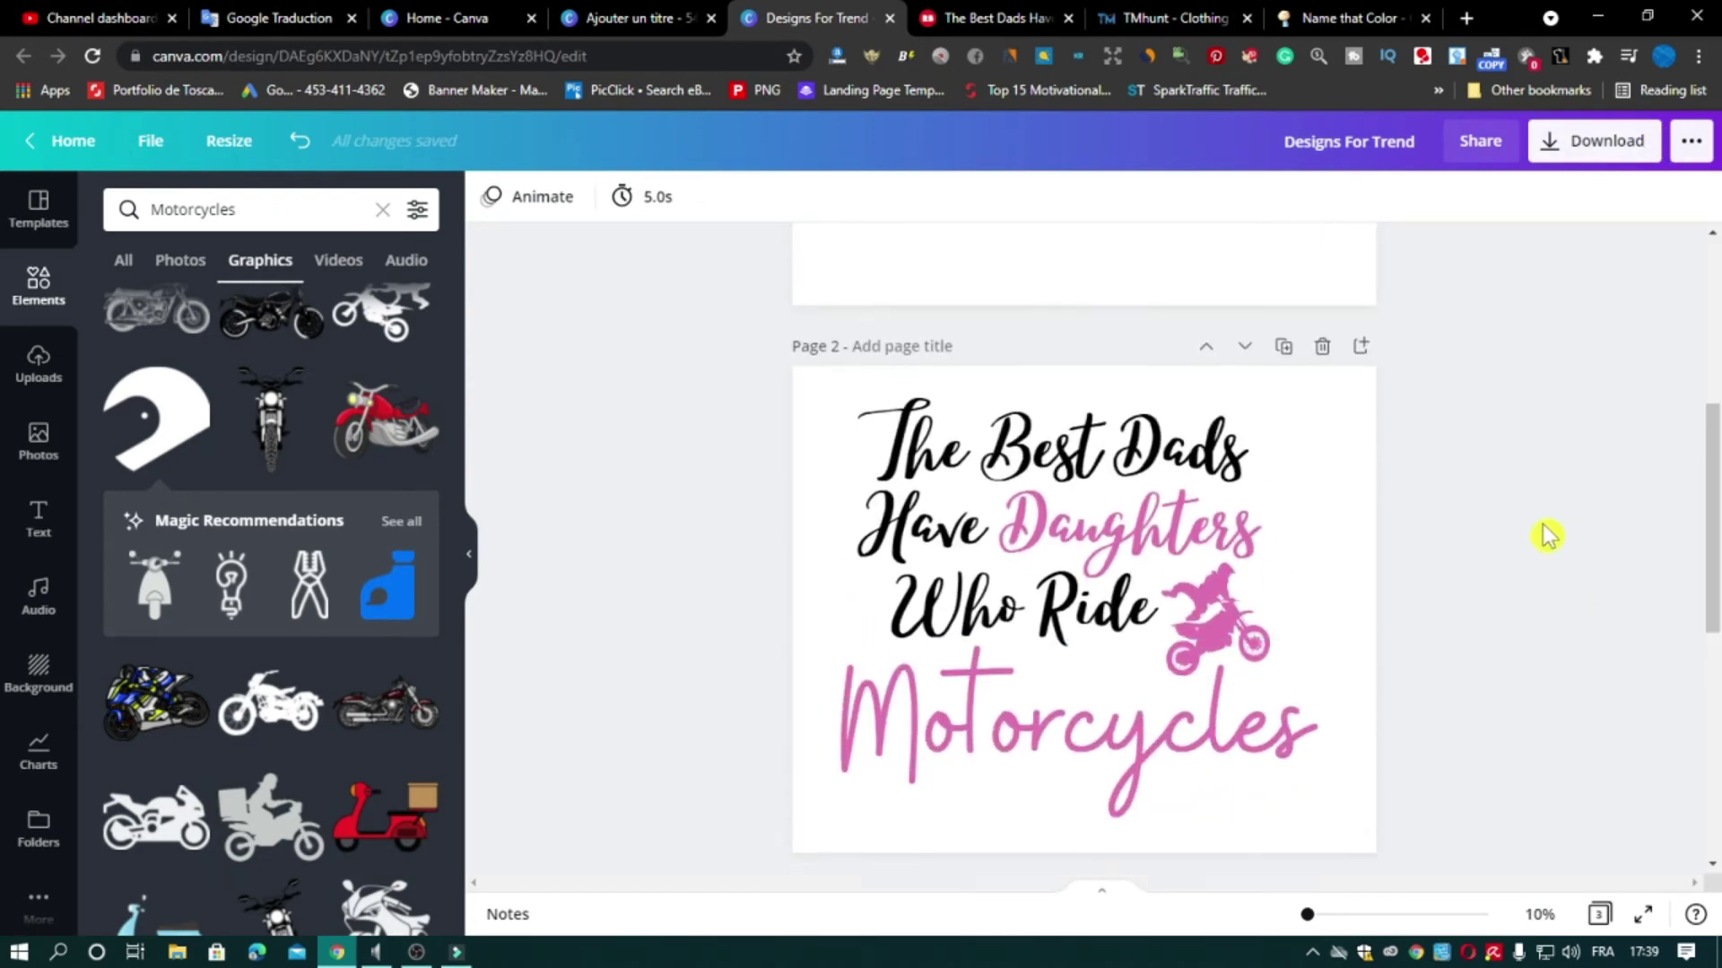
left_click(1032, 13)
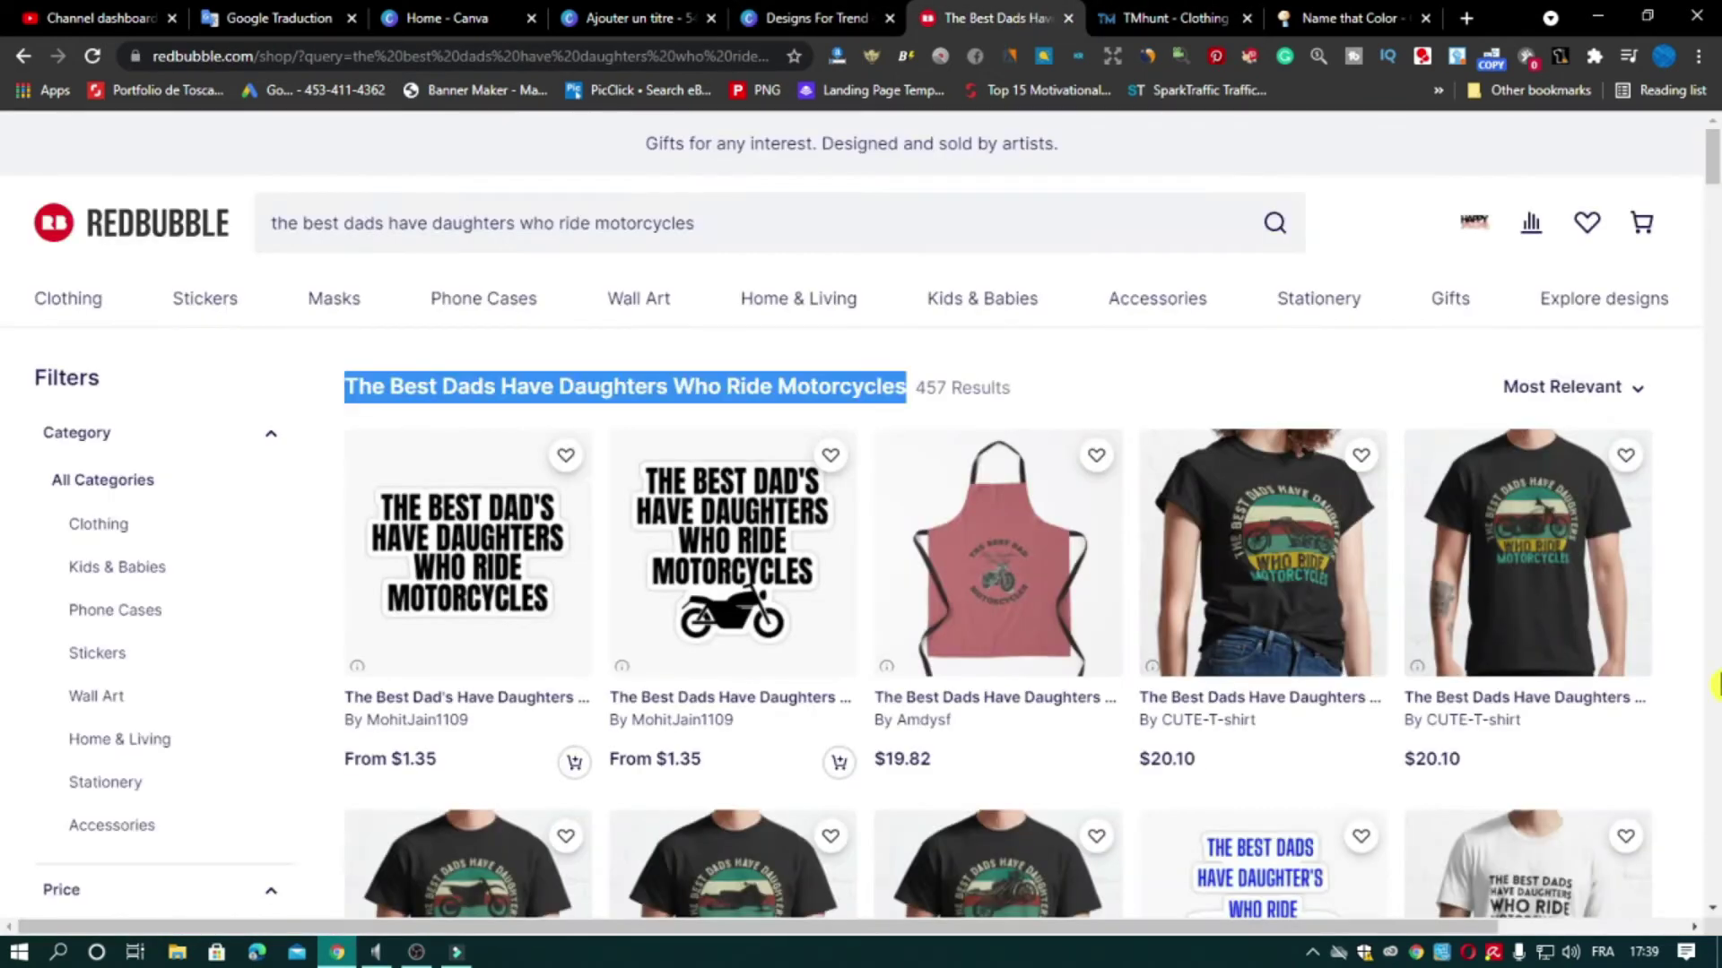
left_click(1147, 375)
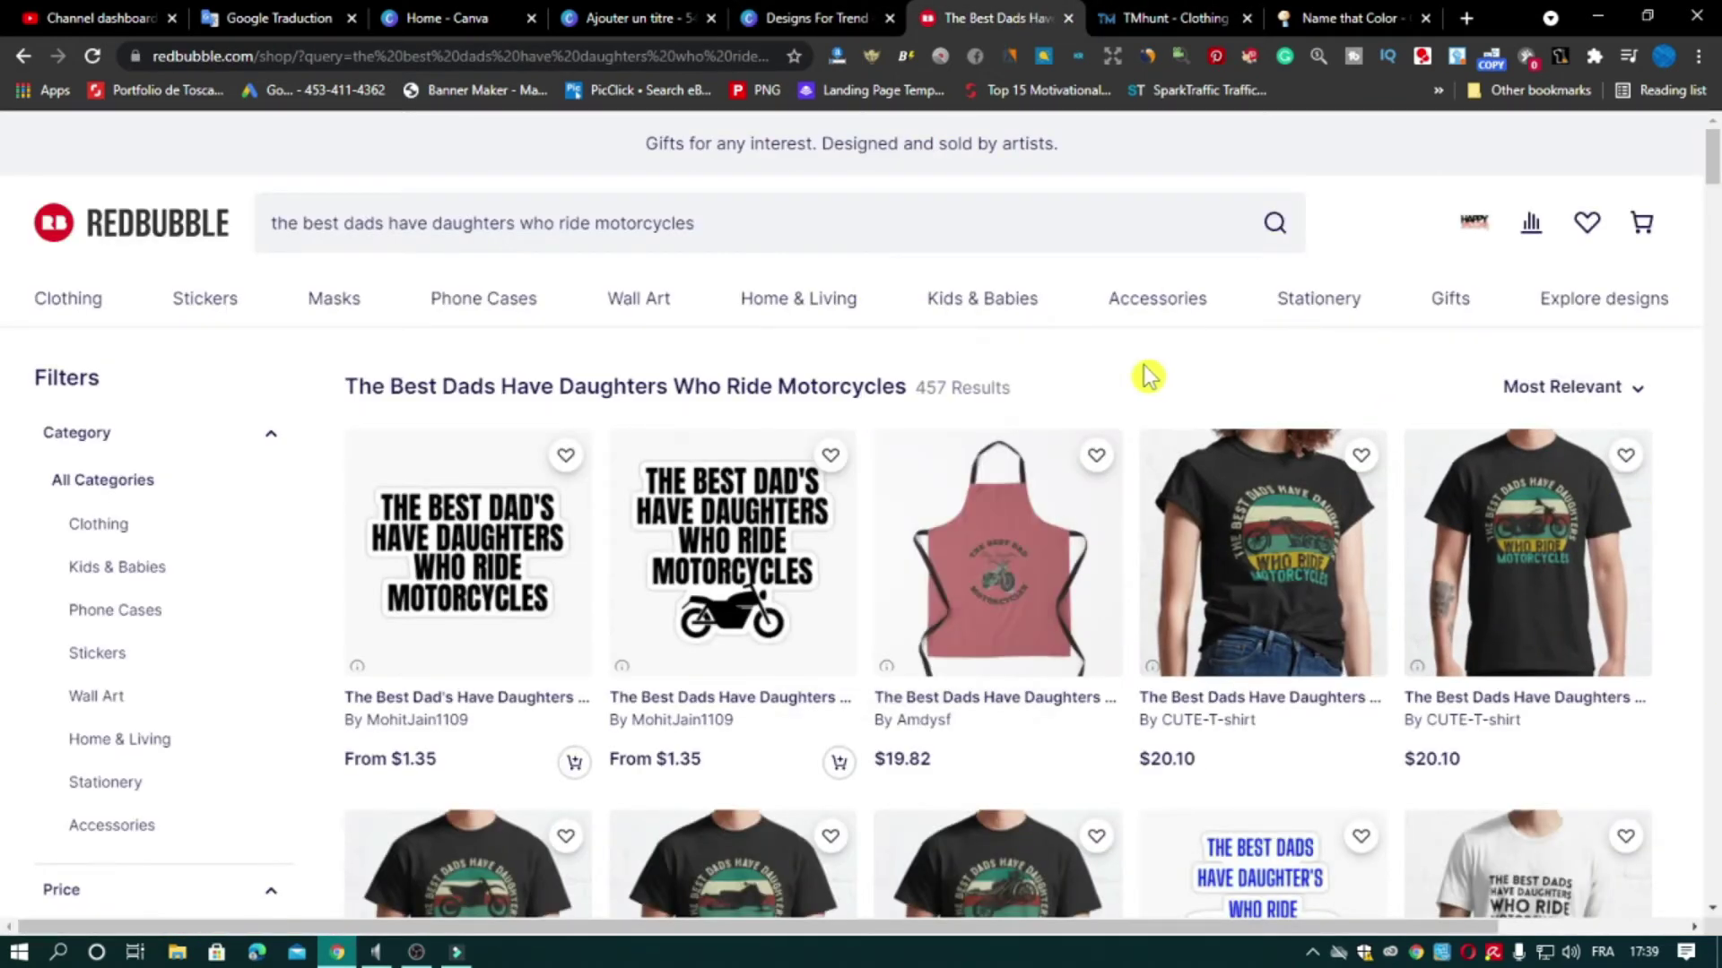
left_click(1475, 229)
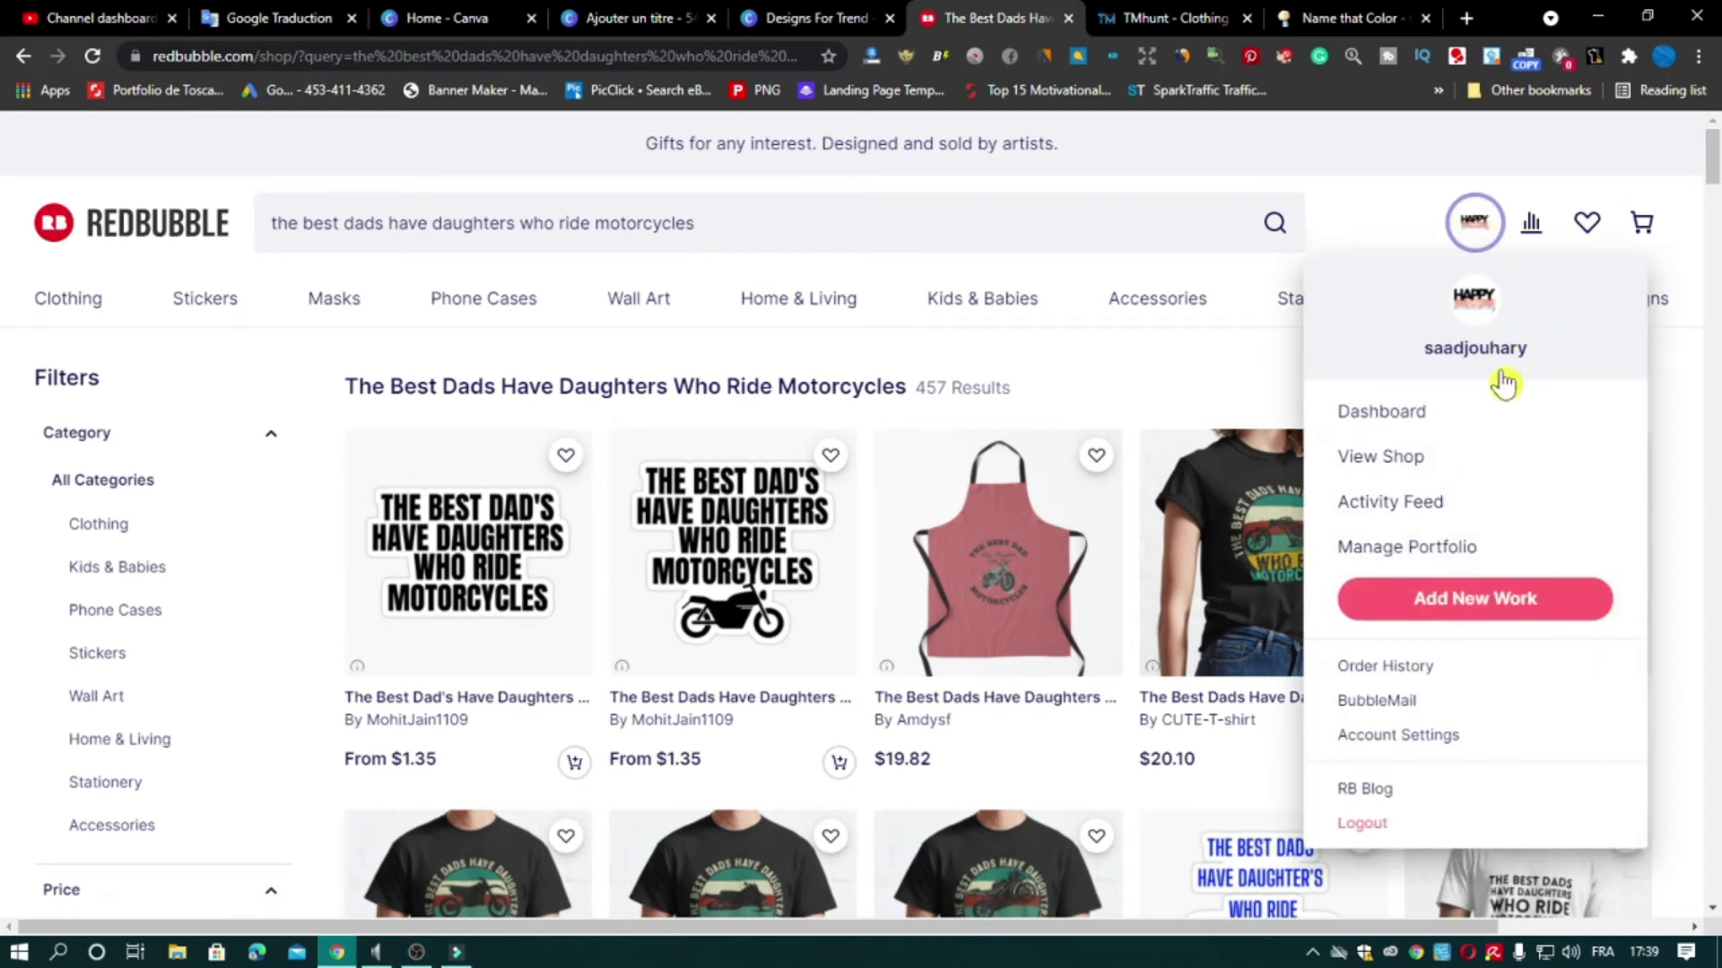
left_click(1467, 603)
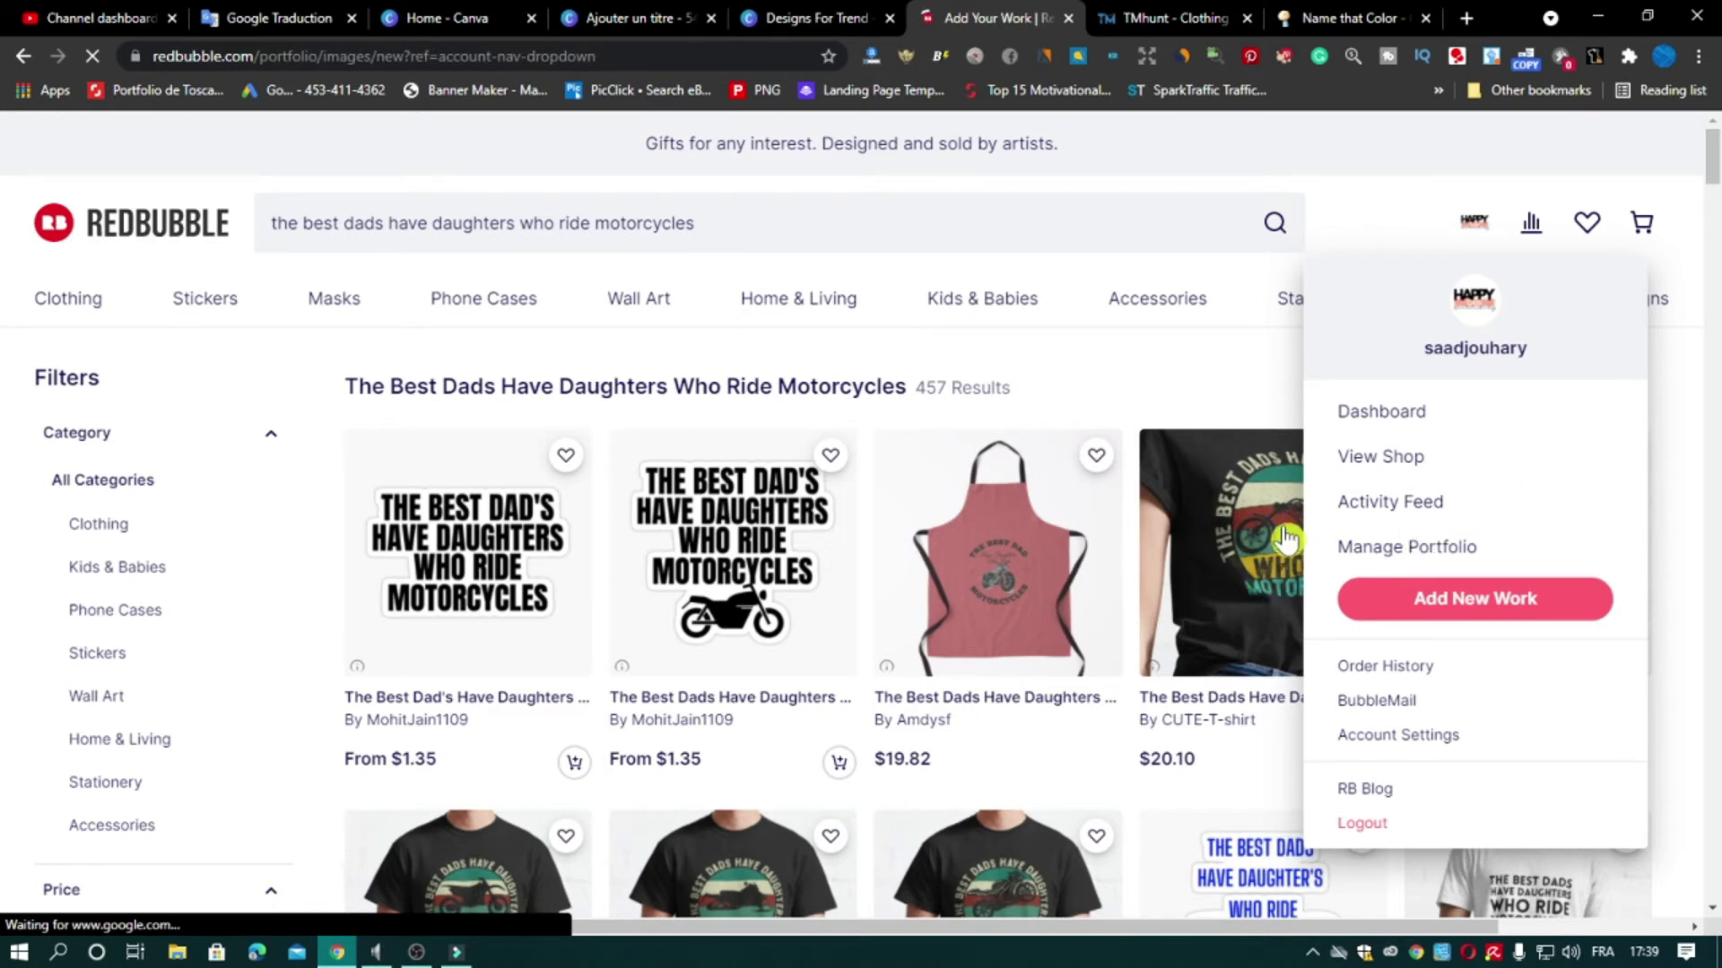
scroll(1529, 470, "down", 1)
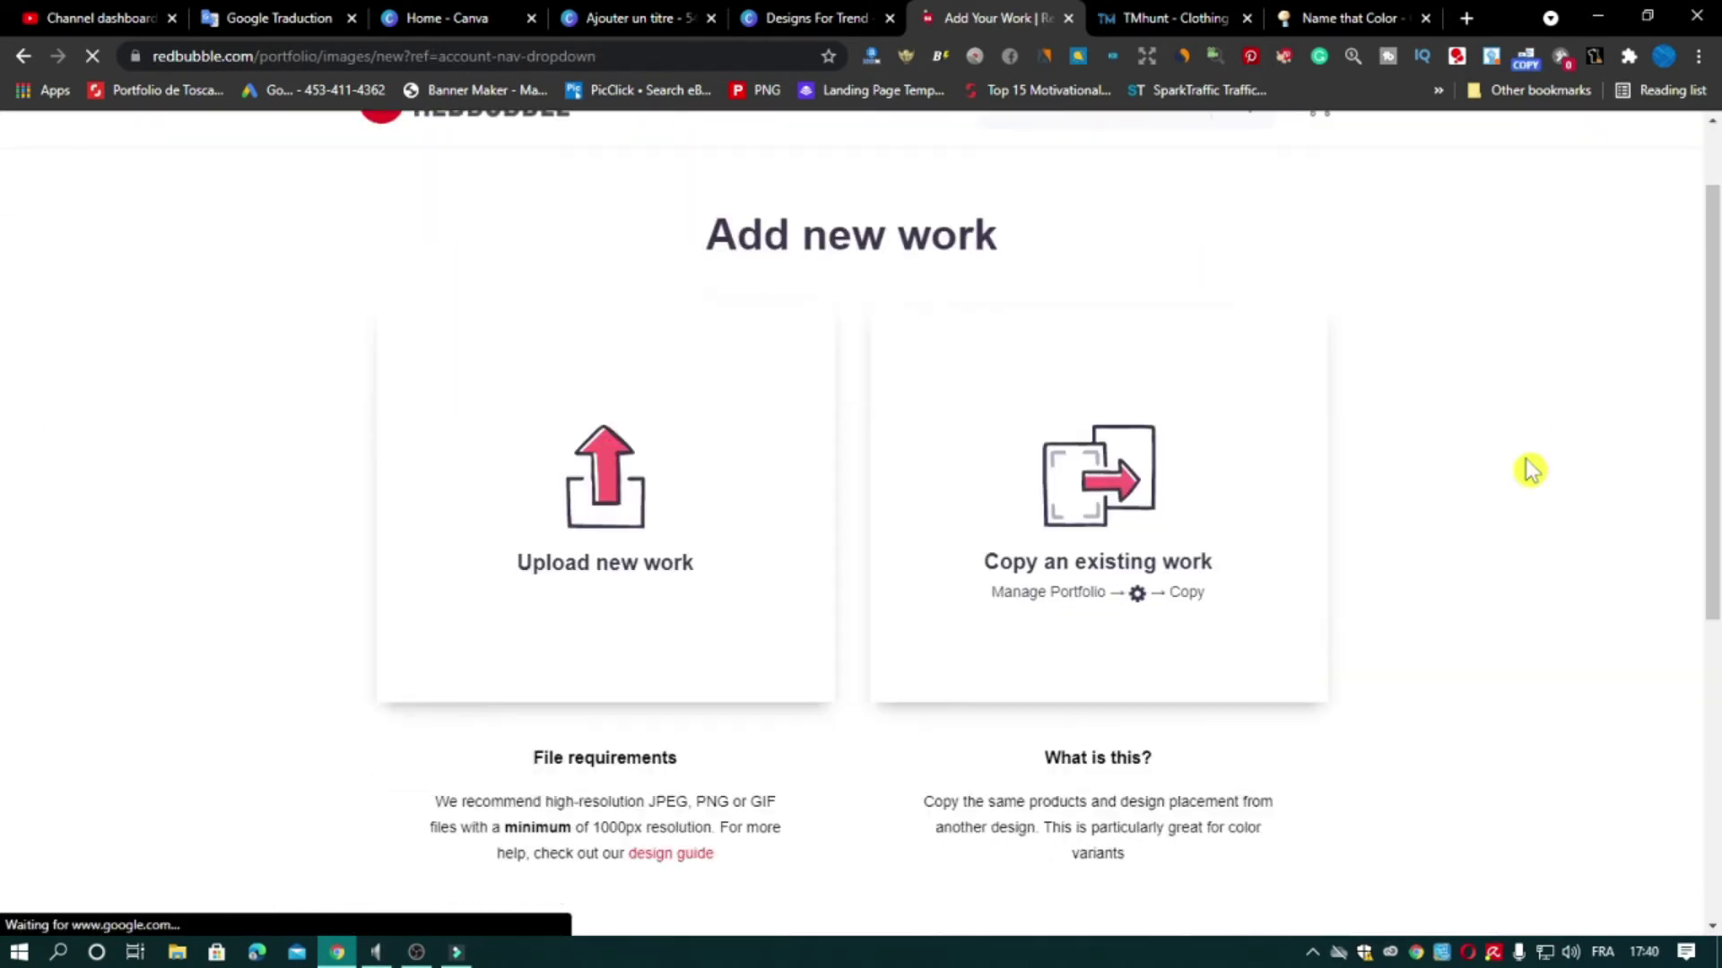
Return to the Canva design and download only page 1 as a PNG with a transparent background
scroll(1529, 470, "up", 1)
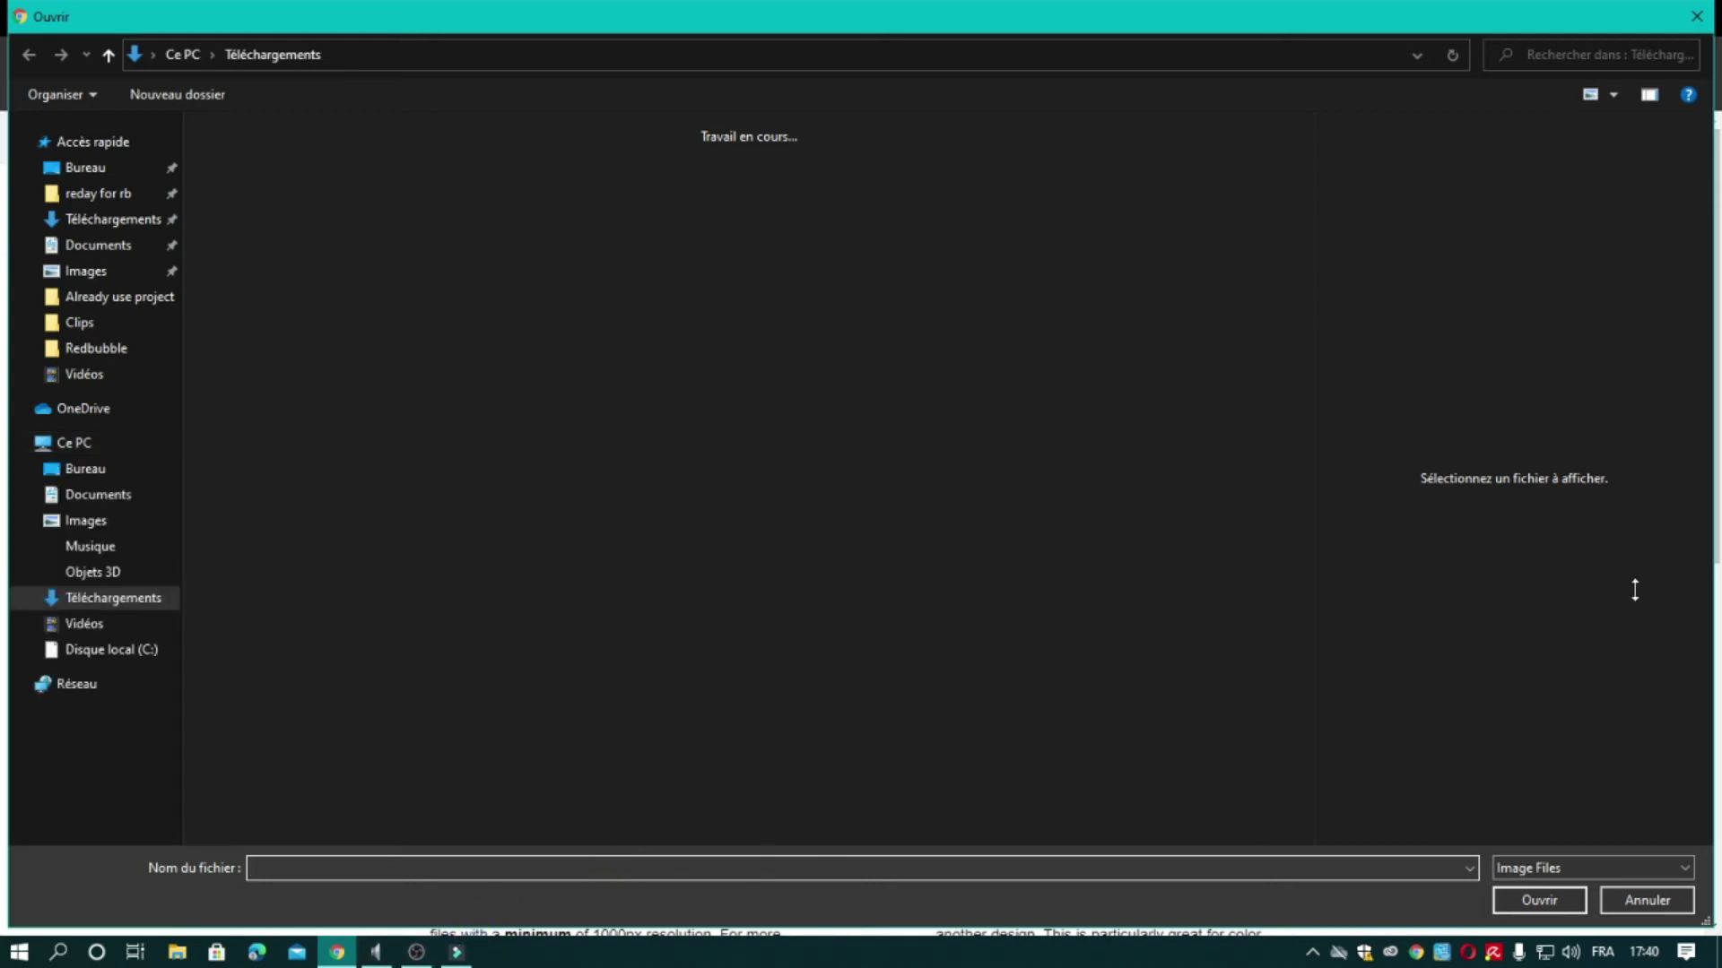
left_click(1704, 12)
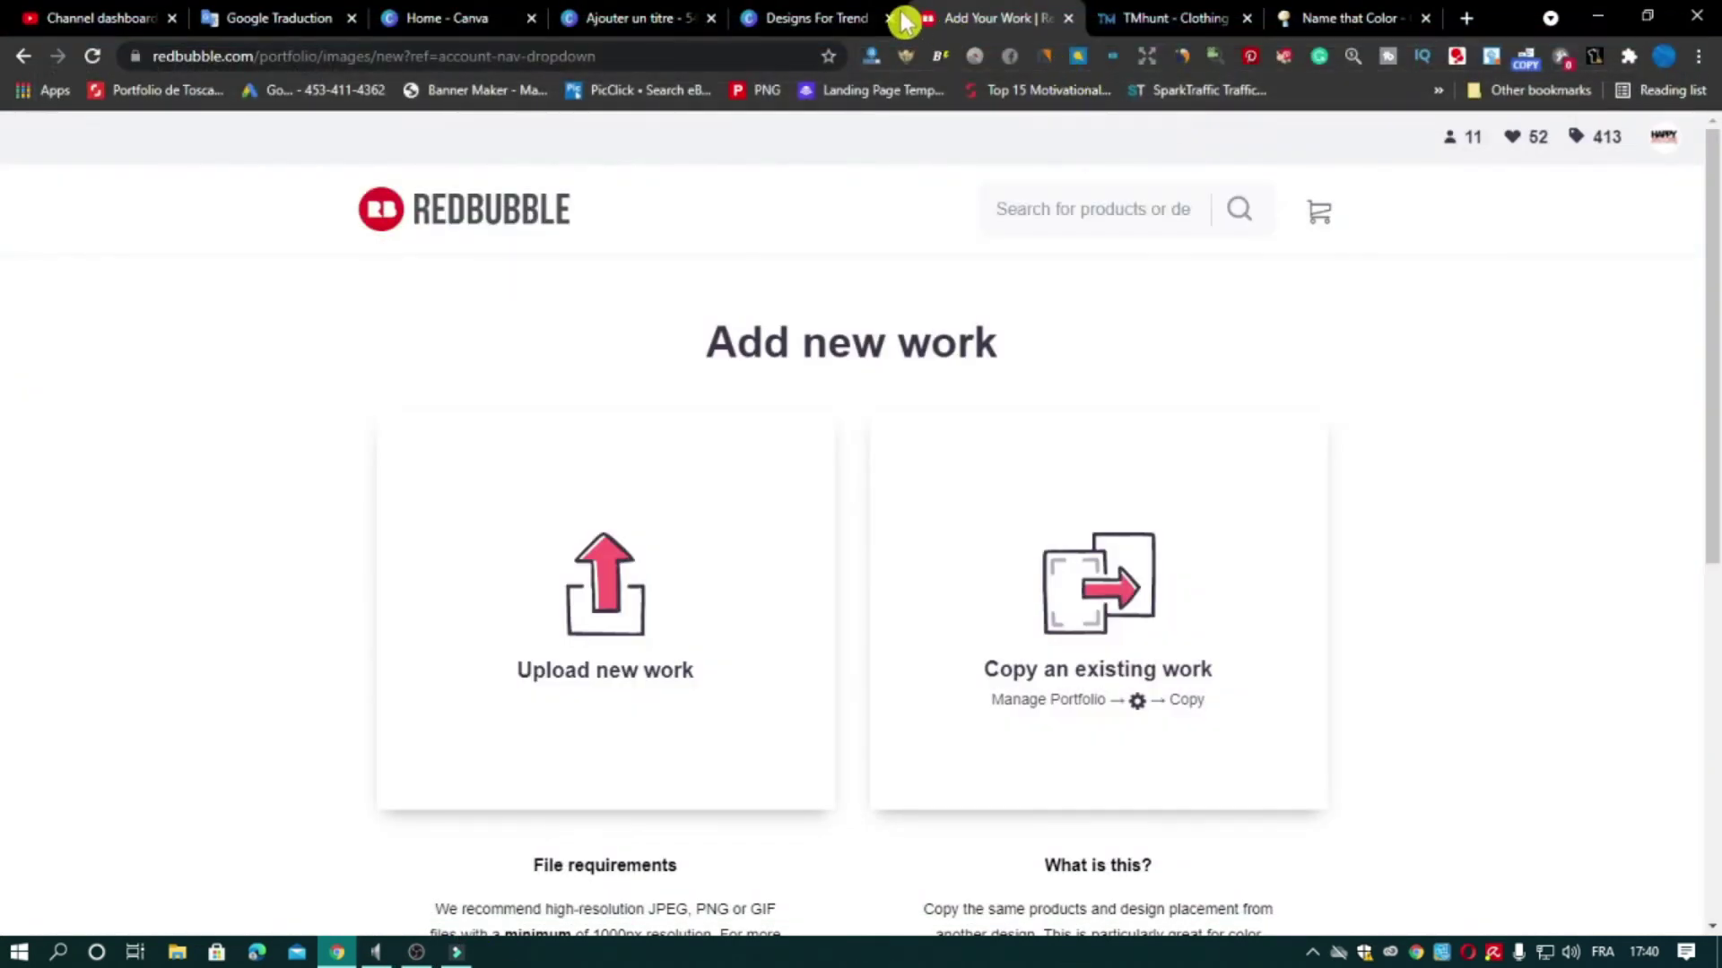
left_click(897, 19)
left_click(1554, 152)
left_click(1623, 543)
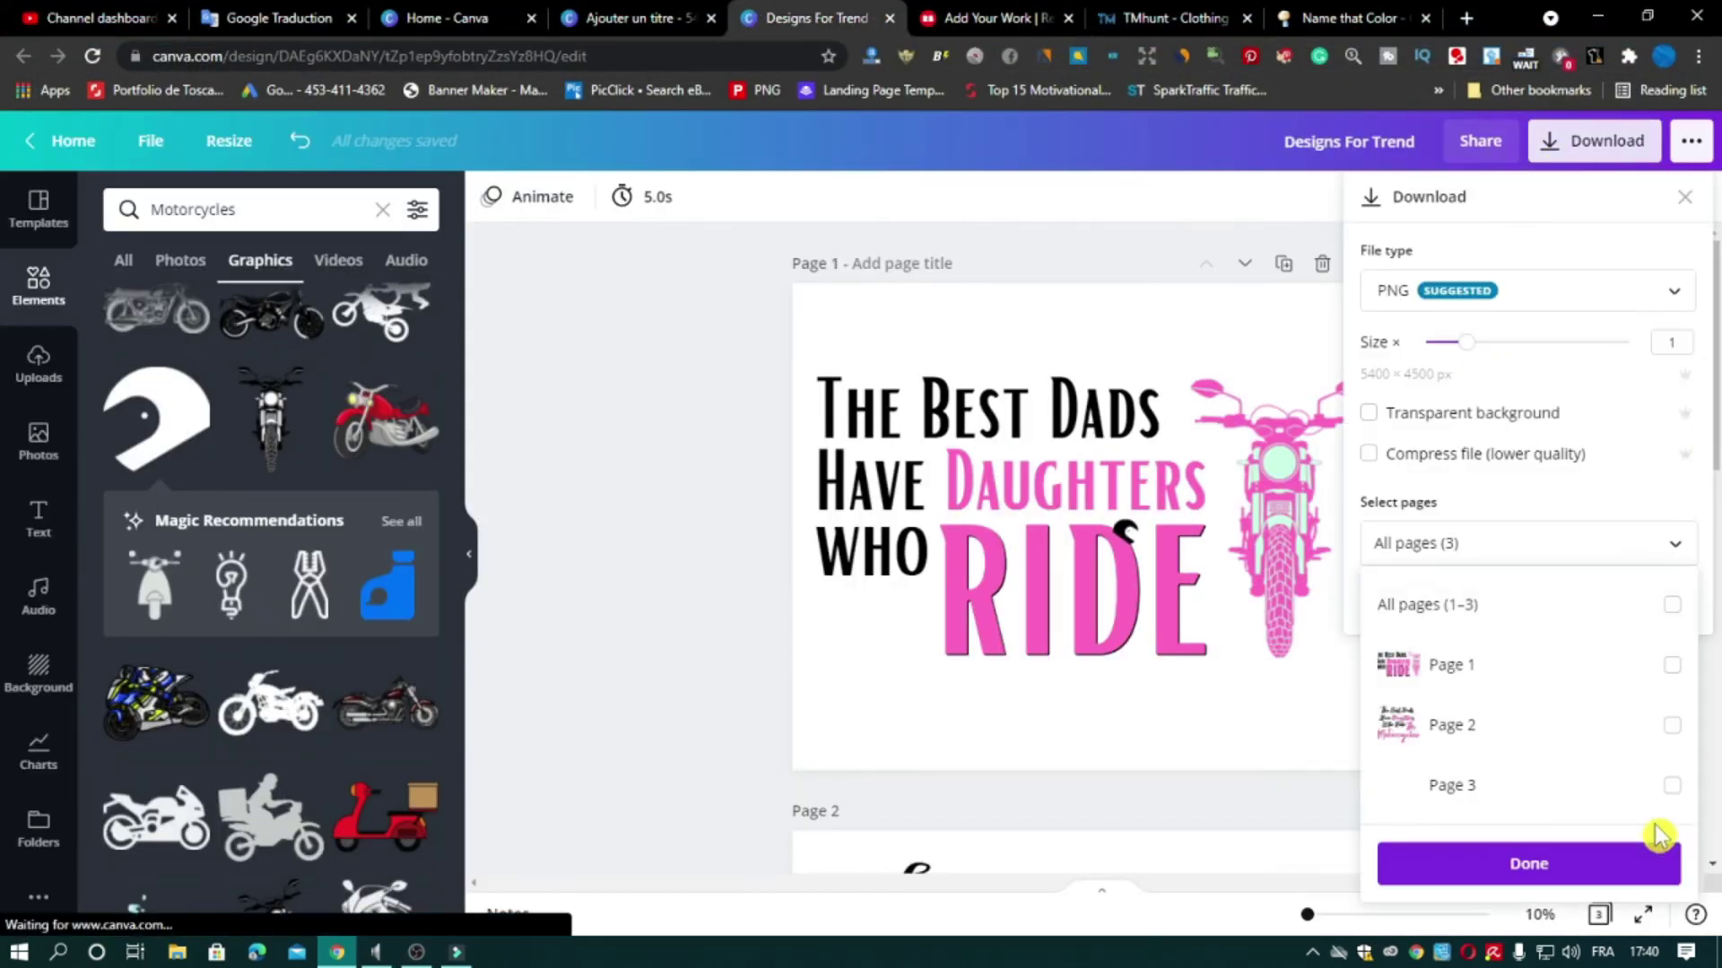
left_click(1633, 546)
left_click(1633, 546)
left_click(1679, 683)
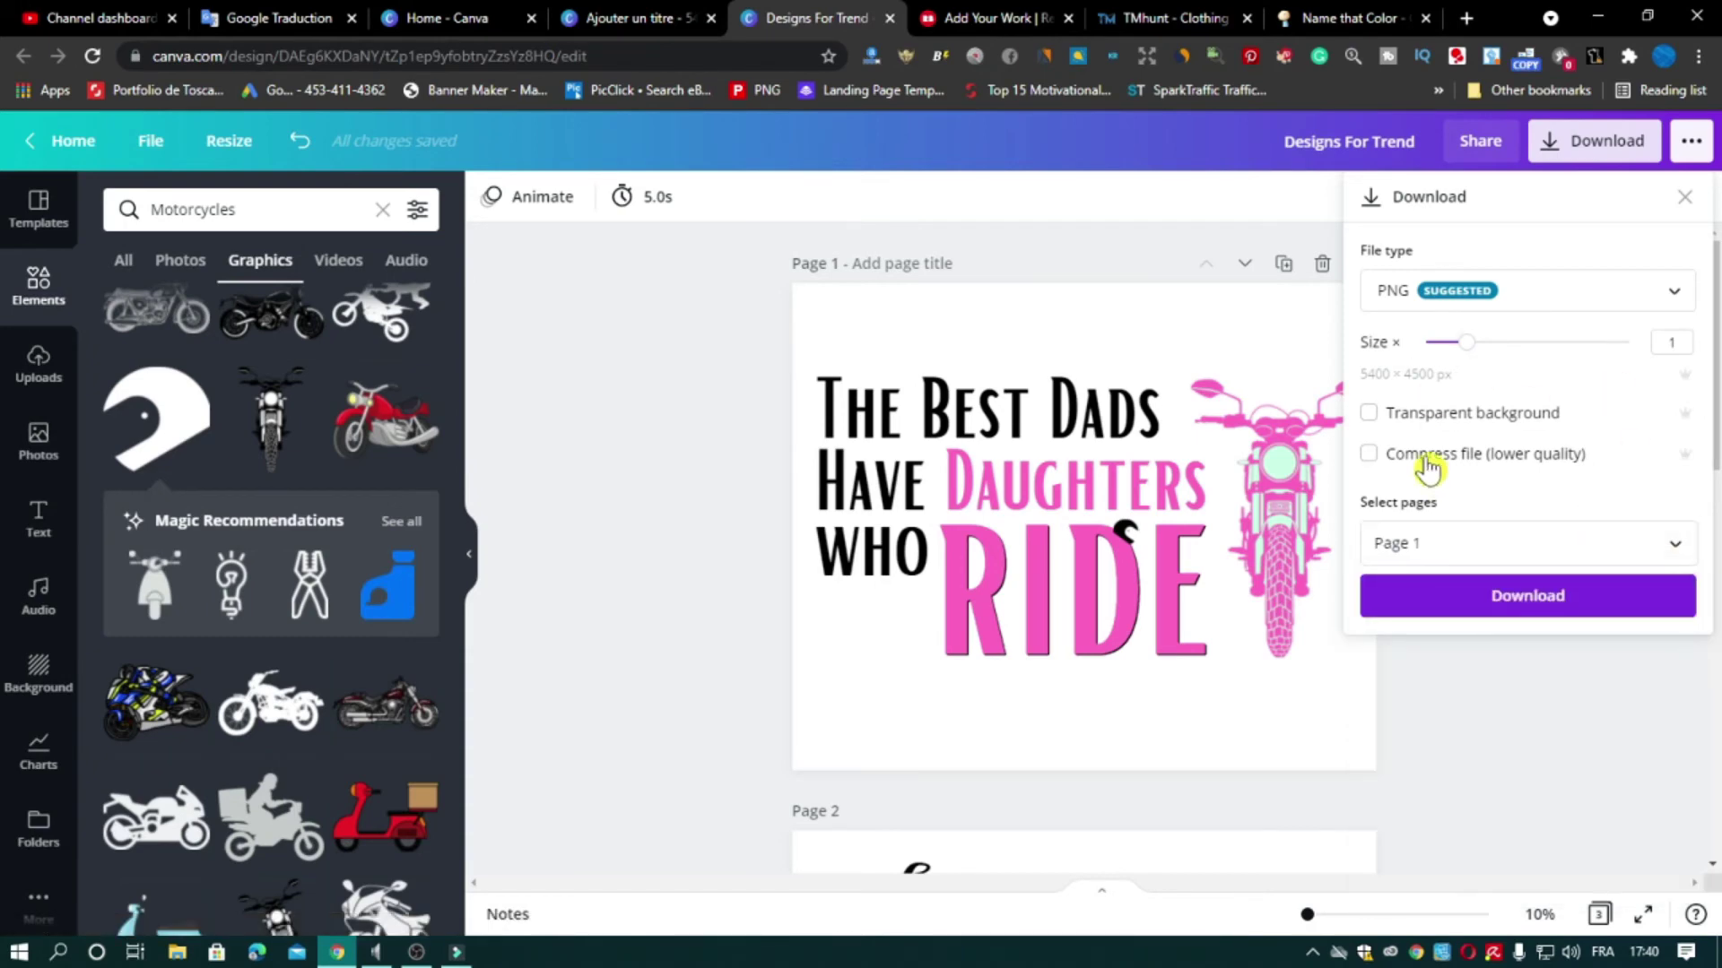
left_click(1597, 585)
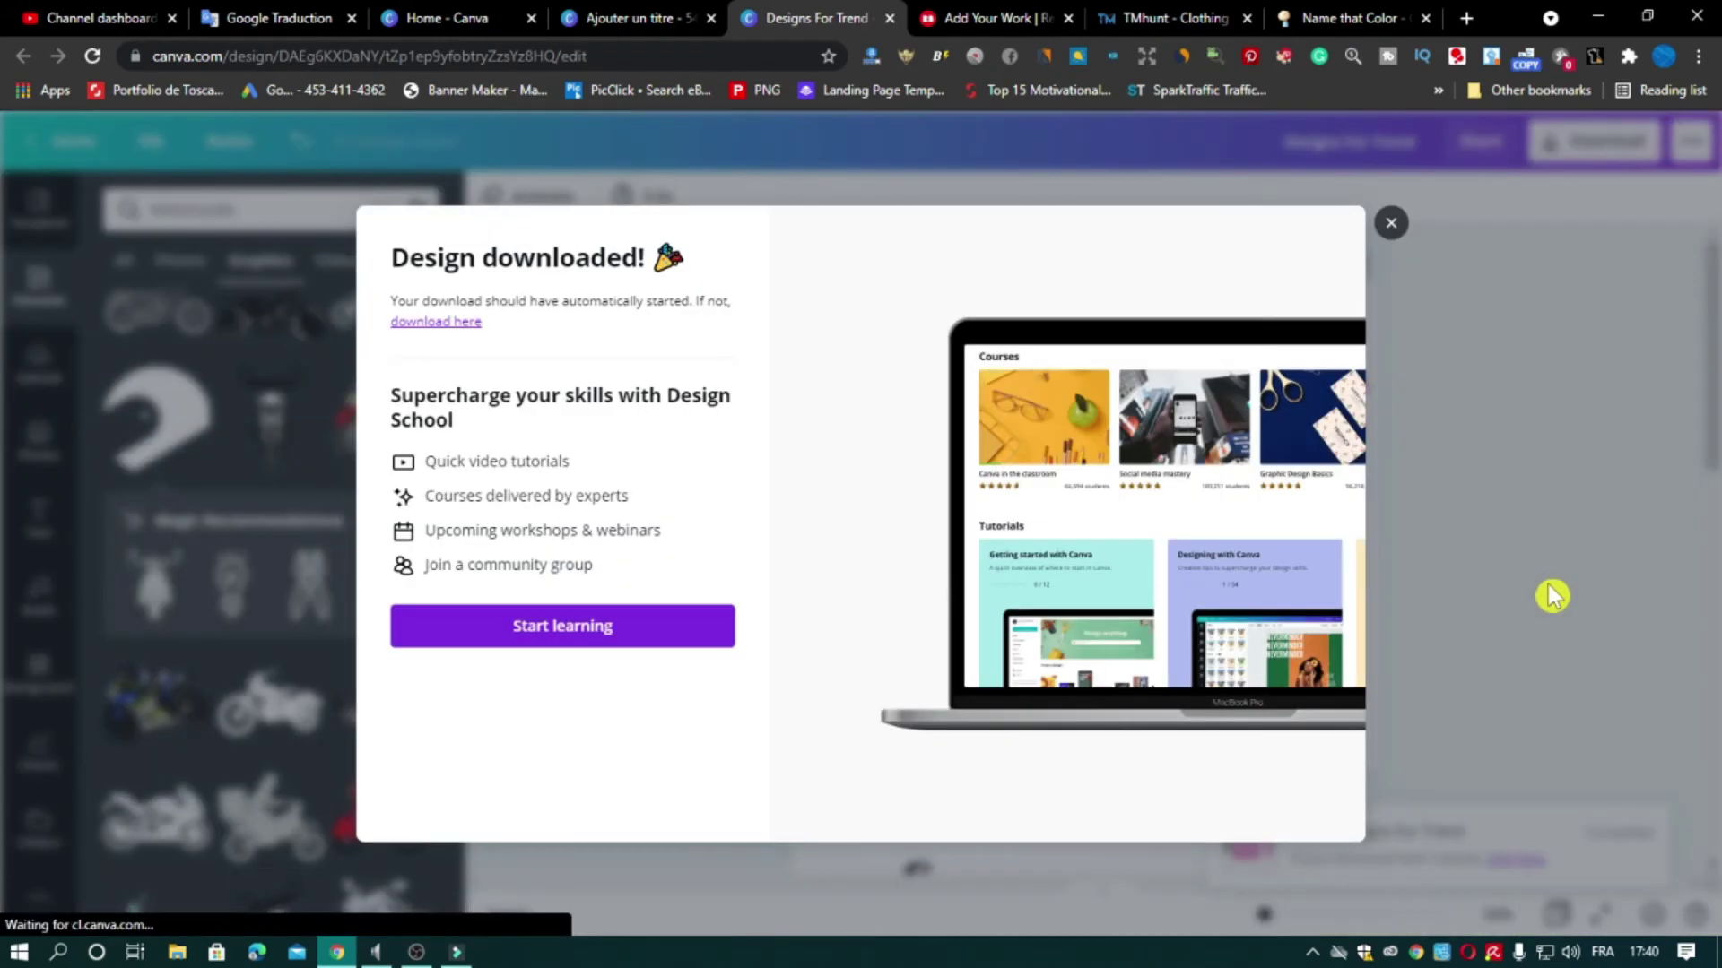
Download only page 2 of the Canva design as a PNG
left_click(1342, 141)
scroll(1665, 661, "down", 6)
left_click(1593, 141)
left_click(1623, 542)
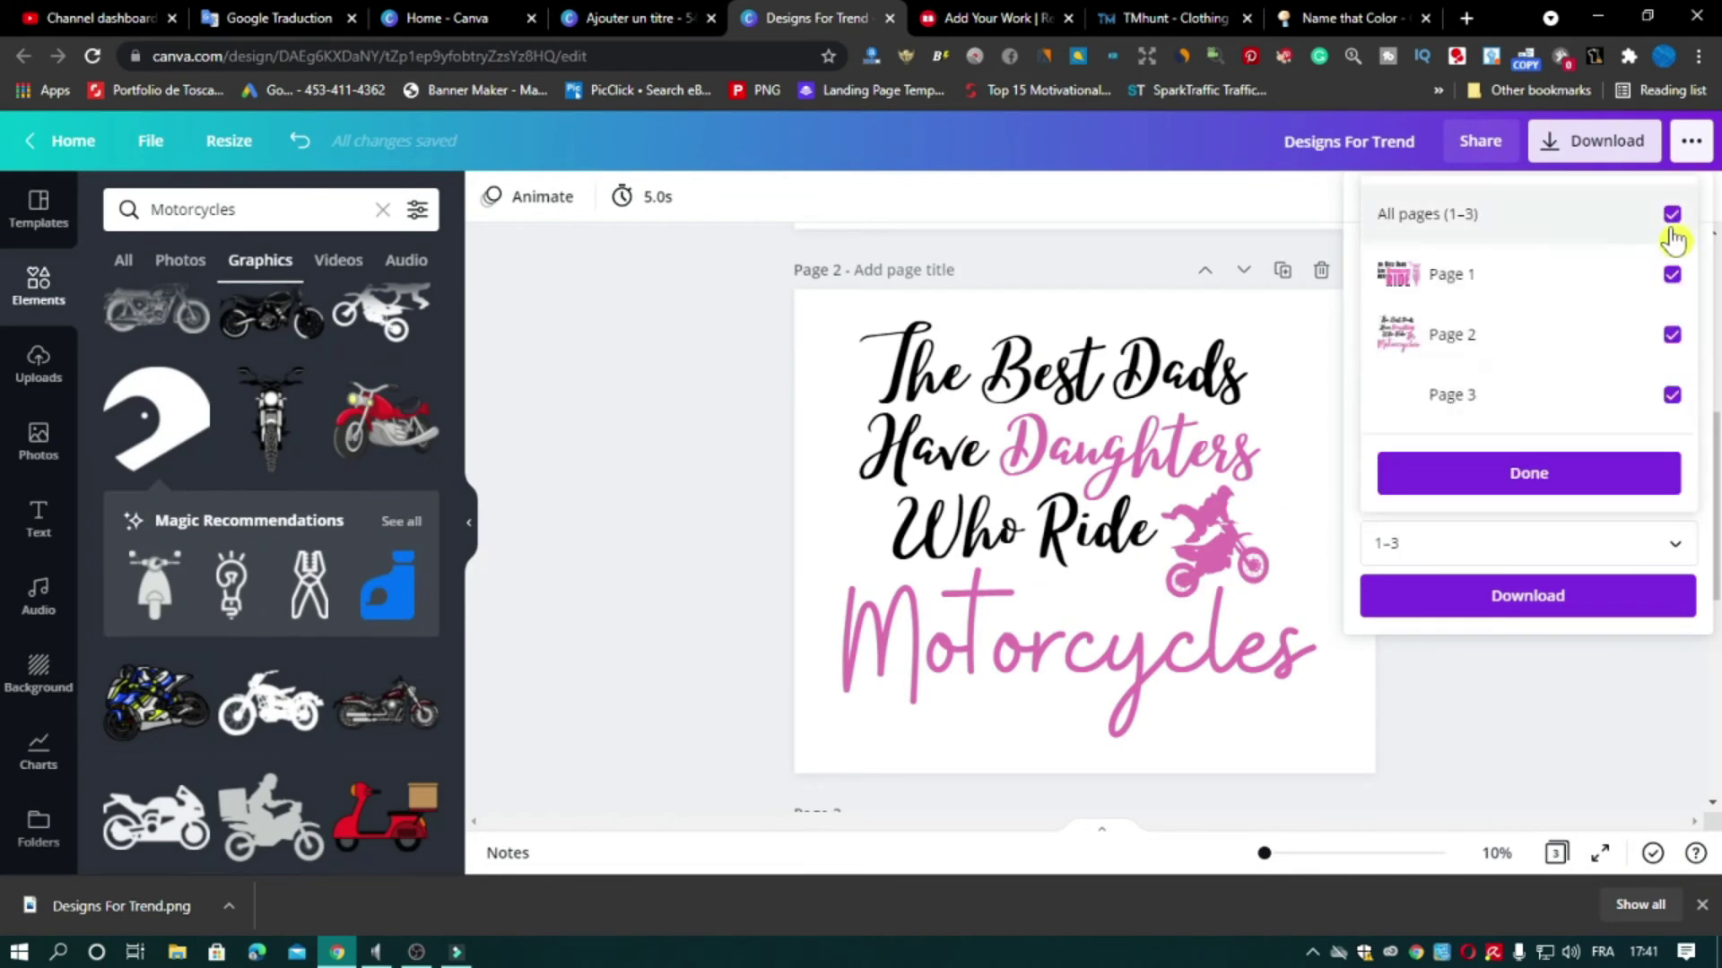
left_click(1673, 216)
left_click(1673, 334)
left_click(1627, 473)
left_click(1527, 596)
Switch to Redbubble and upload the "Designs For Trend" image from the downloads folder as new work
left_click(994, 18)
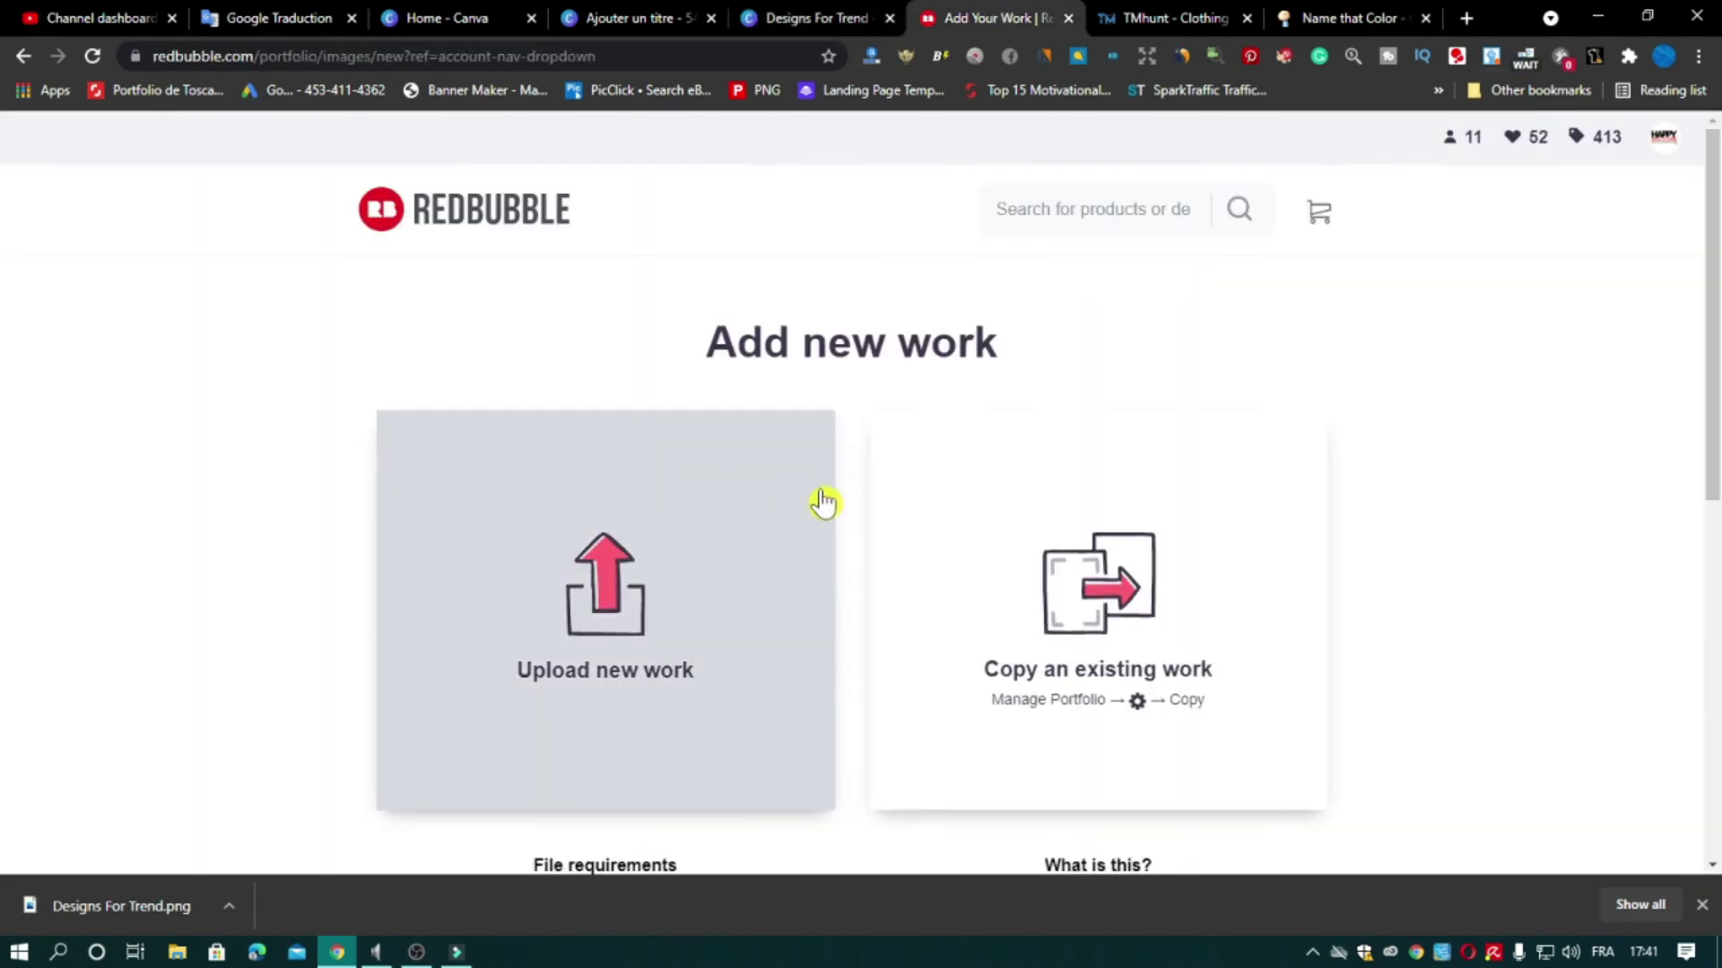
left_click(702, 525)
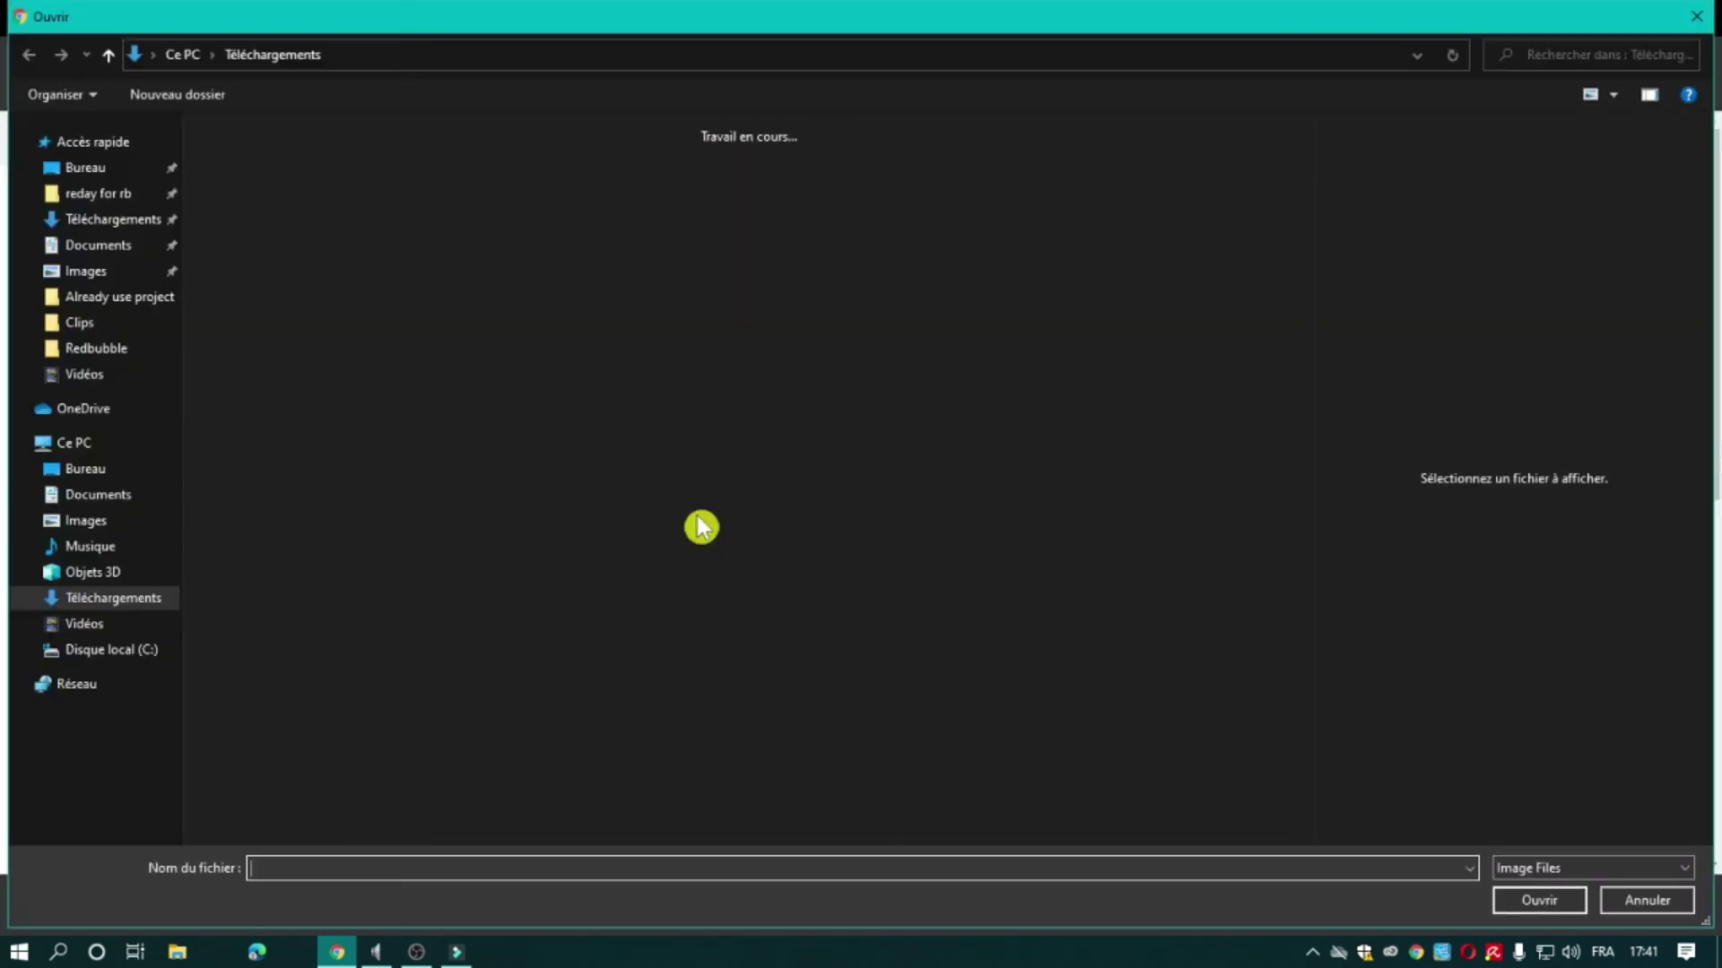
left_click(296, 239)
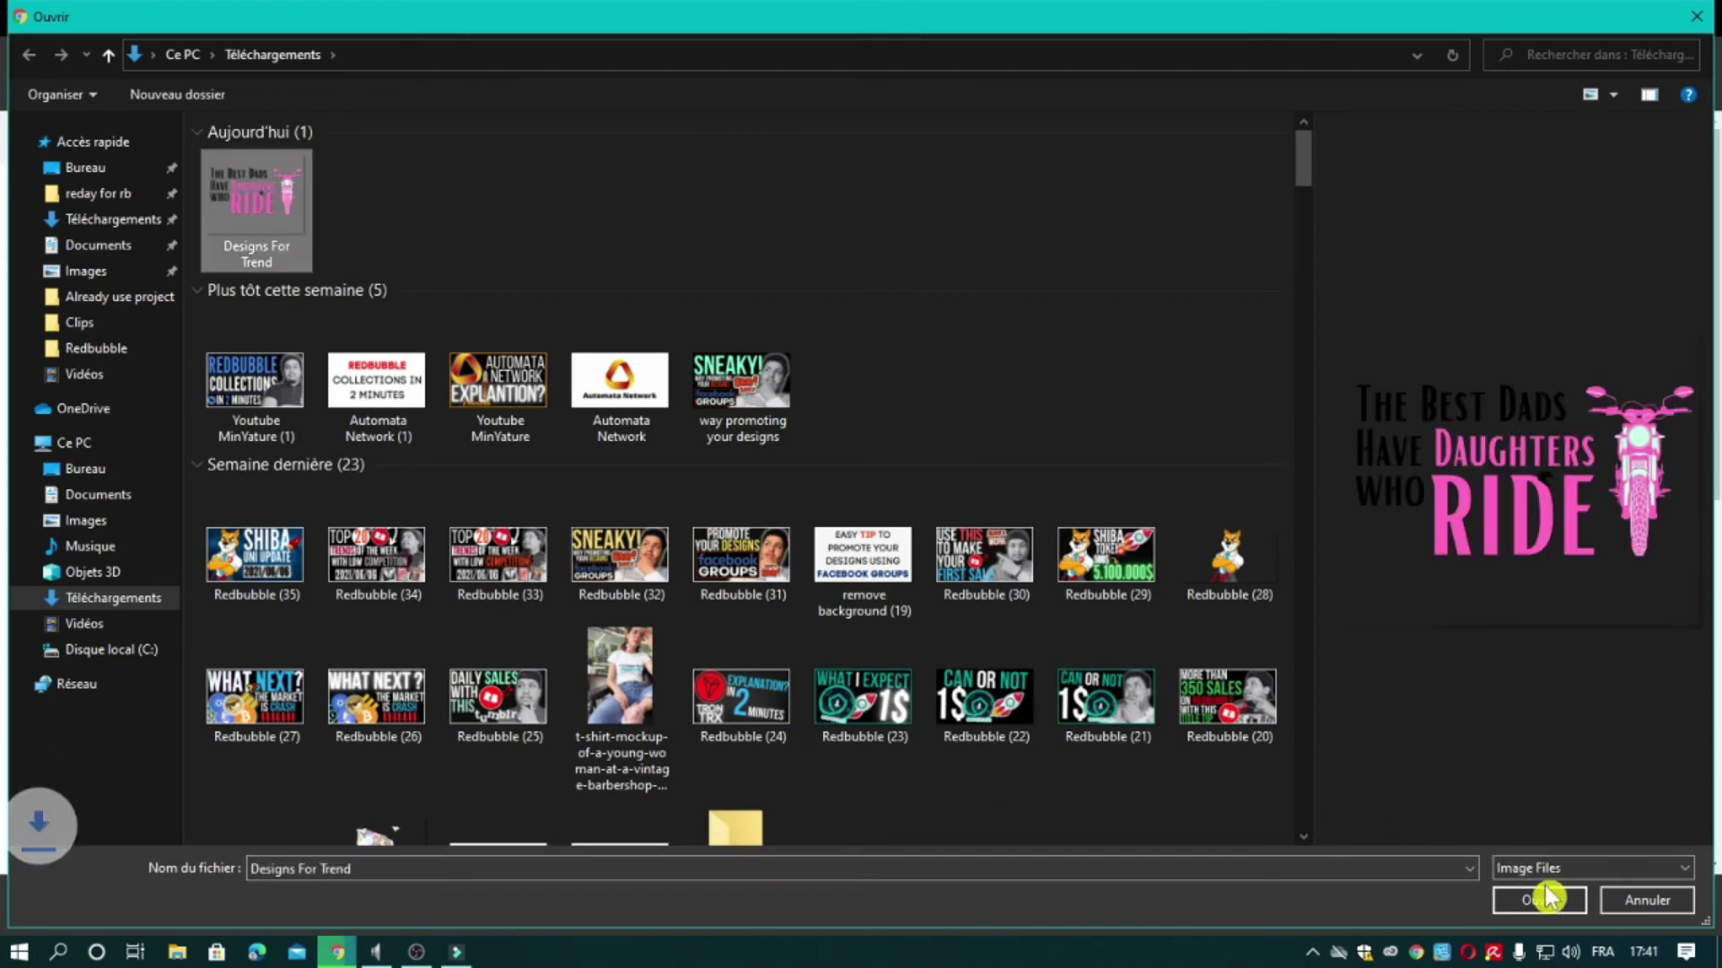
left_click(1544, 900)
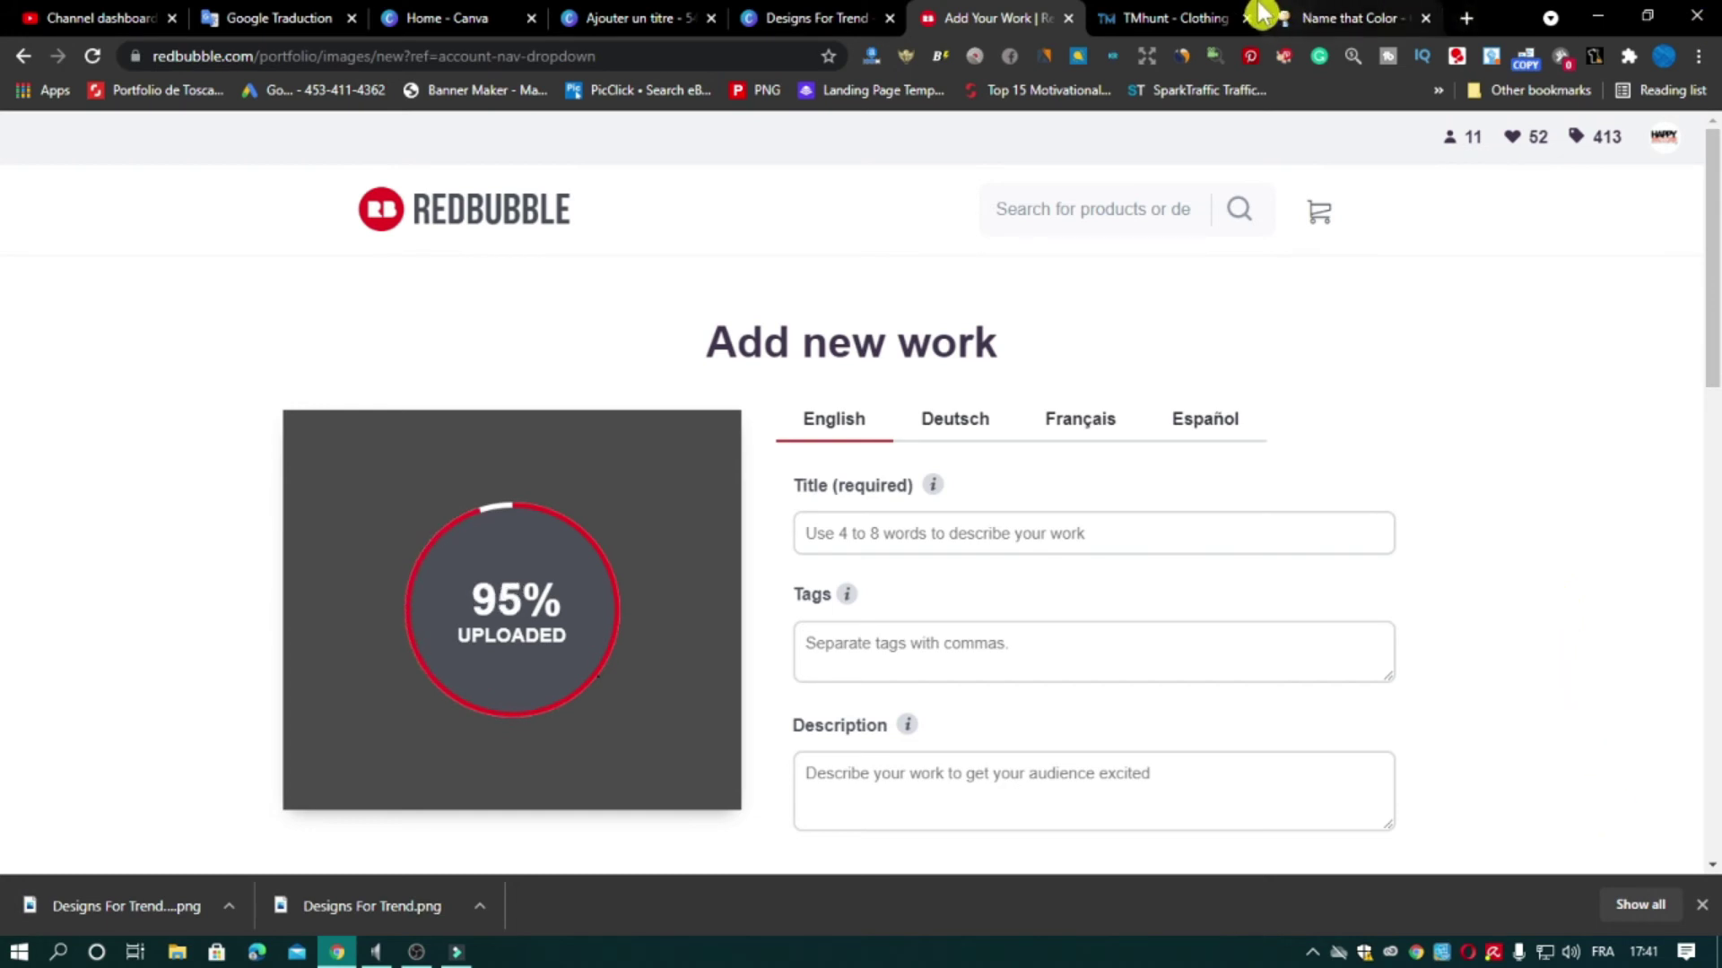
Dismiss Canva's download message and copy the phrase "The Best Dads Have Daughters Who Ride Motorcycles" from the TMhunt search
left_click(876, 16)
left_click(1393, 194)
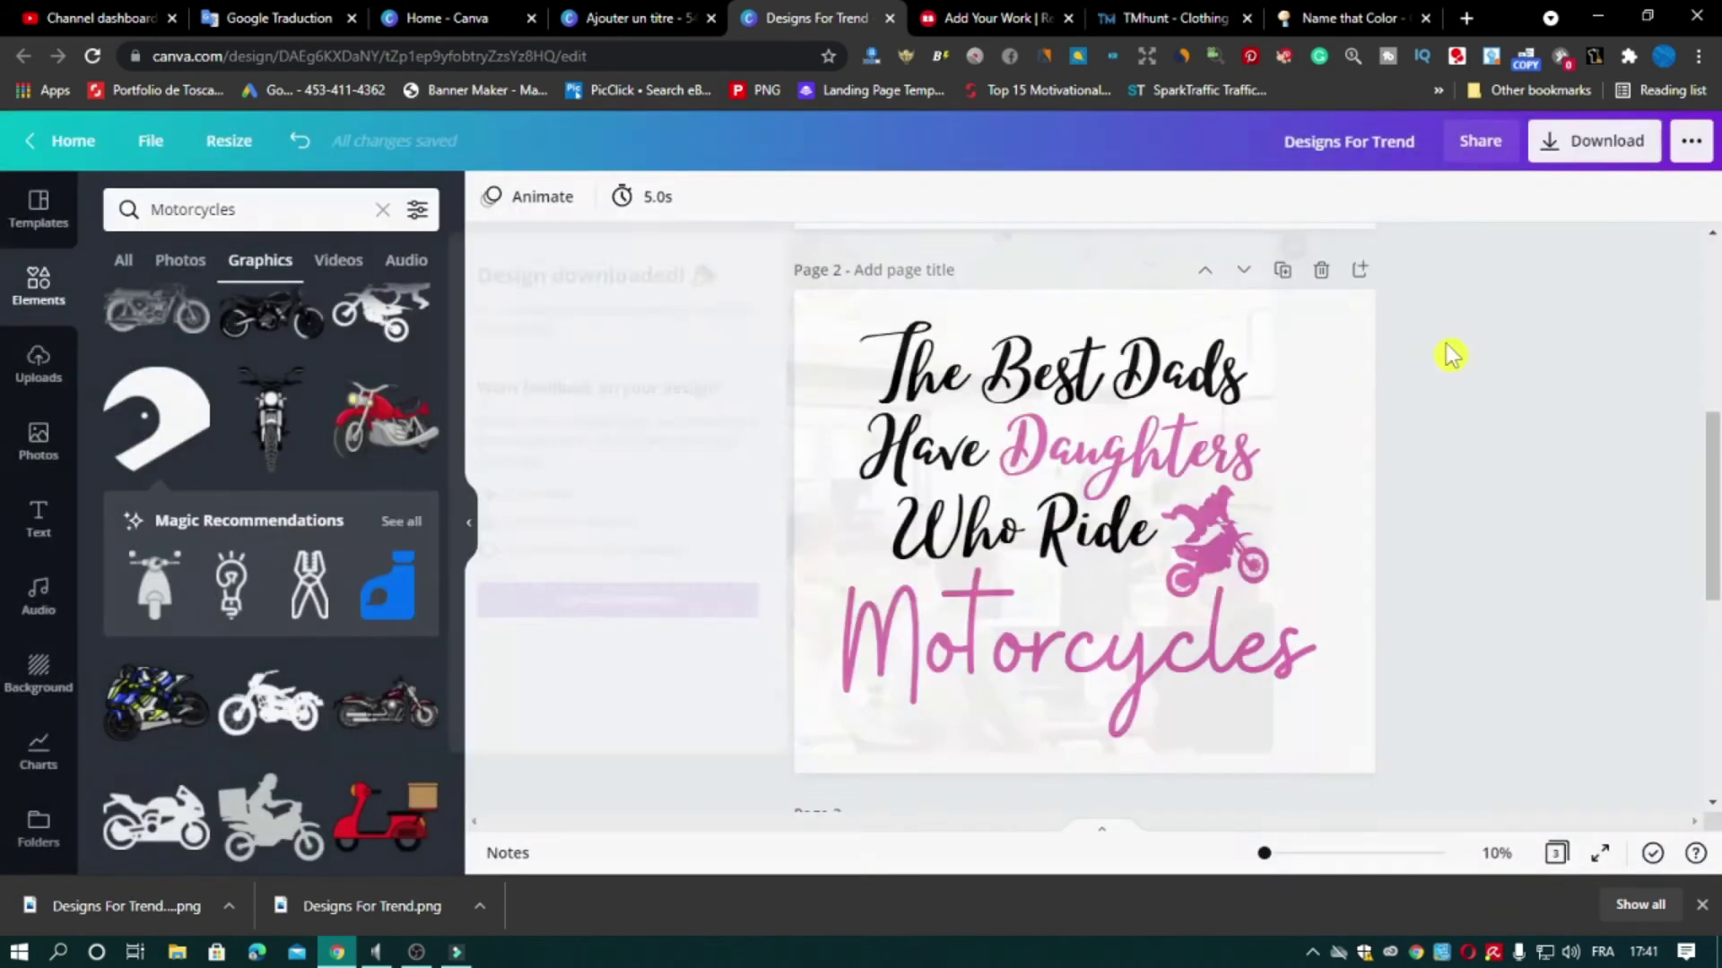
left_click(1192, 16)
scroll(758, 278, "up", 5)
triple_click(681, 386)
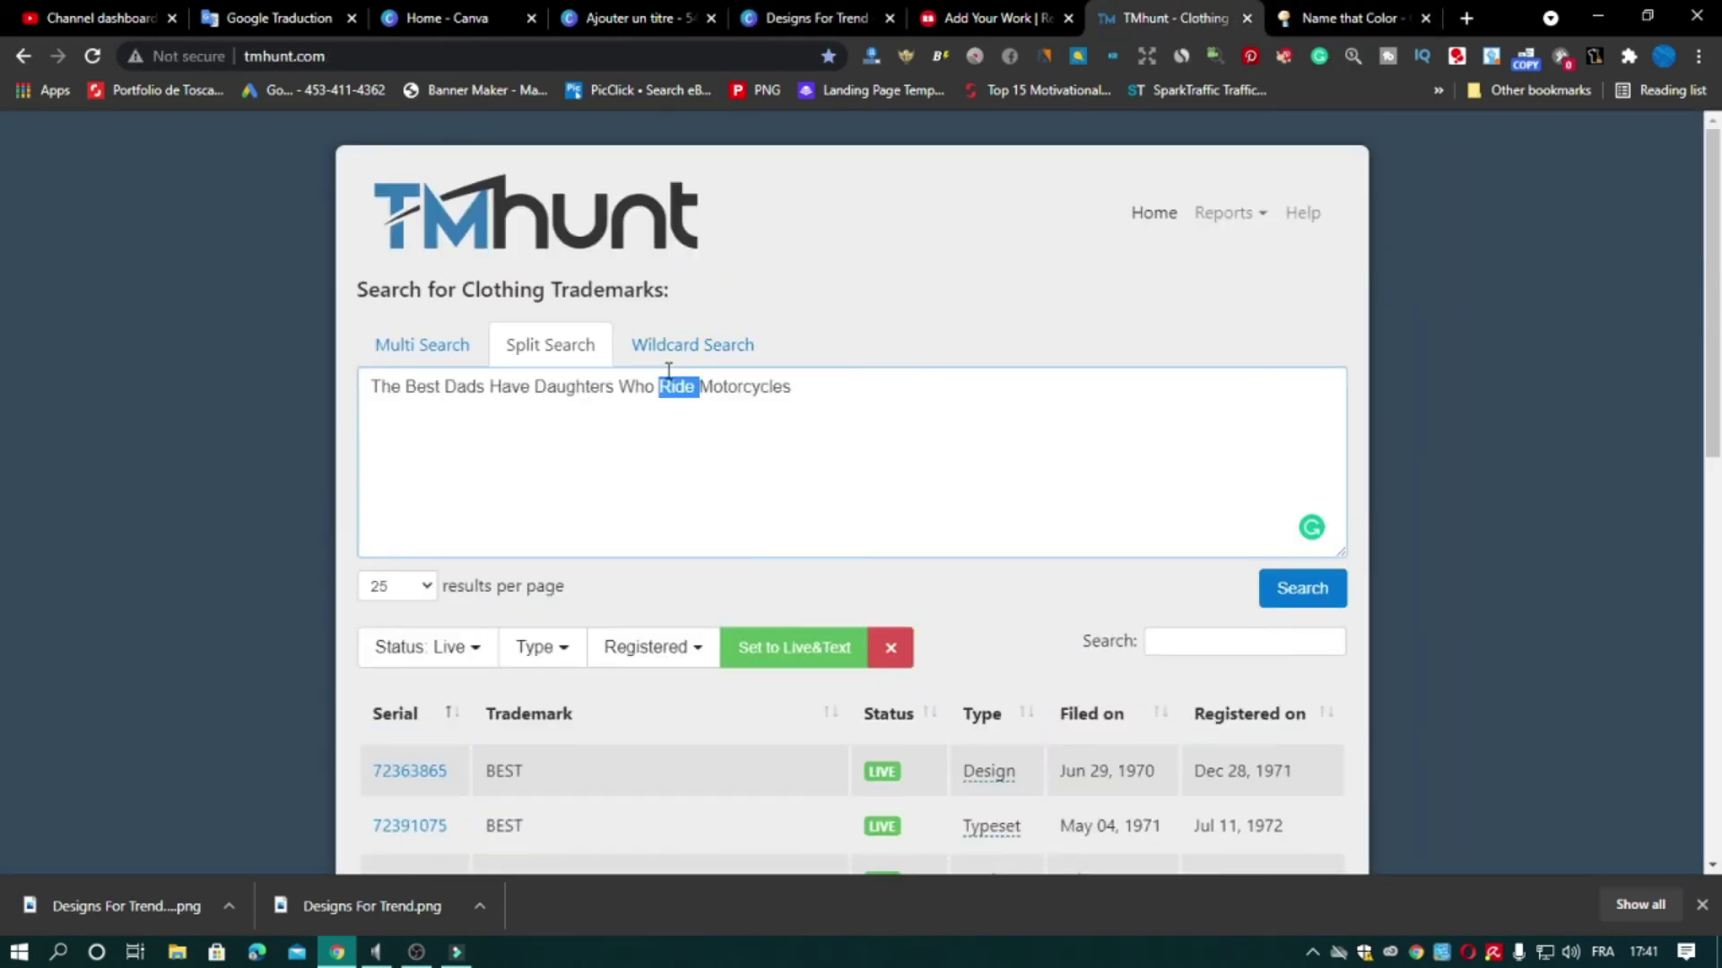
right_click(789, 381)
left_click(843, 449)
Set the Redbubble work's English title to "The Best Dads Have Daughters Who Ride Motorcycles Gift for Dad"
left_click(985, 16)
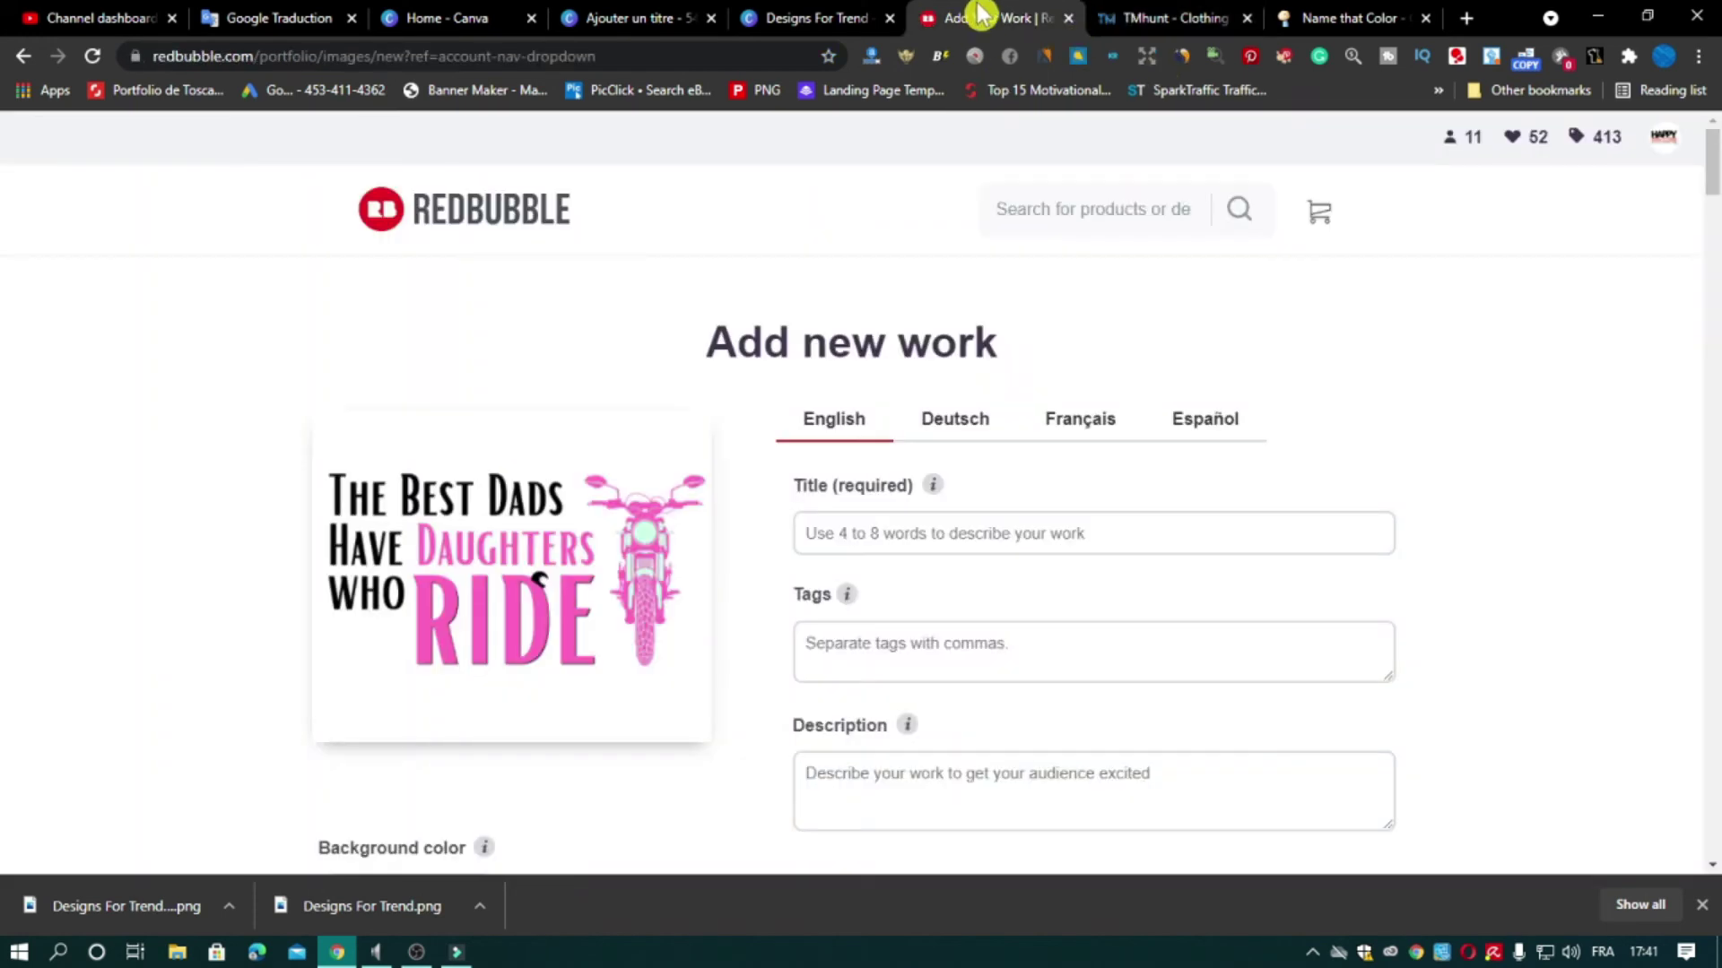
right_click(990, 528)
left_click(1197, 693)
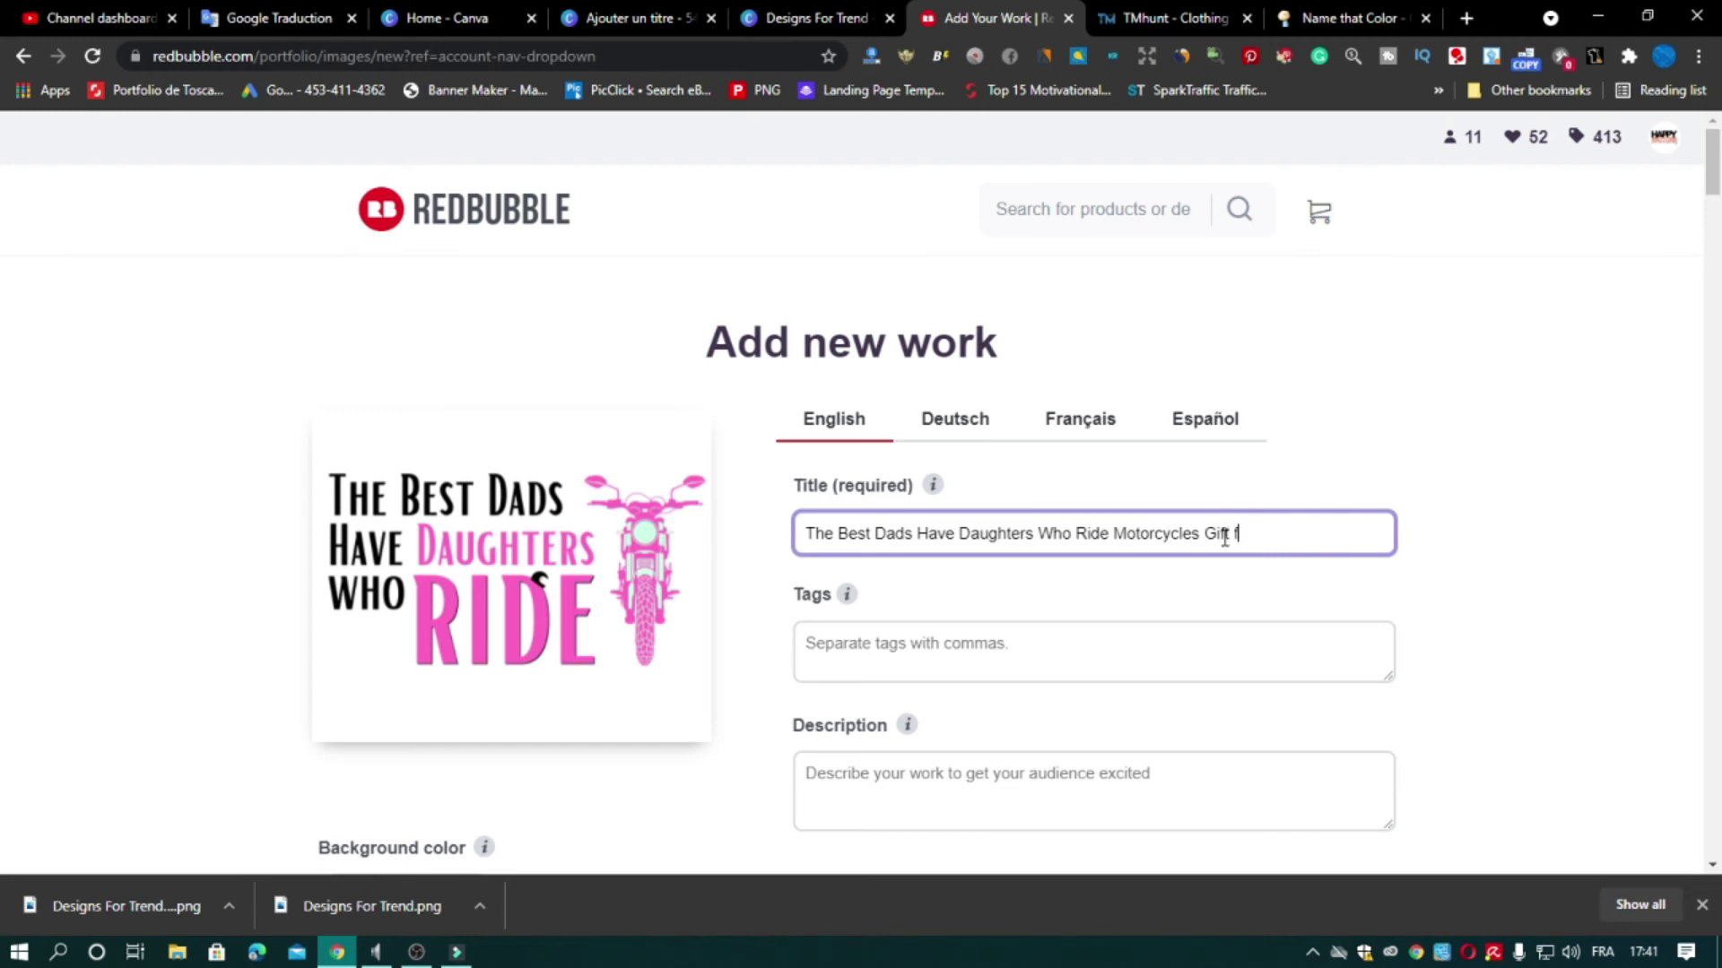
type("Gift for Dad")
Copy "The Best Dads Have Daughters Who Ride Motorcycles" from the title and open the Tag Generator extension
left_click_drag(807, 534, 1174, 547)
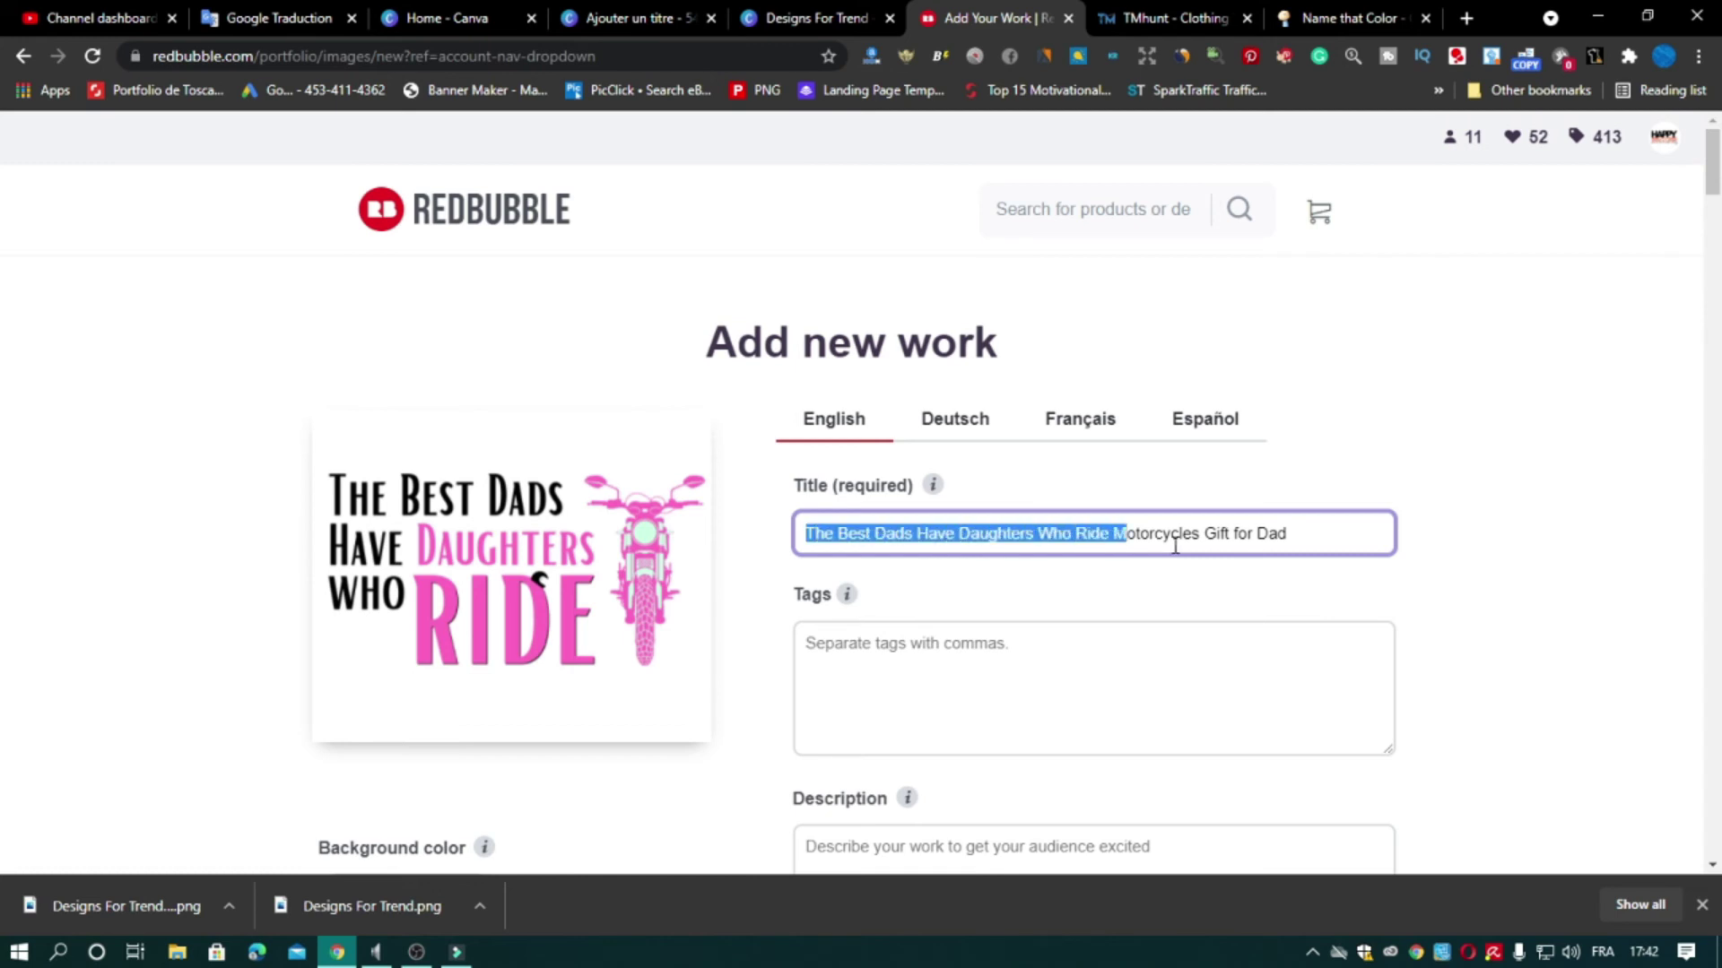
left_click(1202, 532)
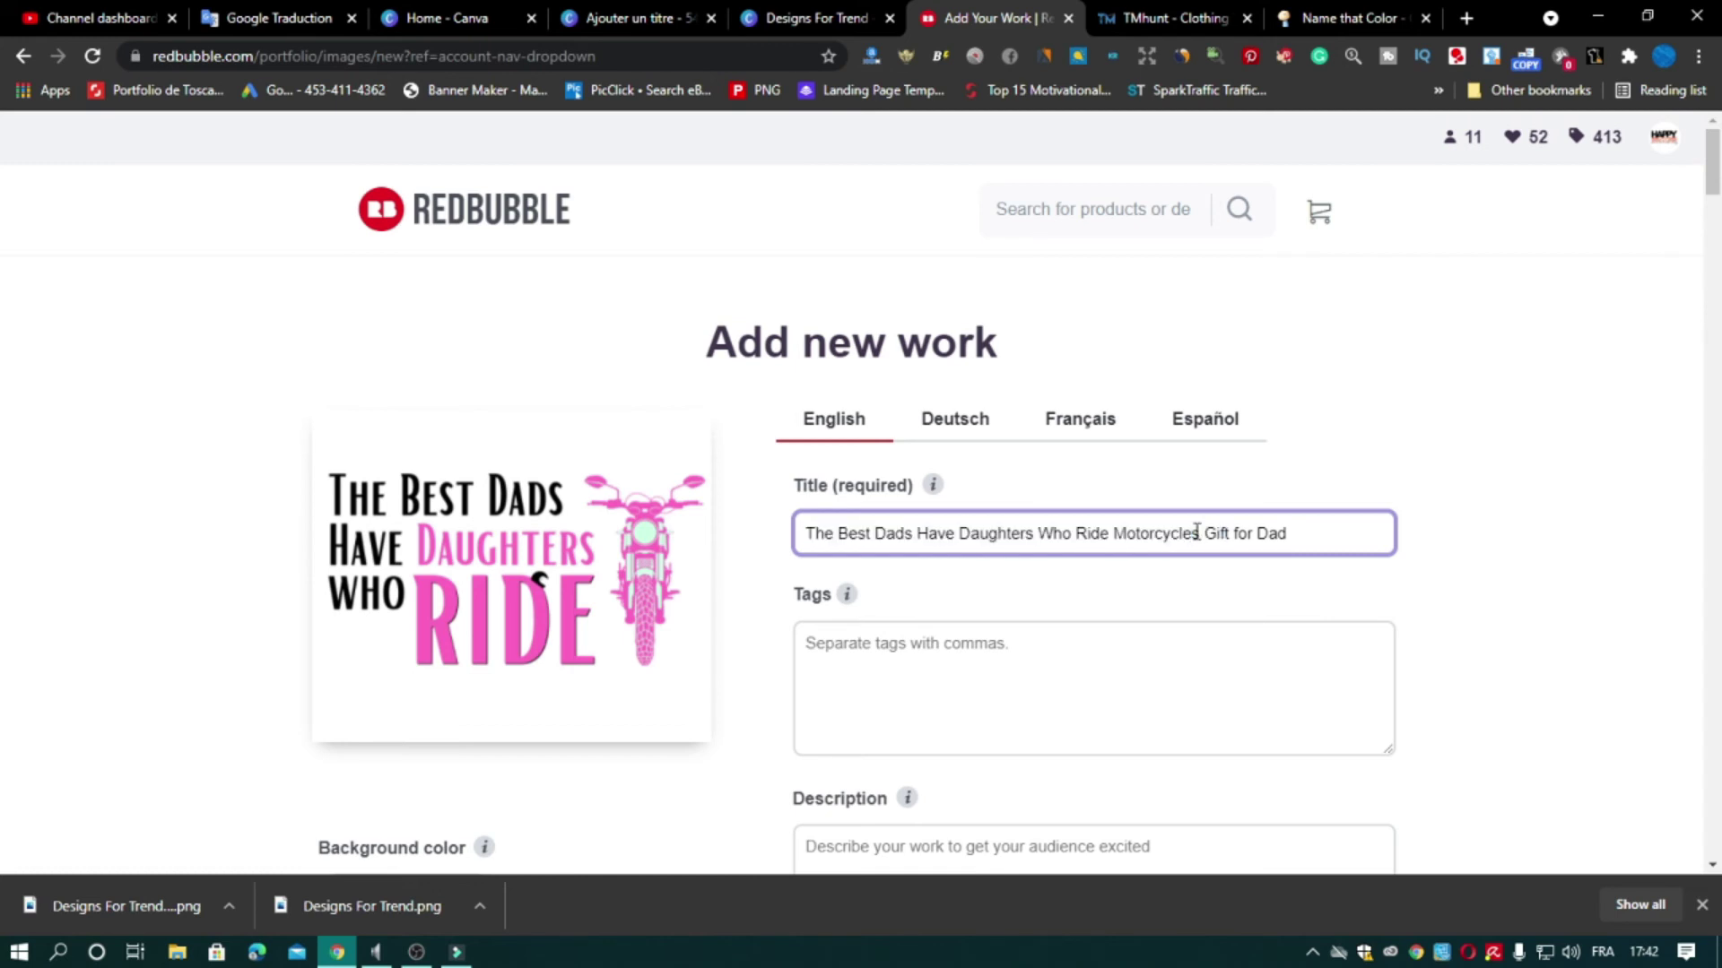
left_click_drag(1203, 535, 829, 529)
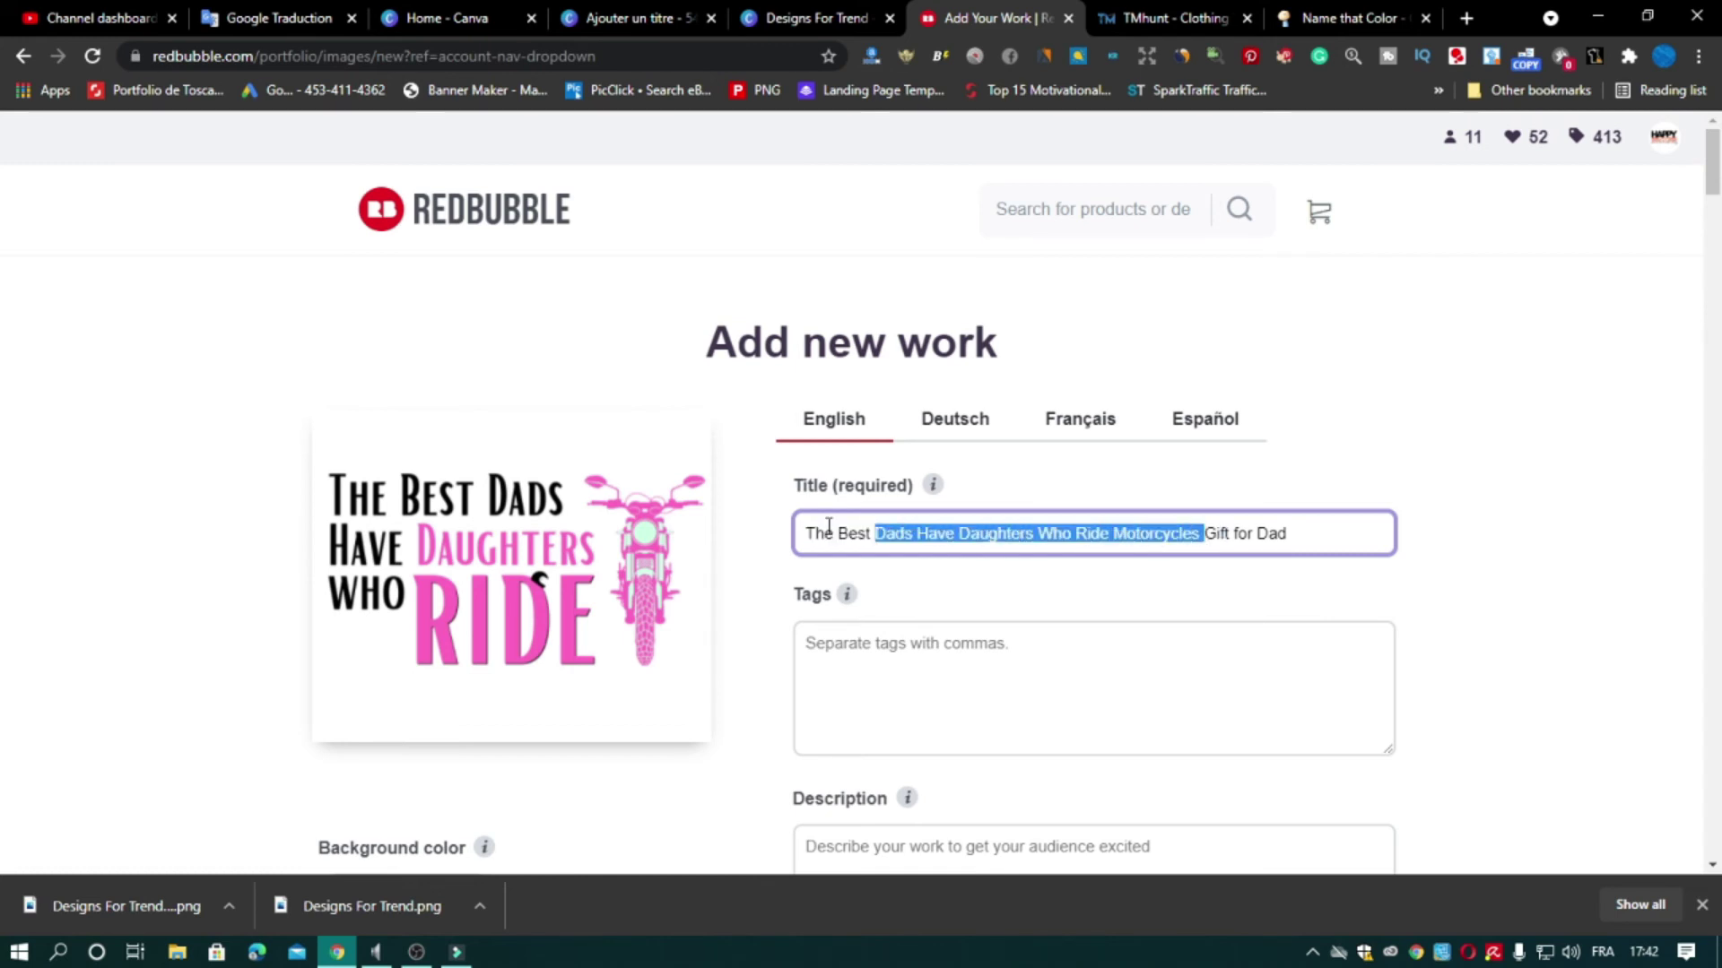
right_click(901, 533)
left_click(1122, 607)
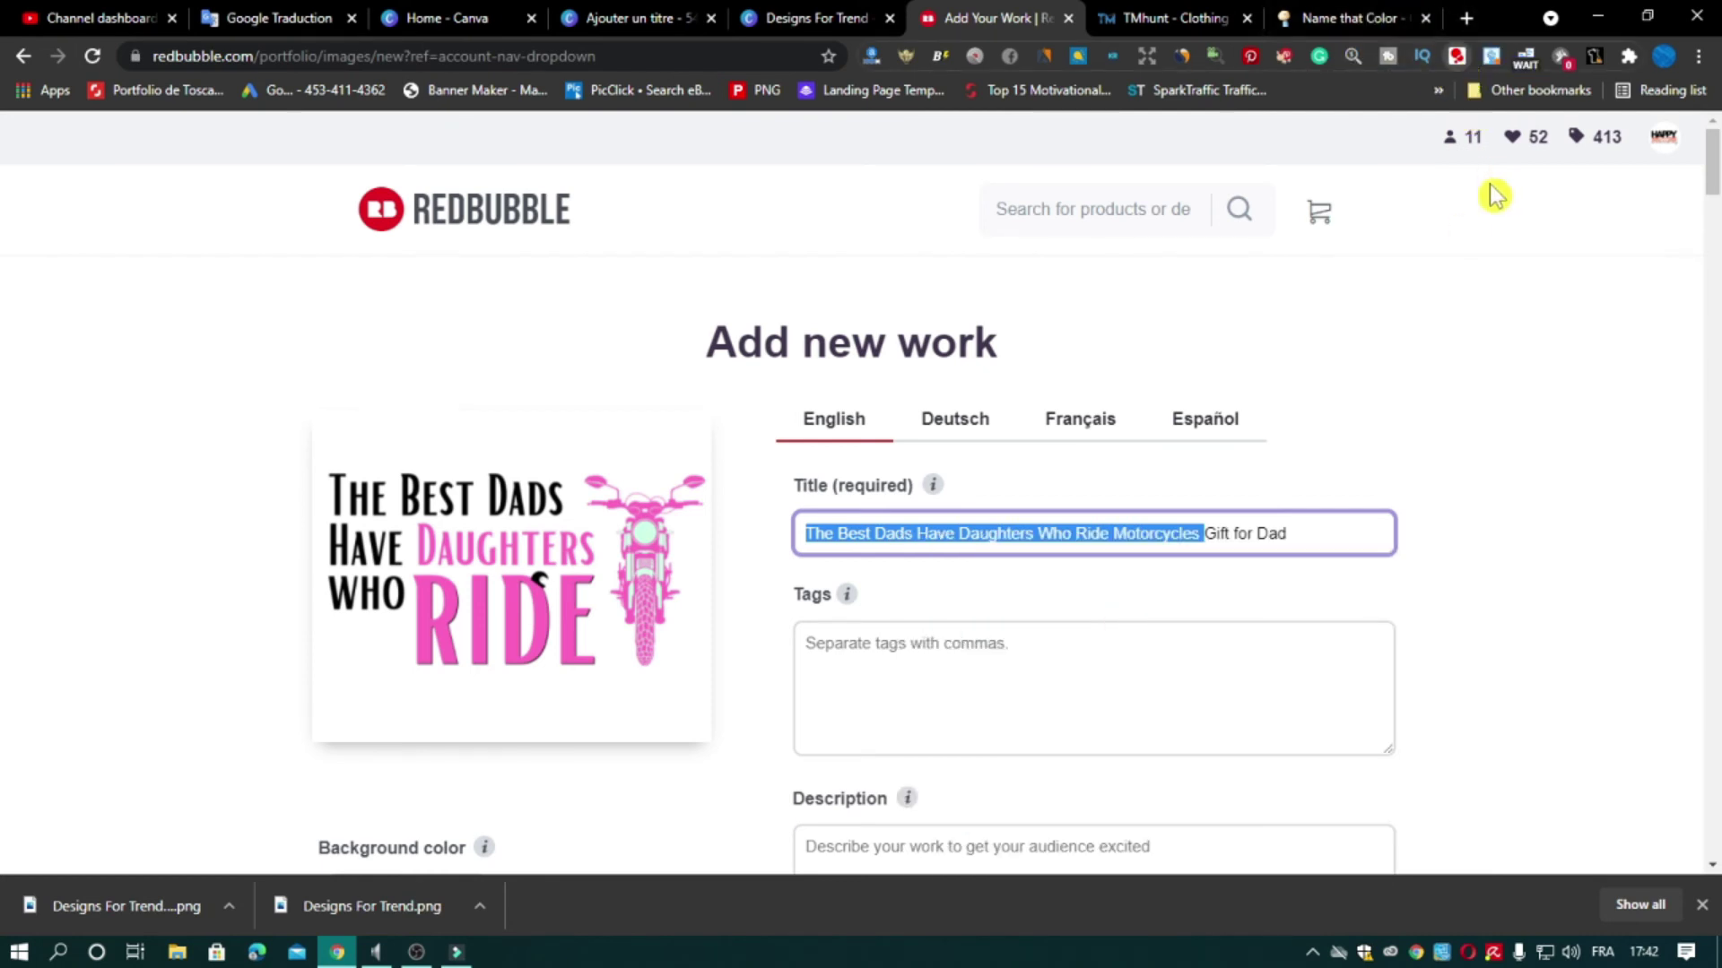
key("alt+shift+t")
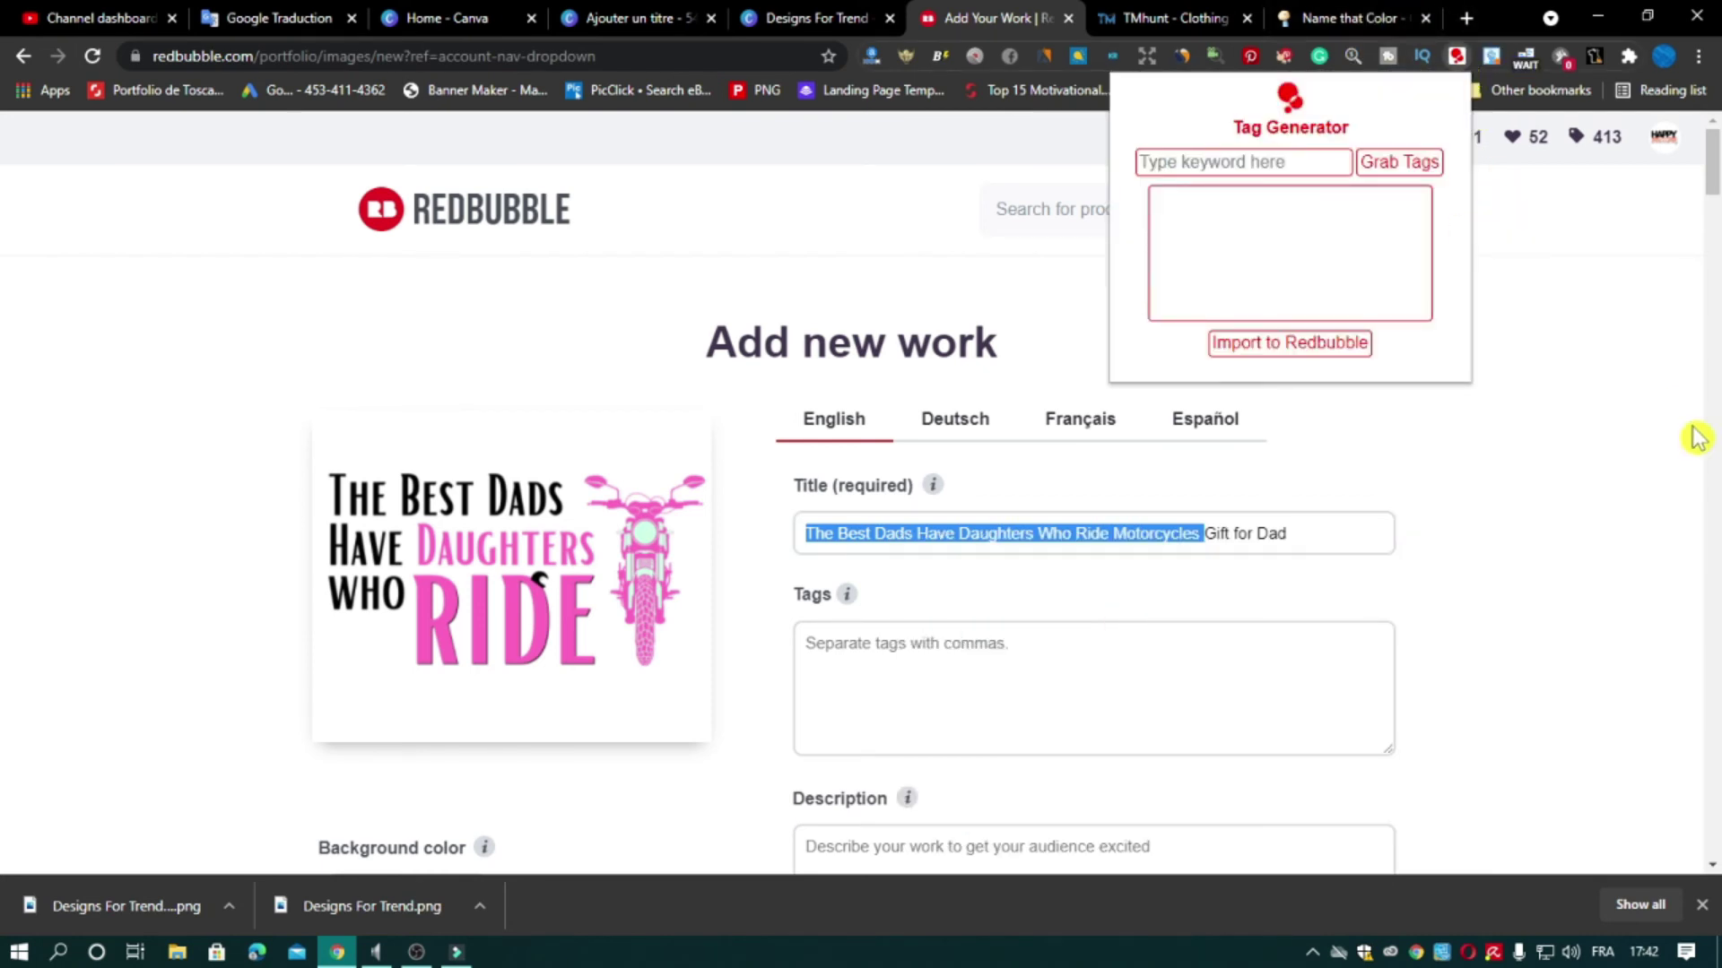
Grab tags for the copied phrase in the Tag Generator and import them into the Redbubble work
right_click(1256, 166)
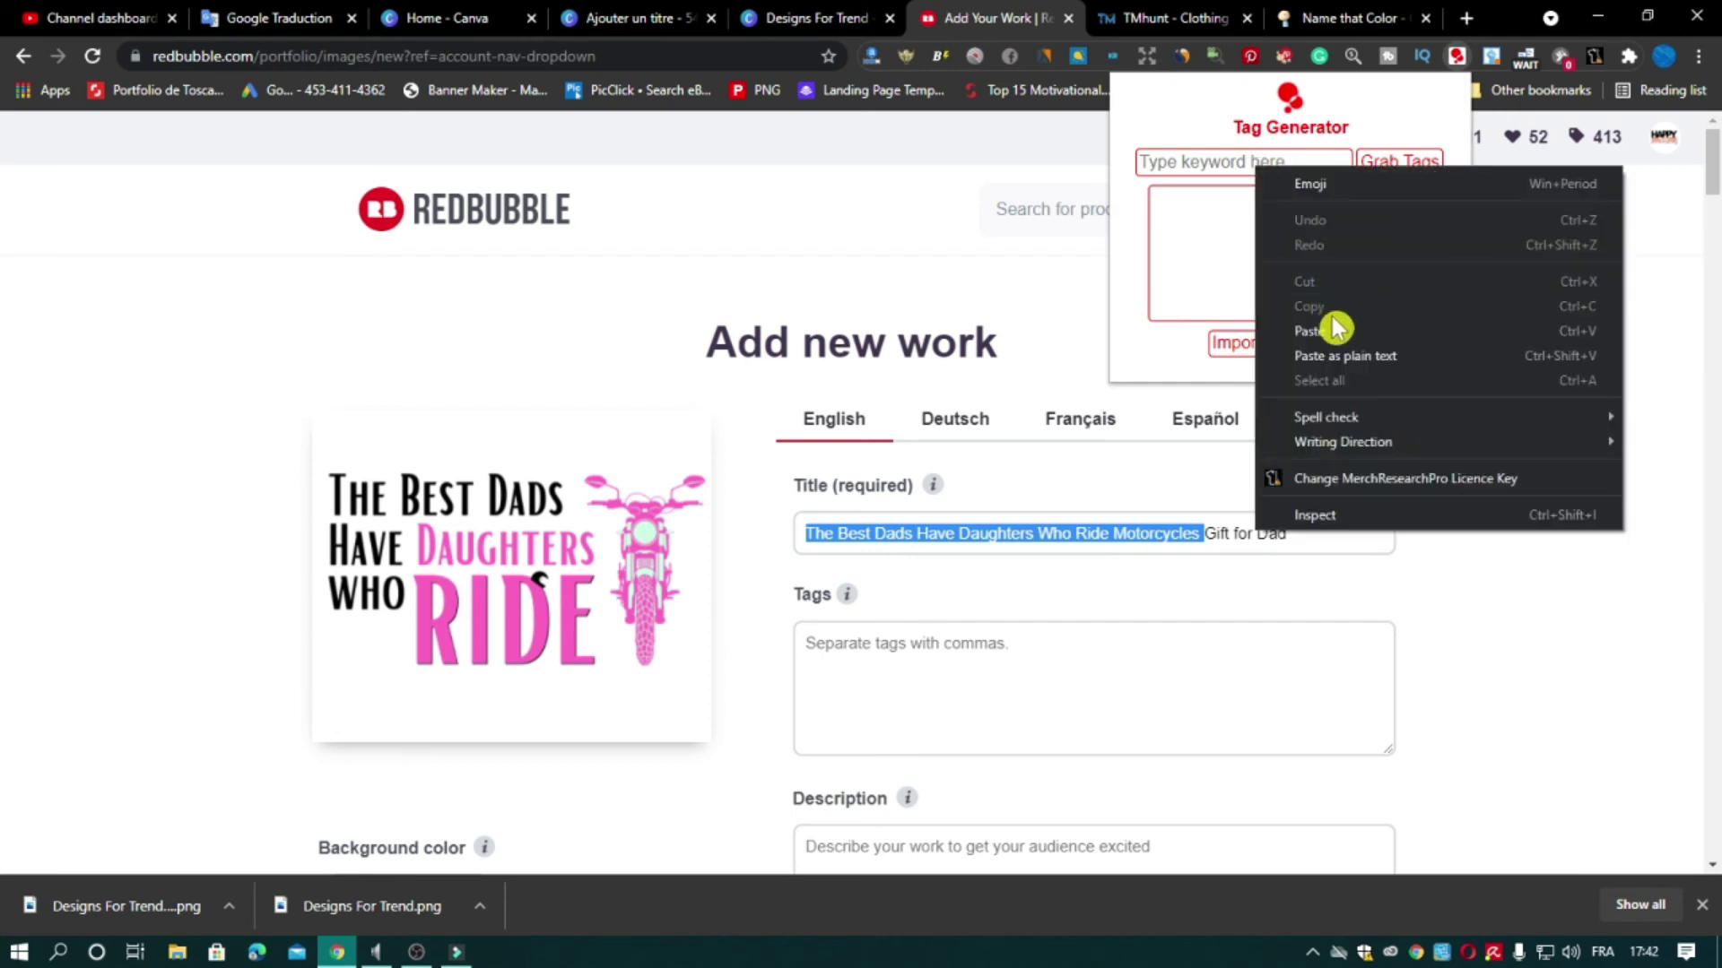
left_click(1391, 352)
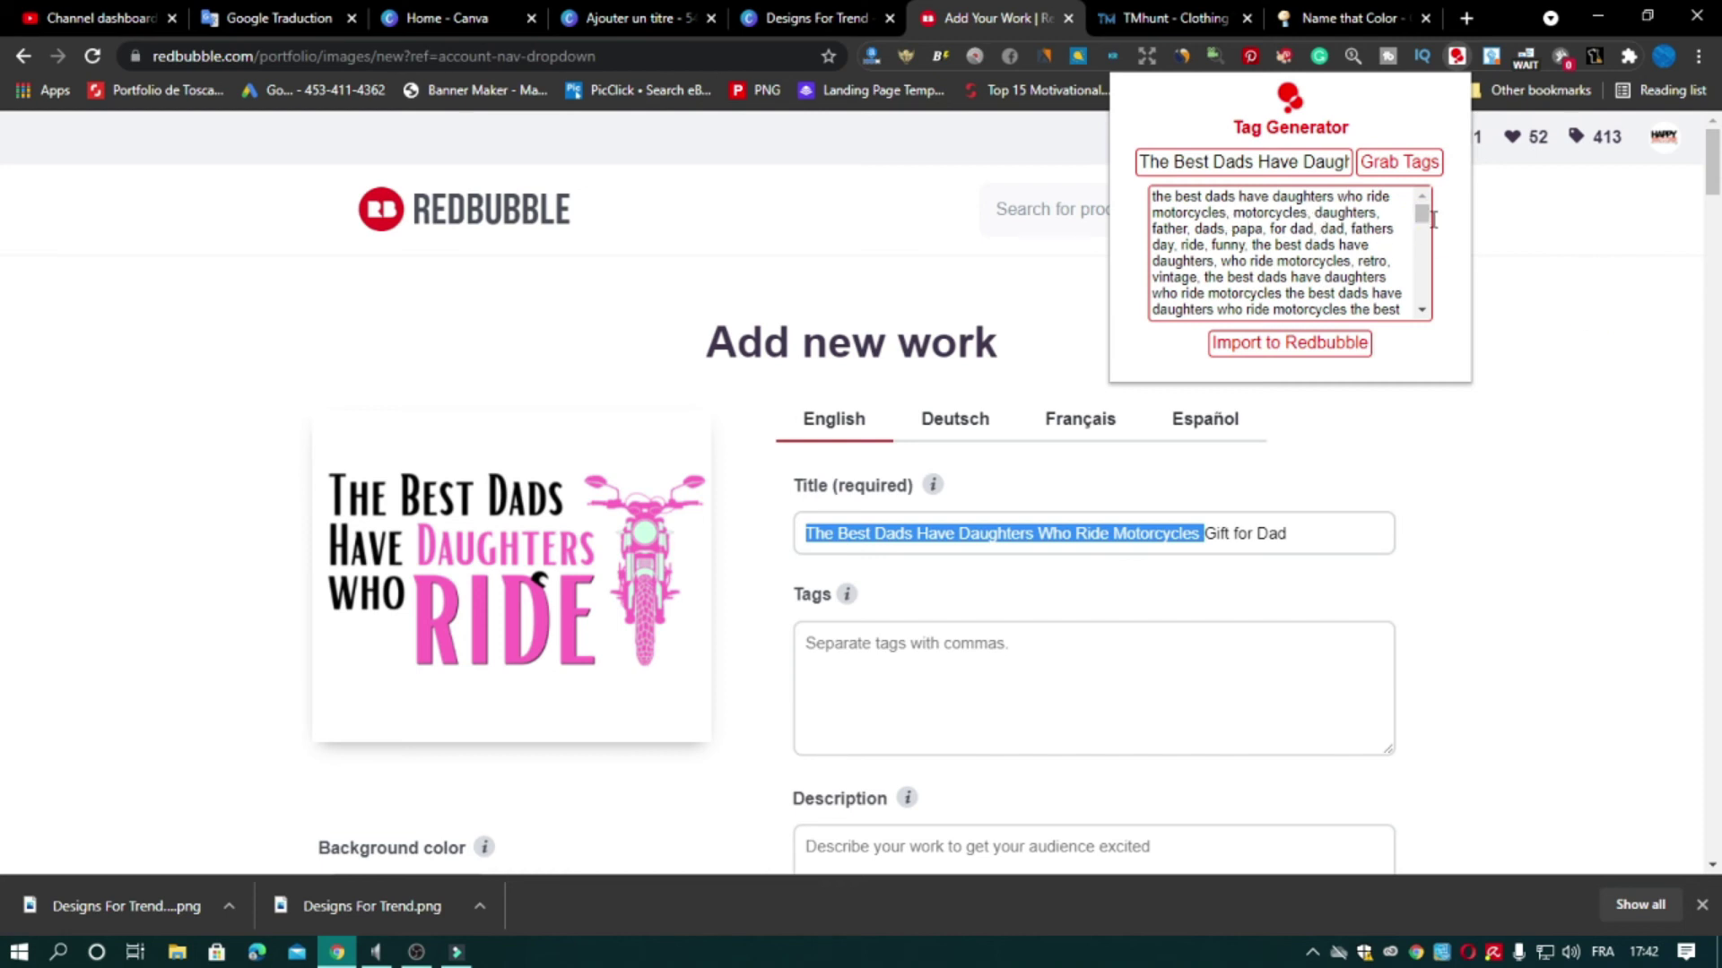
left_click_drag(1429, 222, 1429, 230)
left_click(1290, 343)
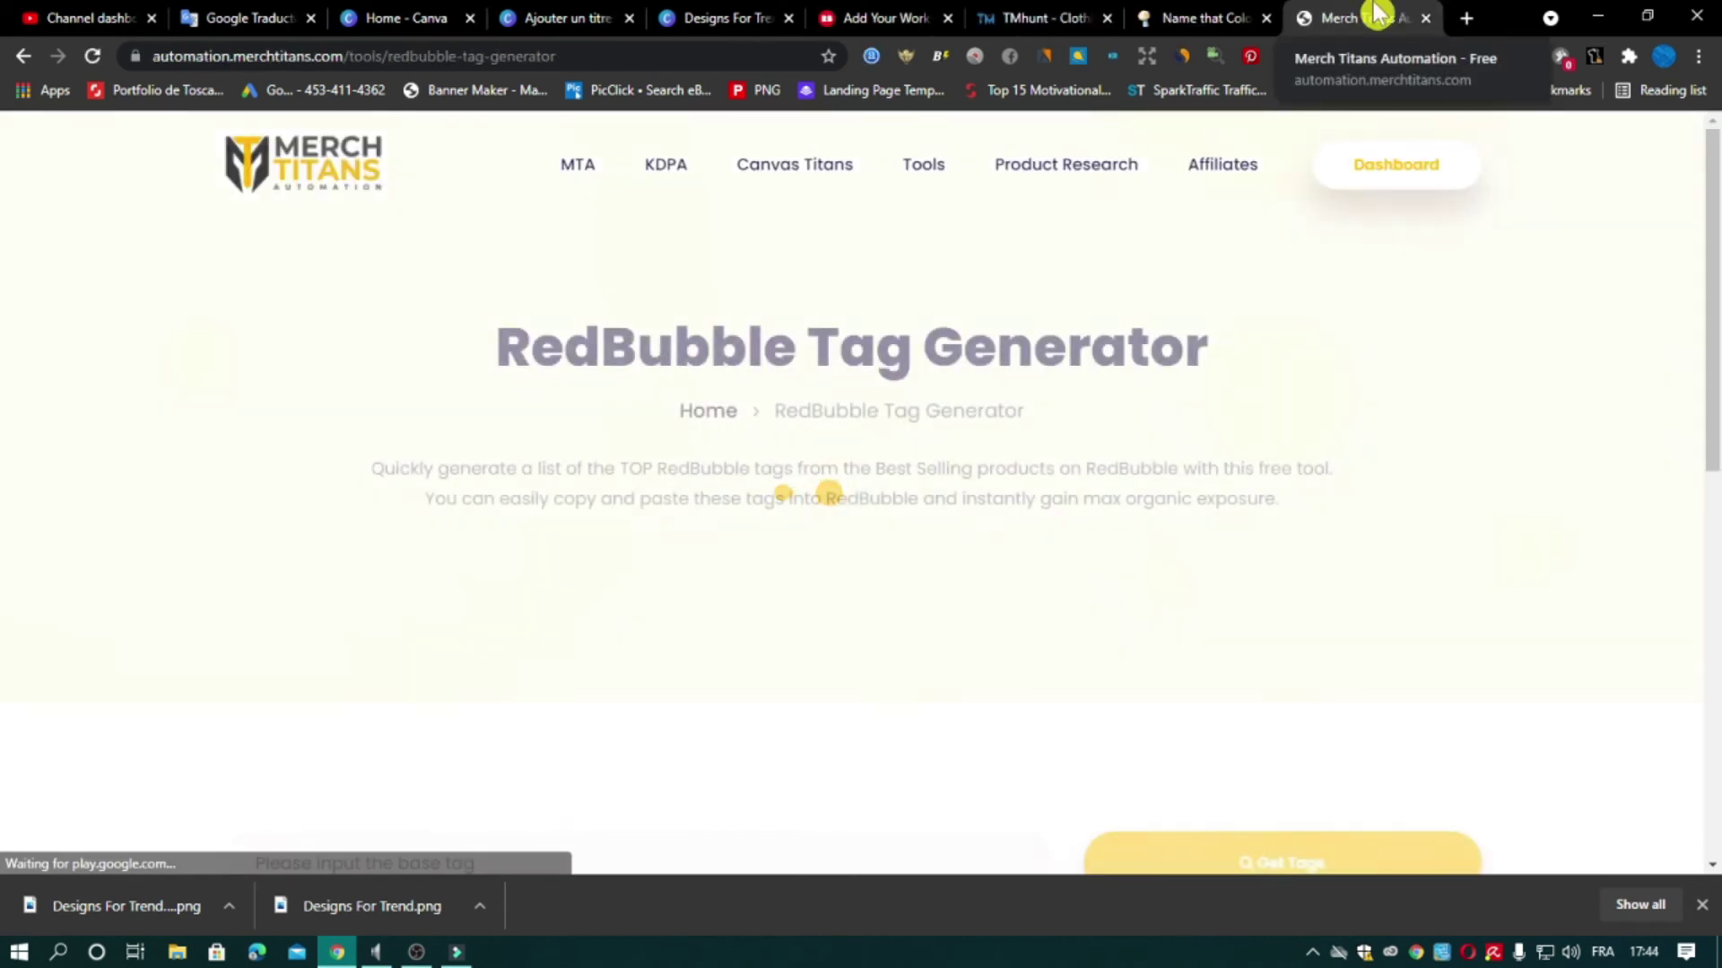
Get tags for "The Best Dads Have Daughters Who Ride Motorcycles" on Merch Titans' RedBubble Tag Generator, then format and copy them
scroll(1613, 618, "down", 2)
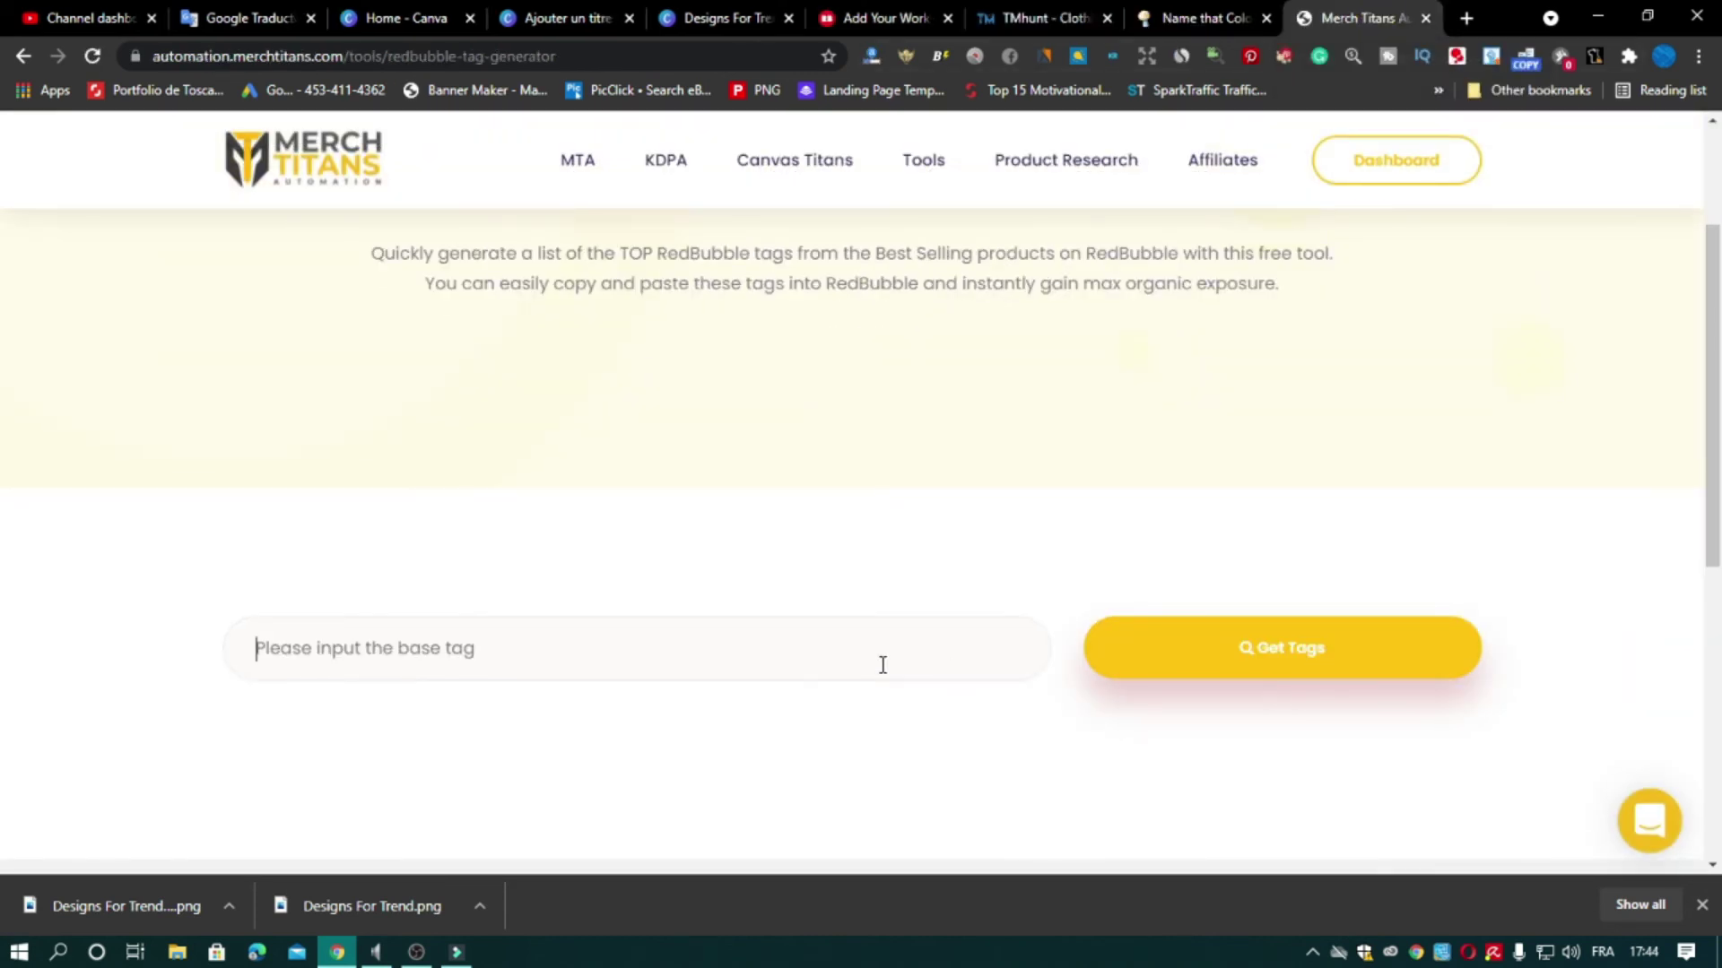
right_click(882, 664)
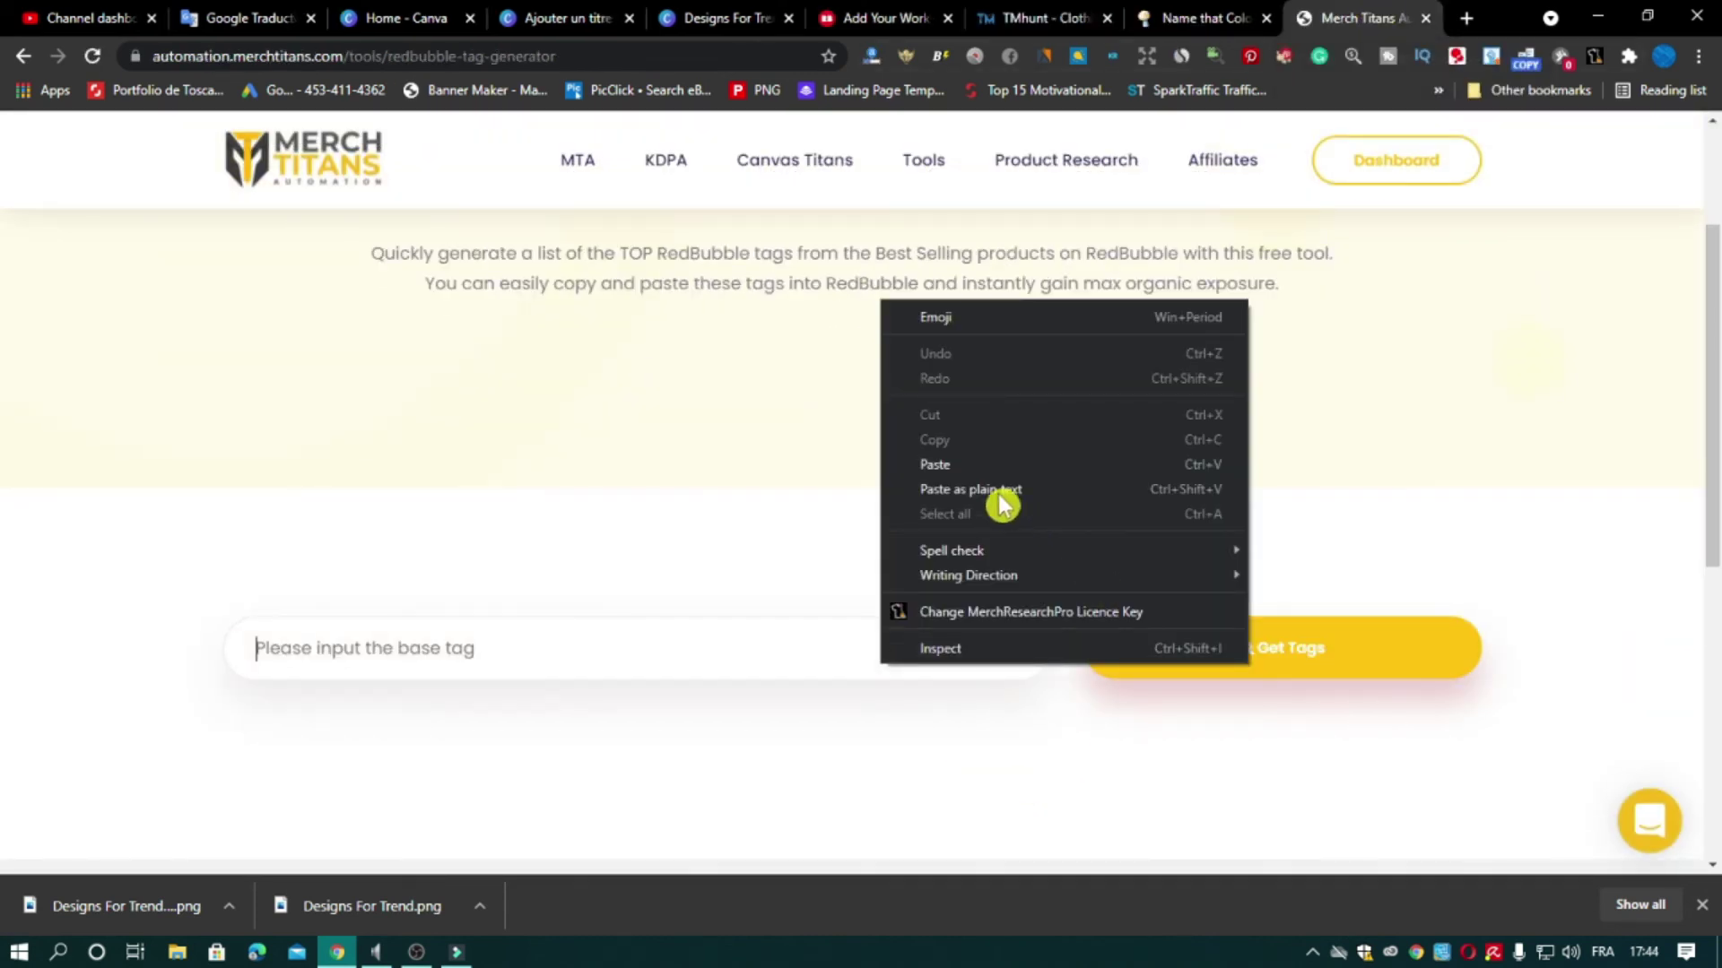
left_click(1327, 675)
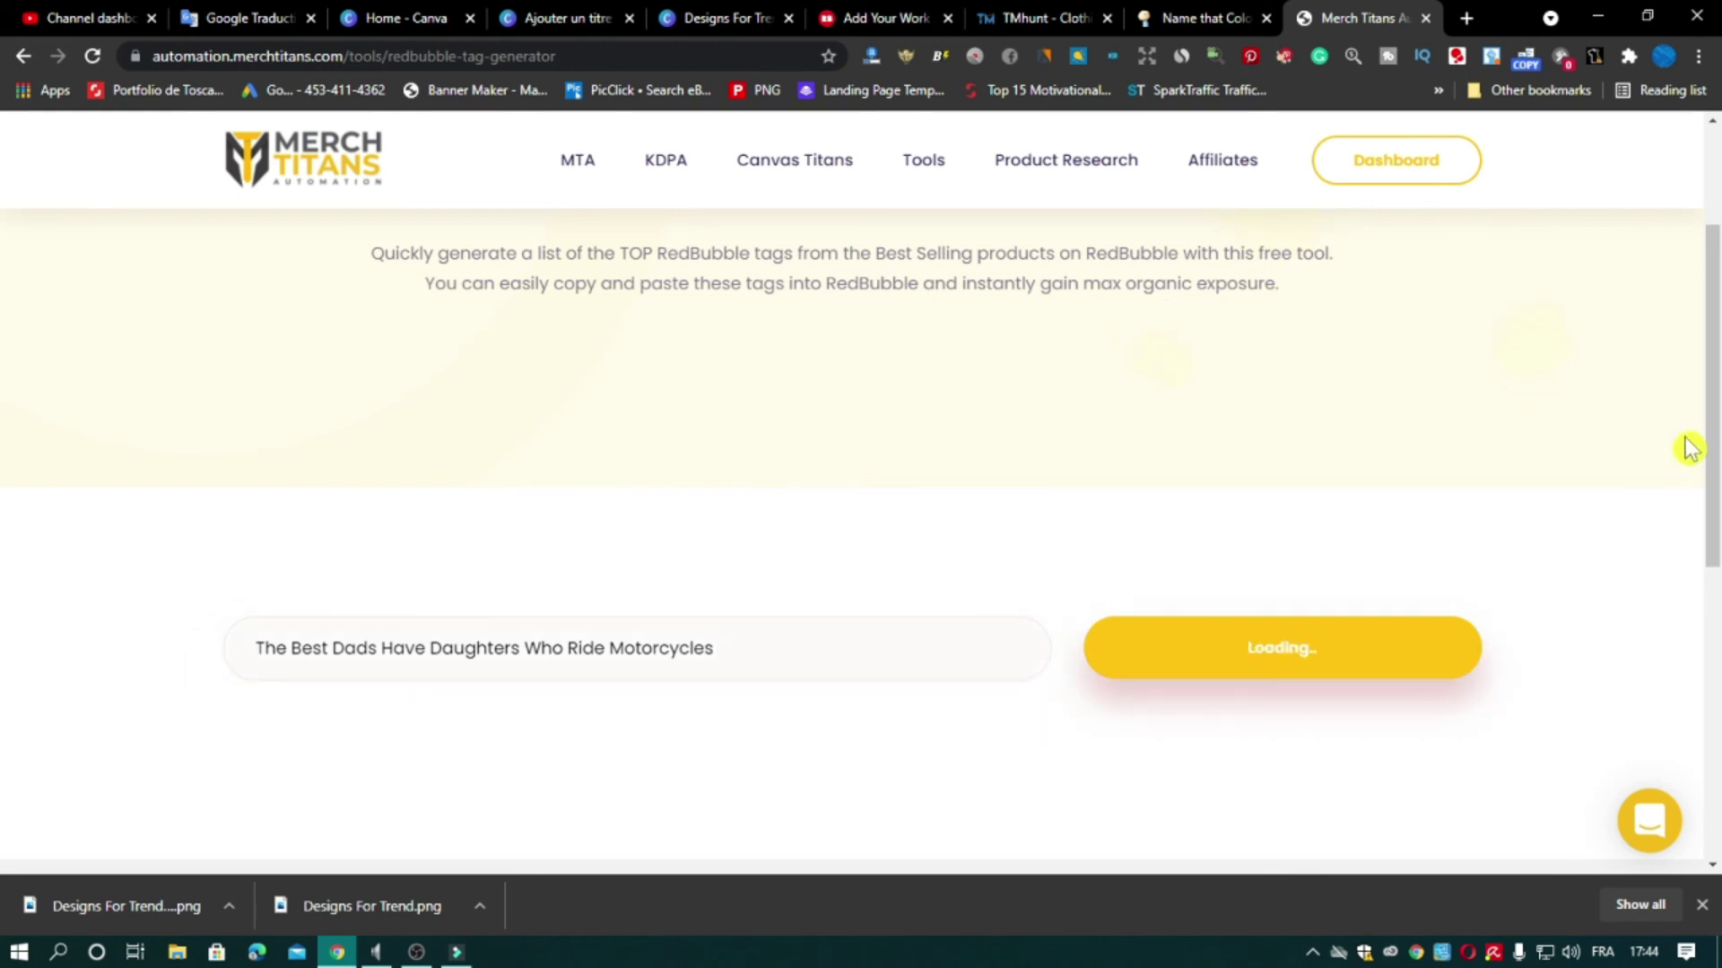
scroll(1690, 430, "down", 6)
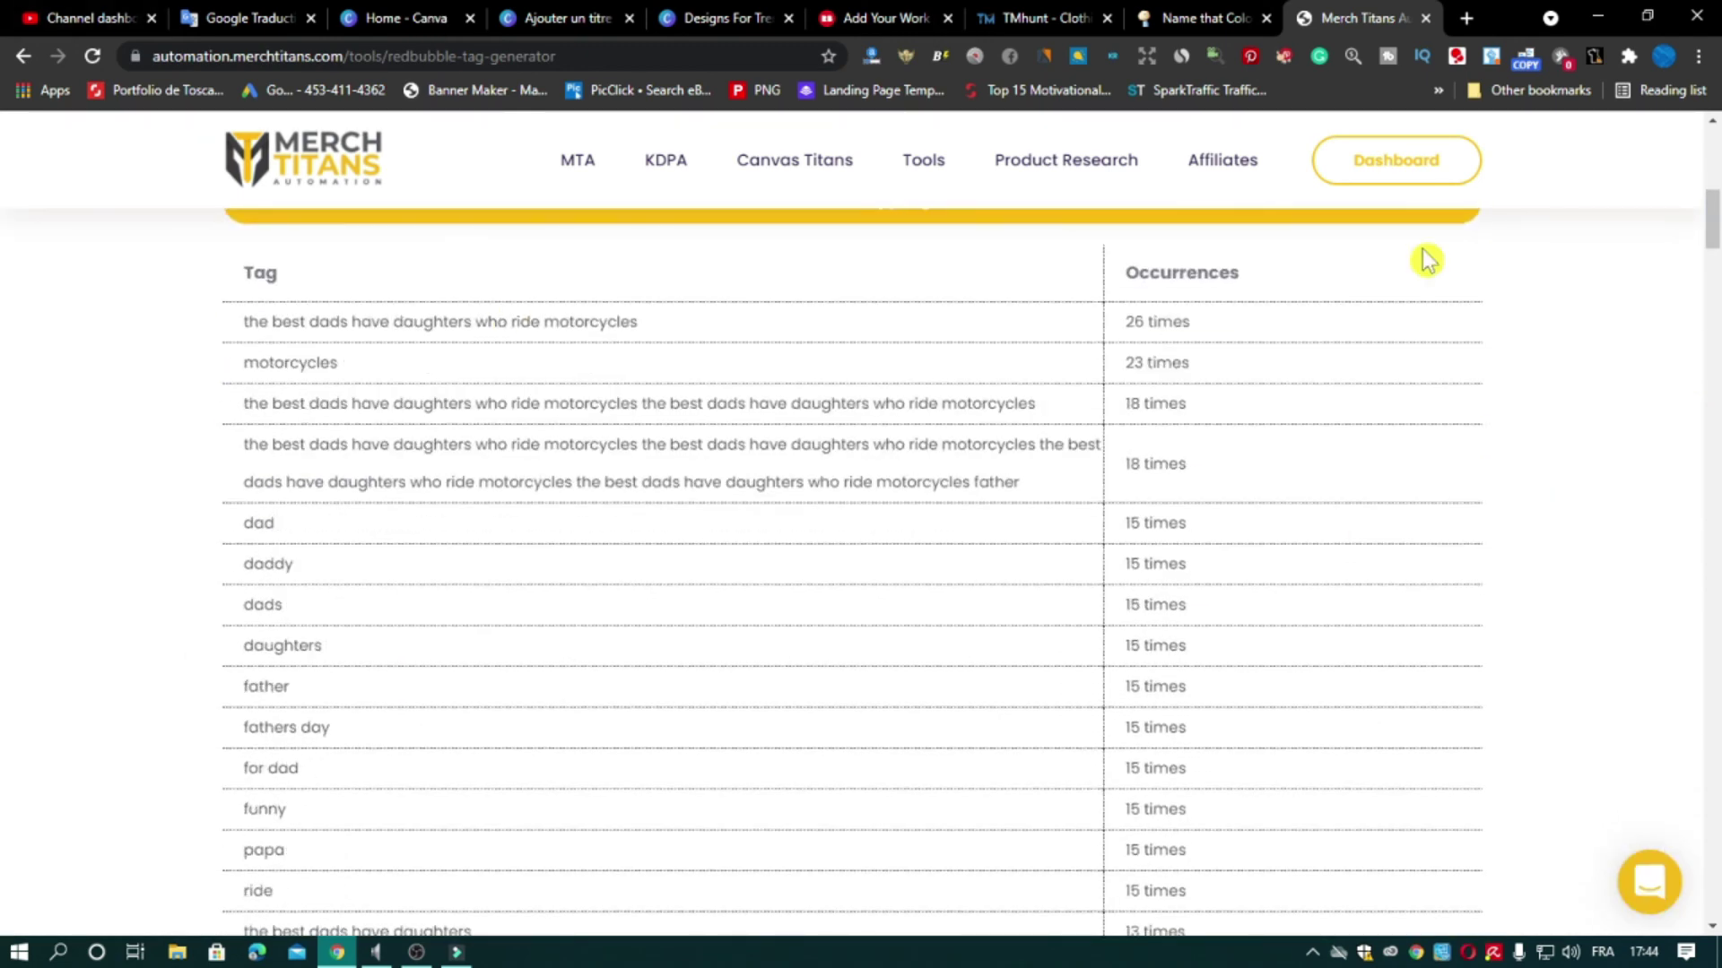
scroll(1427, 261, "up", 4)
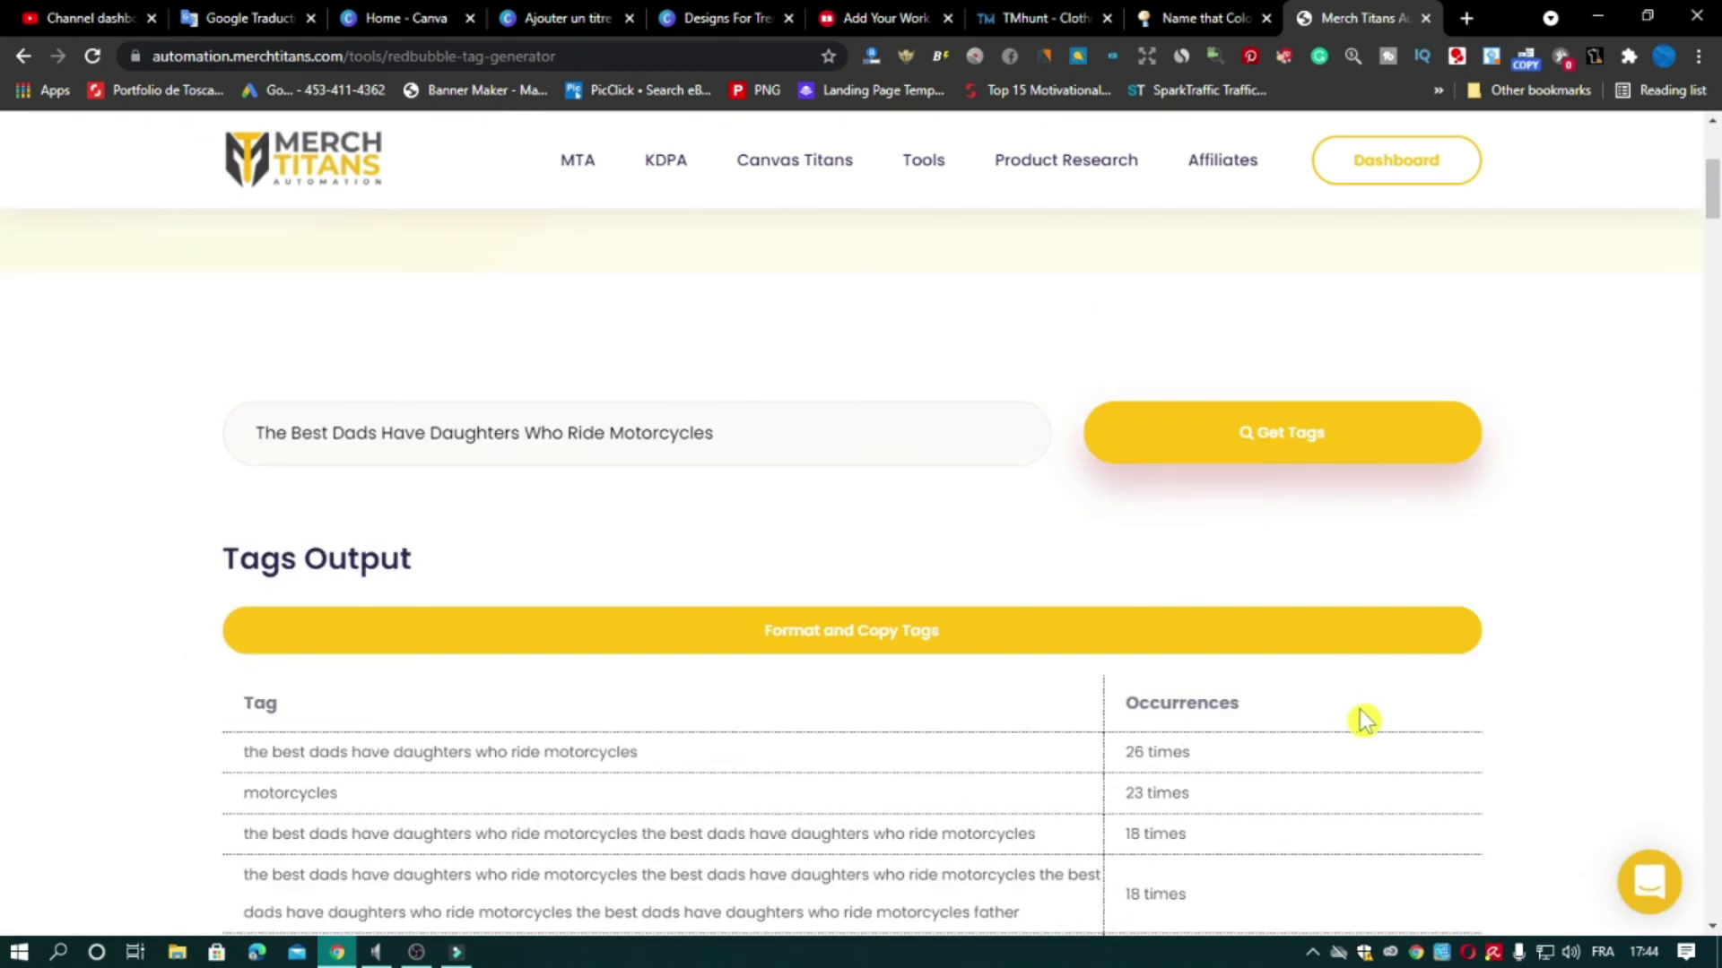
left_click(763, 653)
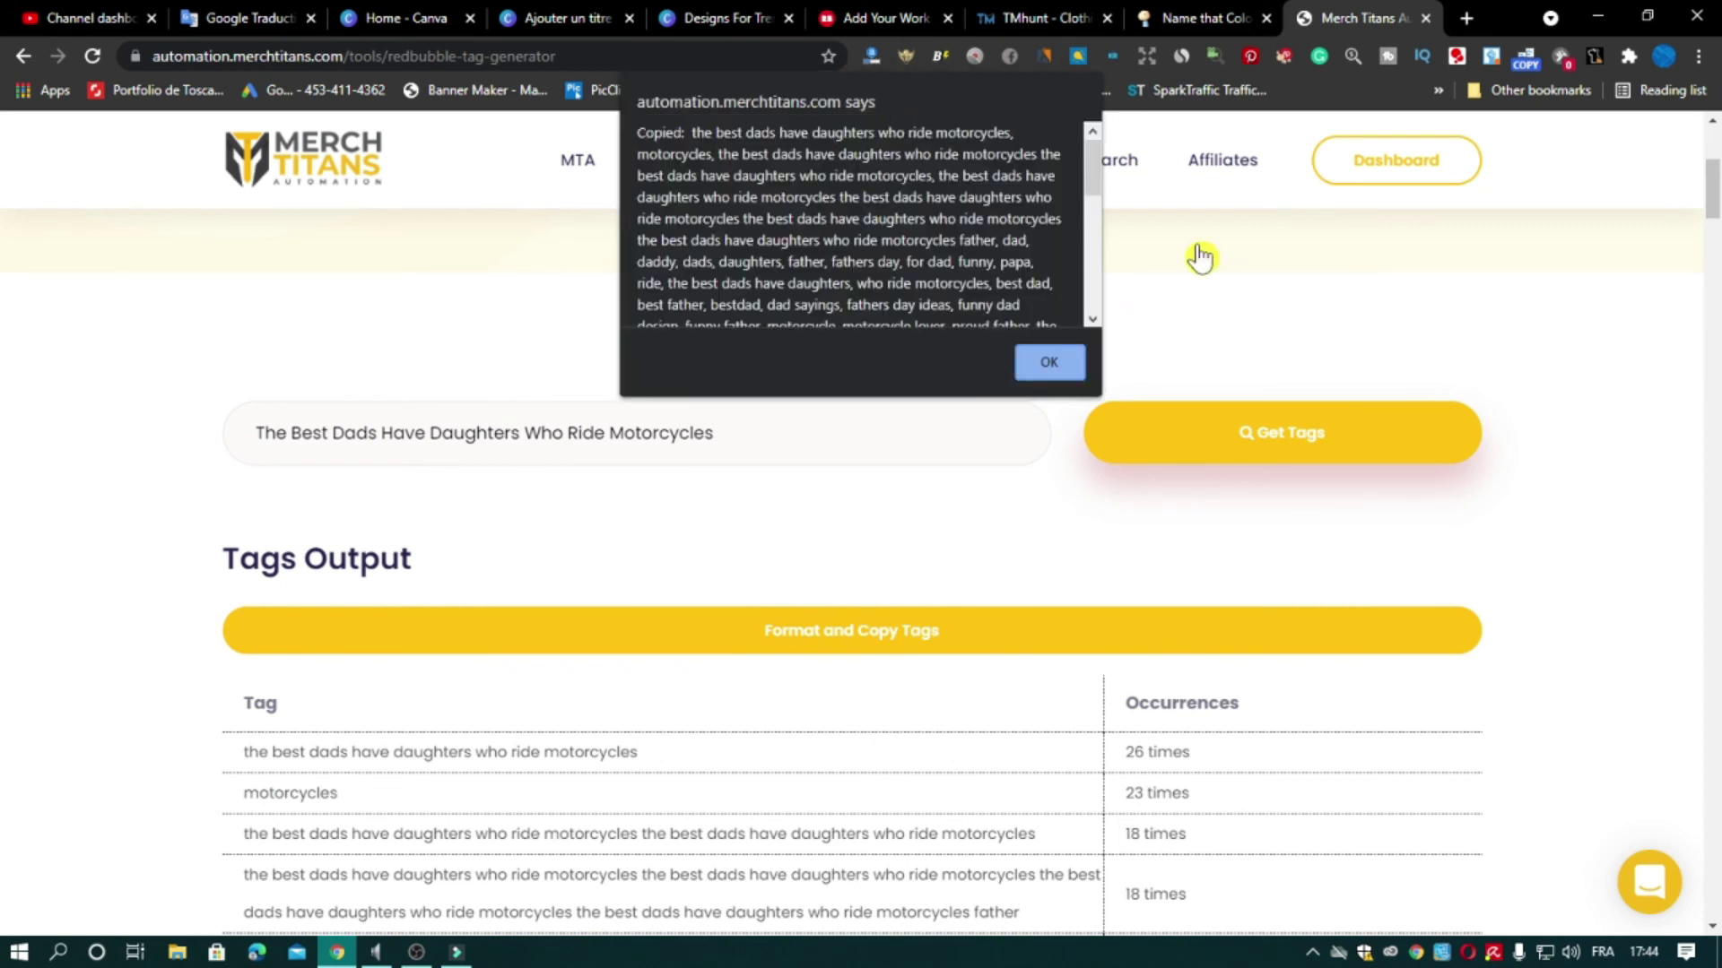
Switch back to Redbubble and review the new work's tags, product previews, media, collections, visibility and mature-content settings
left_click(955, 16)
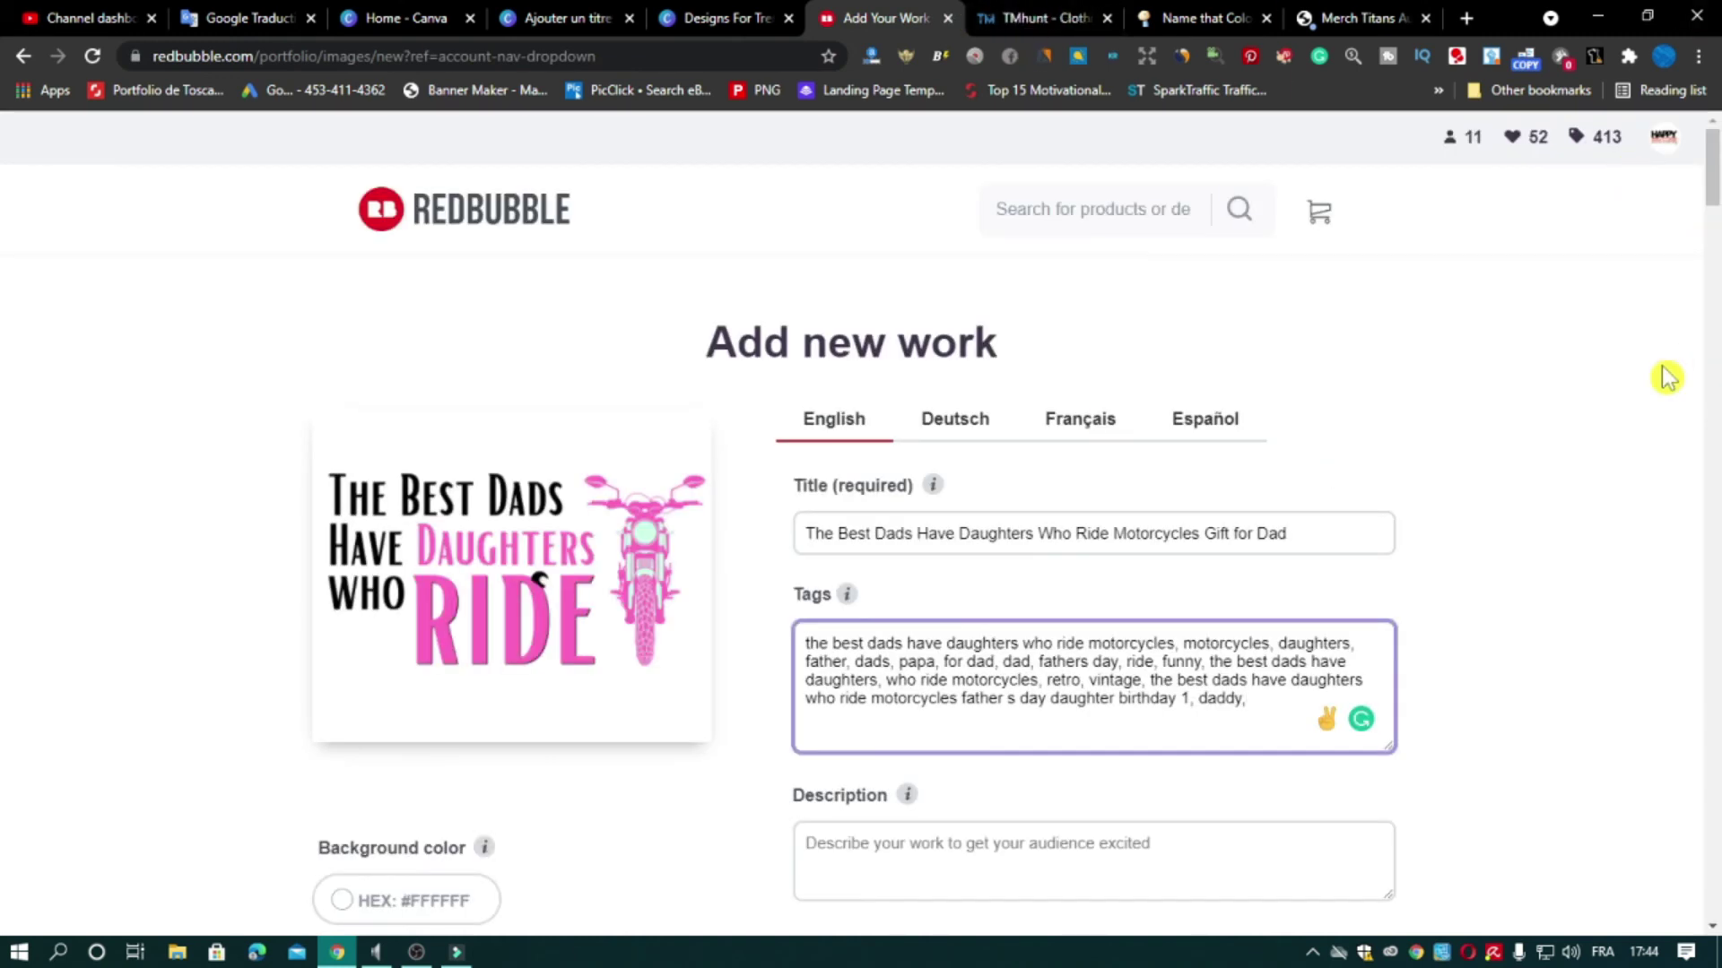
scroll(1610, 398, "down", 7)
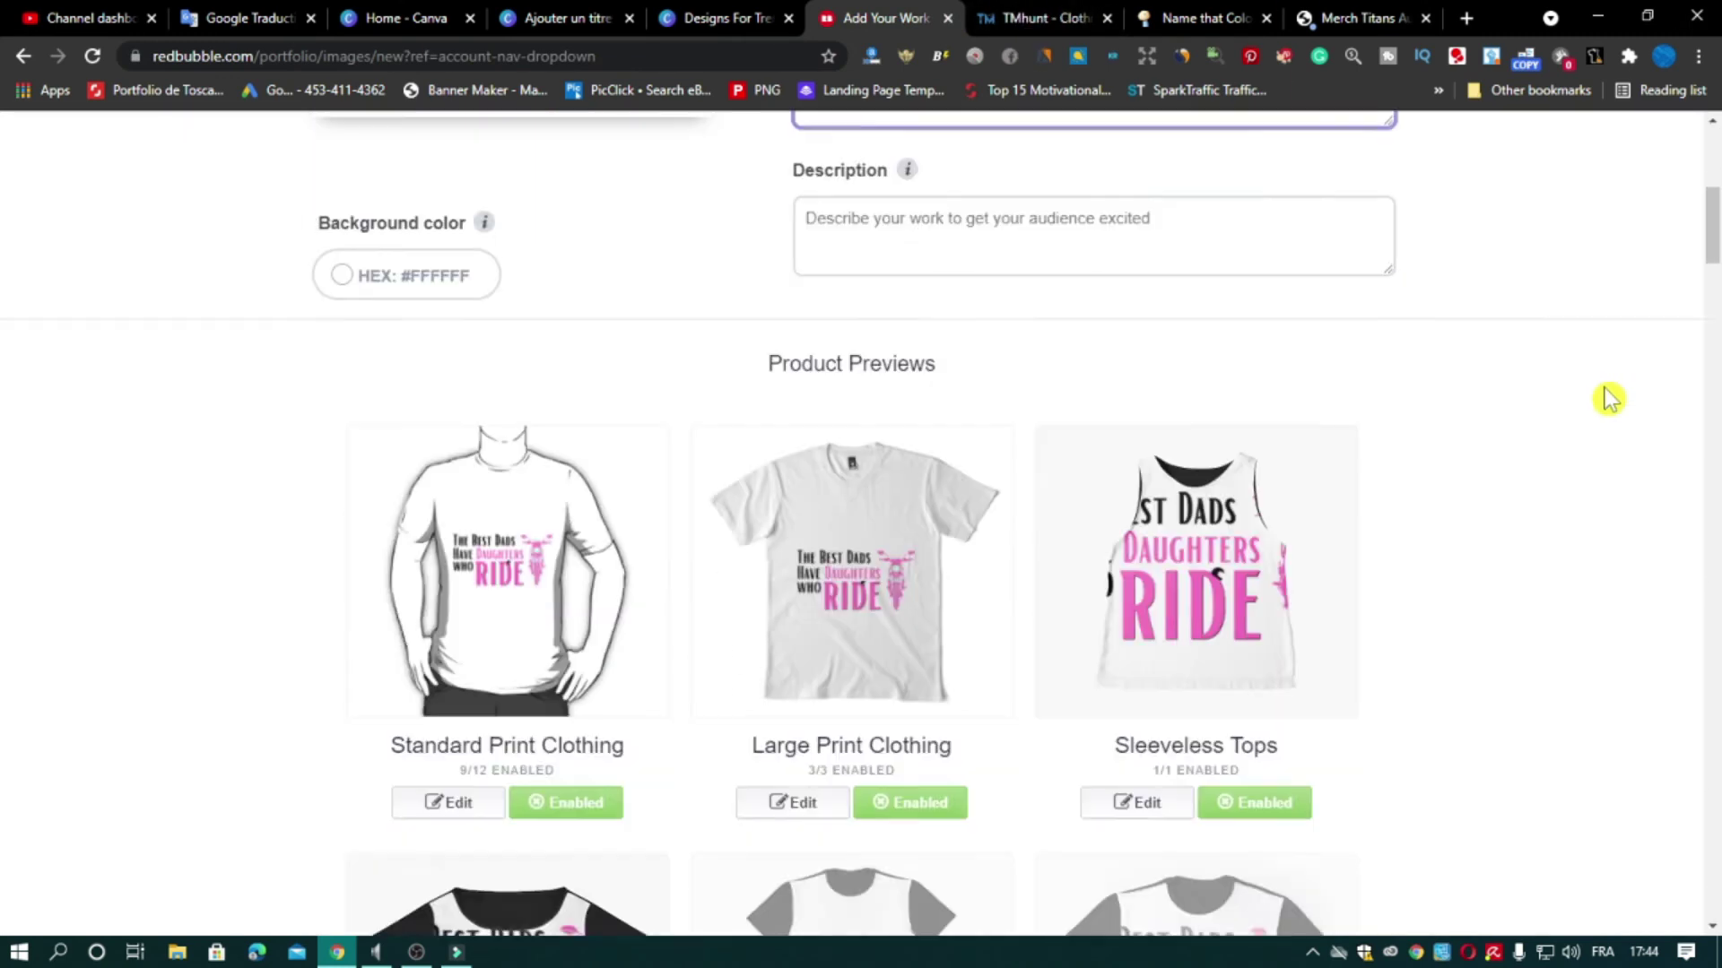
scroll(1610, 398, "down", 5)
scroll(1610, 396, "up", 2)
left_click_drag(1712, 260, 1713, 838)
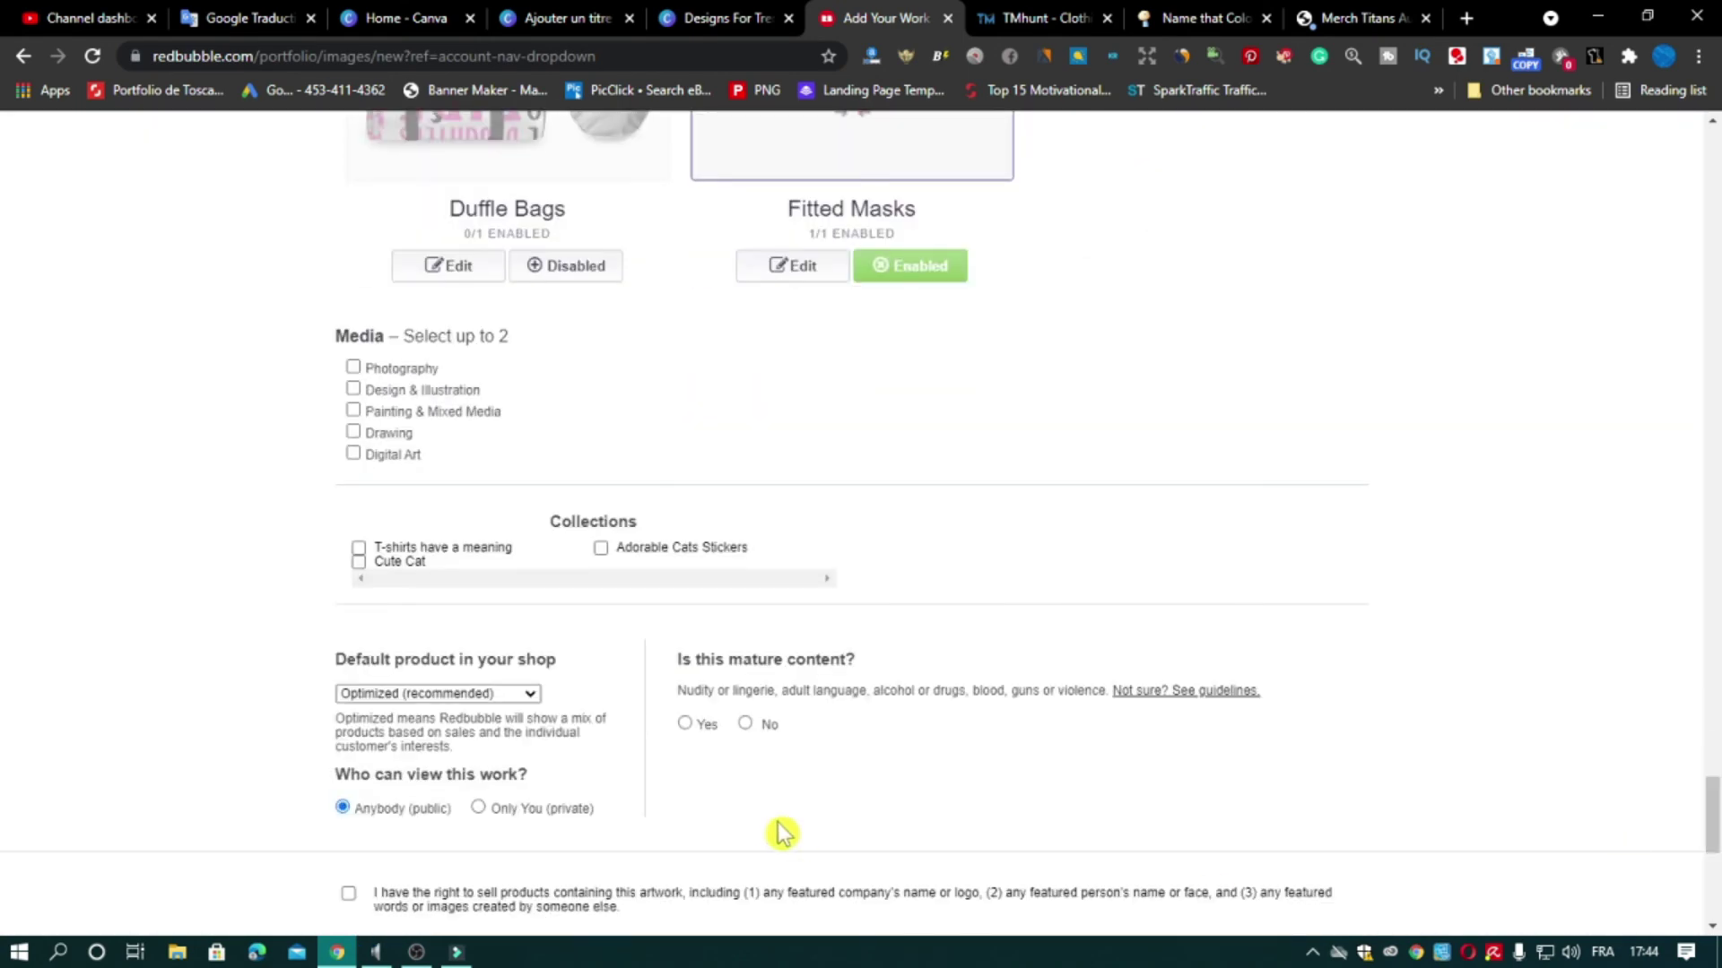
scroll(659, 834, "down", 2)
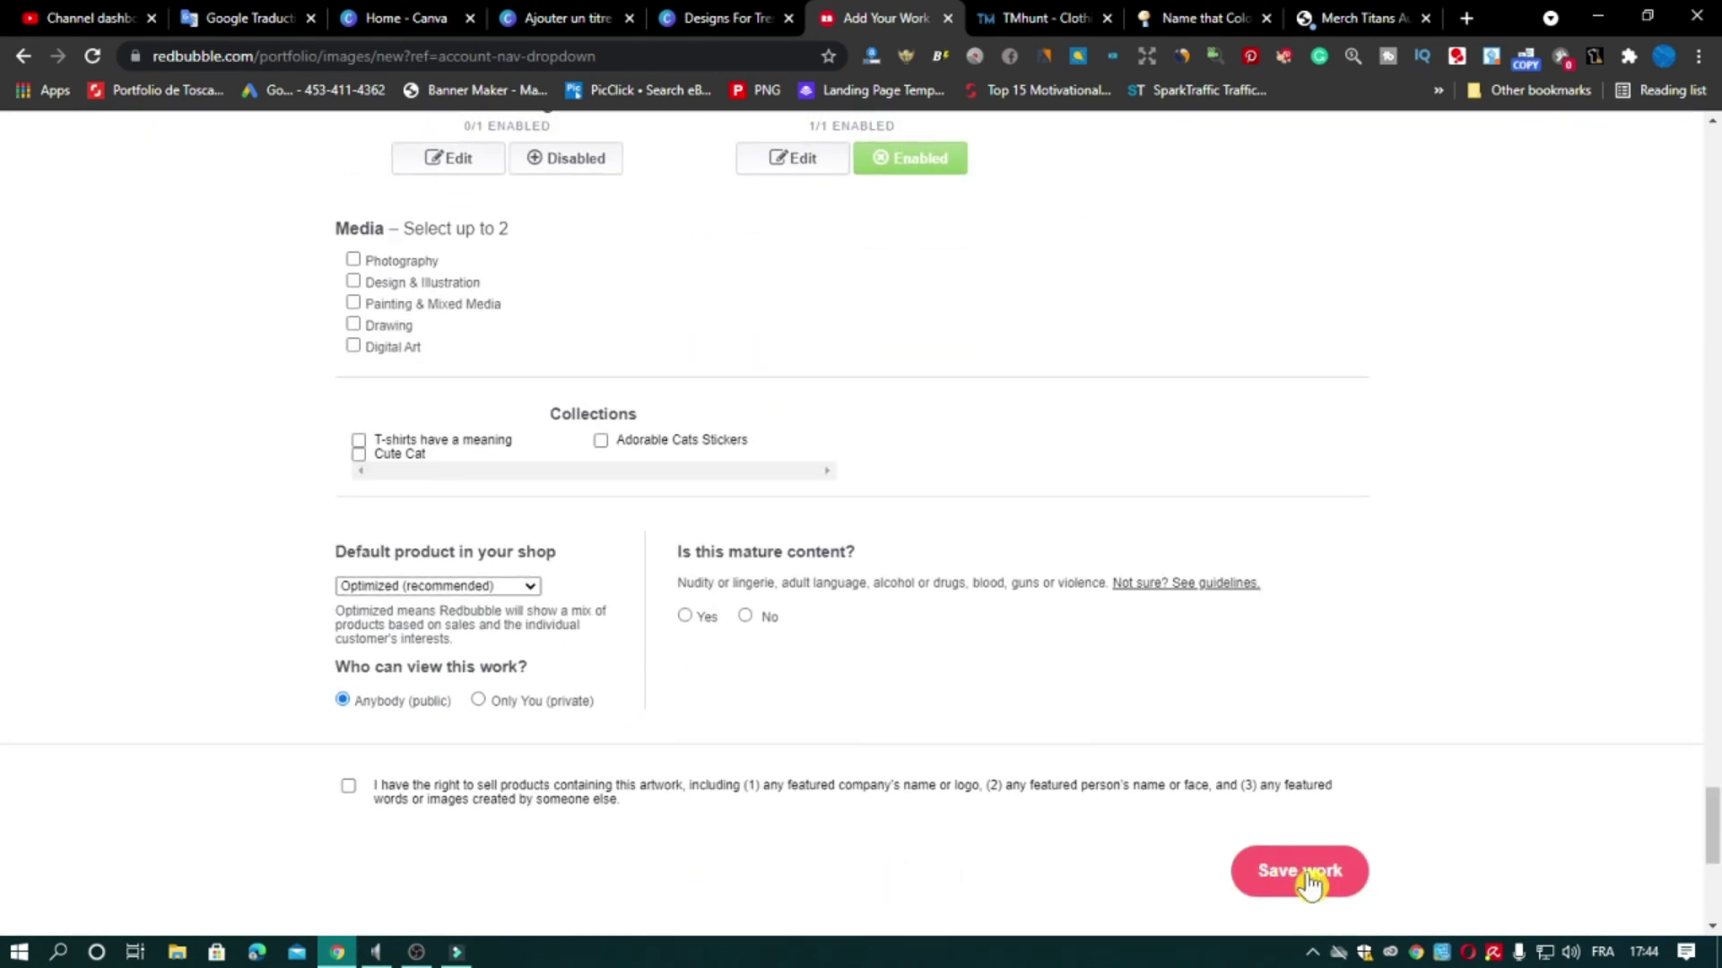
left_click_drag(1705, 807, 1713, 147)
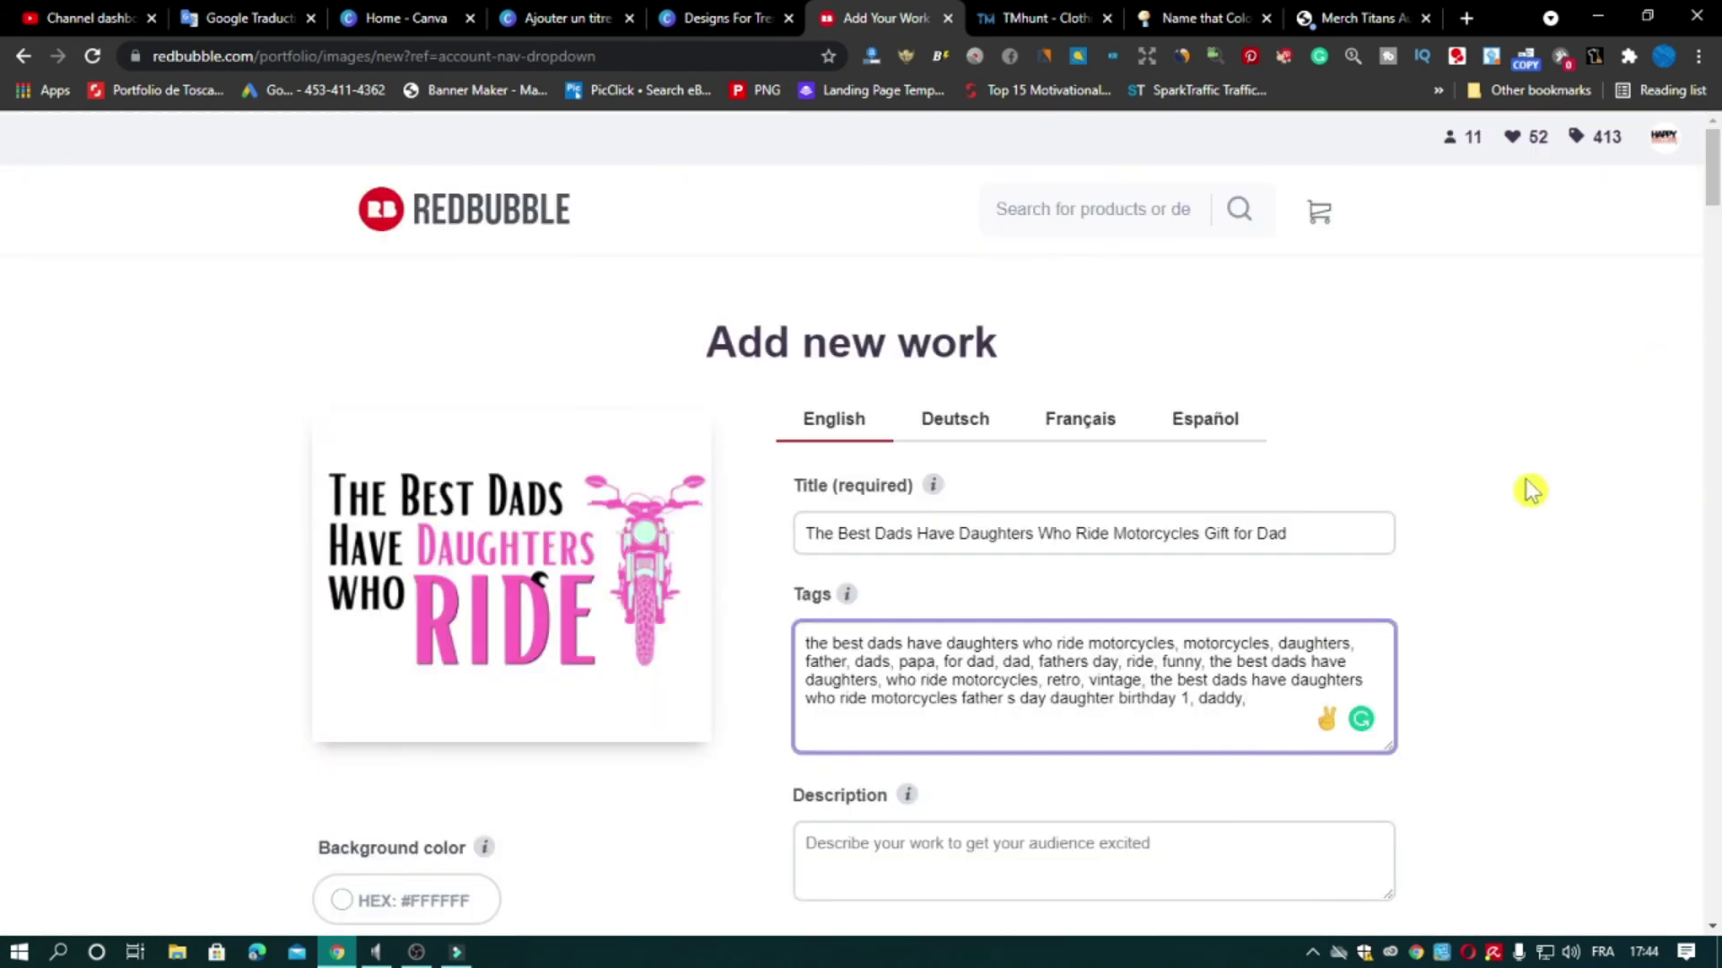